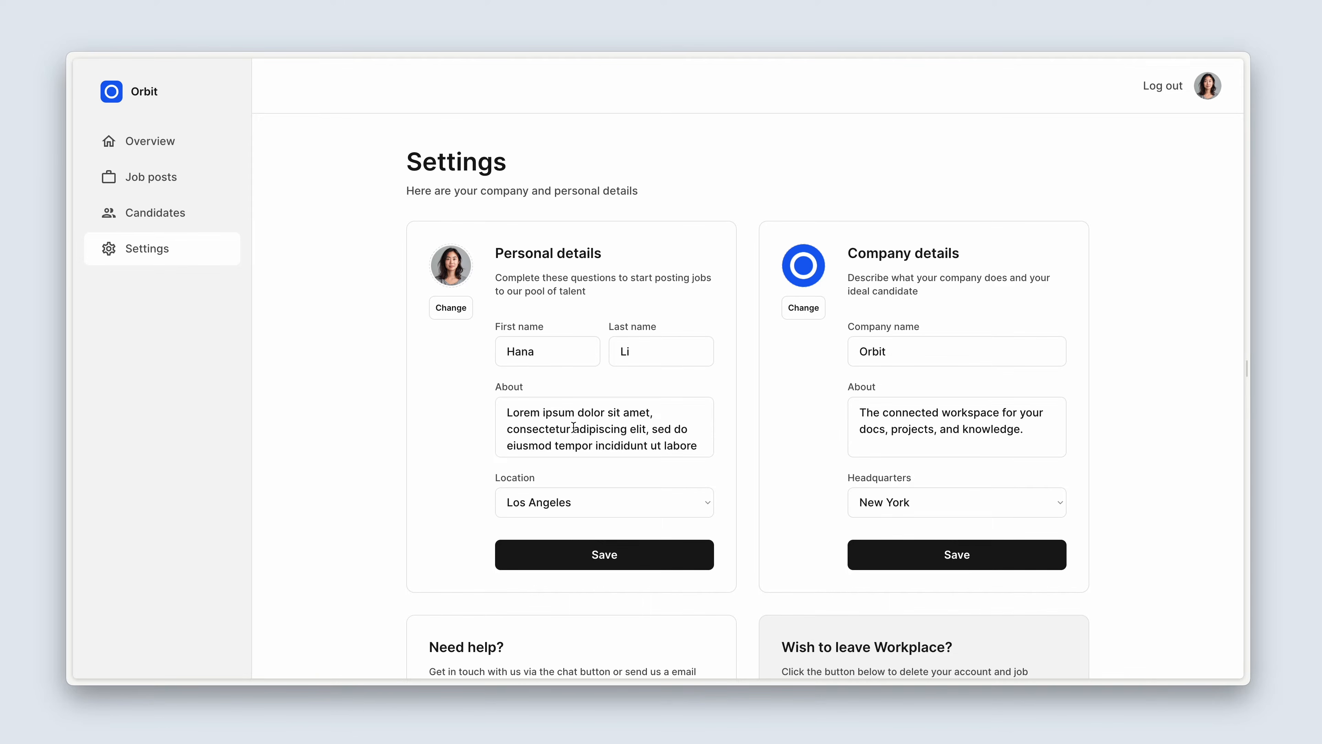
Look over the finished settings page and the location options in the personal details form
scroll(575, 427, "down", 2)
scroll(575, 427, "up", 2)
left_click(599, 503)
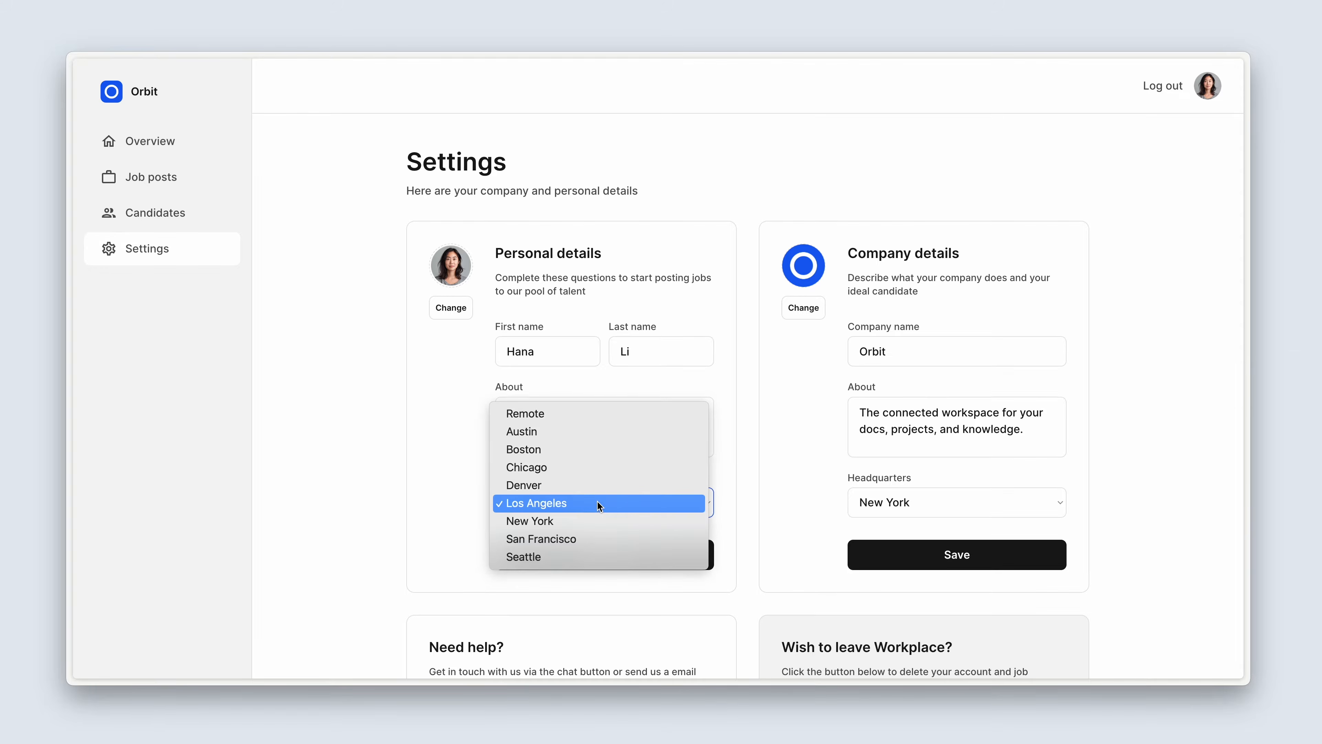
left_click(440, 470)
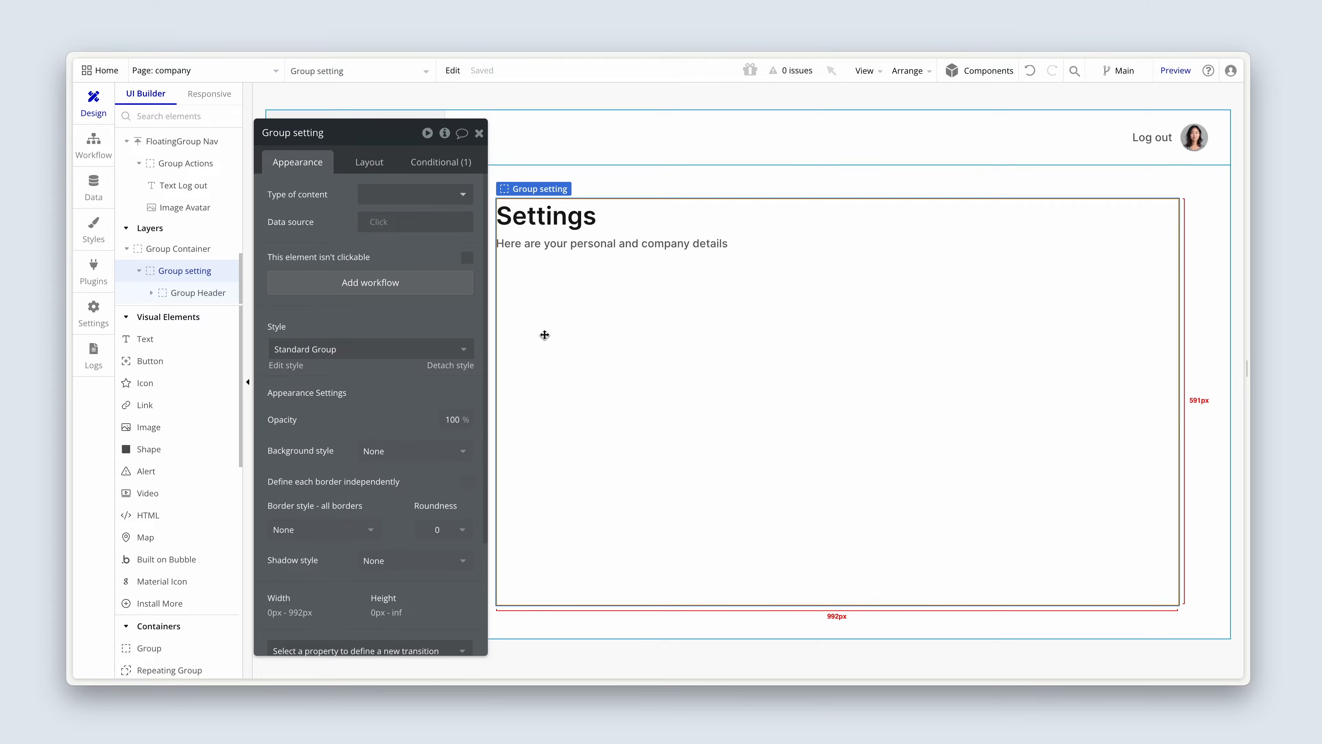
Apply gap spacing between the elements of Group setting with a row gap of 48 px
left_click(370, 164)
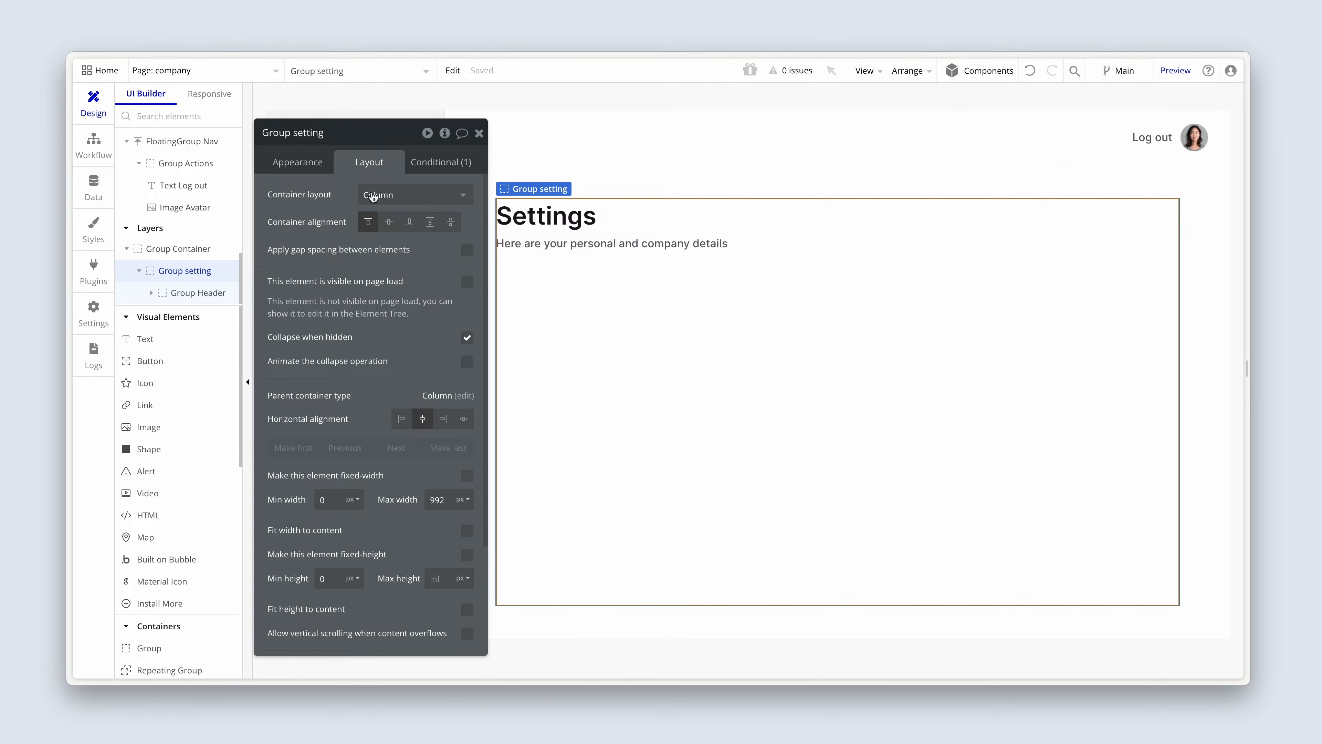
left_click(467, 250)
left_click(462, 273)
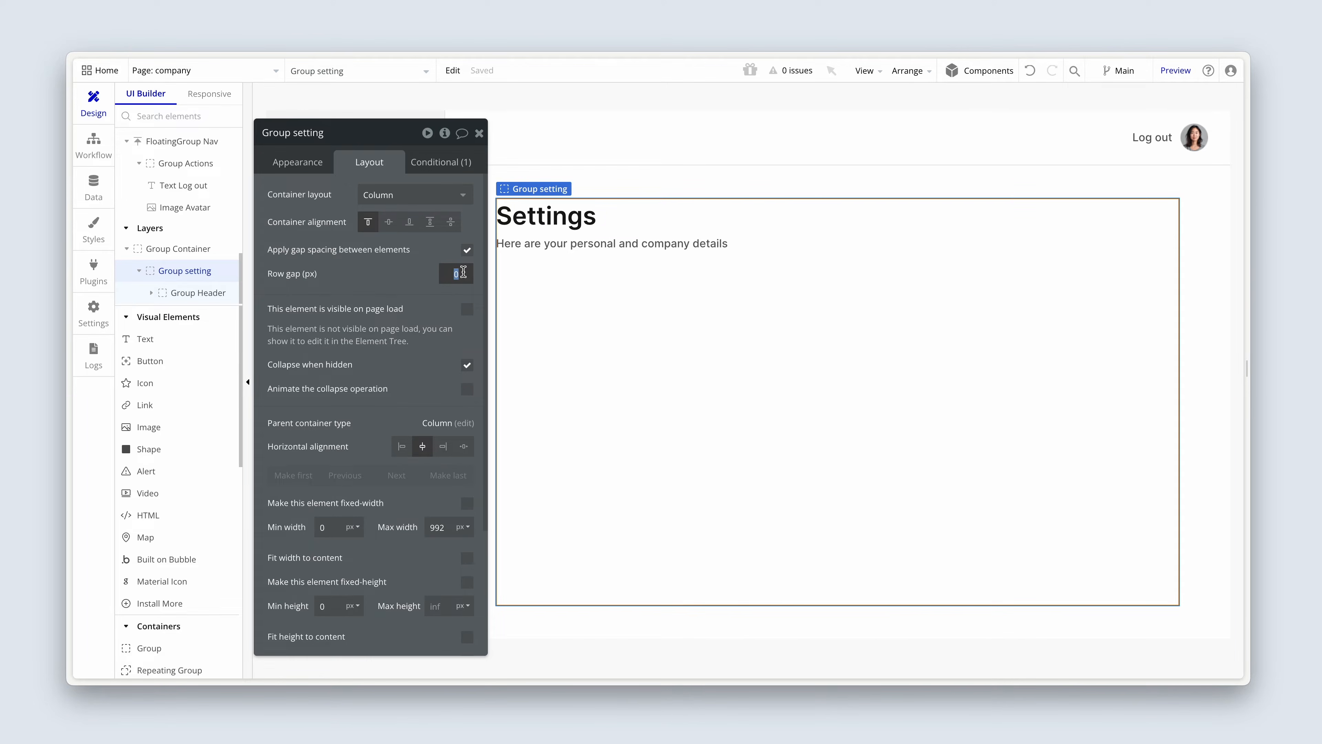
type("48")
left_click_drag(430, 279, 434, 274)
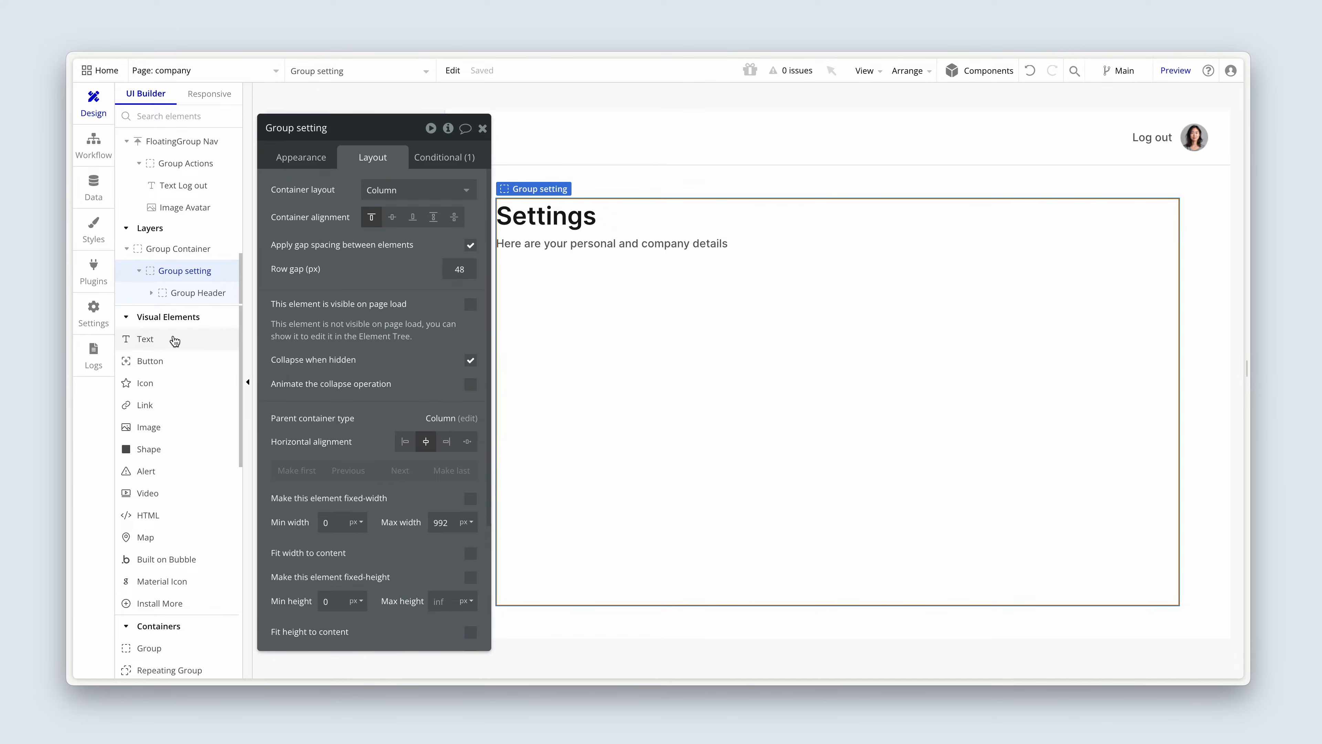
Add a group beneath the Settings header inside Group setting and rename it Group Form
scroll(166, 359, "down", 5)
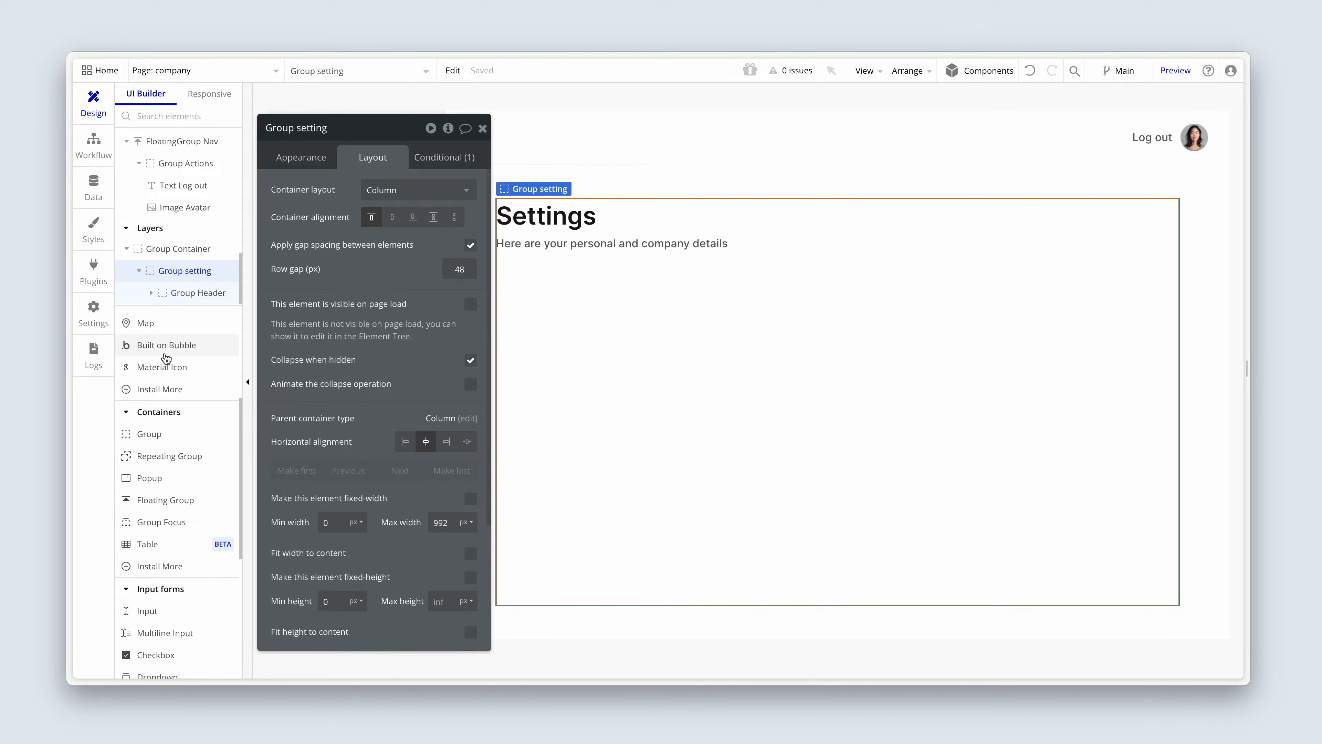
left_click(148, 433)
left_click_drag(533, 355, 664, 481)
left_click(325, 134)
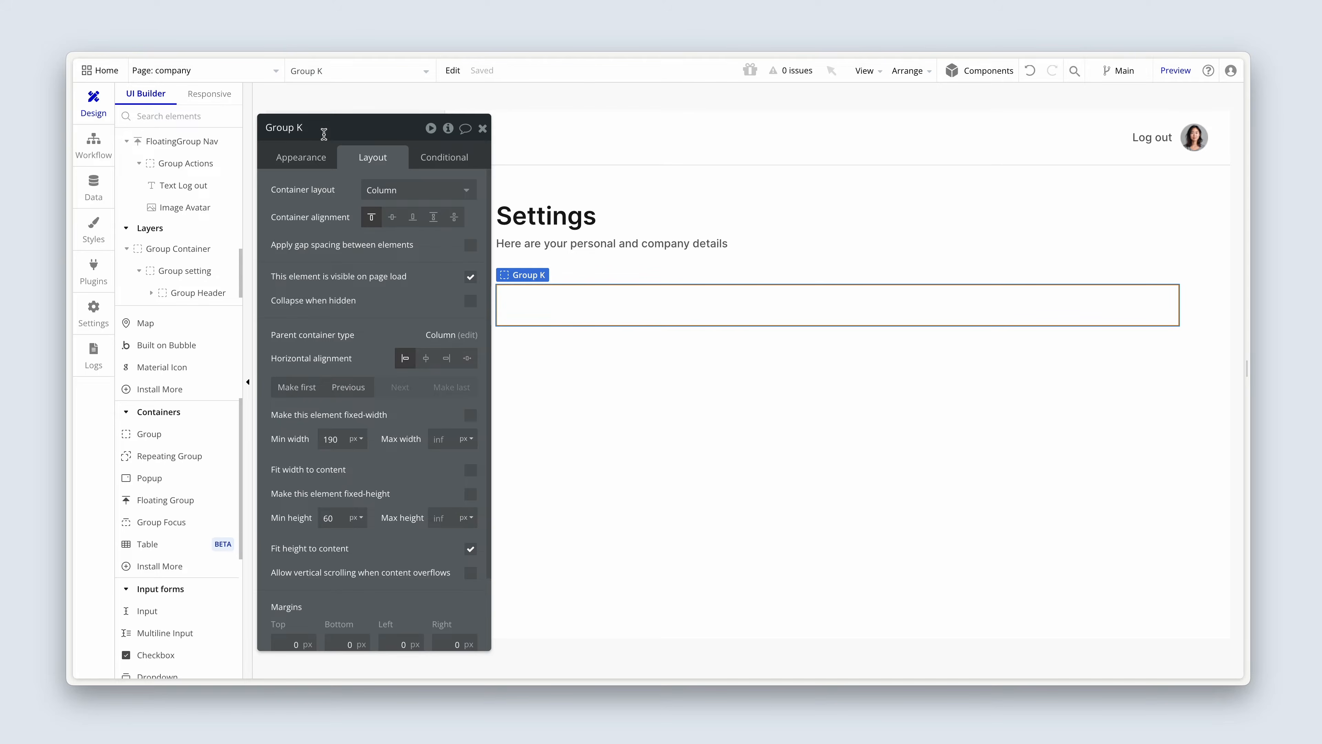
key("BackSpace")
key("BackSpace")
type("Form")
Give Group Form a solid border in the Borders color variable with a roundness of 12
left_click(300, 159)
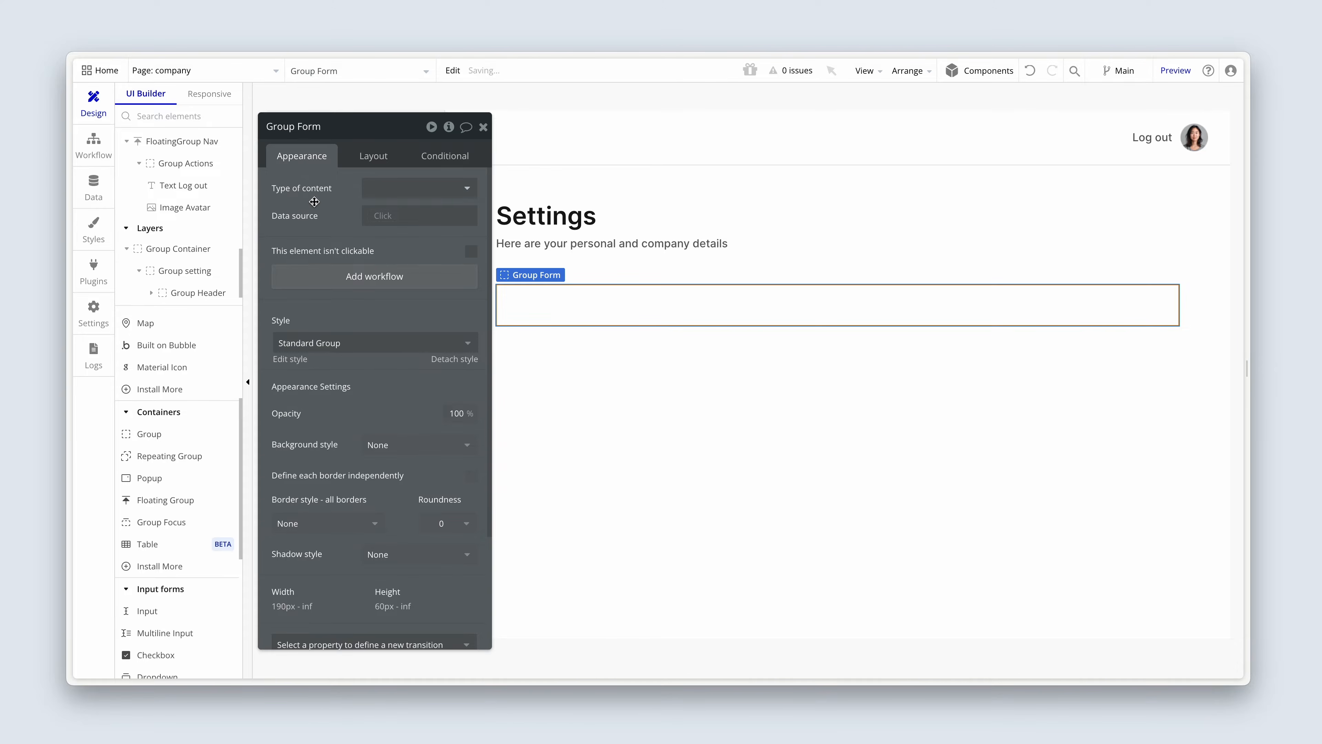
scroll(354, 251, "down", 5)
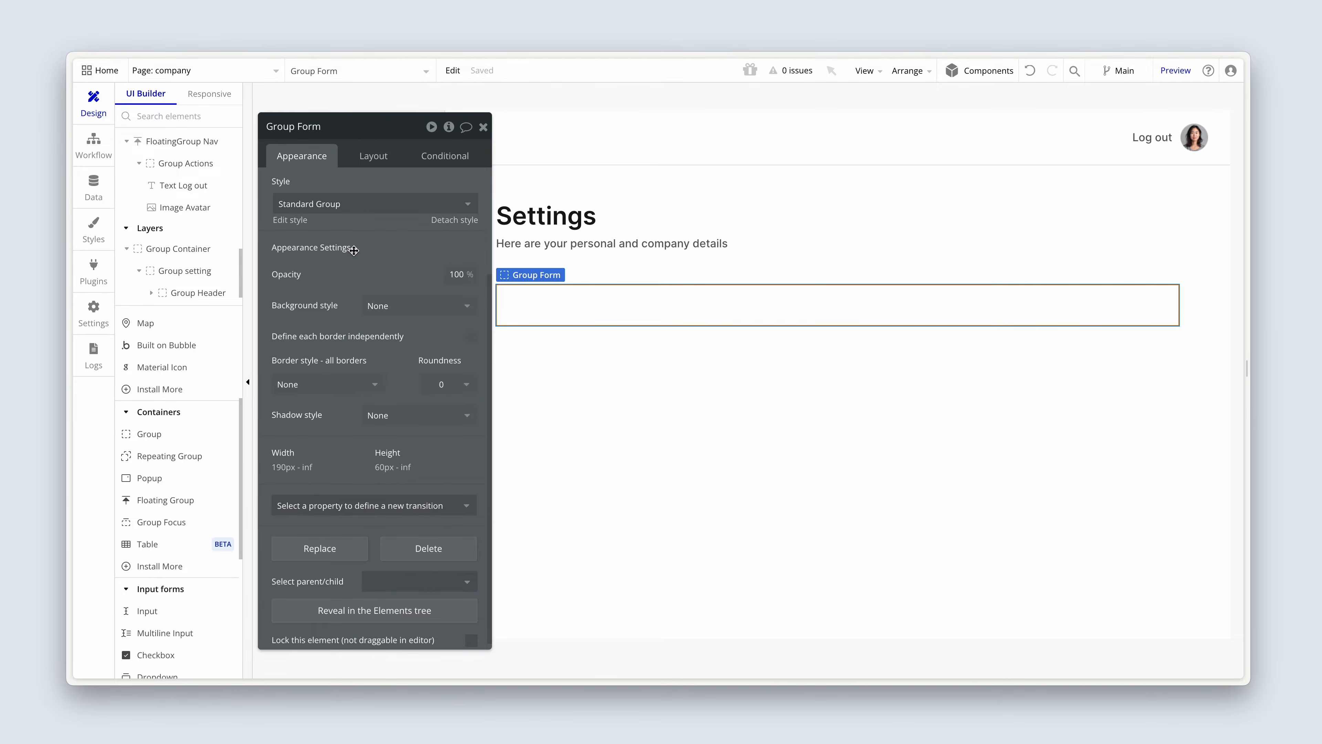
left_click(333, 384)
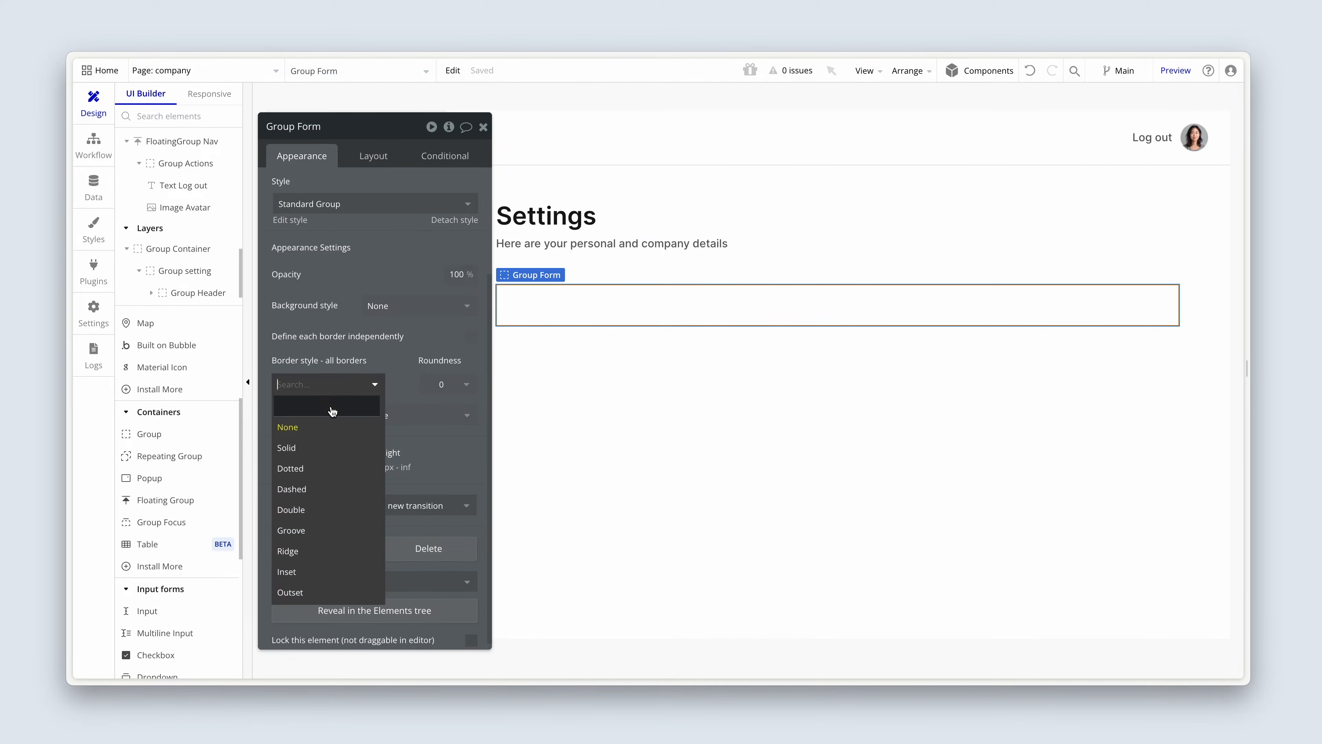
left_click(325, 445)
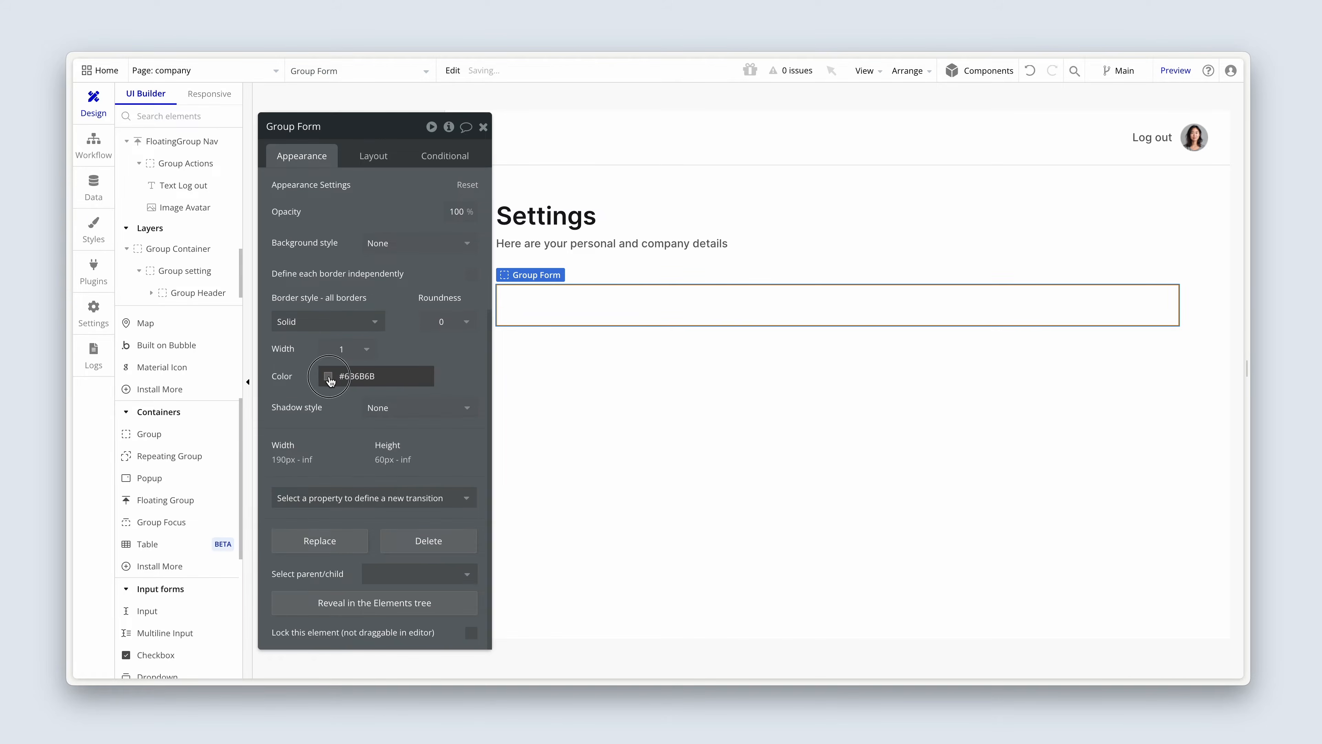
left_click(331, 378)
left_click(332, 574)
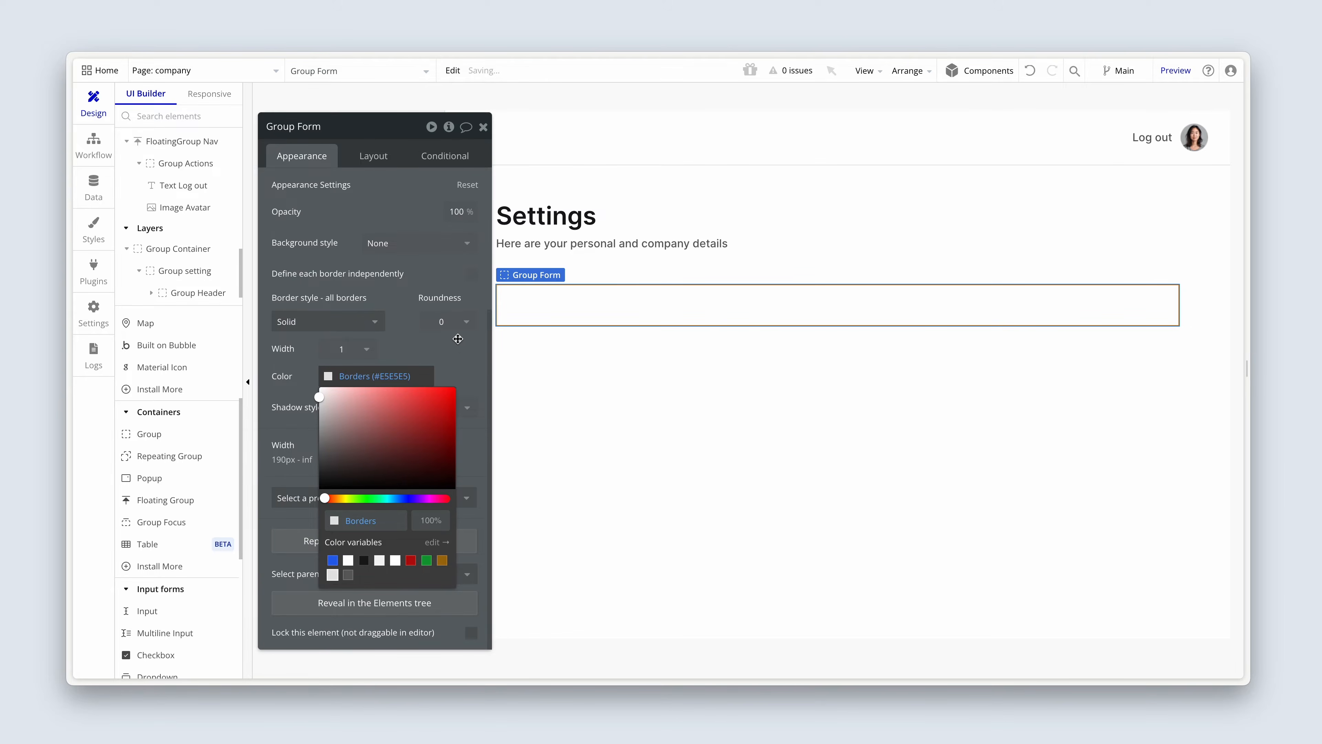
left_click(451, 324)
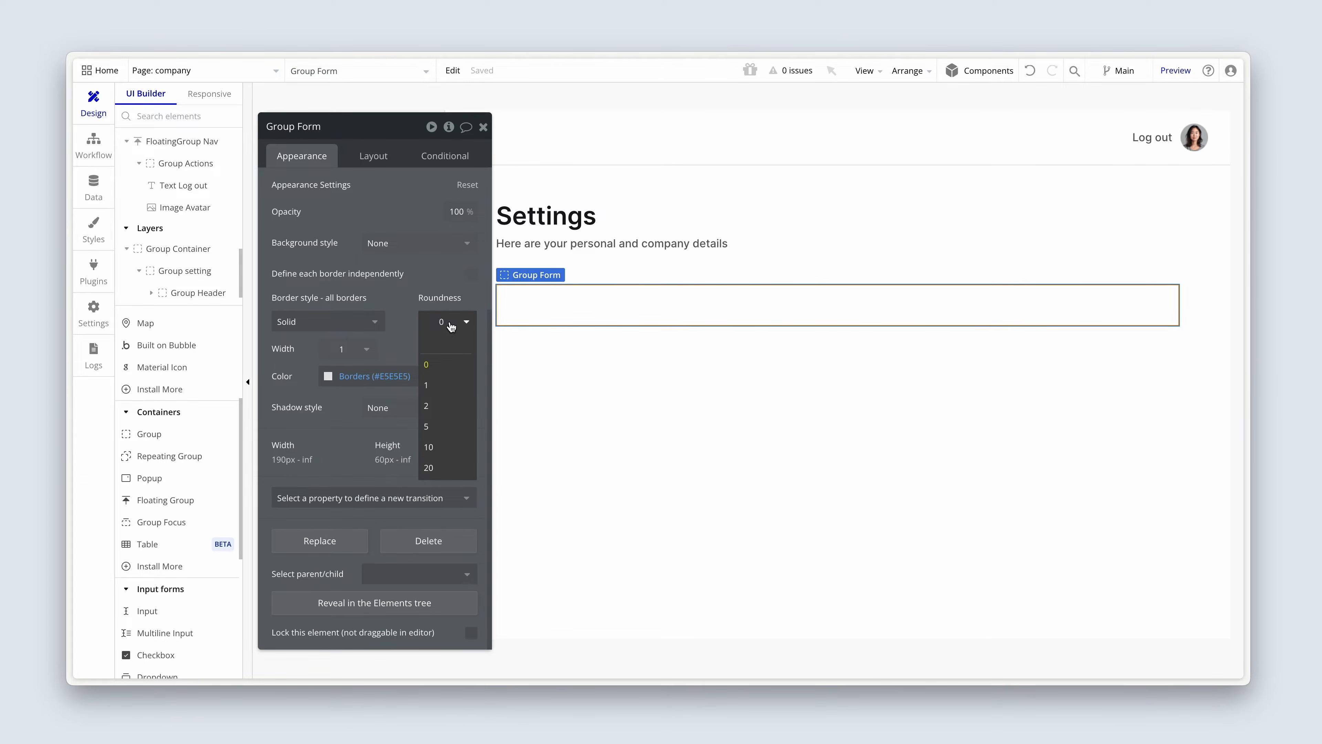
key("BackSpace")
left_click(407, 300)
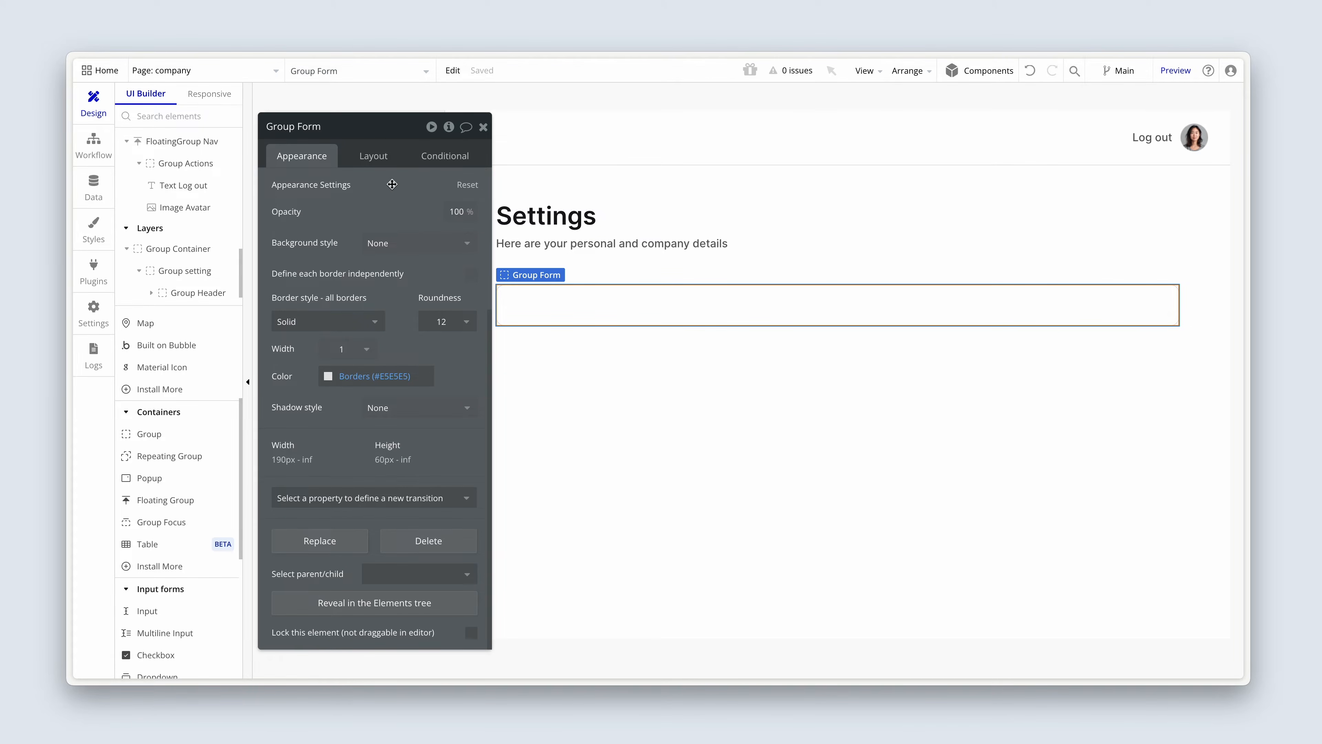
Size Group Form with a minimum width of 0 px, a maximum width of 360 px and a minimum height of 360 px
left_click(380, 159)
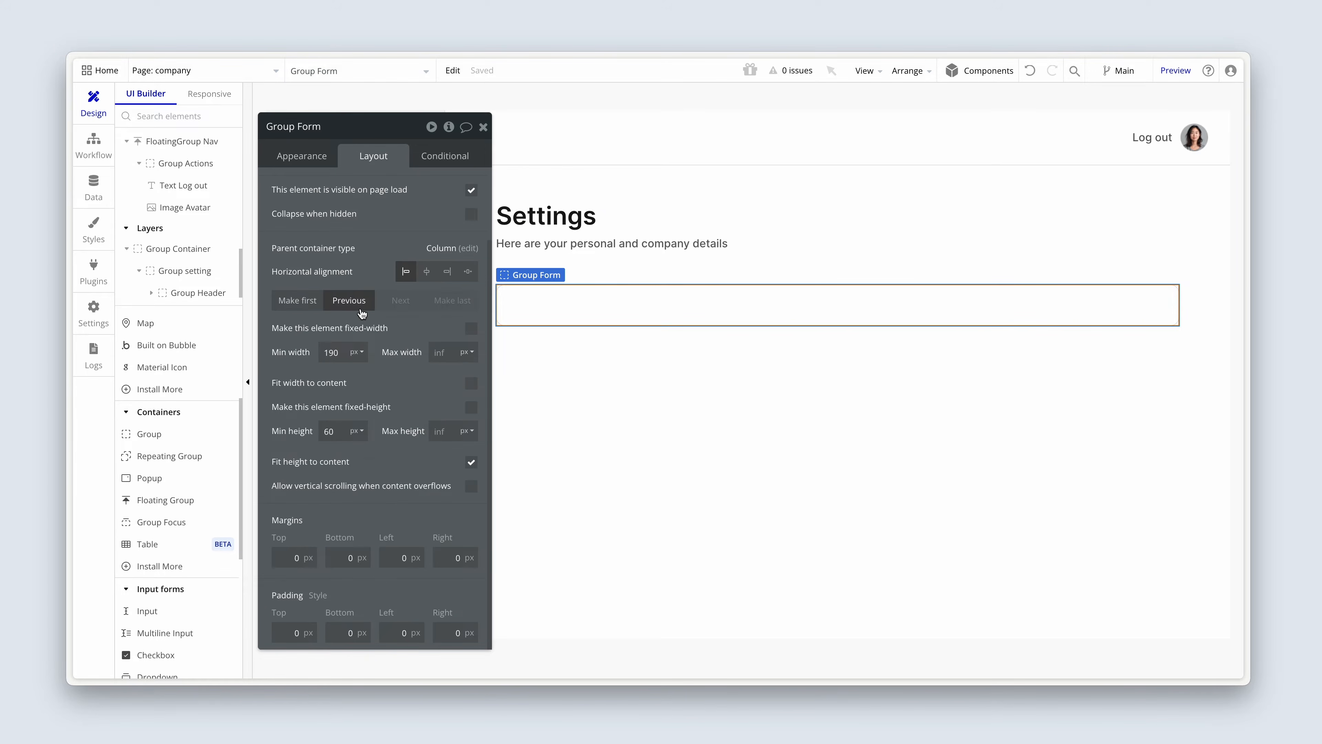
left_click_drag(340, 353, 314, 353)
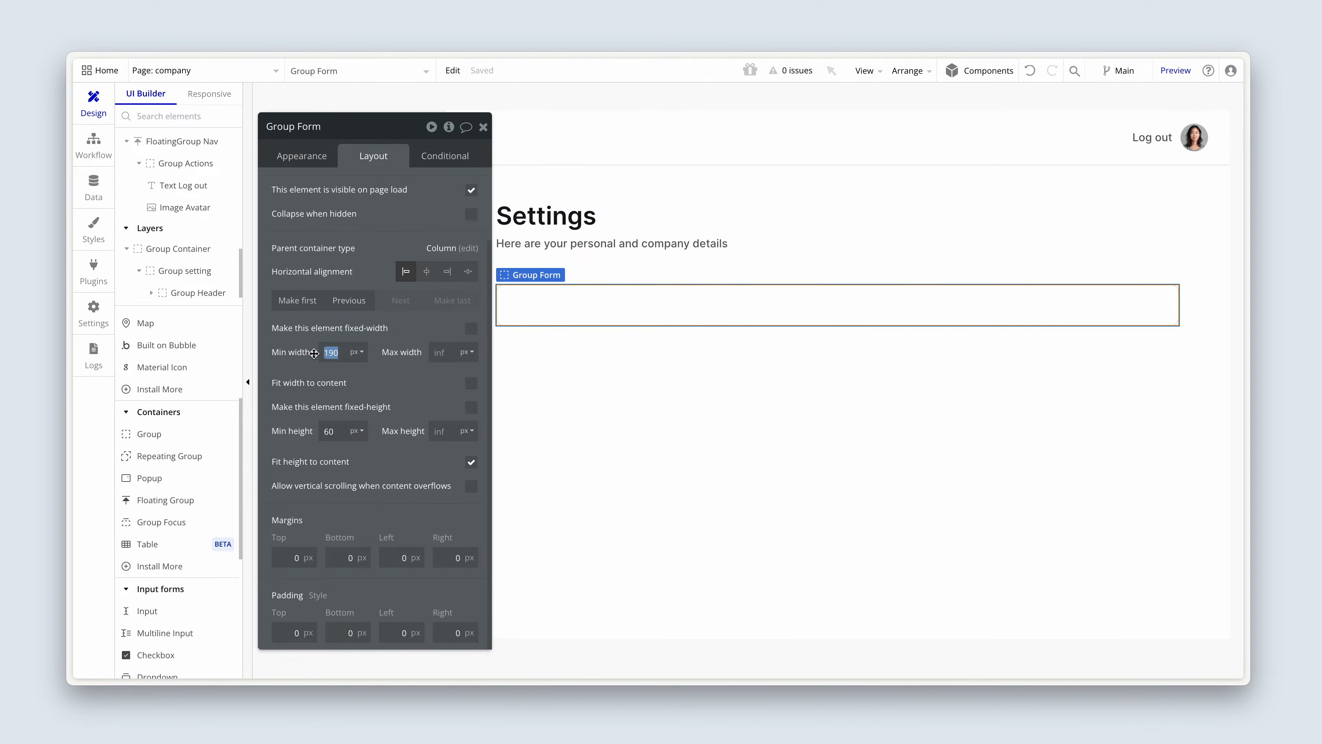
type("0")
left_click(437, 354)
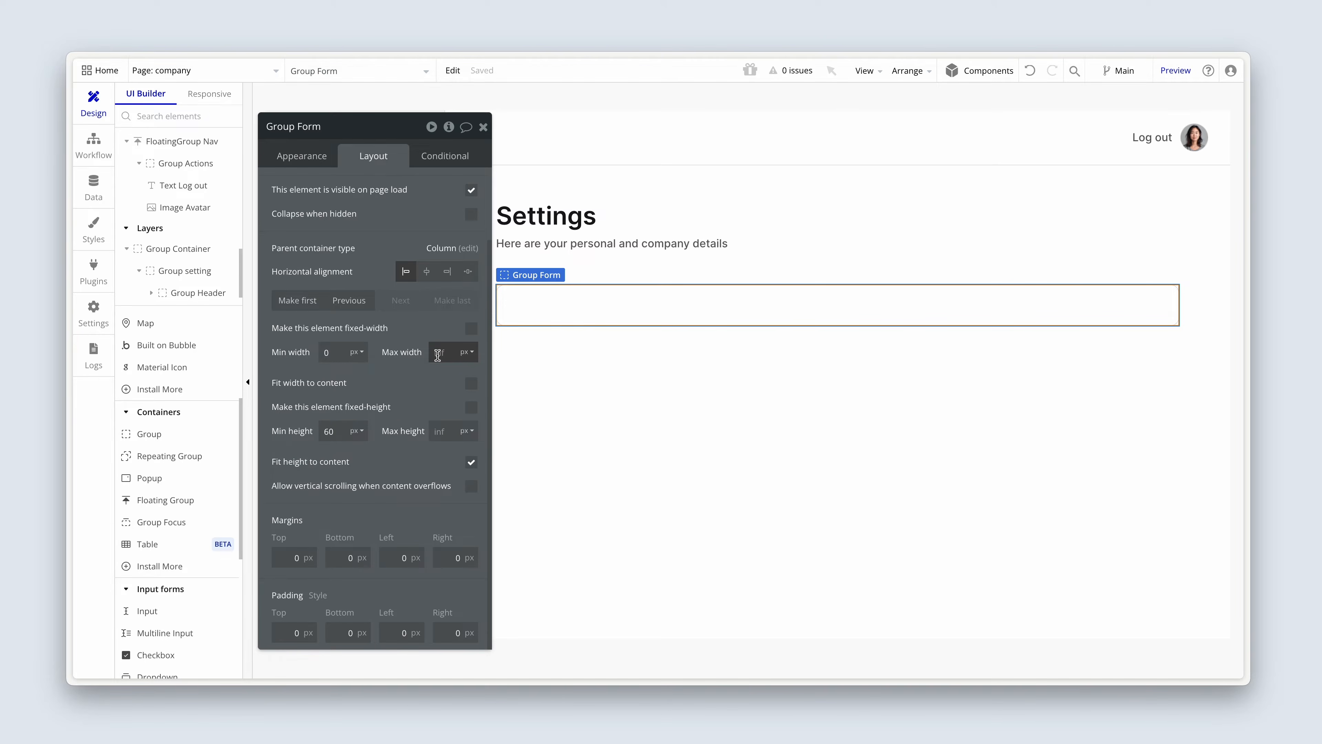
type("320")
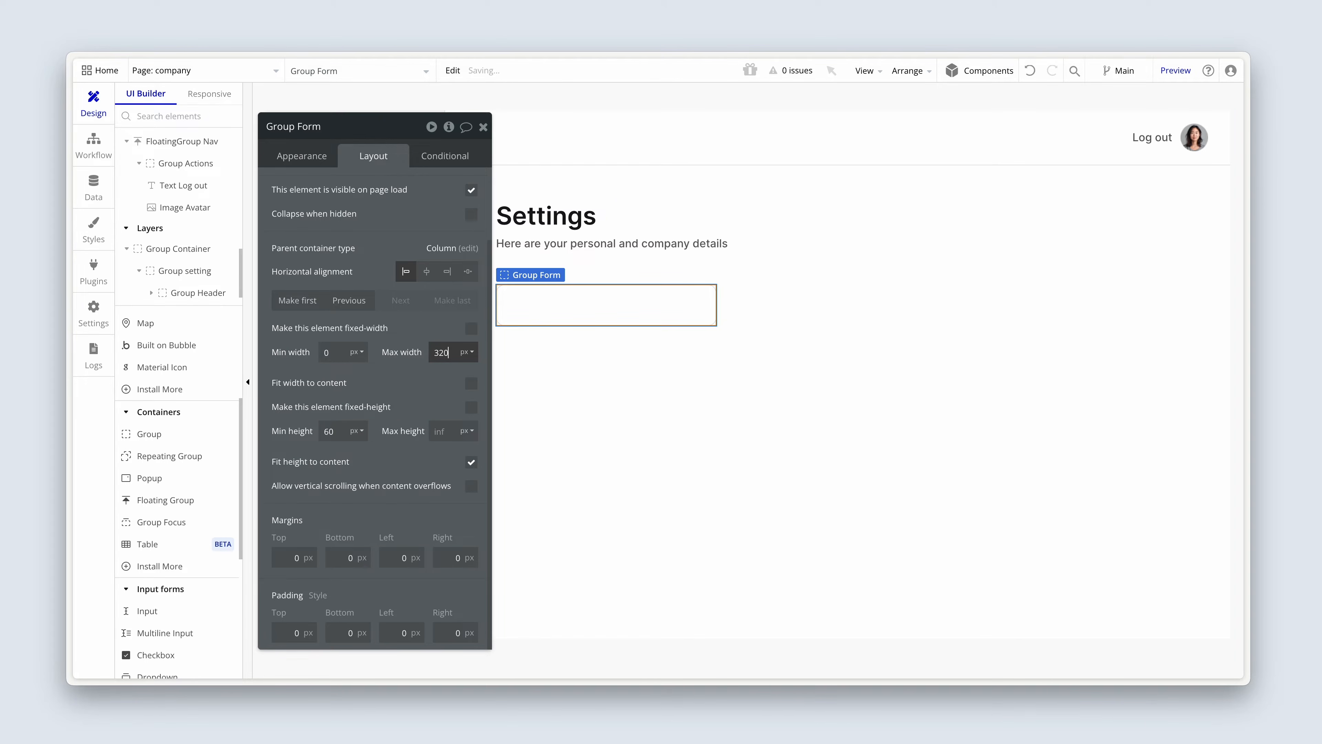
left_click(444, 352)
key("BackSpace")
type("6")
left_click_drag(411, 369, 372, 347)
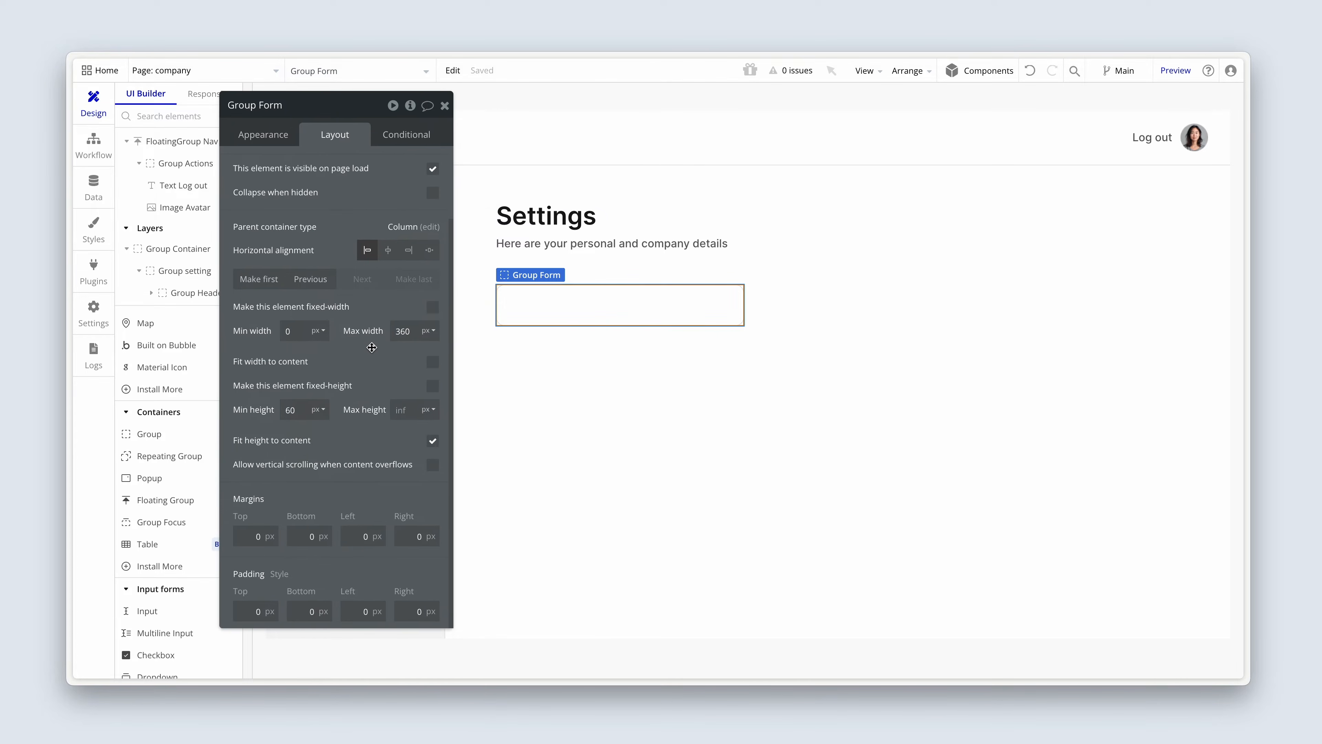
double_click(290, 409)
type("360")
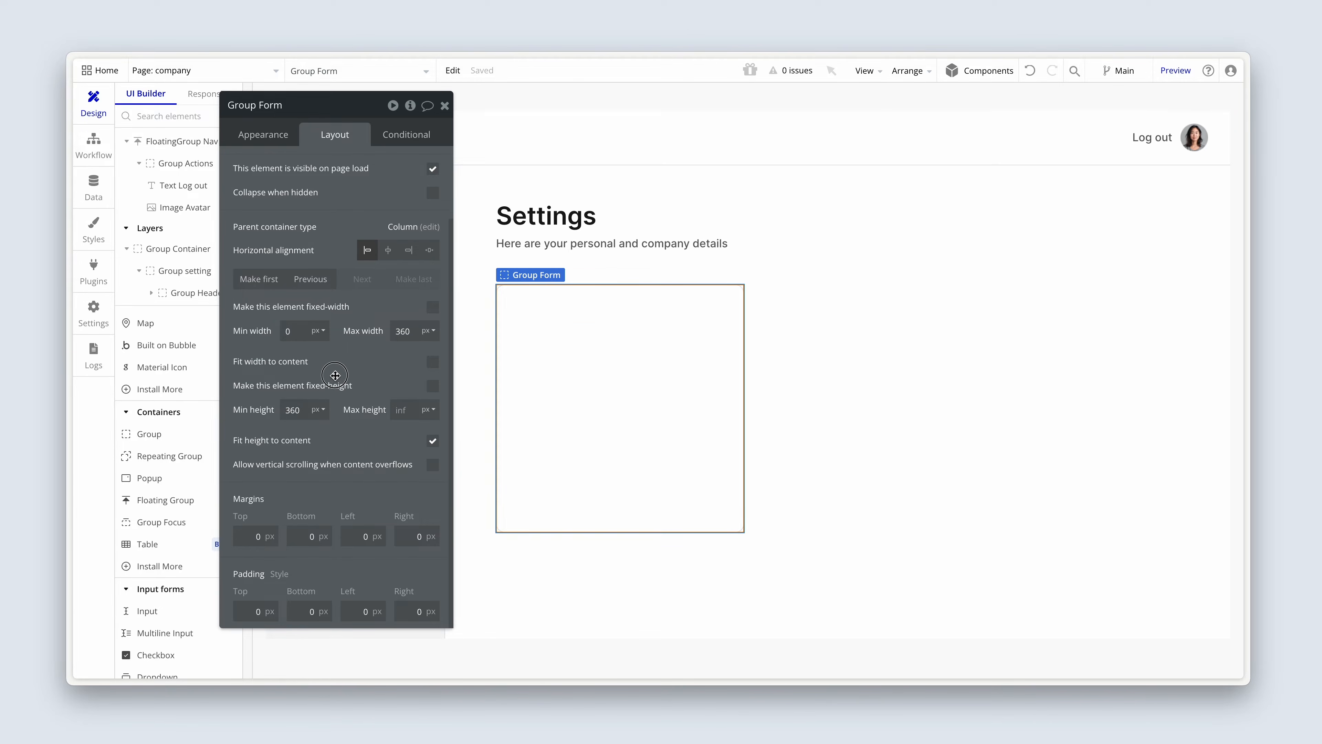
Set Group Form's top, bottom, left and right padding to 32 px each
scroll(333, 375, "down", 2)
left_click(255, 566)
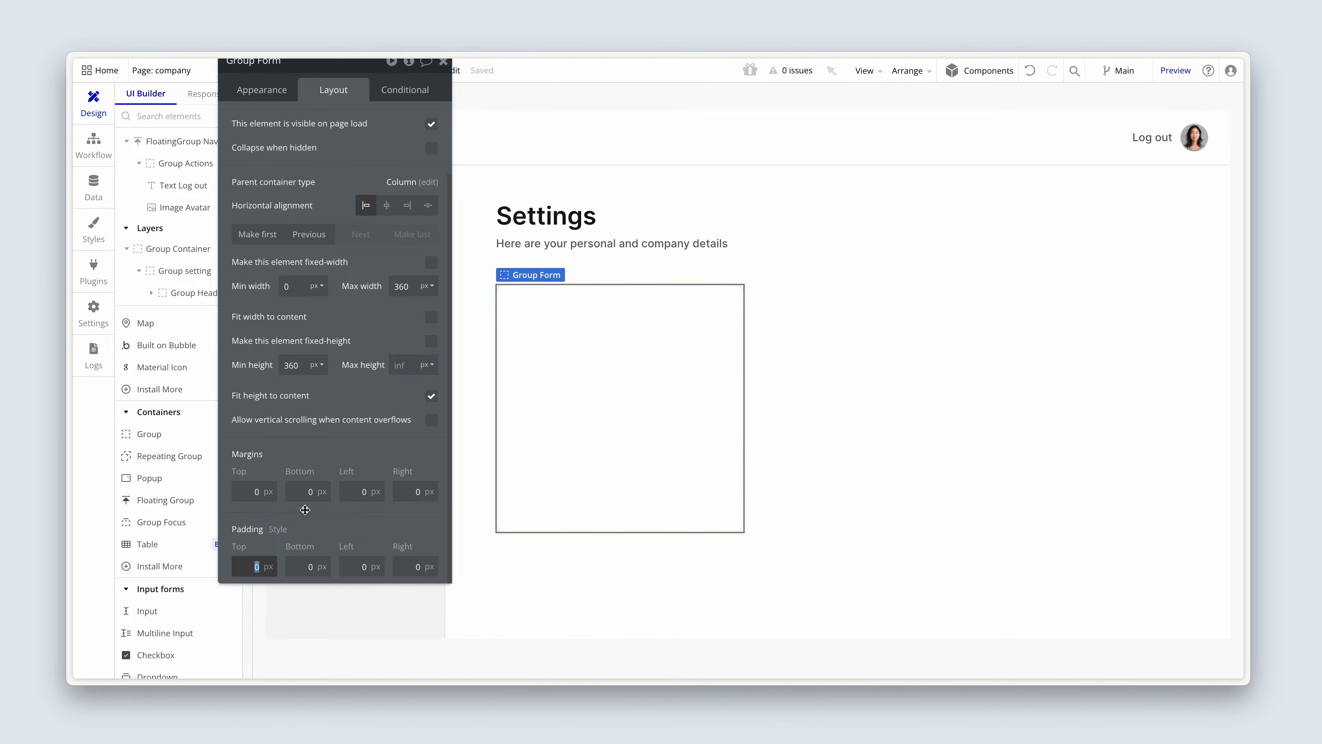
type("32")
left_click(308, 566)
type("32")
left_click(361, 564)
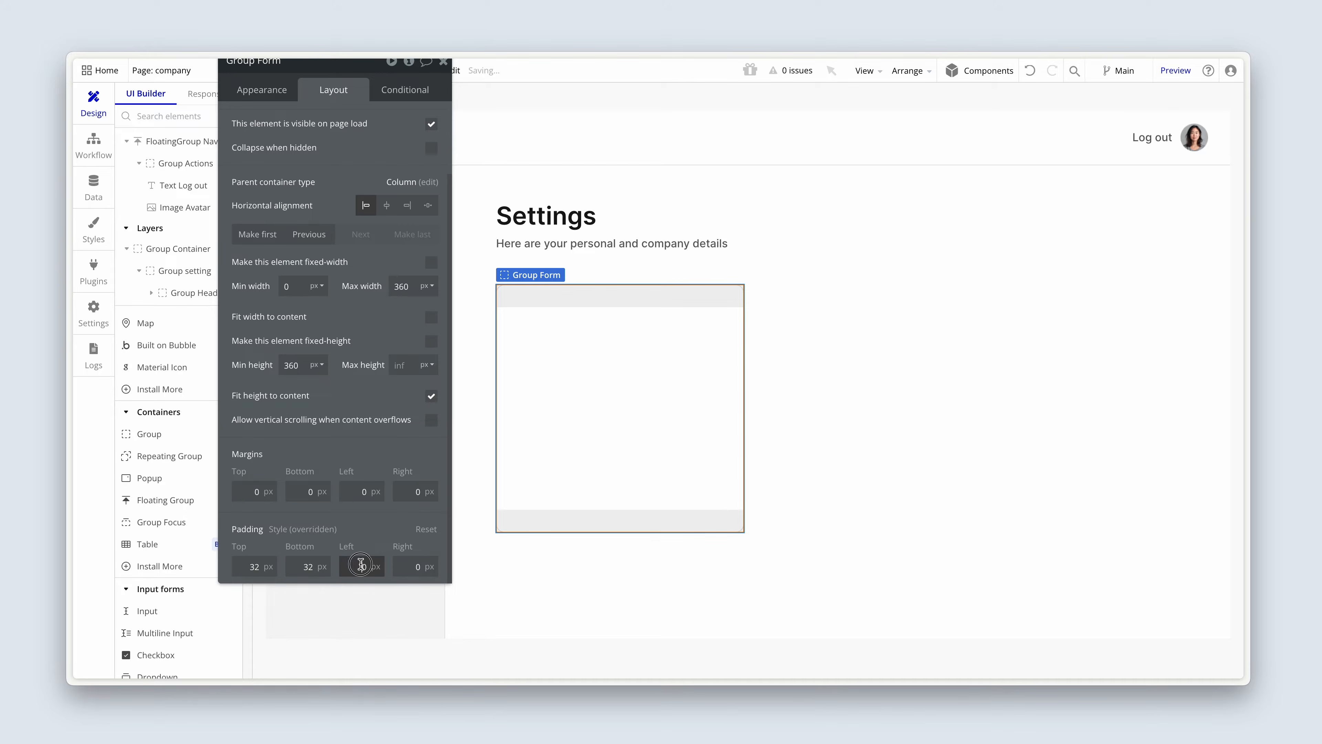
type("32")
left_click(394, 566)
type("32")
left_click(377, 529)
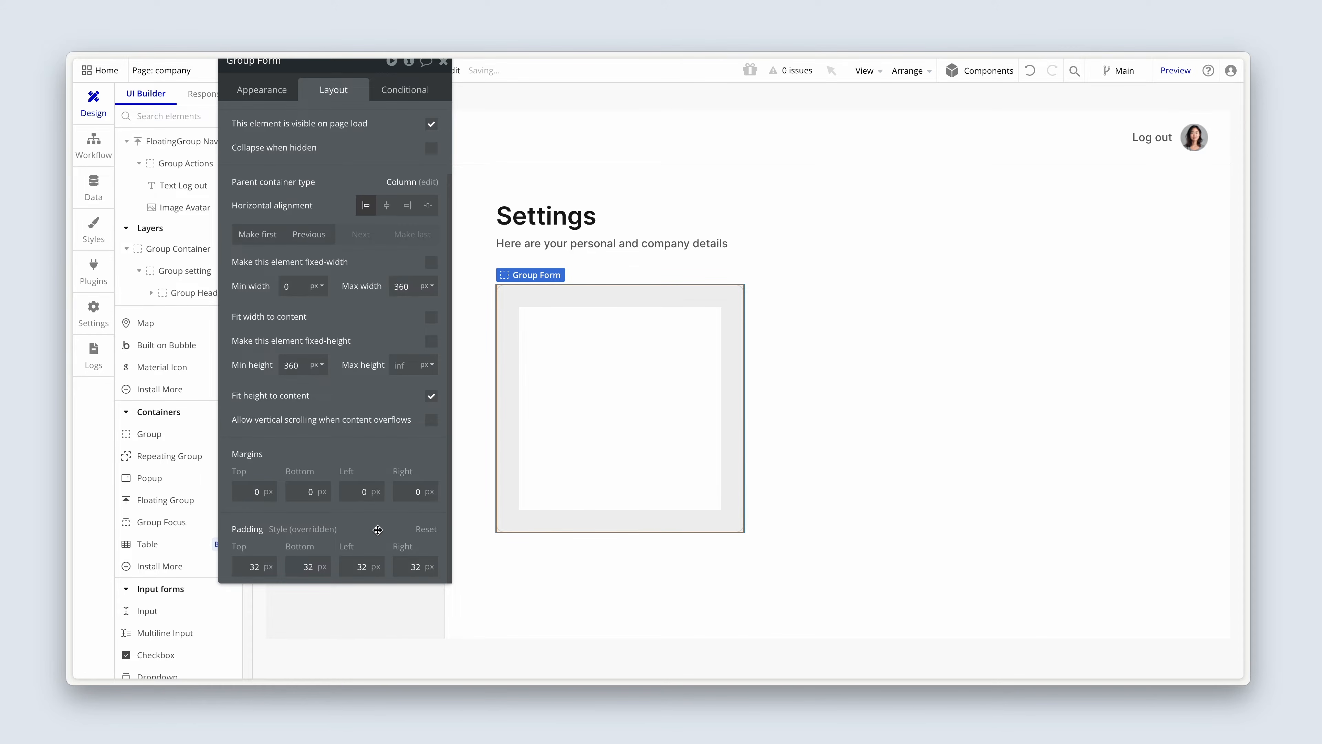
left_click(762, 430)
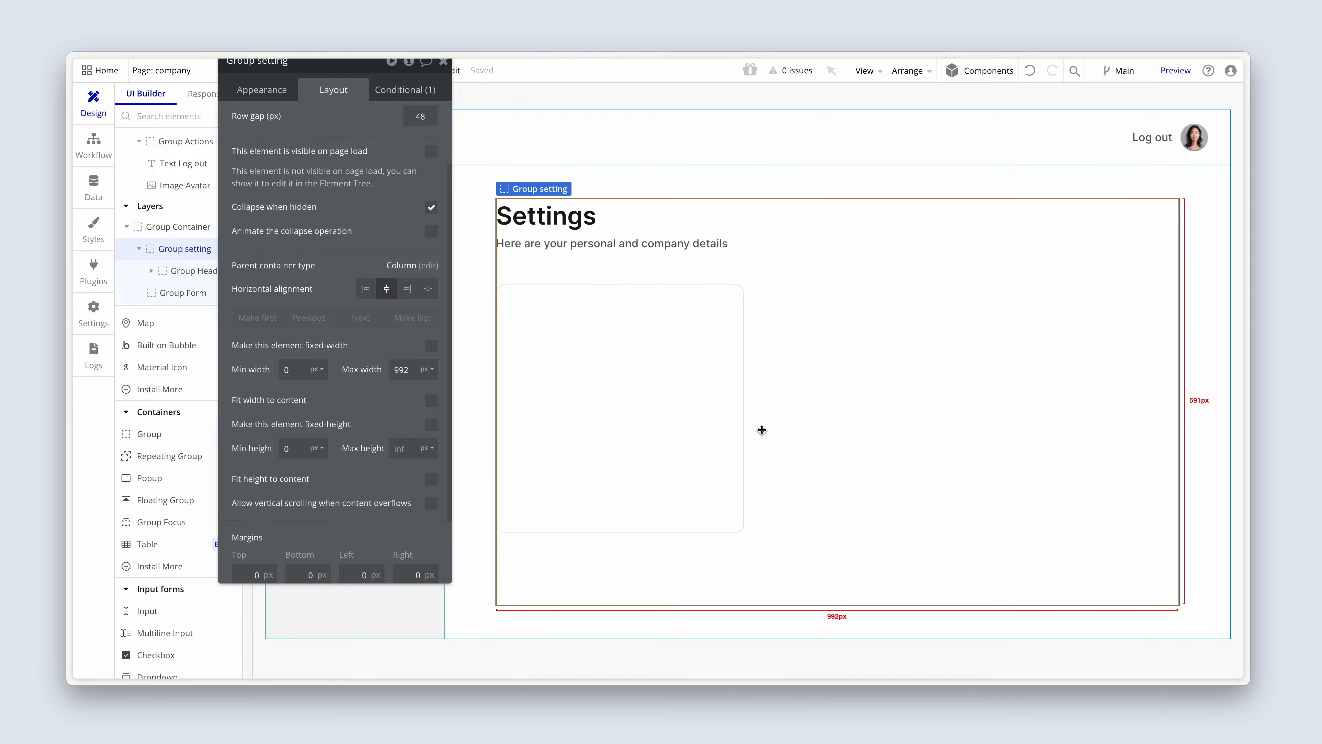
Detach Group Form's current style and create a new group style from it named "Card Large"
left_click(714, 428)
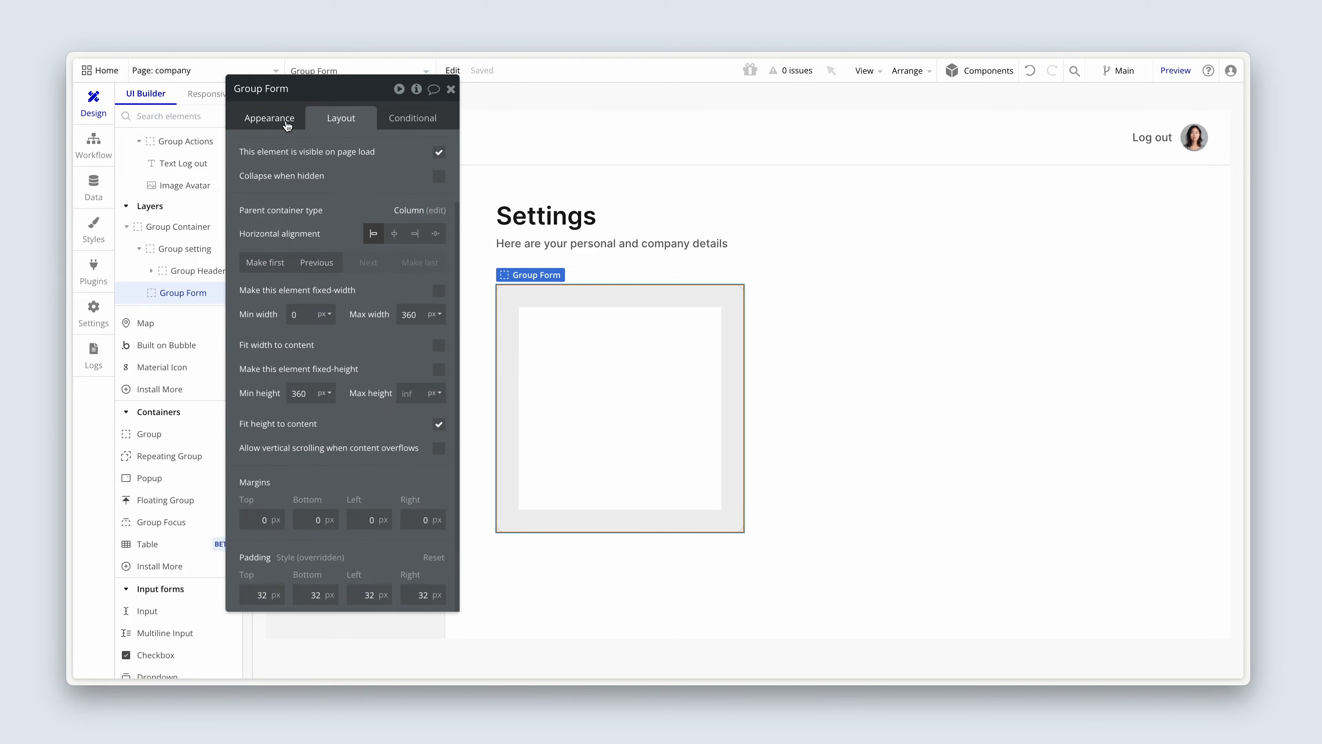
left_click(285, 120)
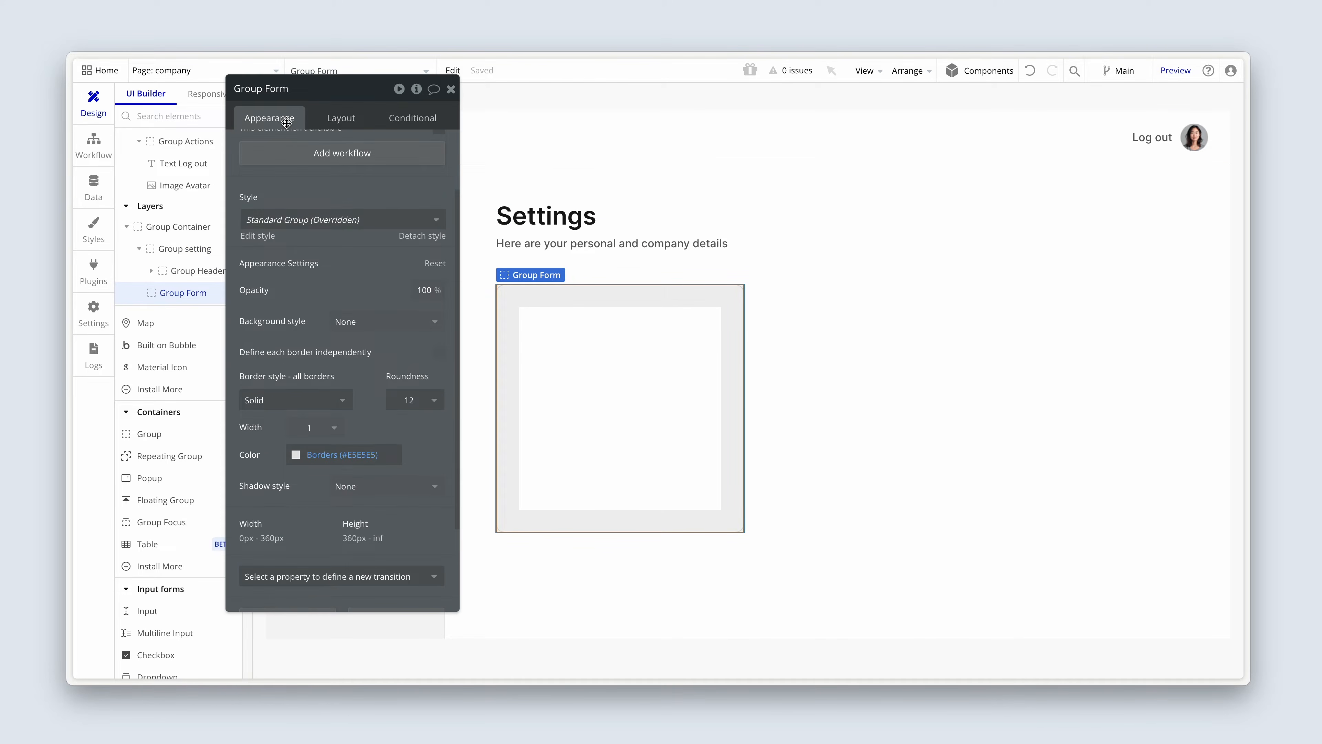
left_click(411, 235)
left_click(359, 226)
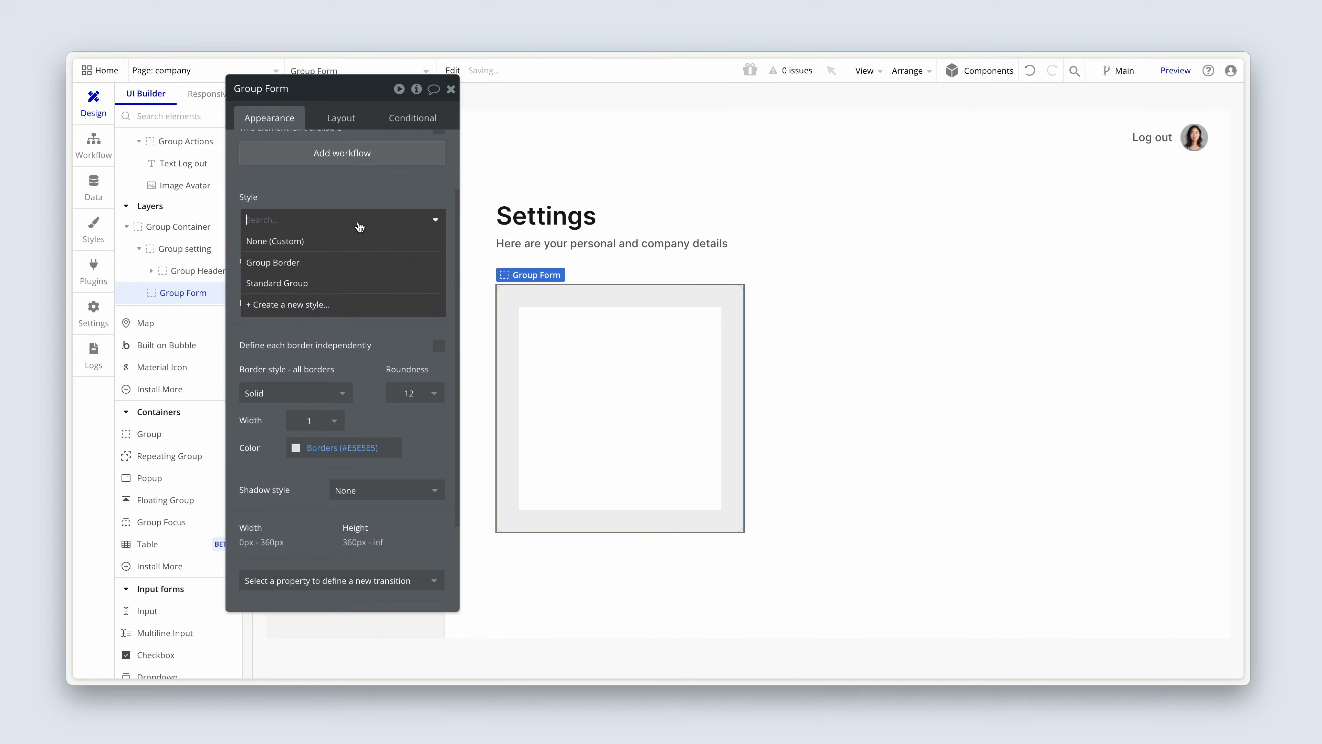
left_click(323, 304)
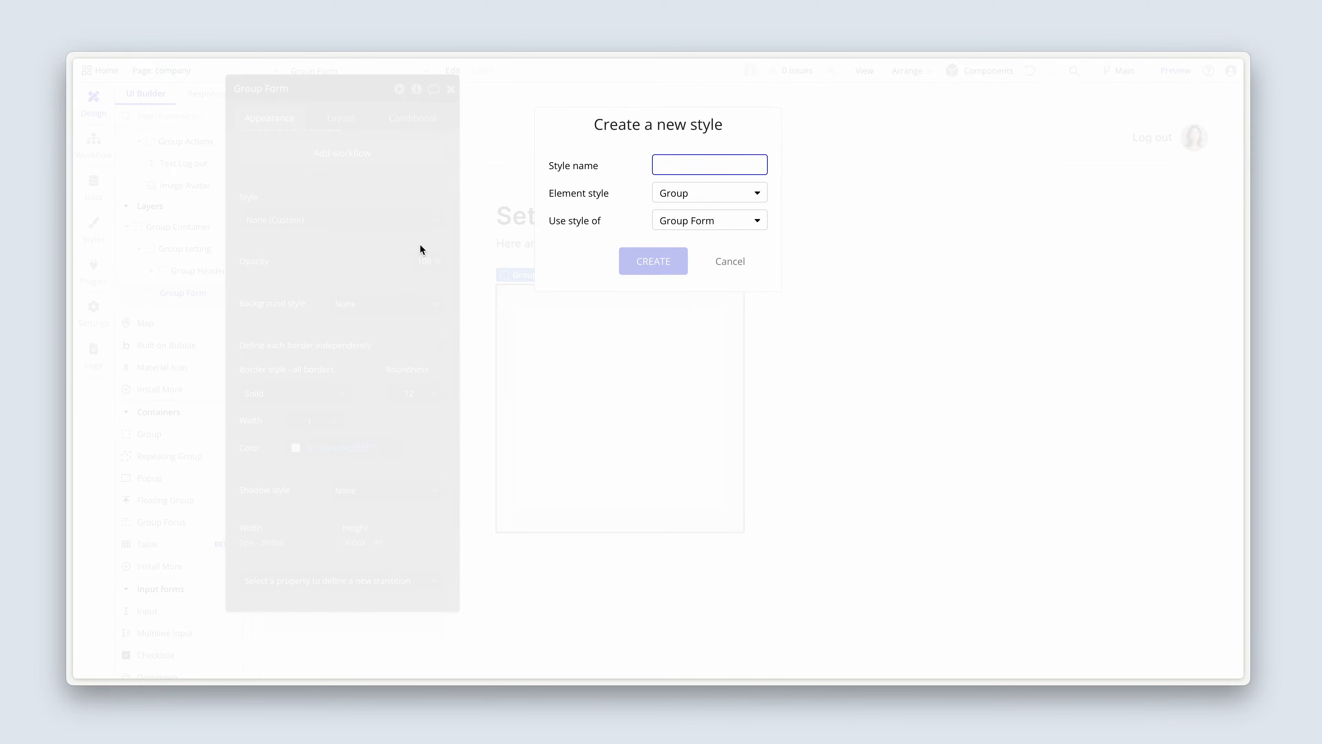
type("Card larhe")
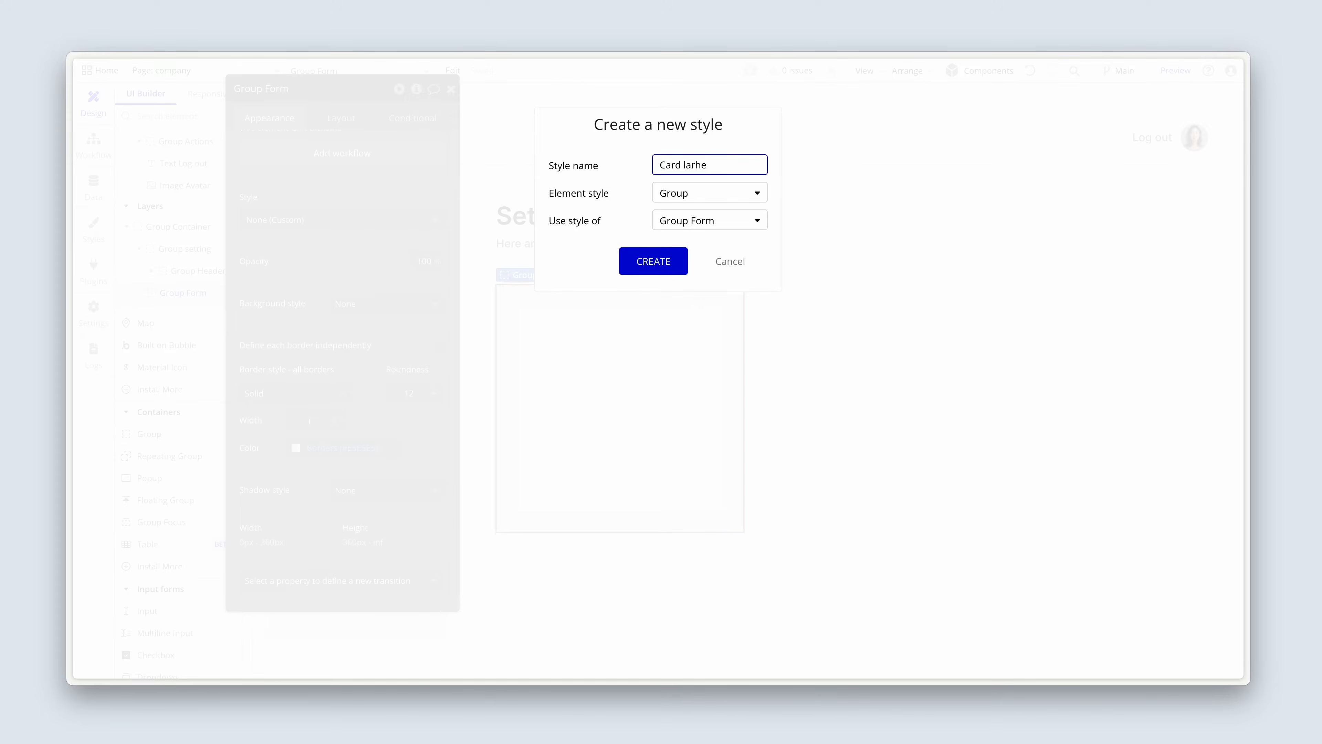
key("BackSpace")
key("BackSpace")
type("ge")
left_click(620, 263)
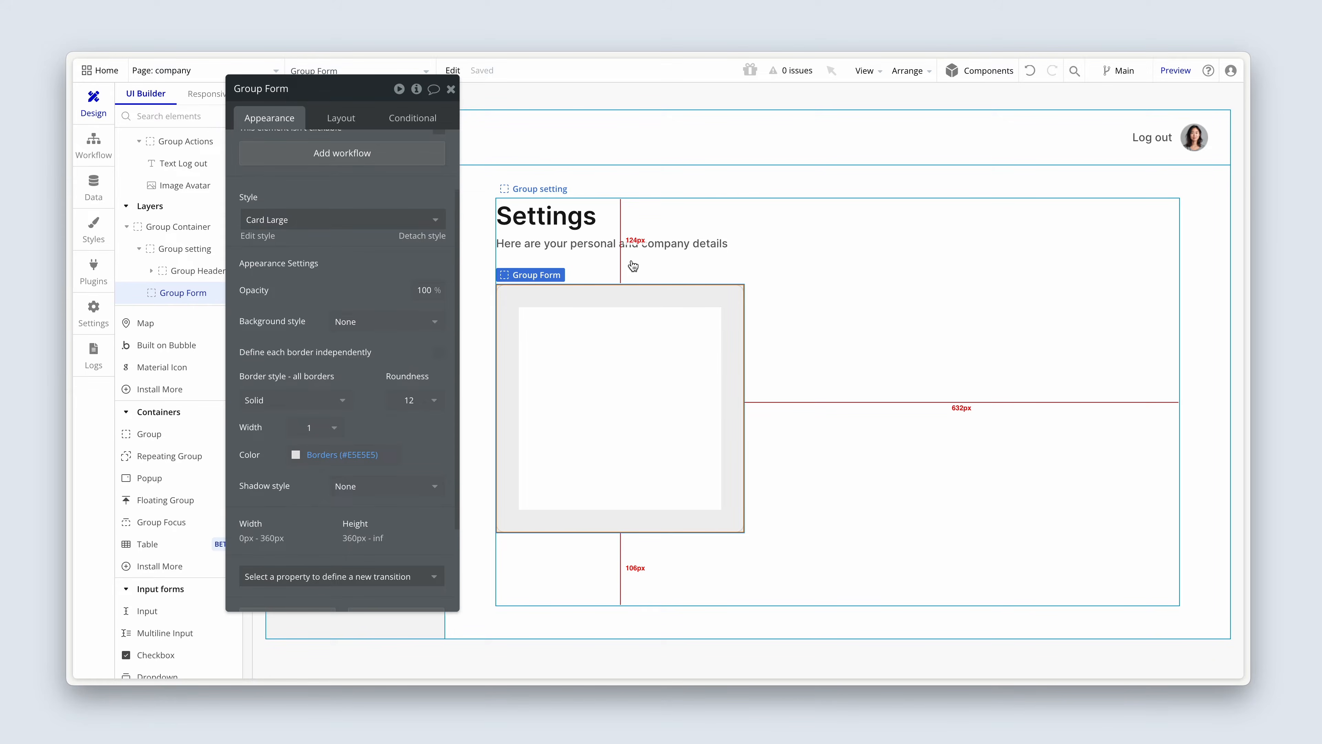
Add a text element at the top of Group Form reading "Personal details"
left_click_drag(375, 276, 395, 276)
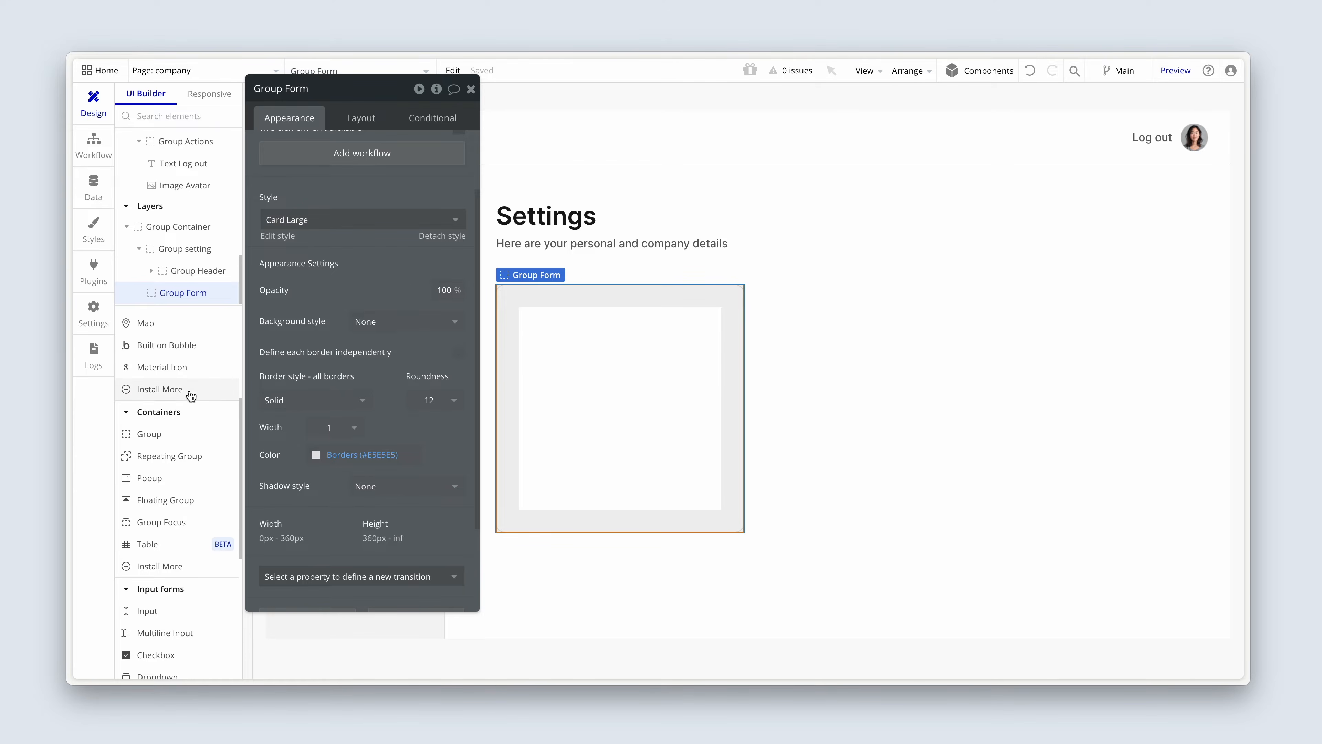
scroll(181, 401, "down", 3)
scroll(180, 401, "up", 5)
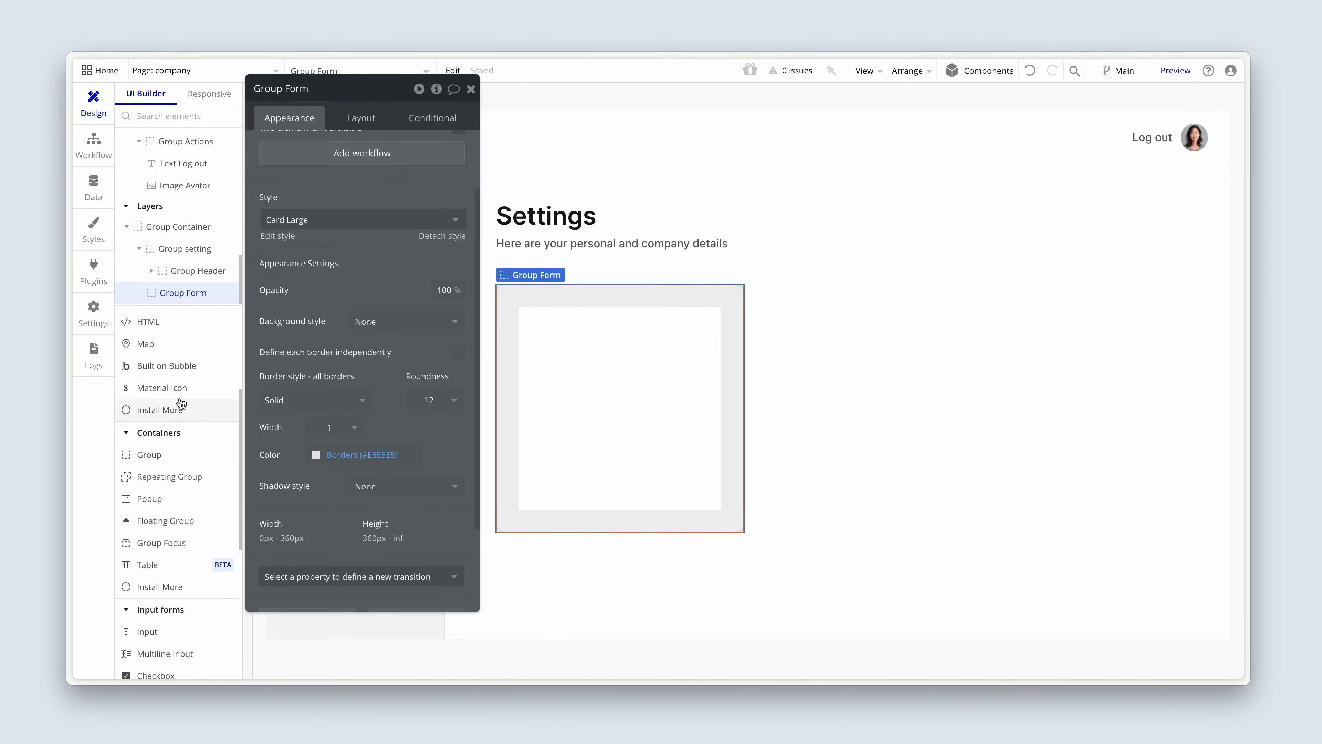
scroll(177, 396, "up", 2)
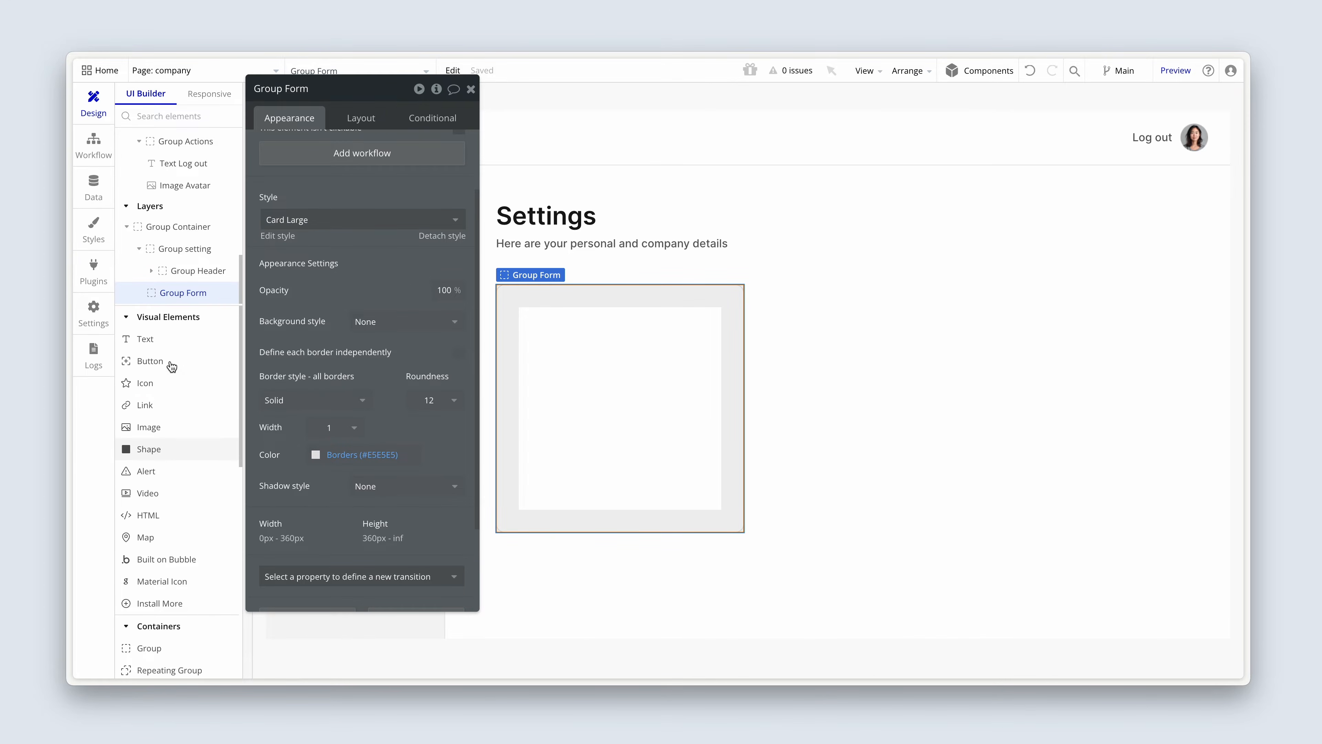
key("Escape")
left_click(202, 338)
left_click_drag(546, 318, 648, 346)
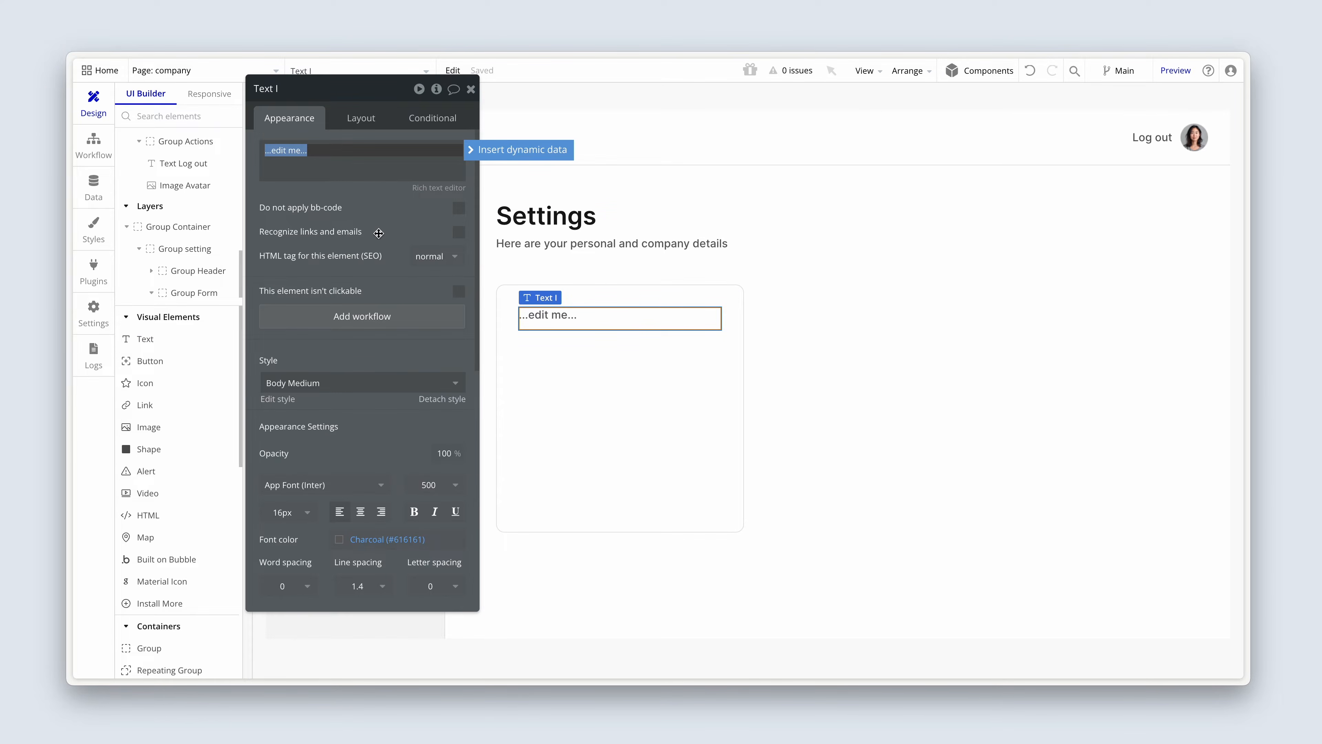
type("Personal details")
Apply the Heading 6 style to the "Personal details" text and set that style's font weight to 600 (Semi Bold)
left_click(365, 382)
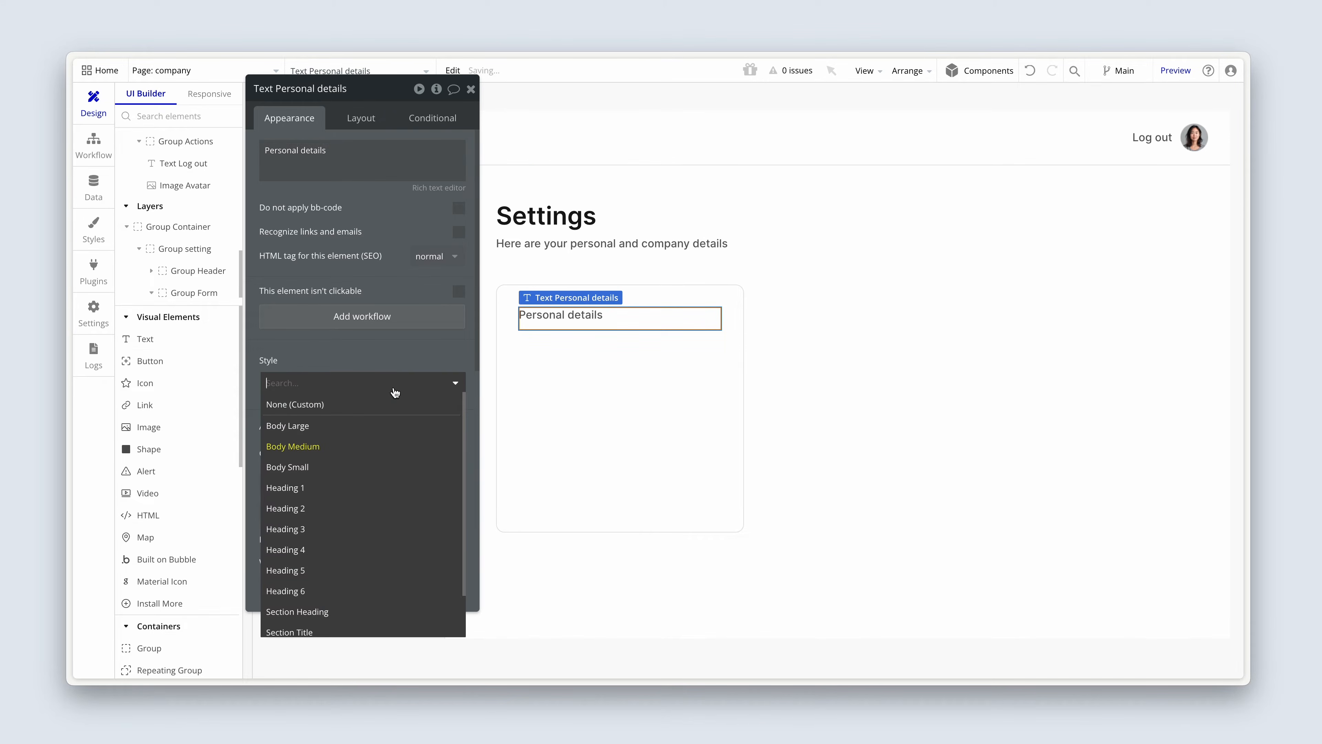
left_click(356, 591)
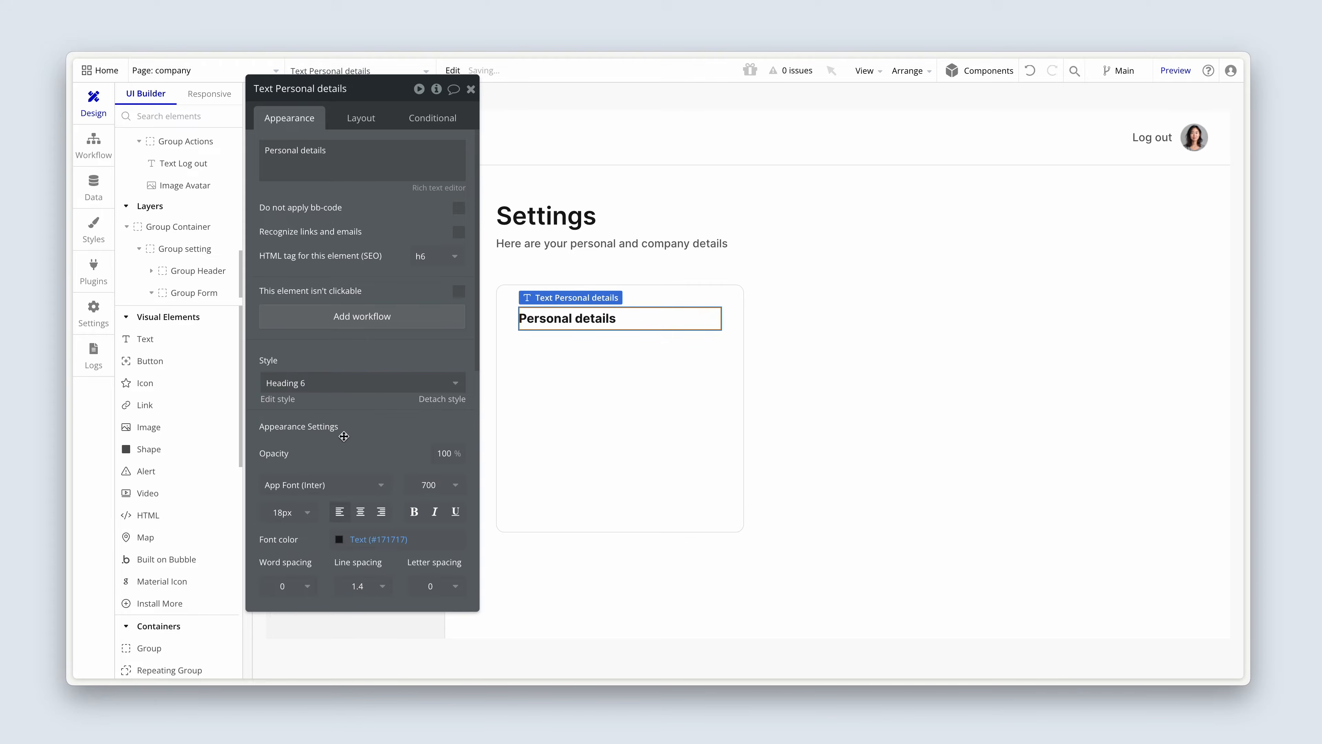
scroll(365, 409, "down", 1)
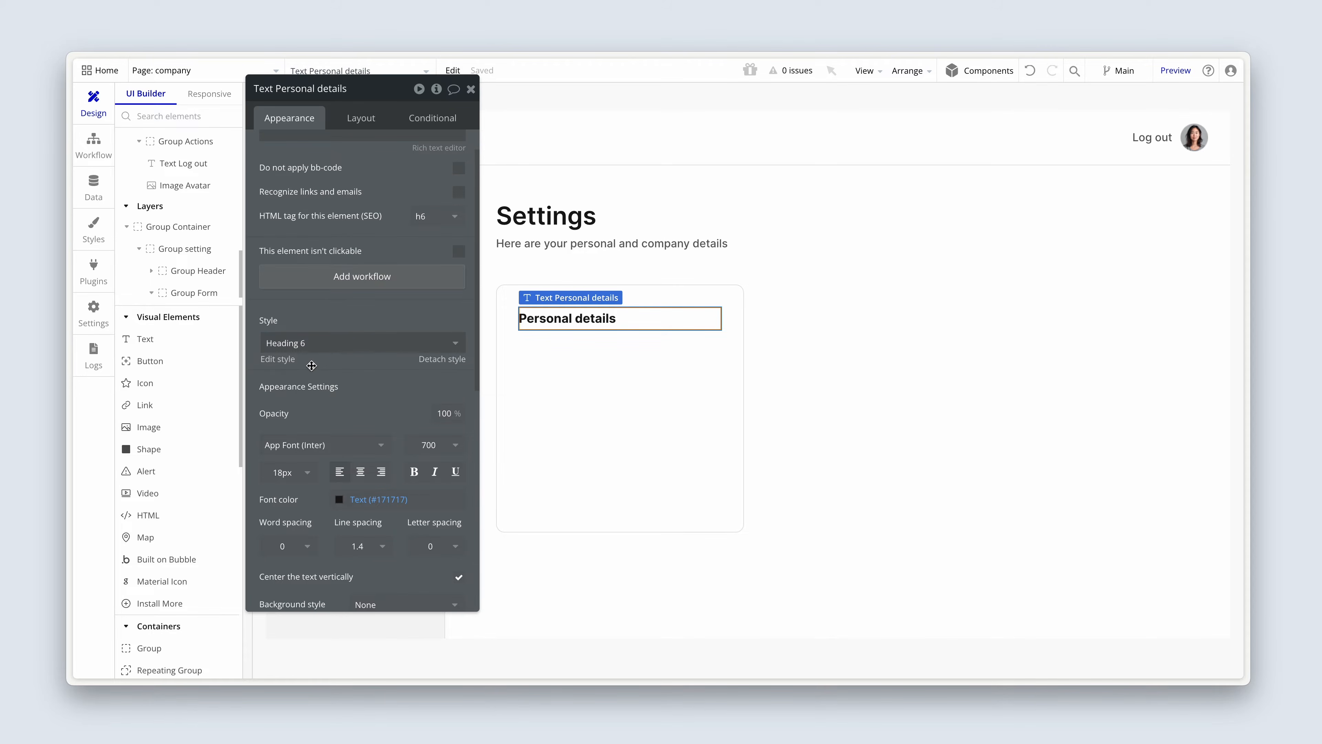
left_click(280, 360)
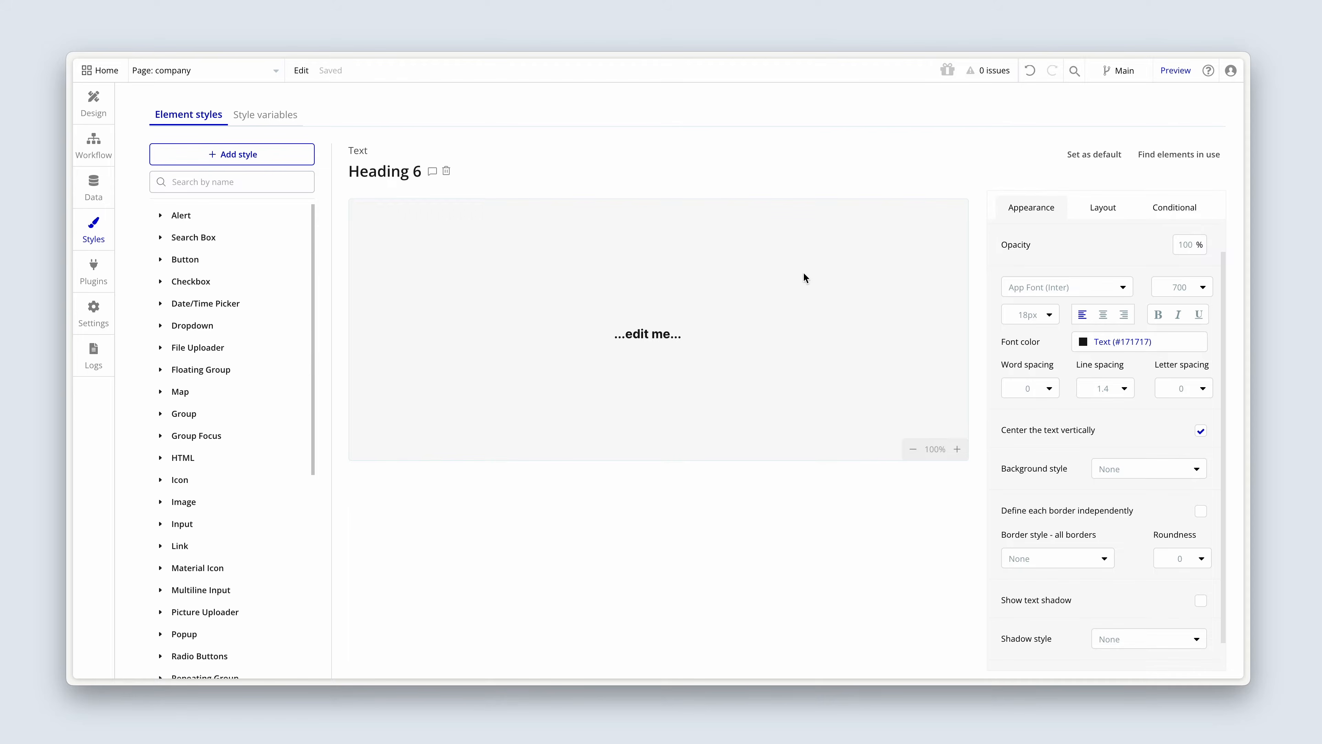
left_click(1177, 287)
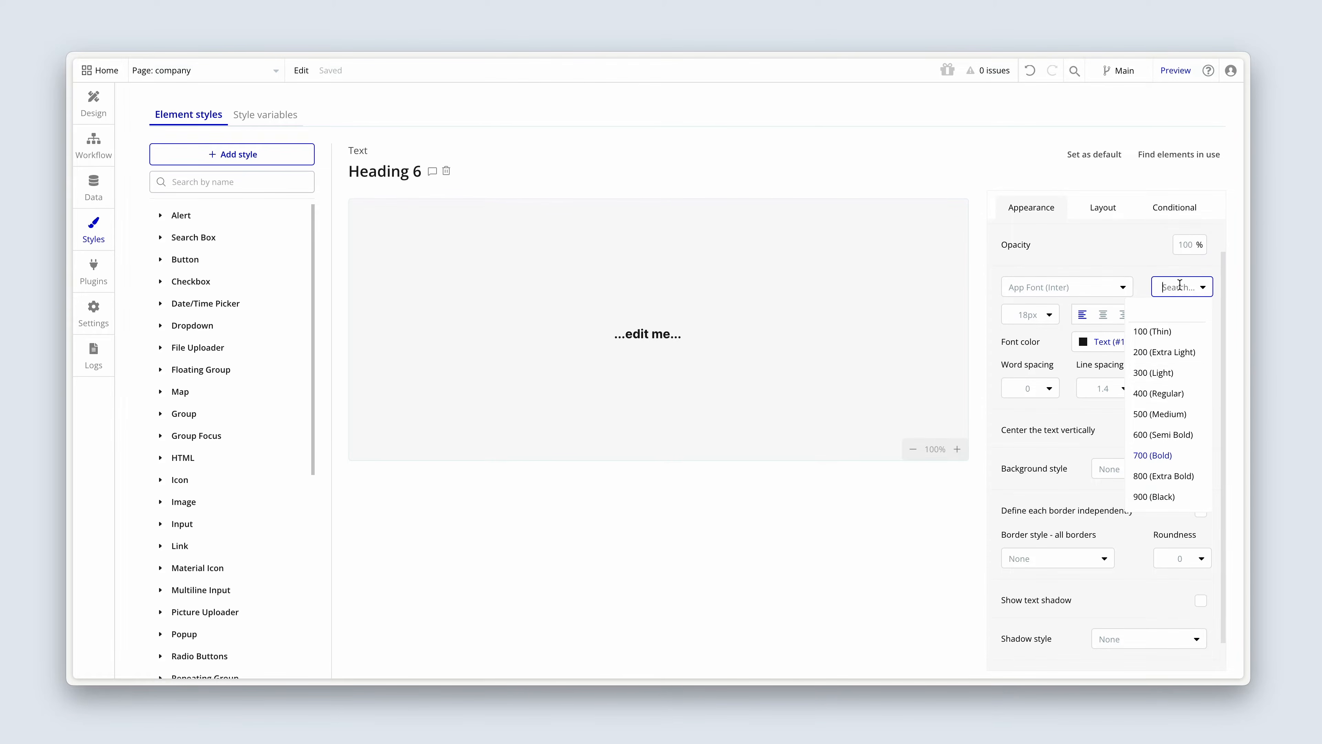
left_click(1184, 434)
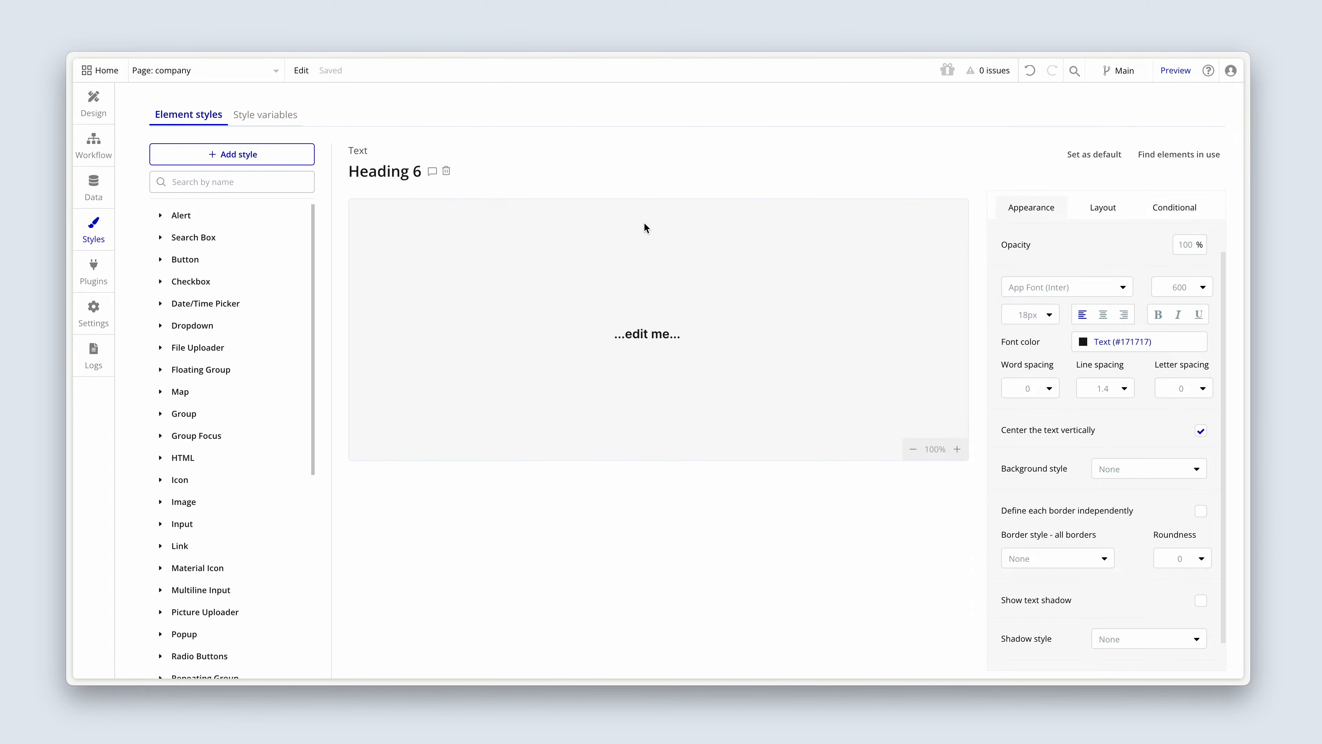
left_click(107, 112)
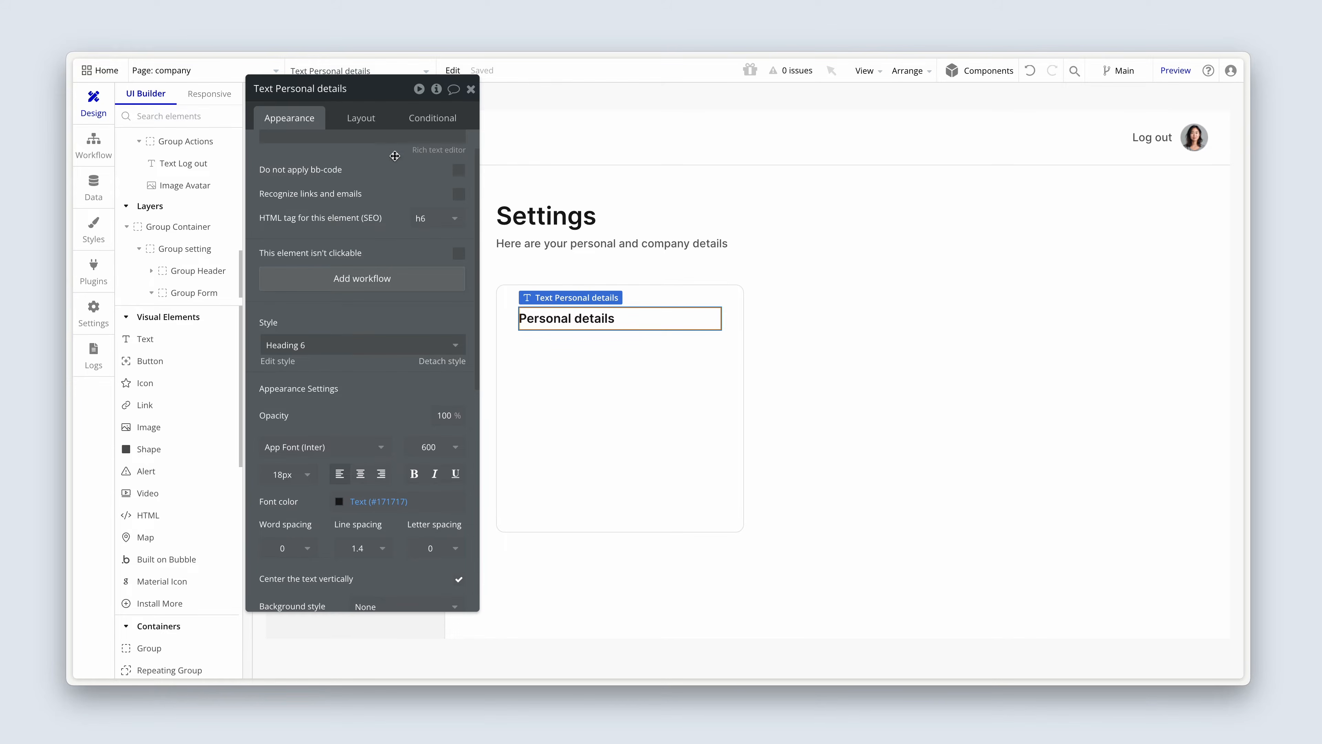
Set the "Personal details" text's minimum width and minimum height to 0 px
left_click(362, 119)
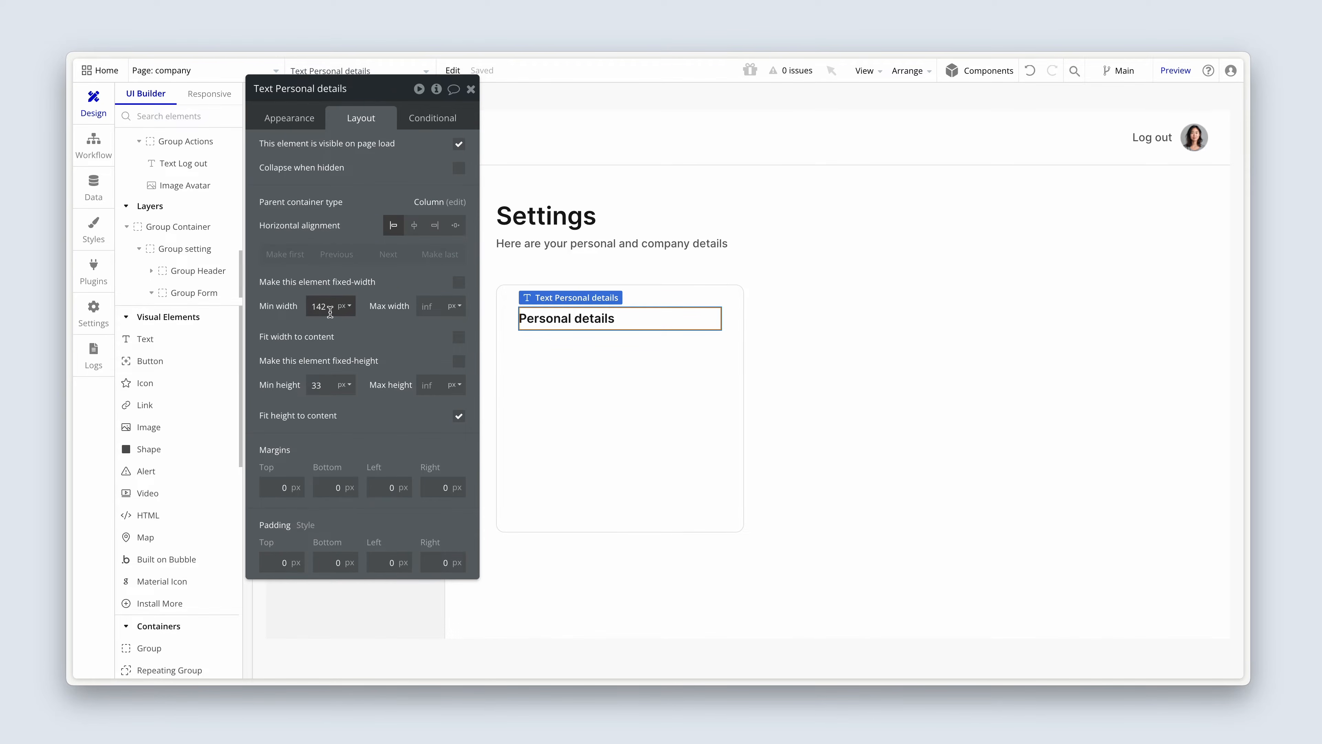
double_click(309, 310)
key("BackSpace")
double_click(323, 387)
key("BackSpace")
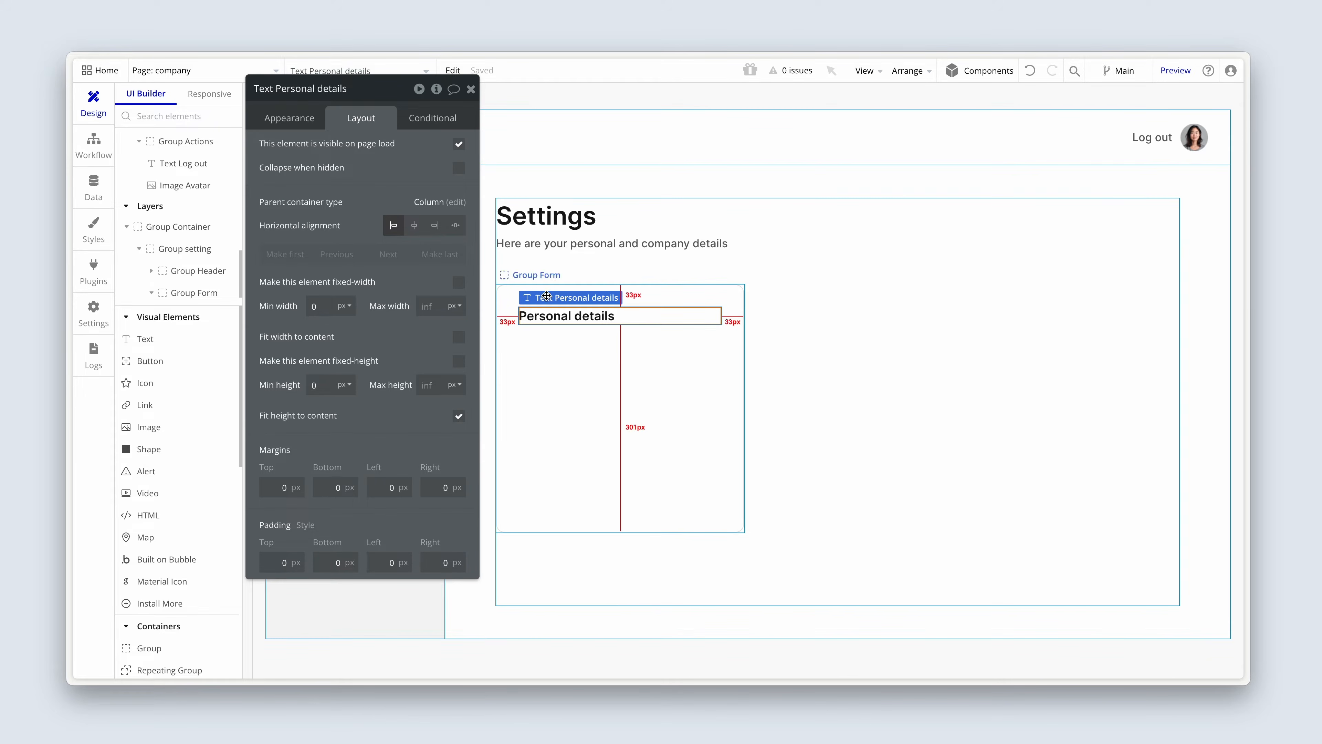
Duplicate the "Personal details" text inside Group Form
left_click(548, 314)
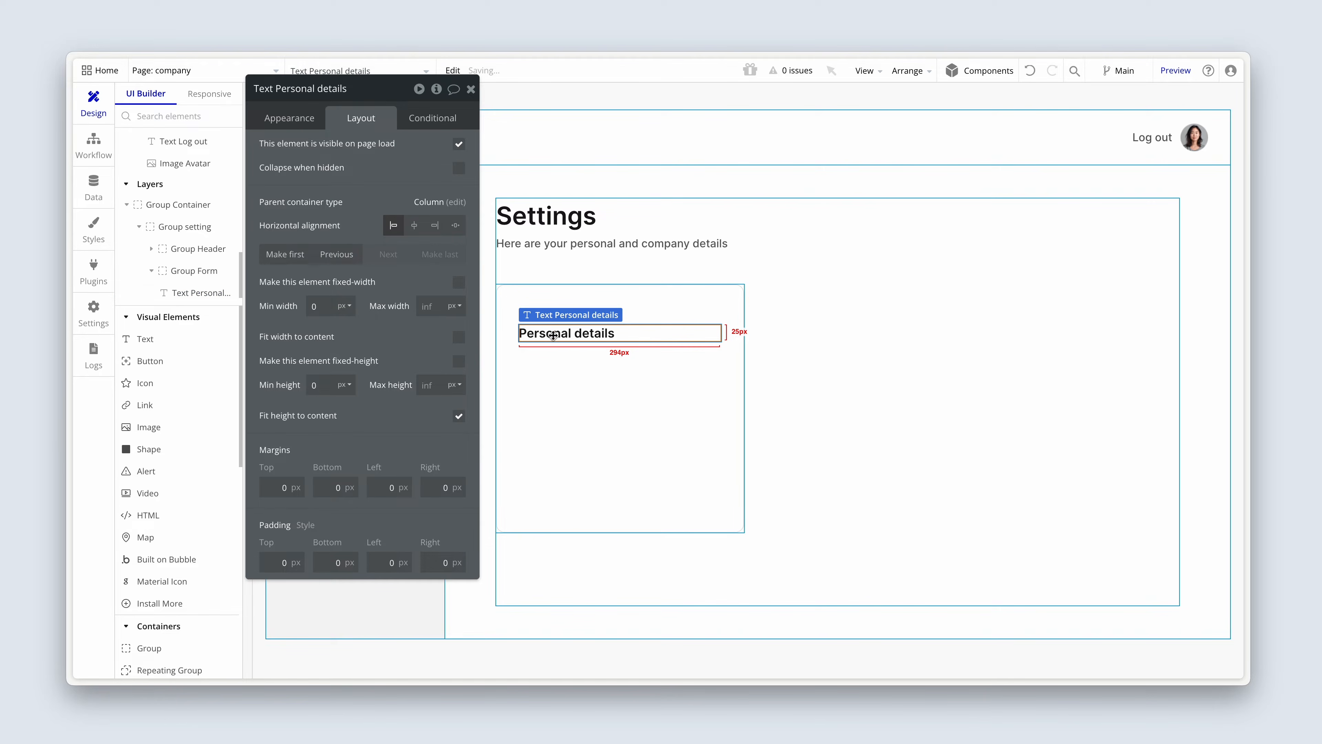
key("ctrl+d")
left_click(614, 379)
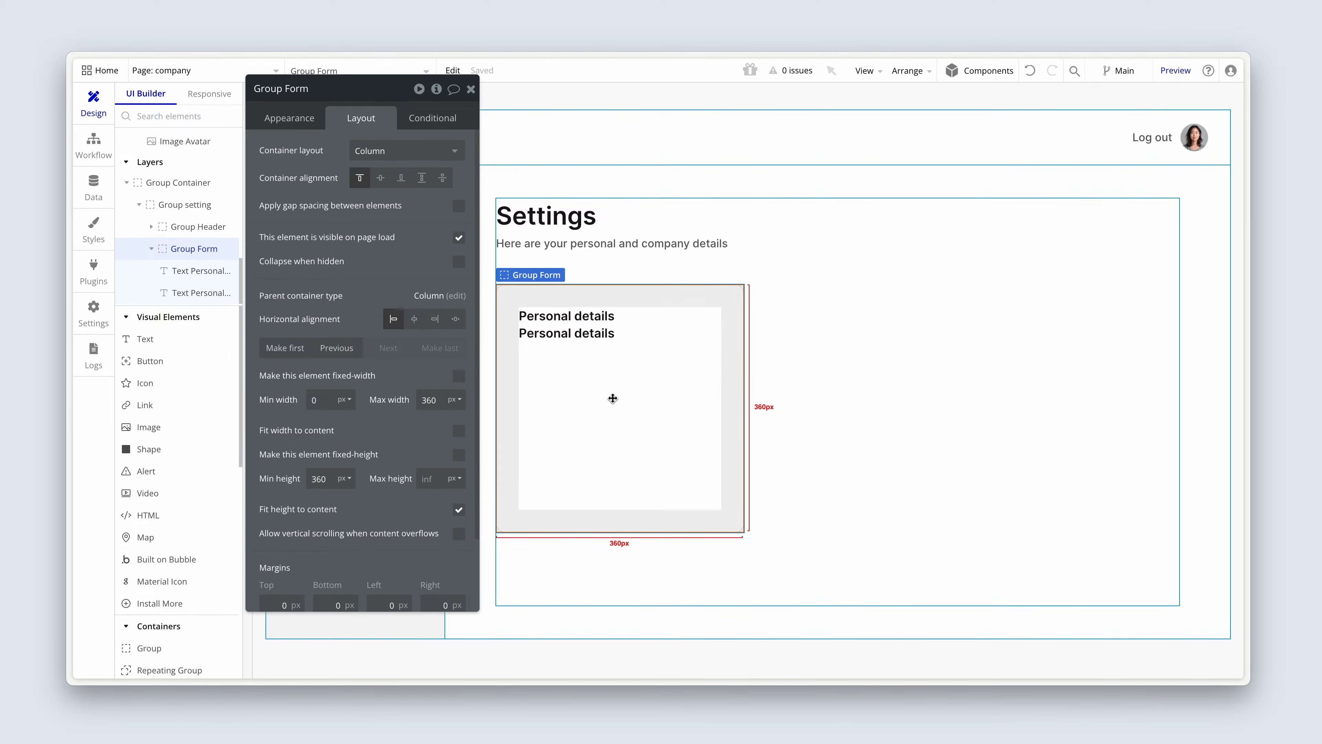
Give the duplicated text the Body Small style and the wording "Complete these questions to start posting jobs to our pool of talent"
left_click(609, 339)
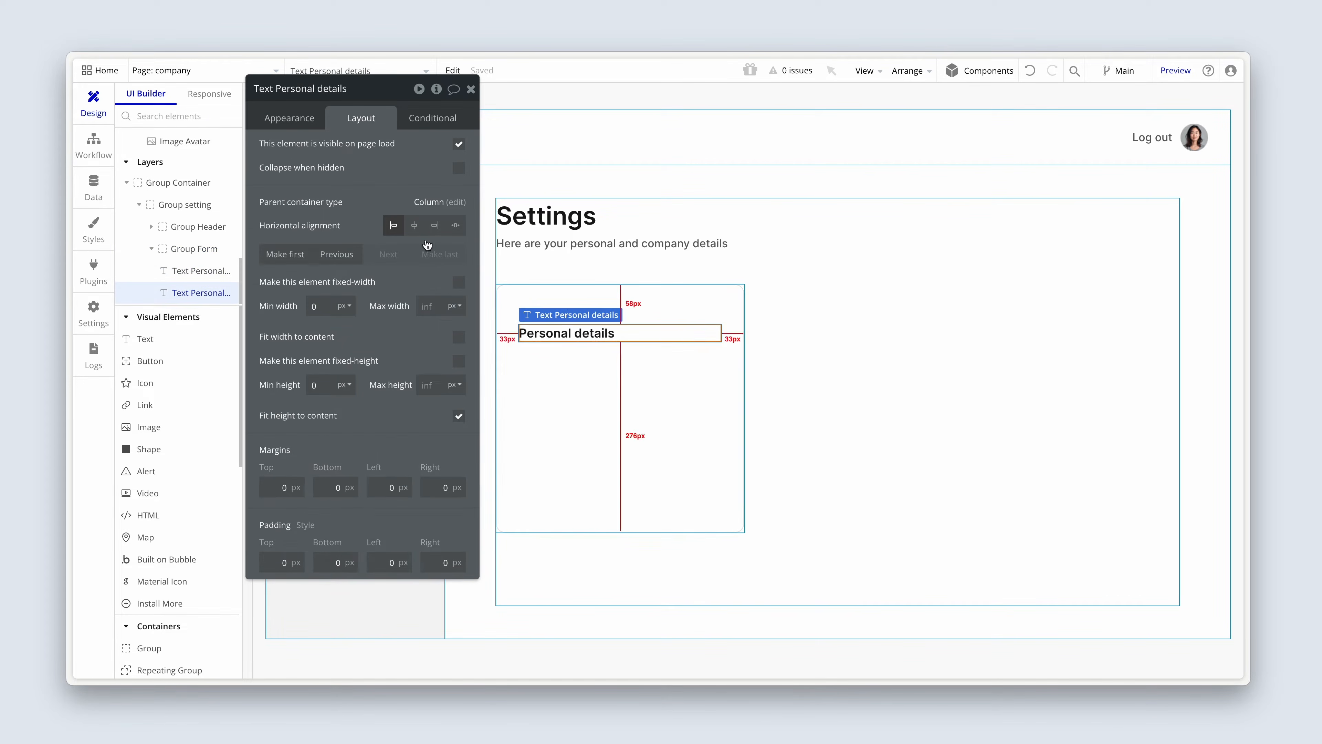
left_click(290, 119)
left_click(323, 383)
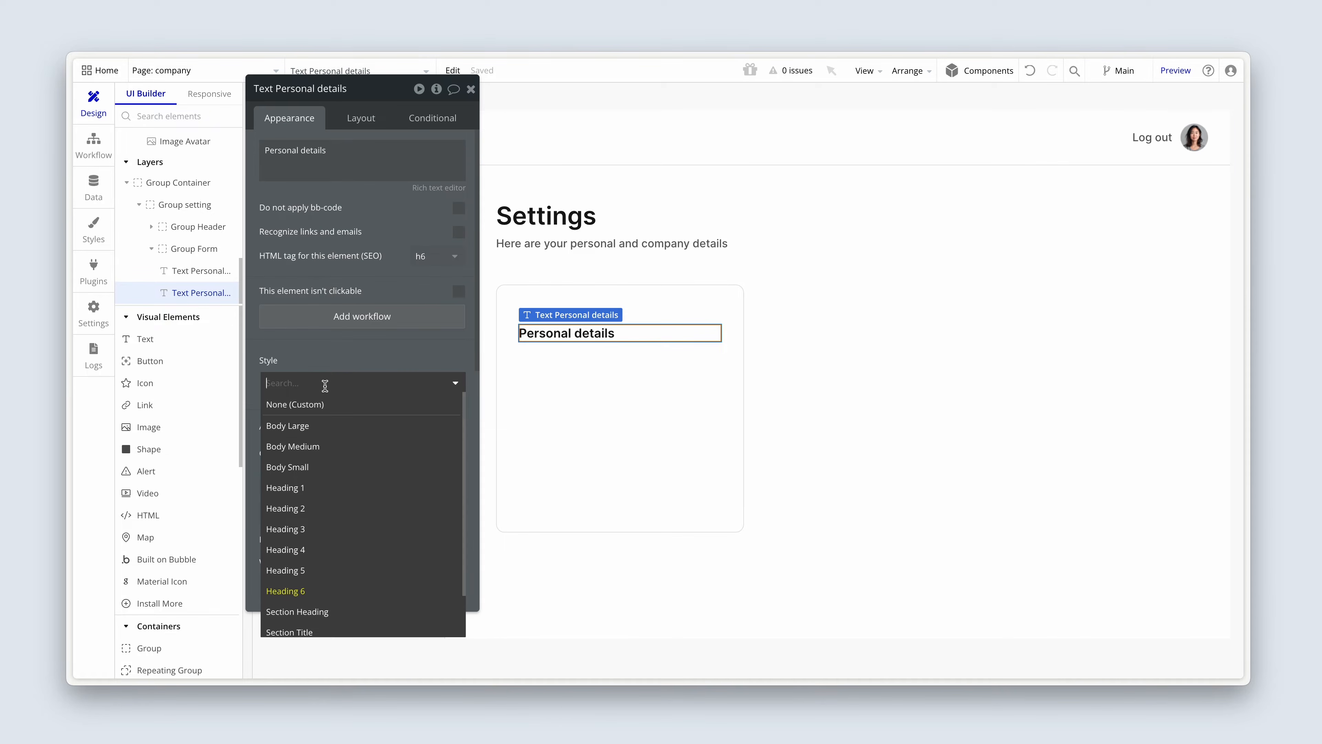
left_click(332, 464)
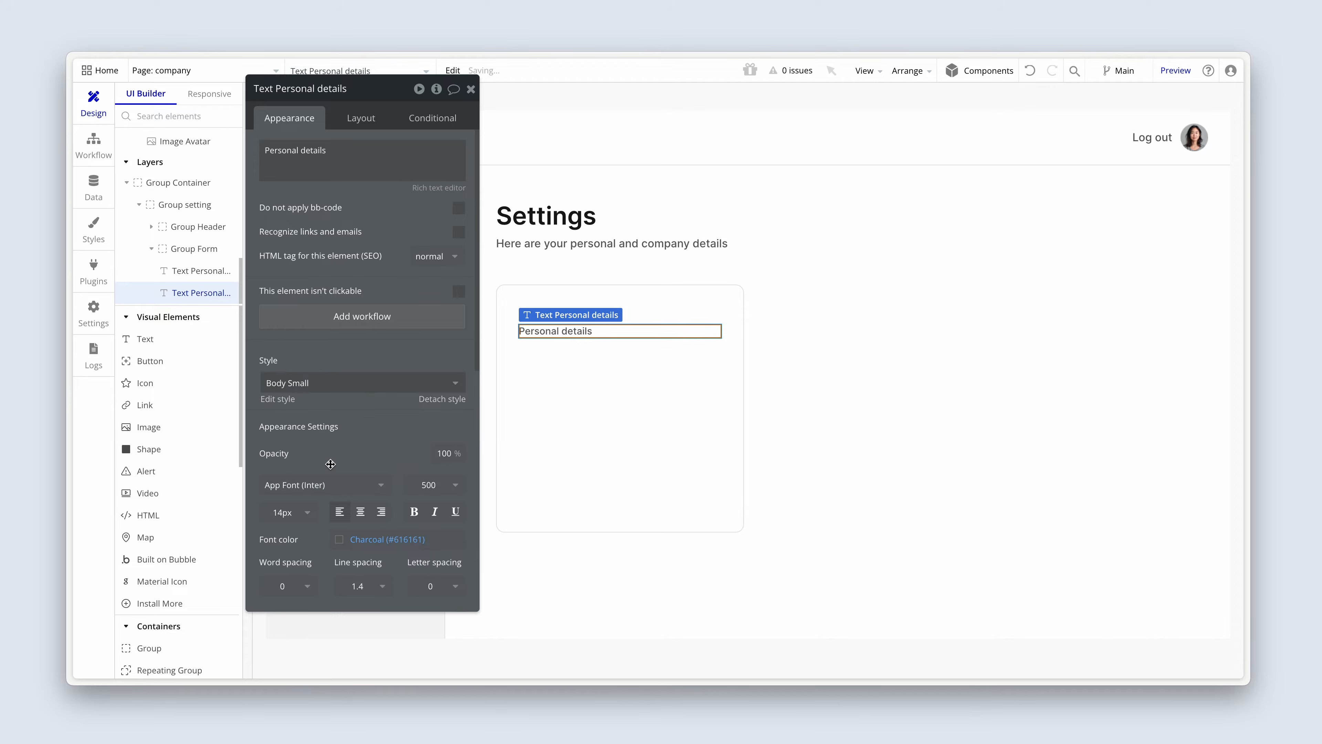
triple_click(354, 163)
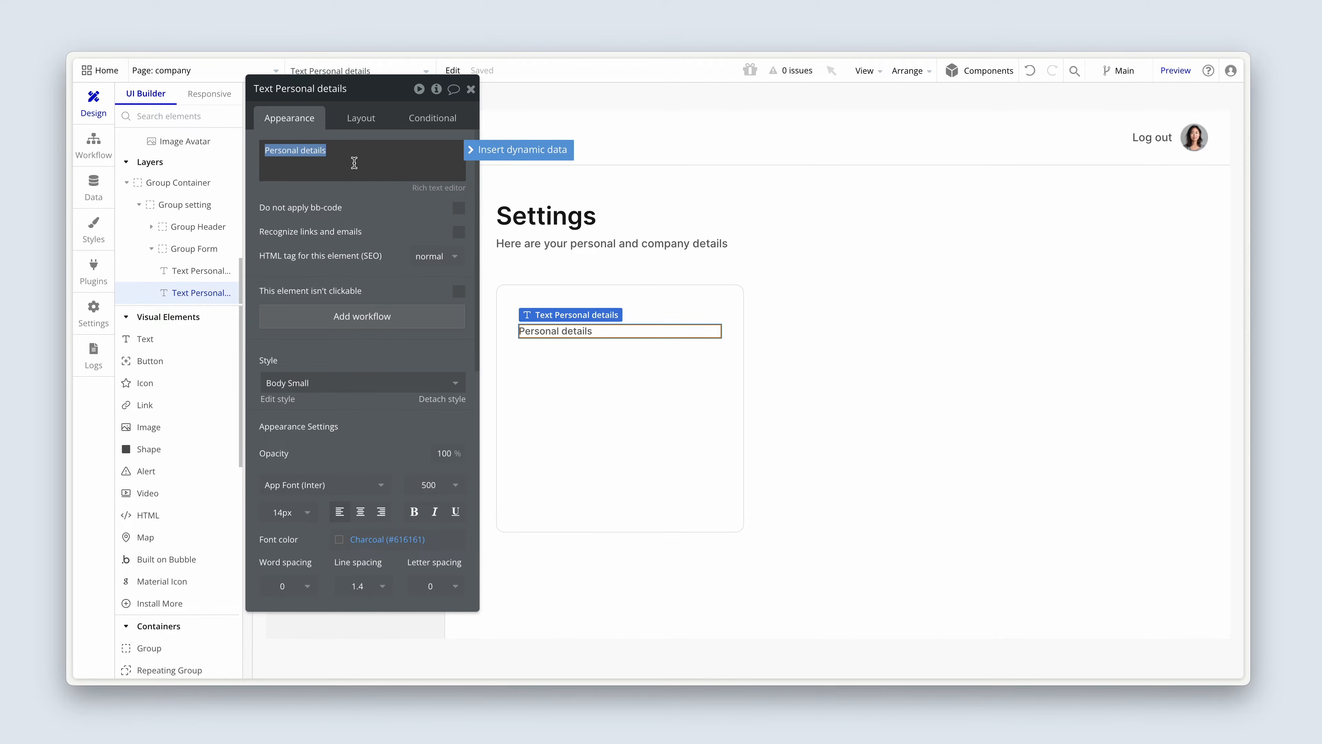
type("Complete these questions to start posting jobs to our pool of talent")
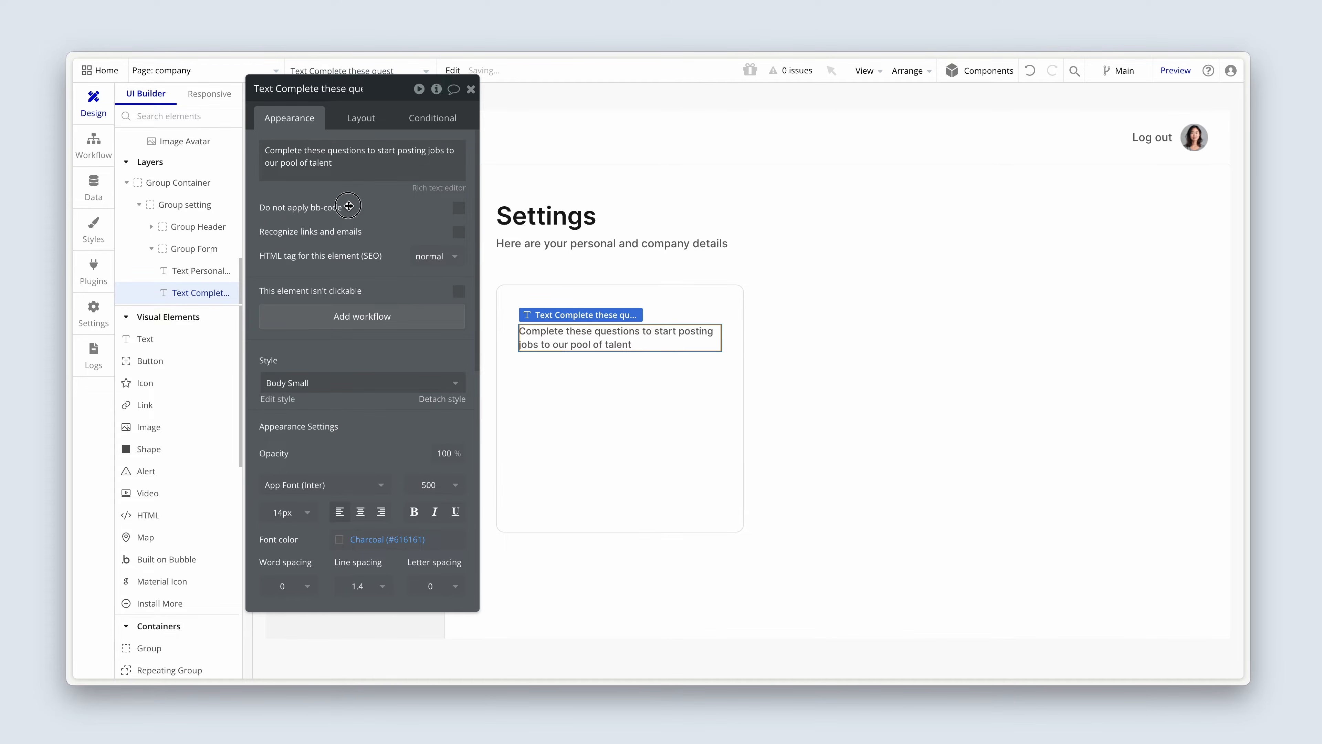
left_click_drag(348, 206, 354, 244)
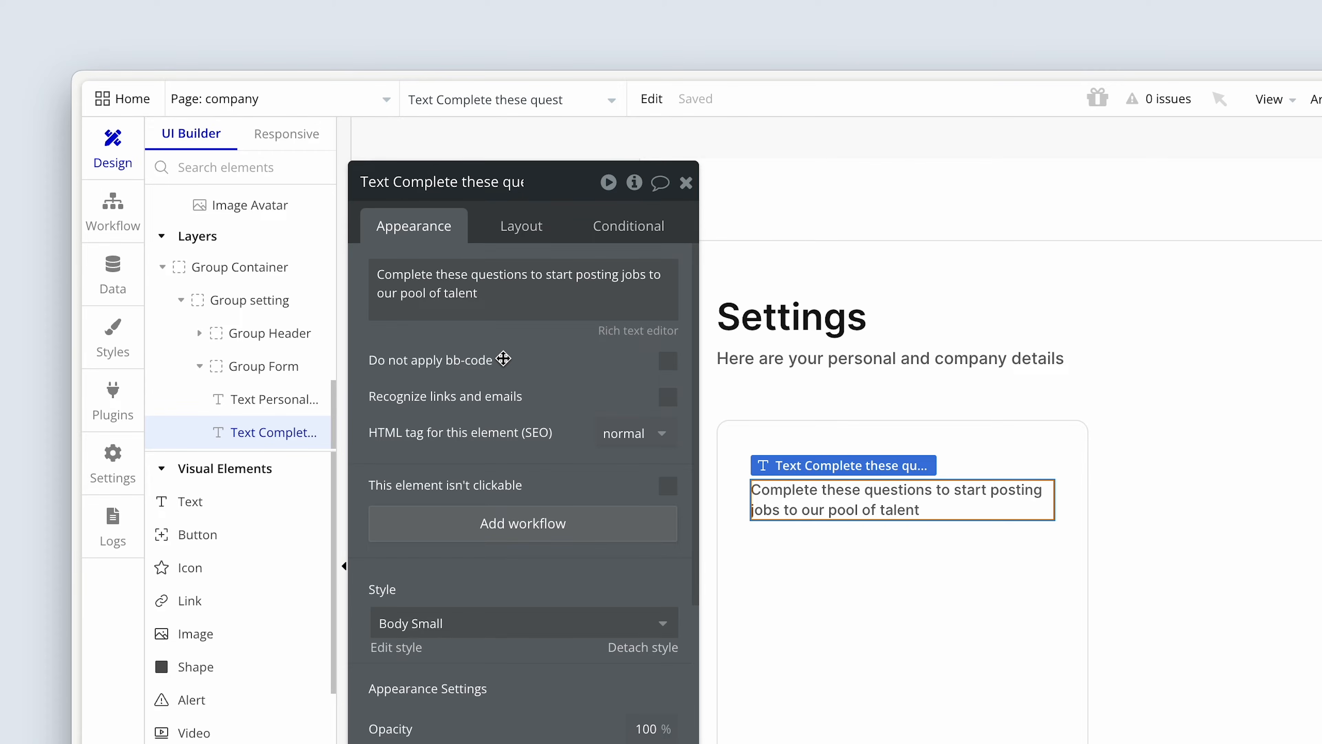
Group the "Personal details" heading and the subtitle text below it in a column container
left_click(819, 440)
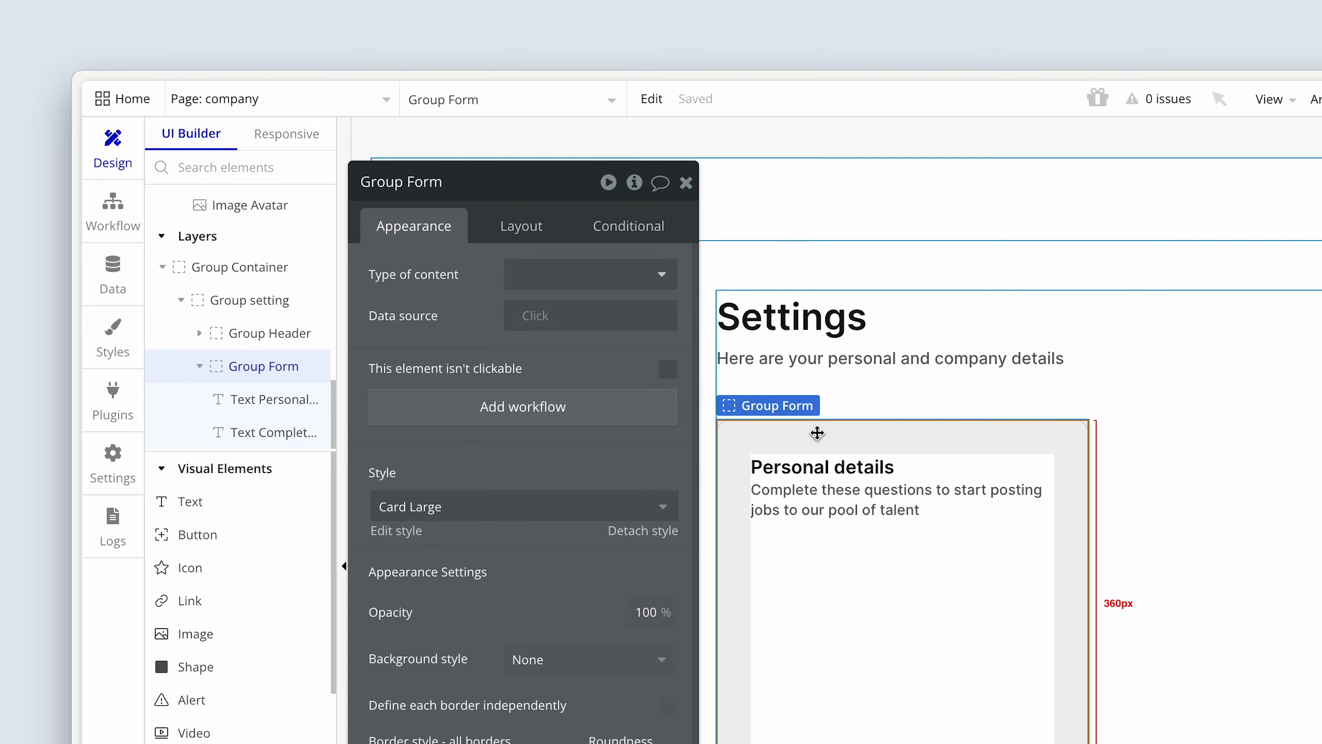
left_click(833, 468)
left_click(835, 499, "shift")
right_click(836, 501)
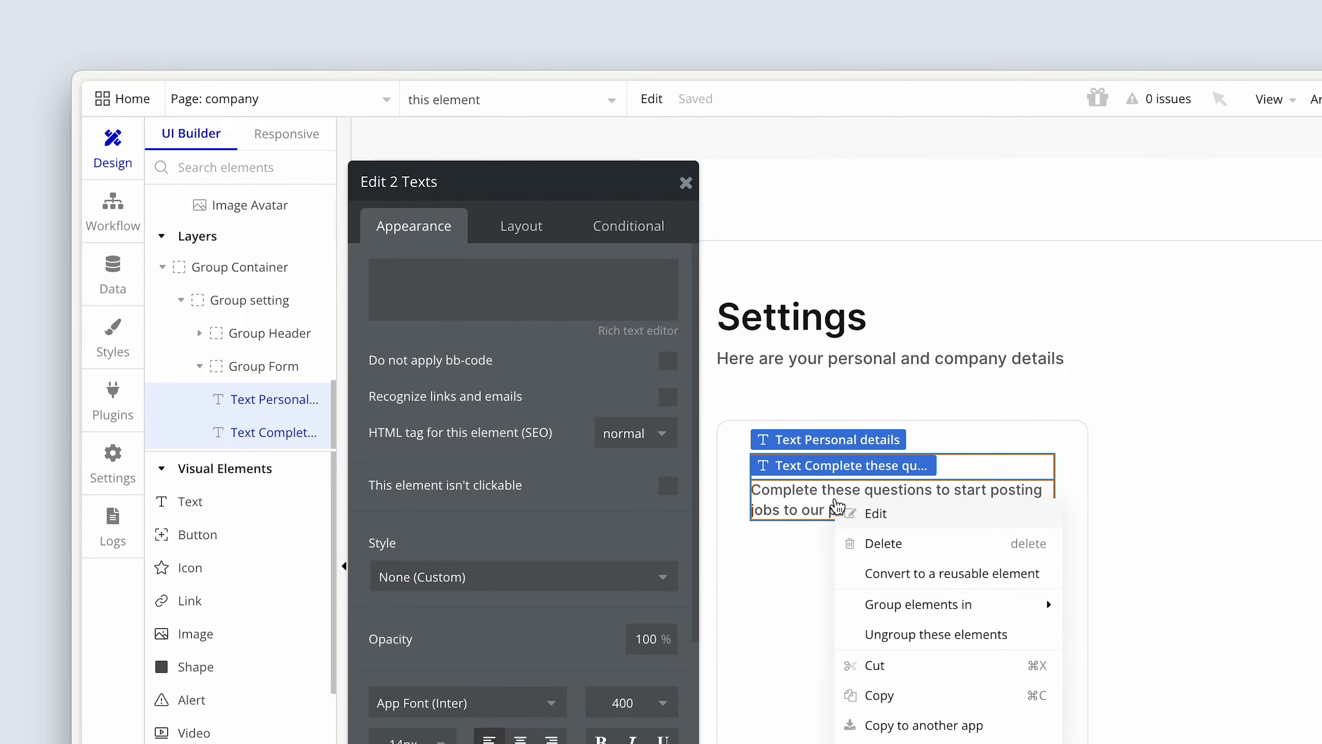
mouse_move(969, 601)
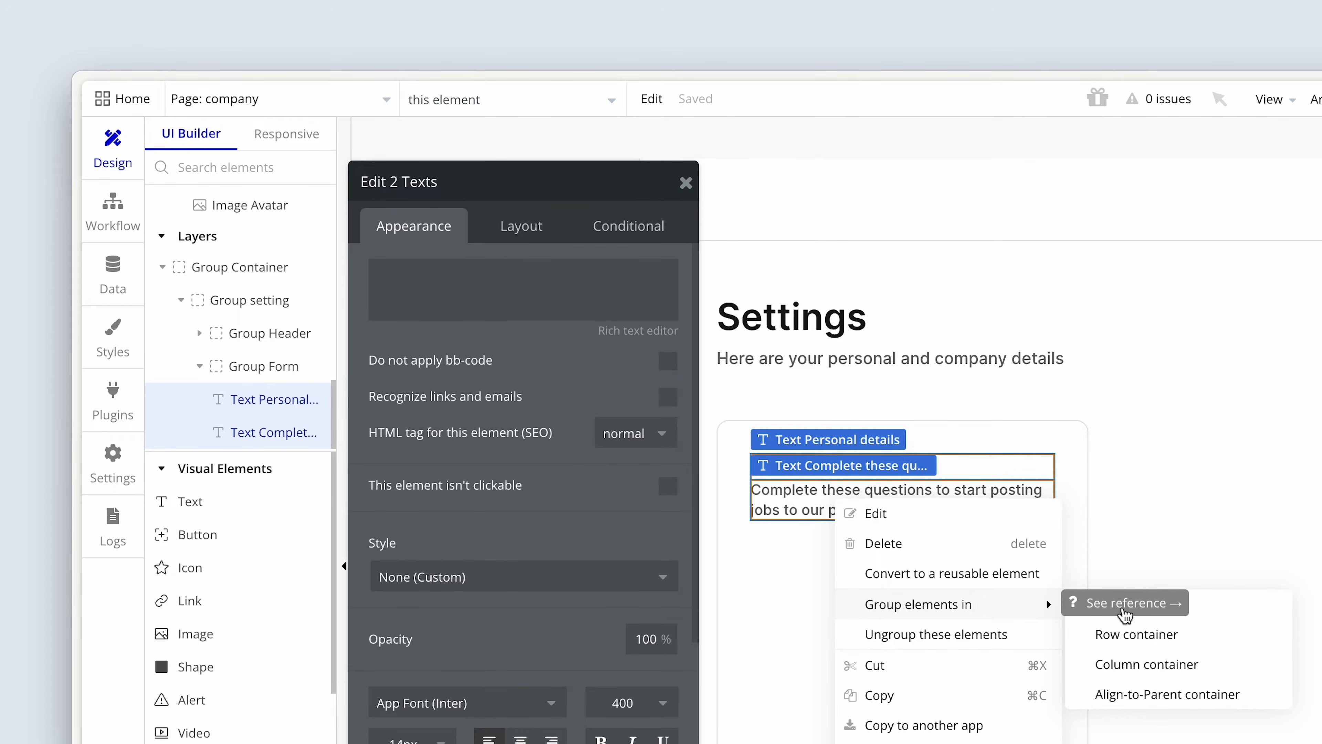
left_click(1156, 665)
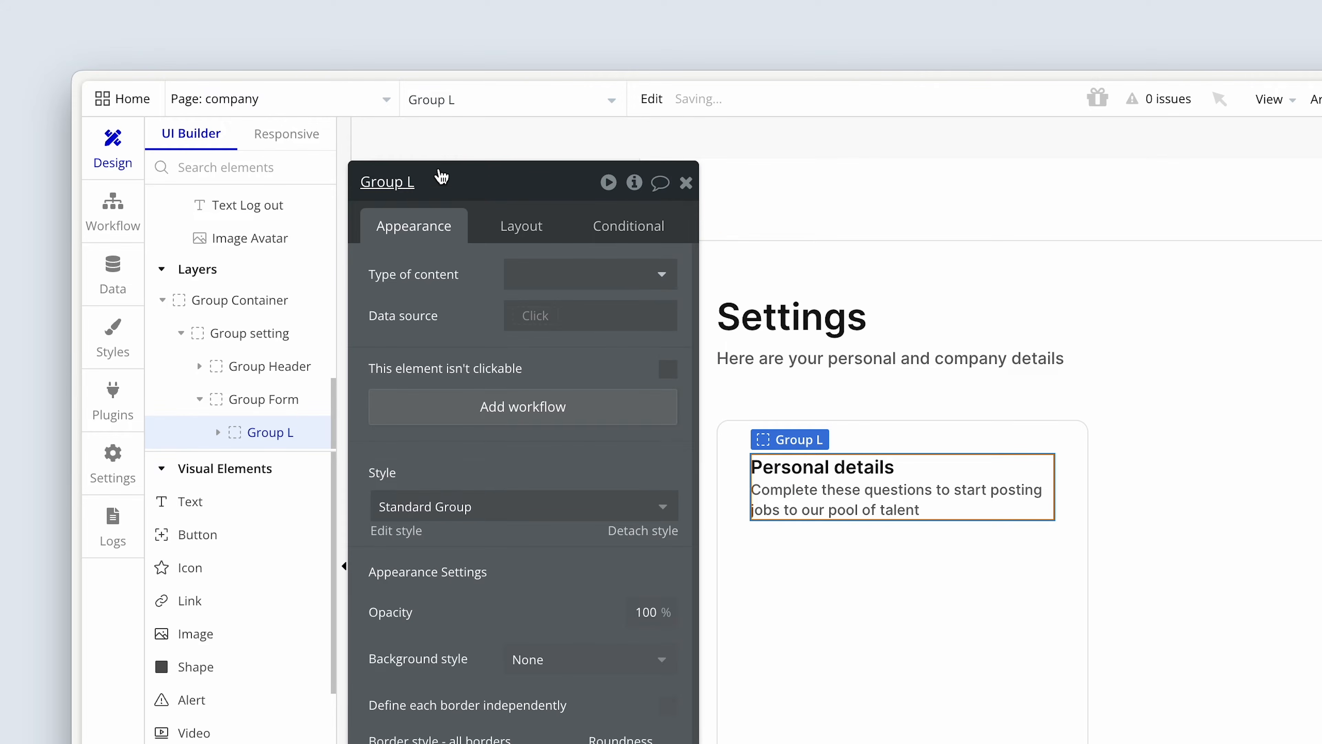
Rename the new column group "Group Title & subtitle" and apply gap spacing with a row gap of 4 px
left_click(425, 177)
key("BackSpace")
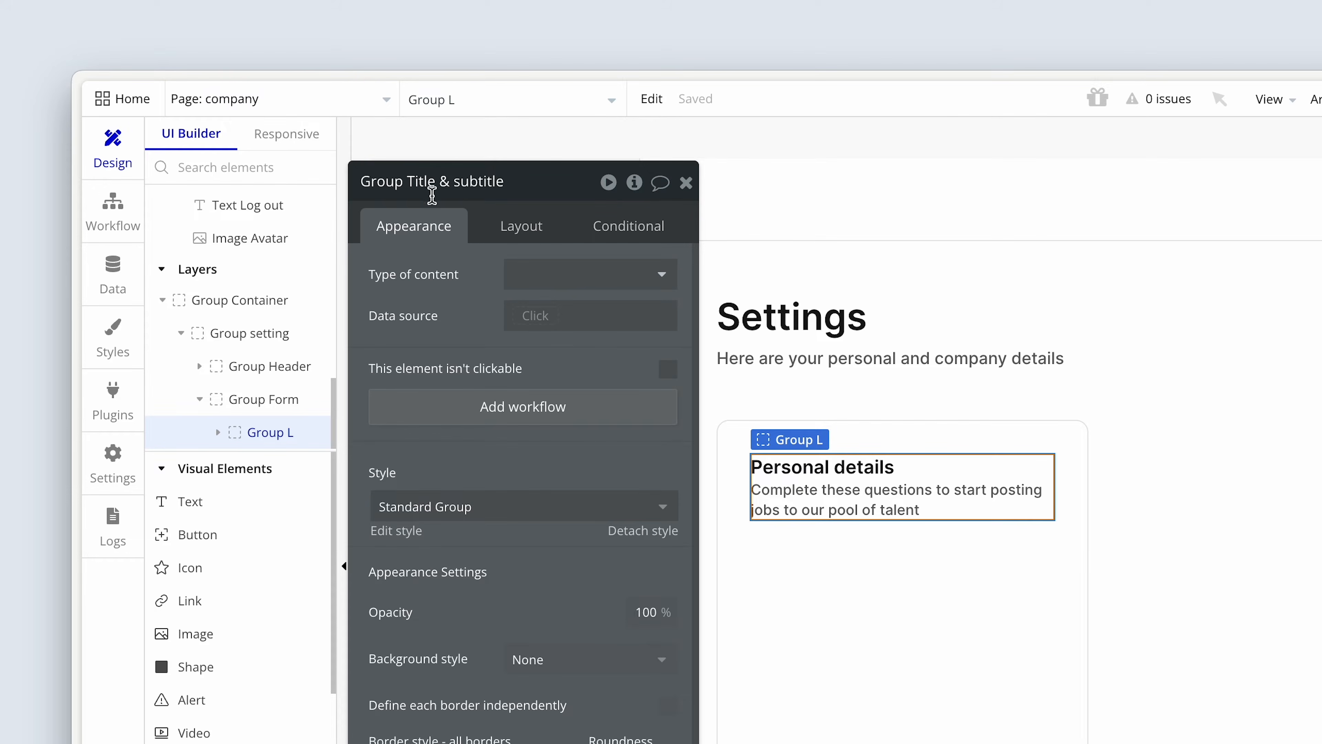
left_click(536, 229)
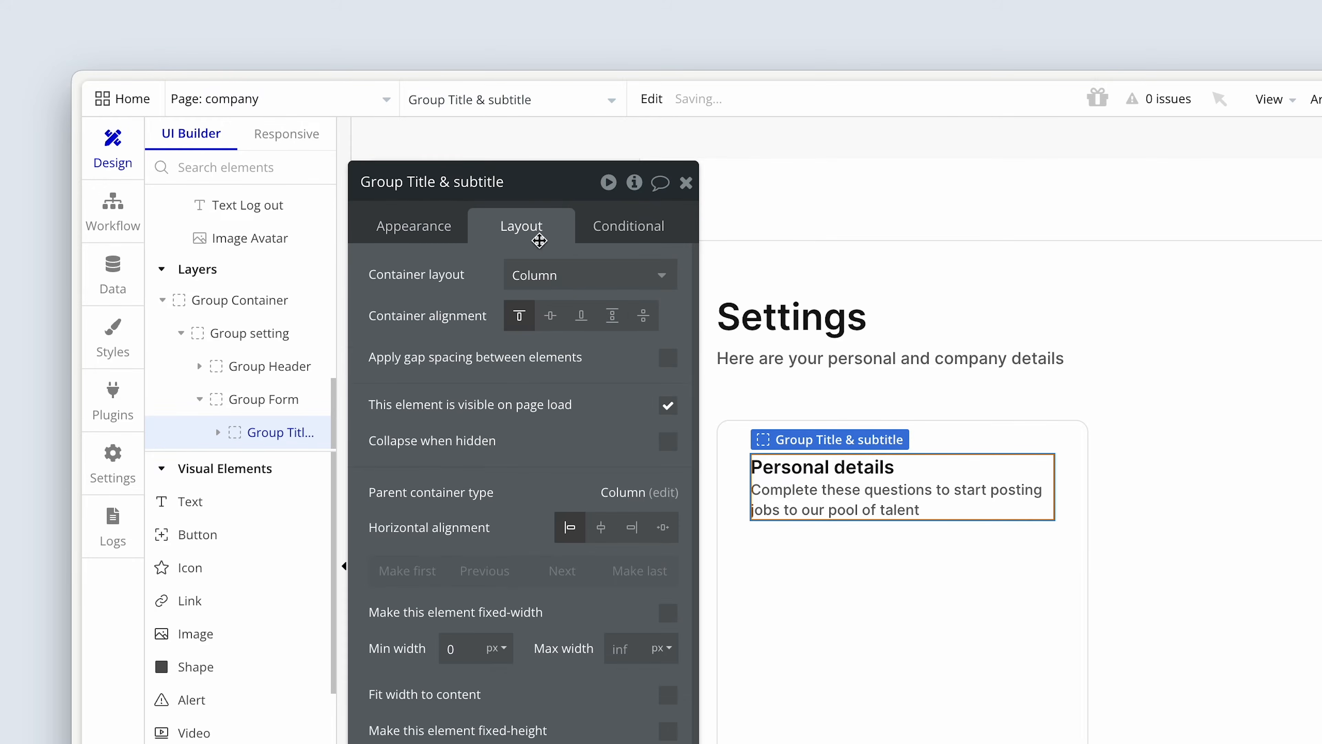
left_click(668, 357)
left_click(669, 395)
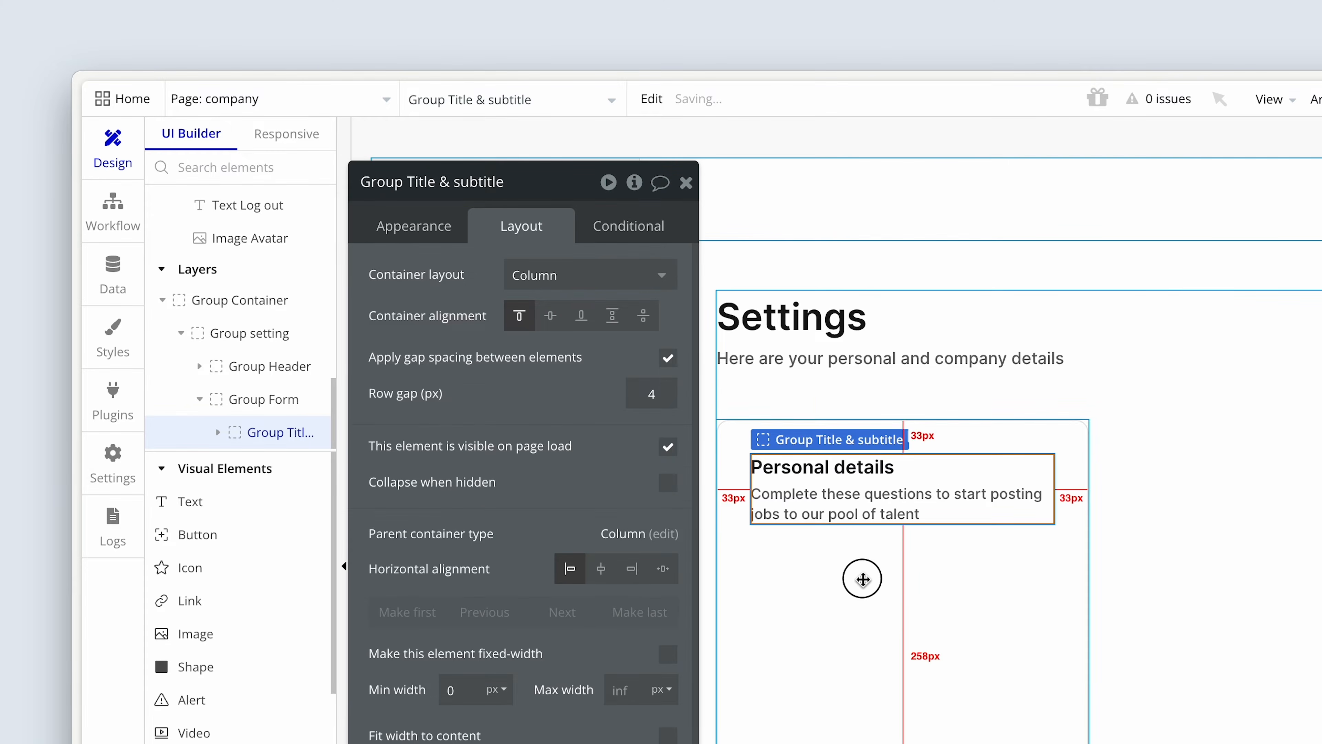
Add a text element reading "First name" below the title group in Group Form and apply the Body Small style
left_click(864, 579)
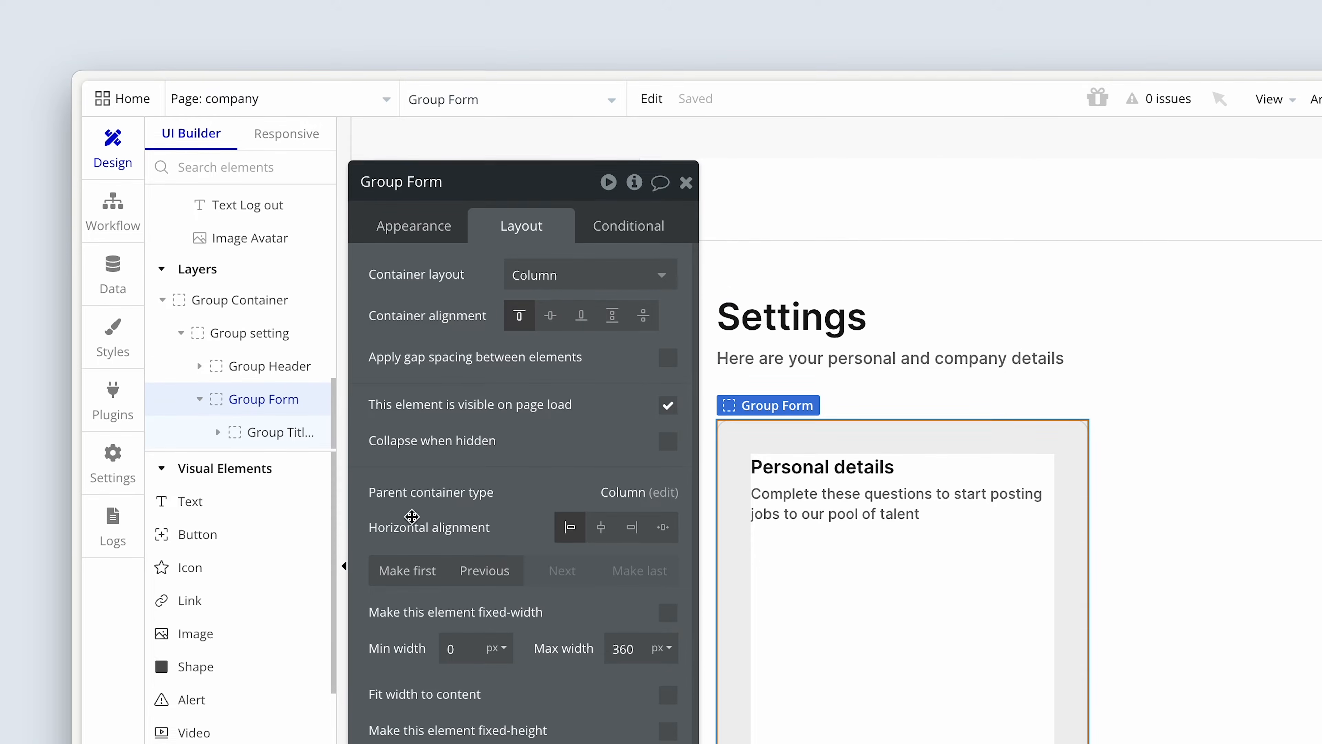
left_click(189, 501)
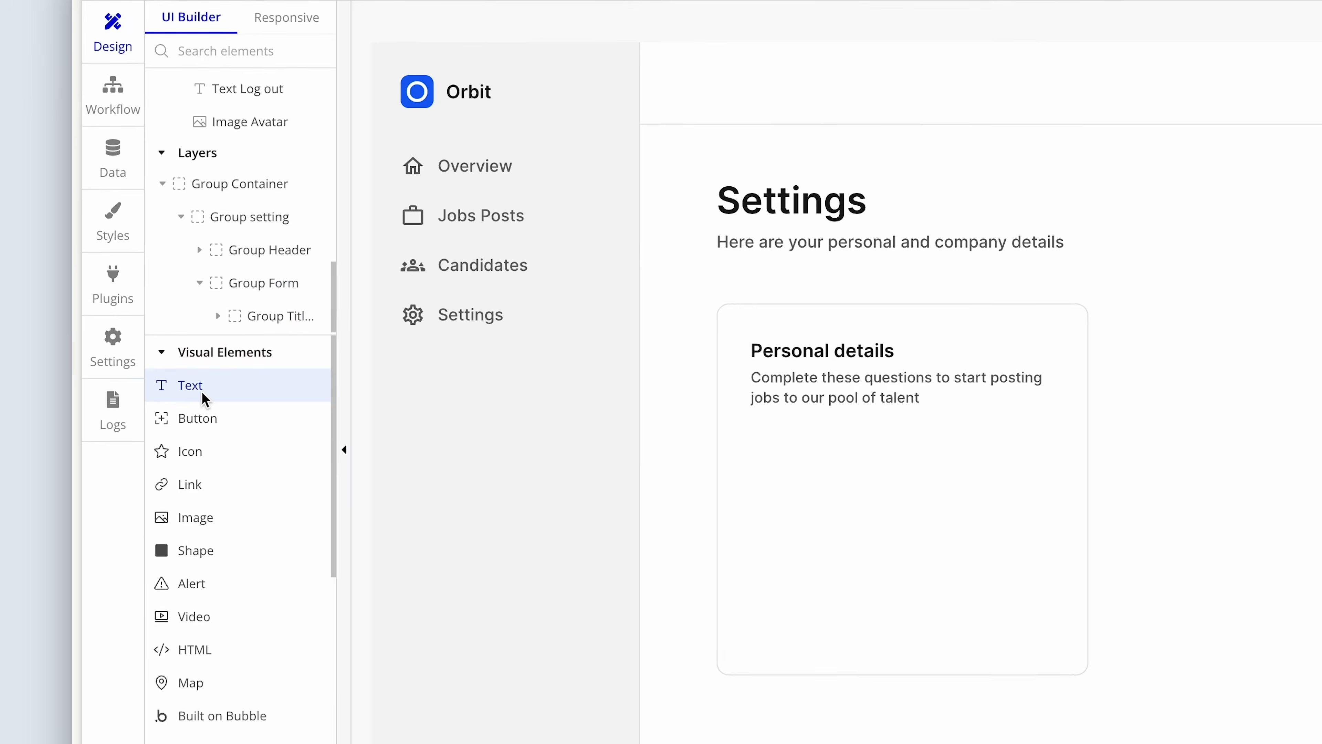
left_click(767, 444)
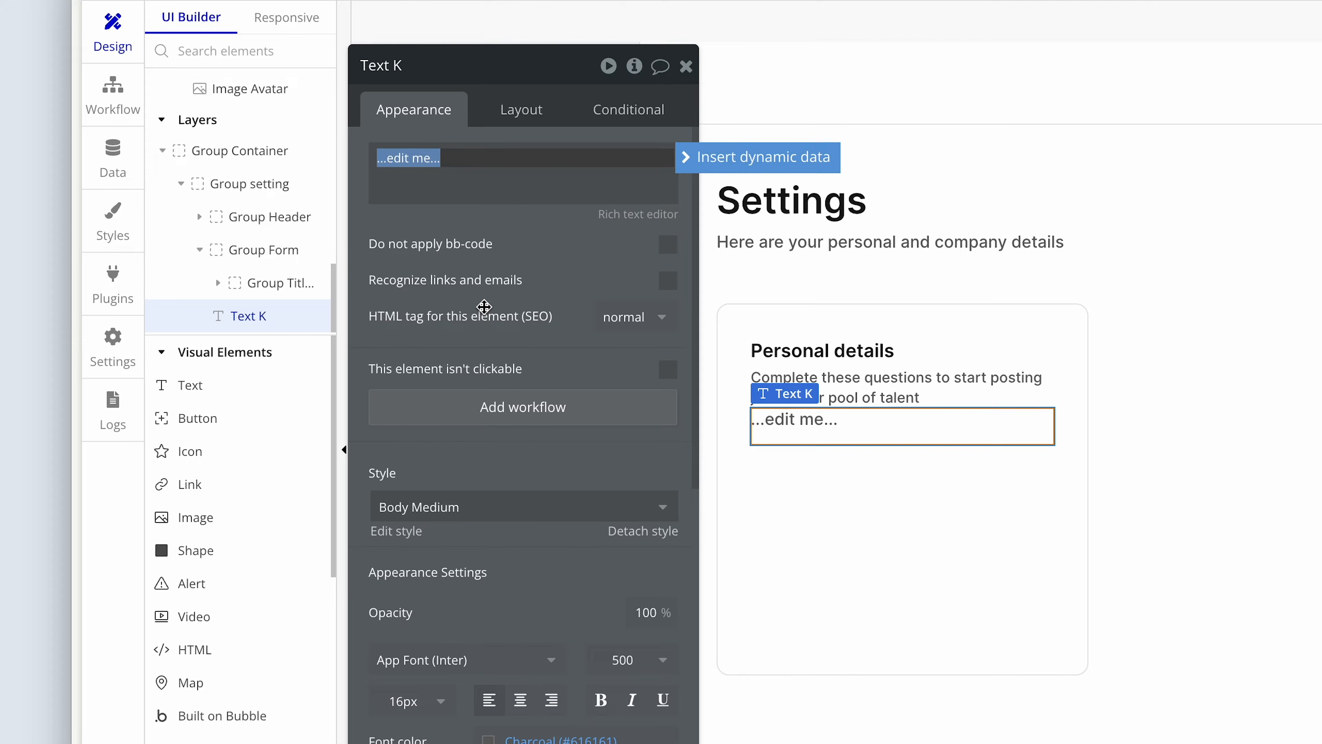
type("First")
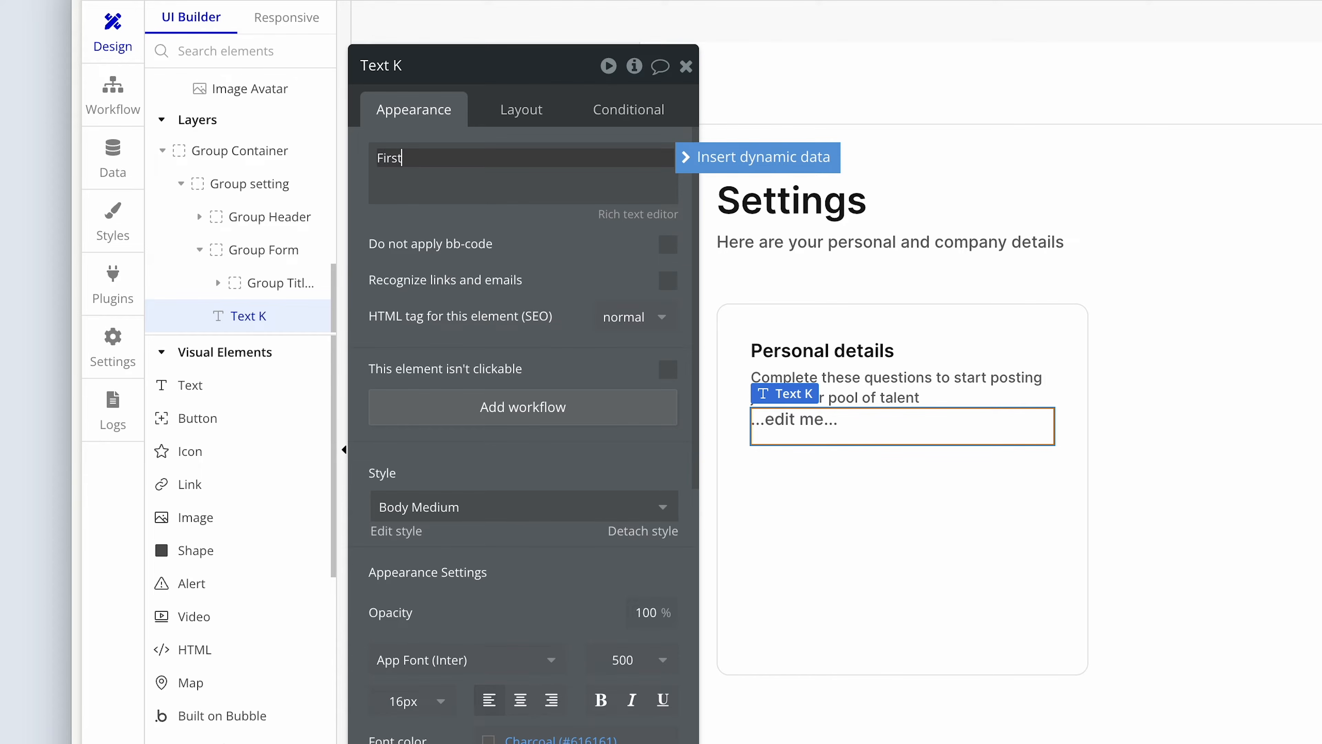
type(" name")
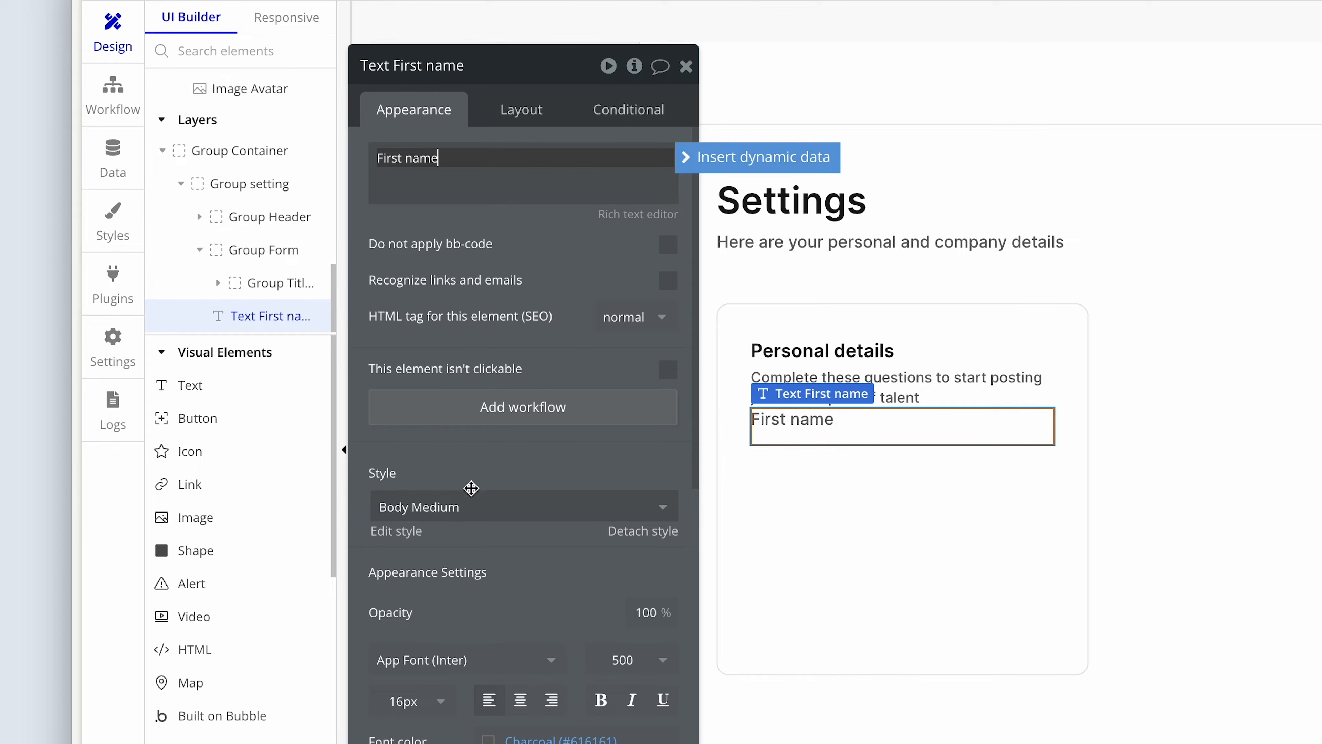
scroll(474, 488, "down", 2)
left_click(504, 415)
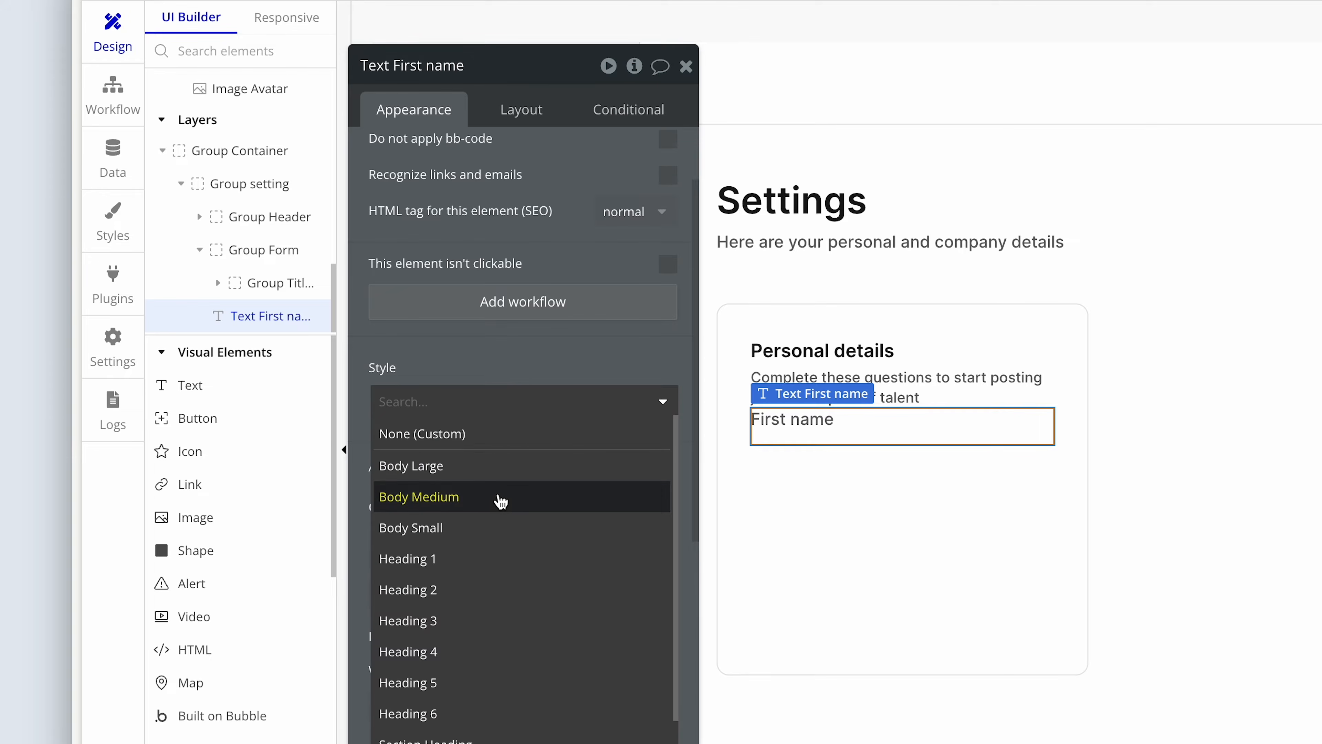
left_click(495, 529)
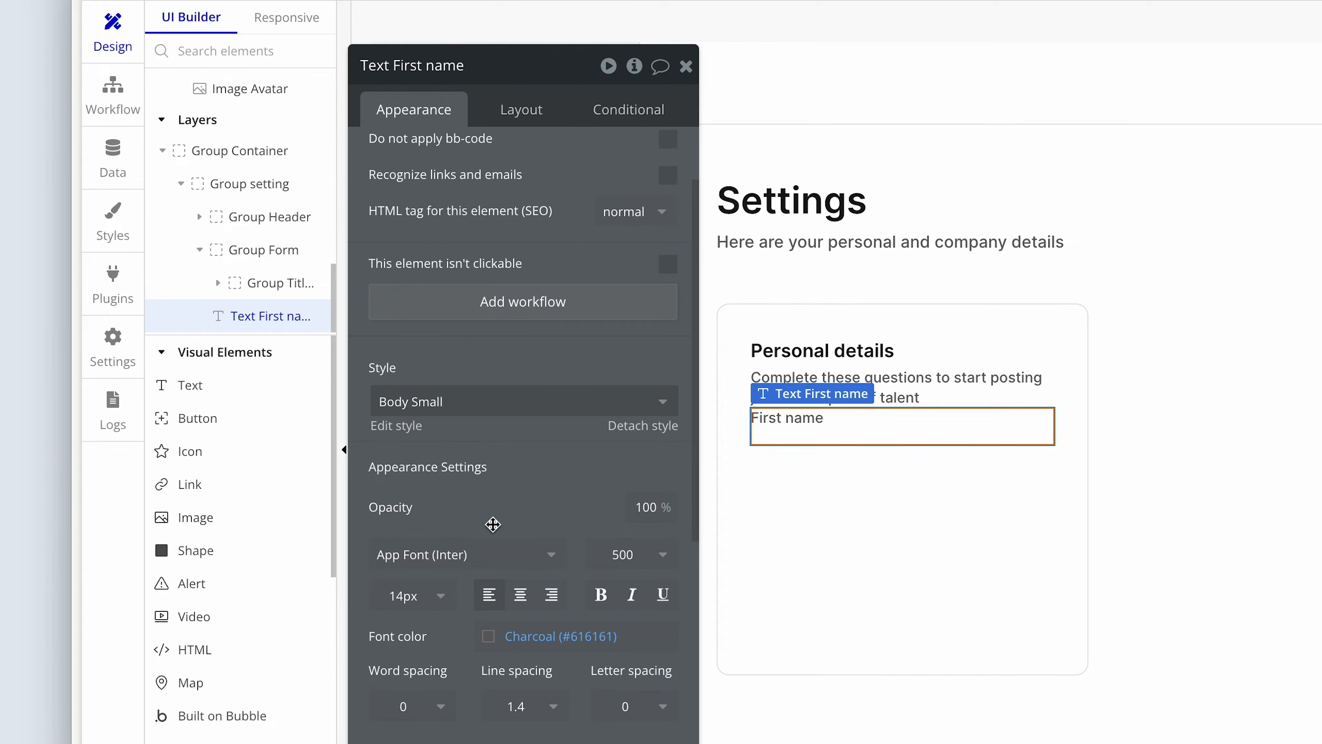
Set the "First name" text's minimum width and minimum height to 0 px
left_click(523, 109)
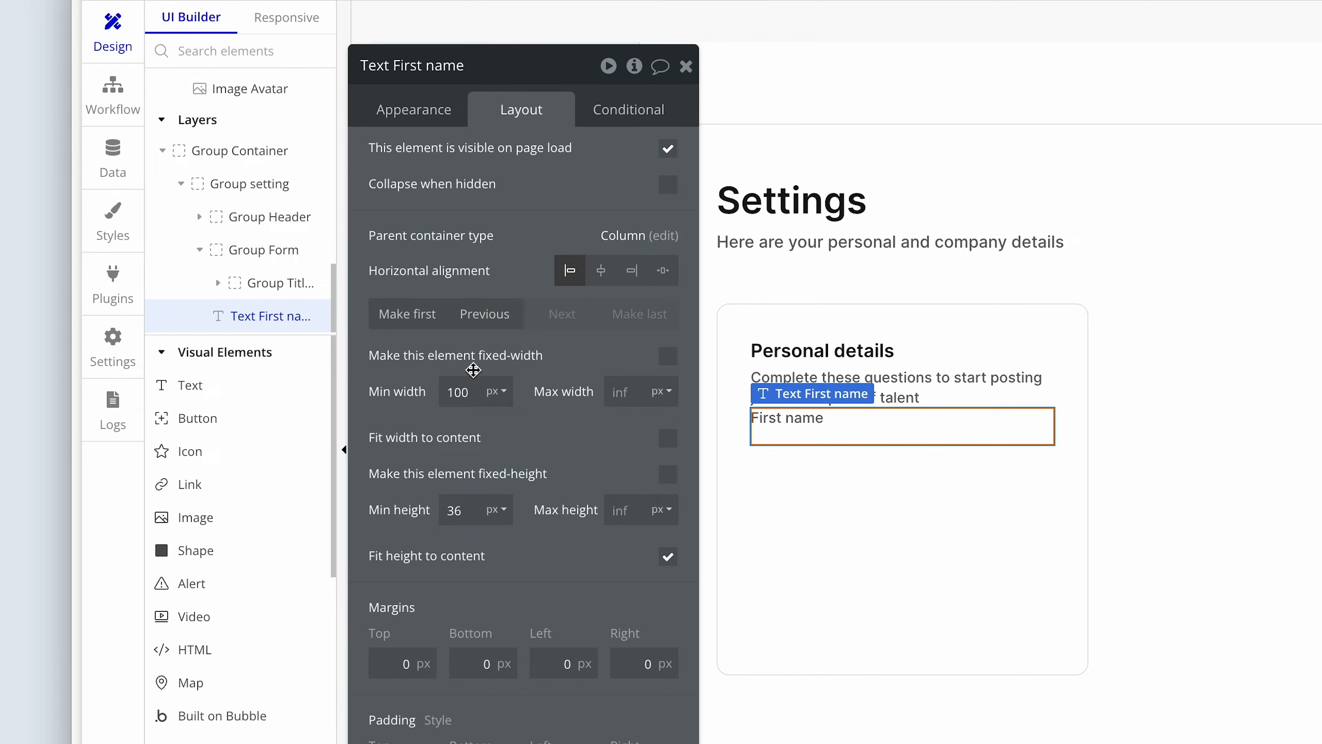
left_click(471, 391)
left_click_drag(471, 390, 428, 393)
key("BackSpace")
left_click_drag(463, 503, 420, 505)
key("BackSpace")
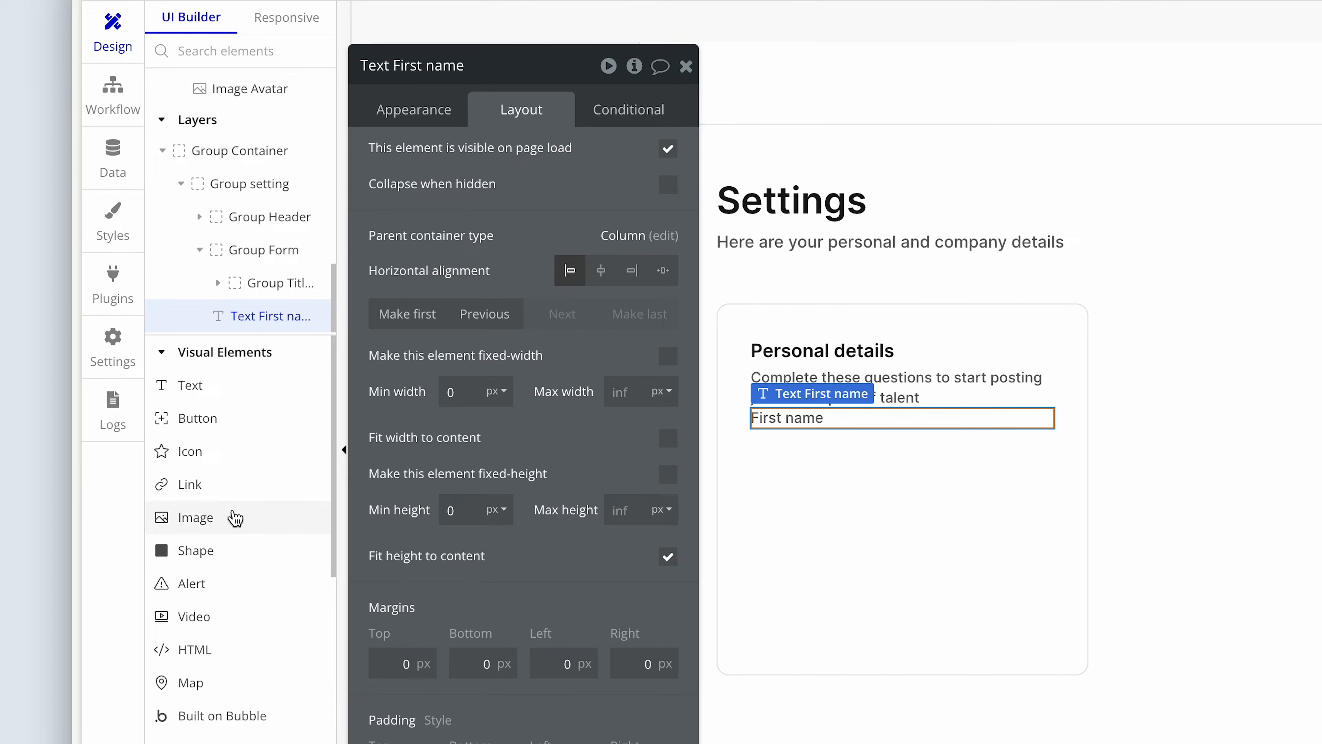
Add an input element below the "First name" label in Group Form
scroll(234, 518, "down", 4)
scroll(234, 517, "down", 4)
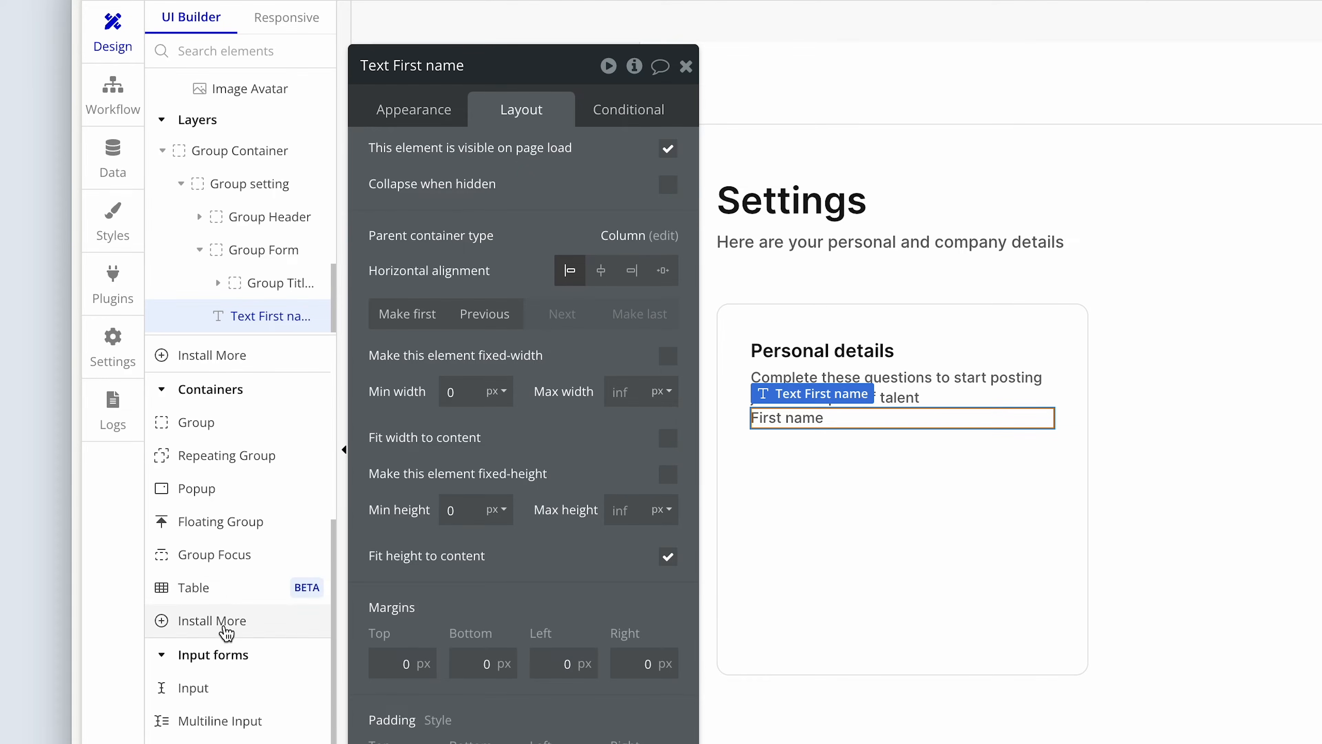
left_click(235, 688)
left_click(799, 466)
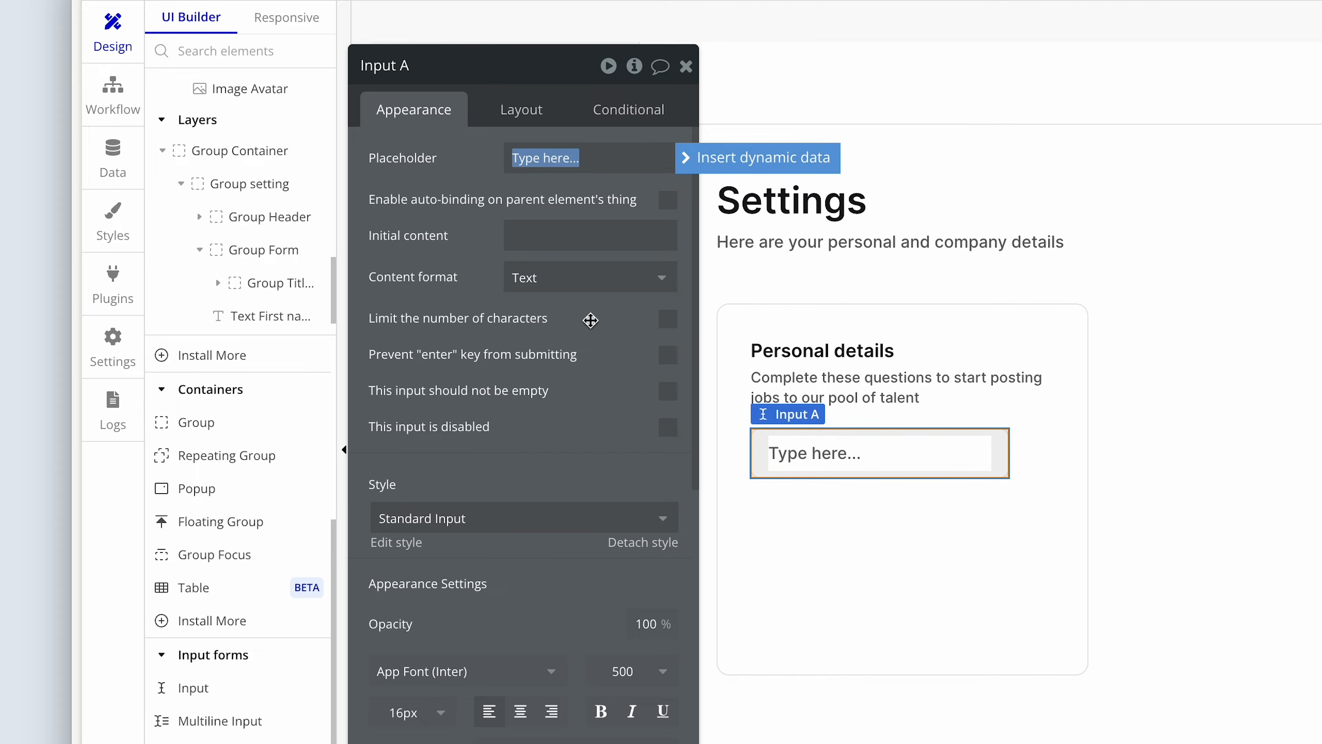
Clear the new input's placeholder and turn off its fixed width, with a minimum width of 0 px
key("BackSpace")
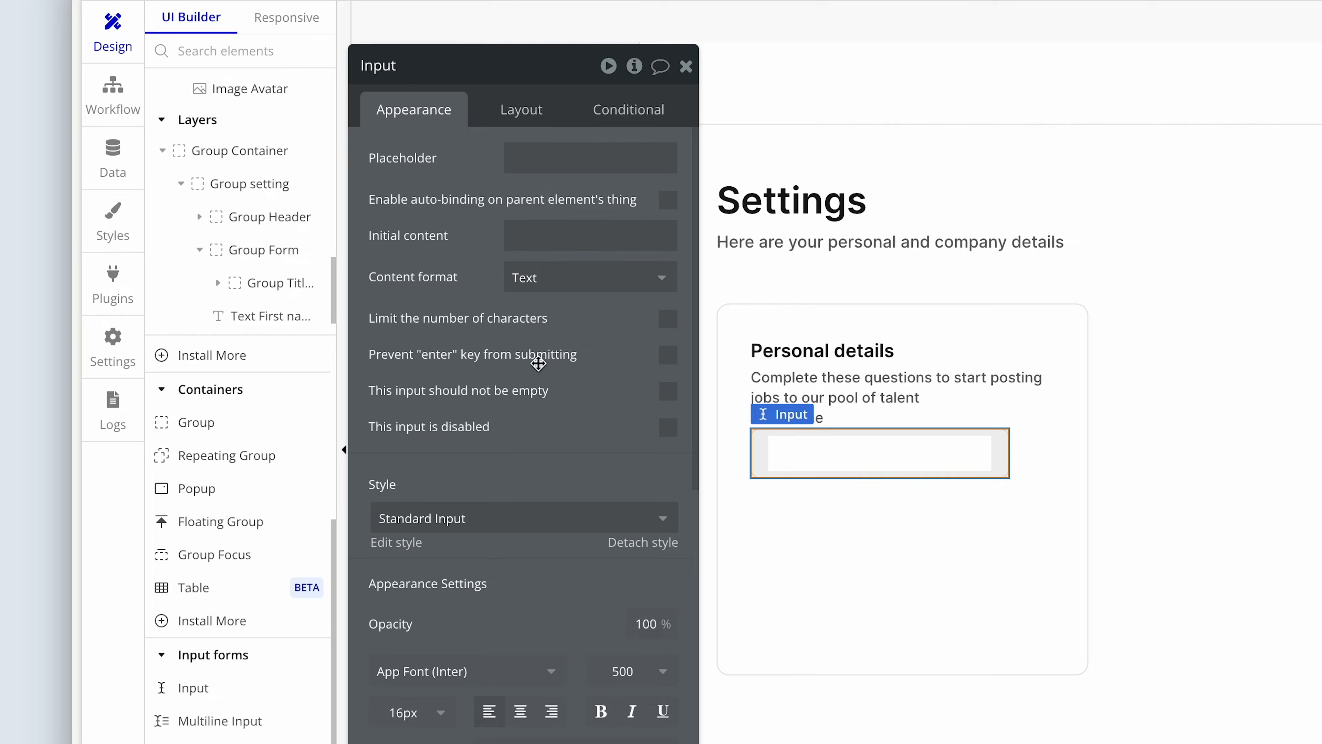
left_click(521, 109)
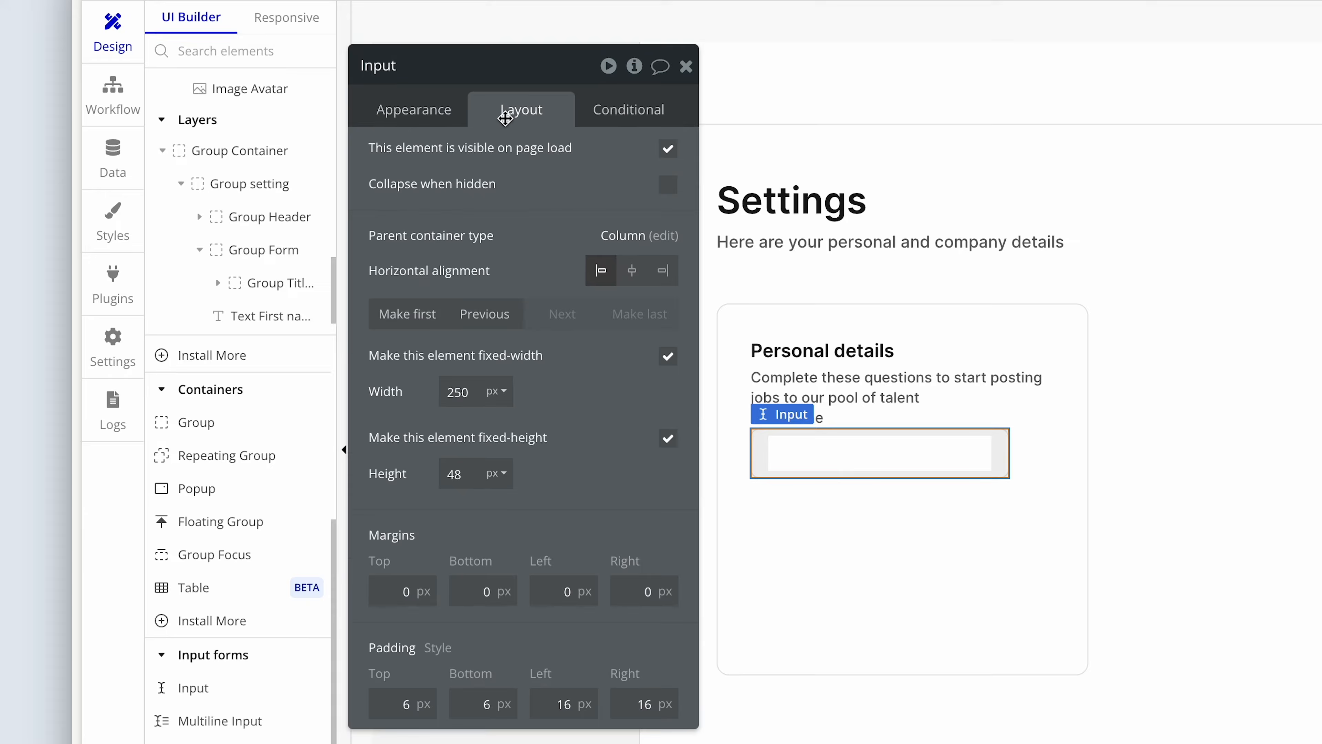
left_click(669, 358)
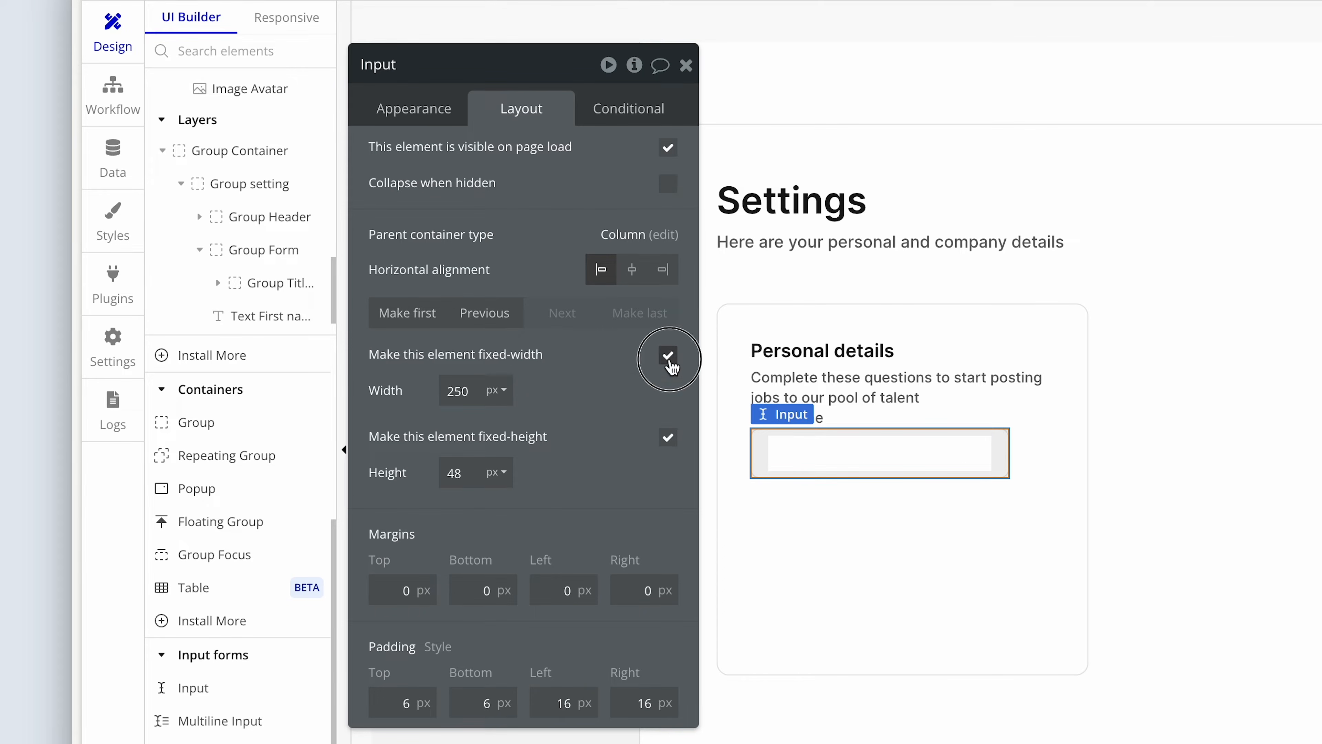
double_click(457, 391)
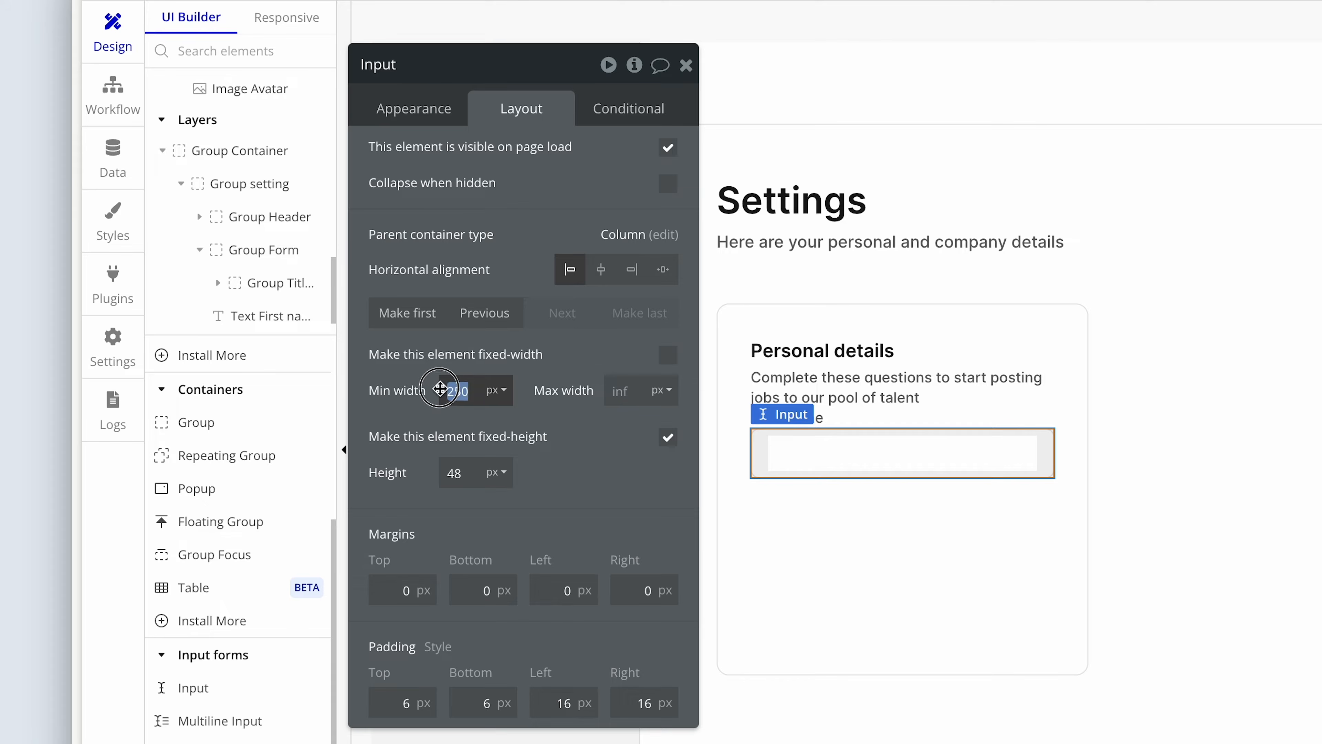
key("BackSpace")
Set the fixed height of the input below "First name" to 44 px
left_click(471, 475)
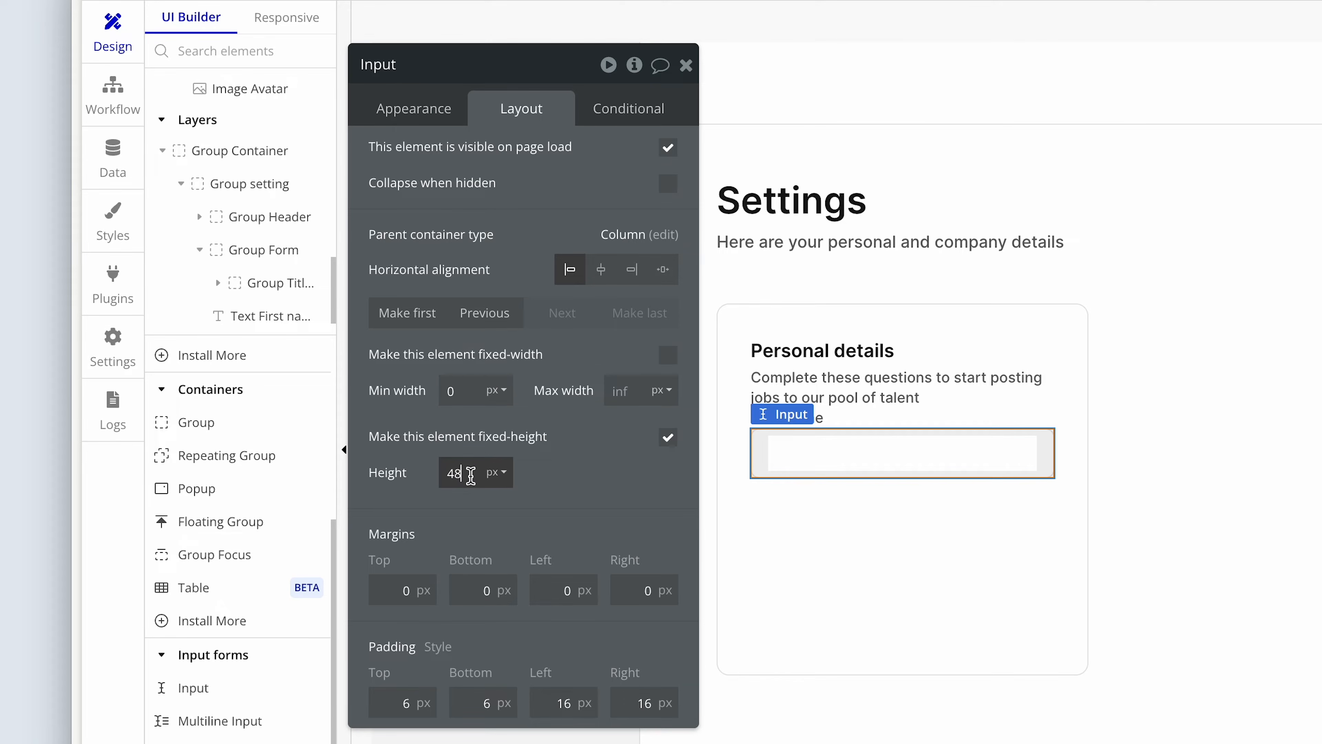
key("BackSpace")
type("4")
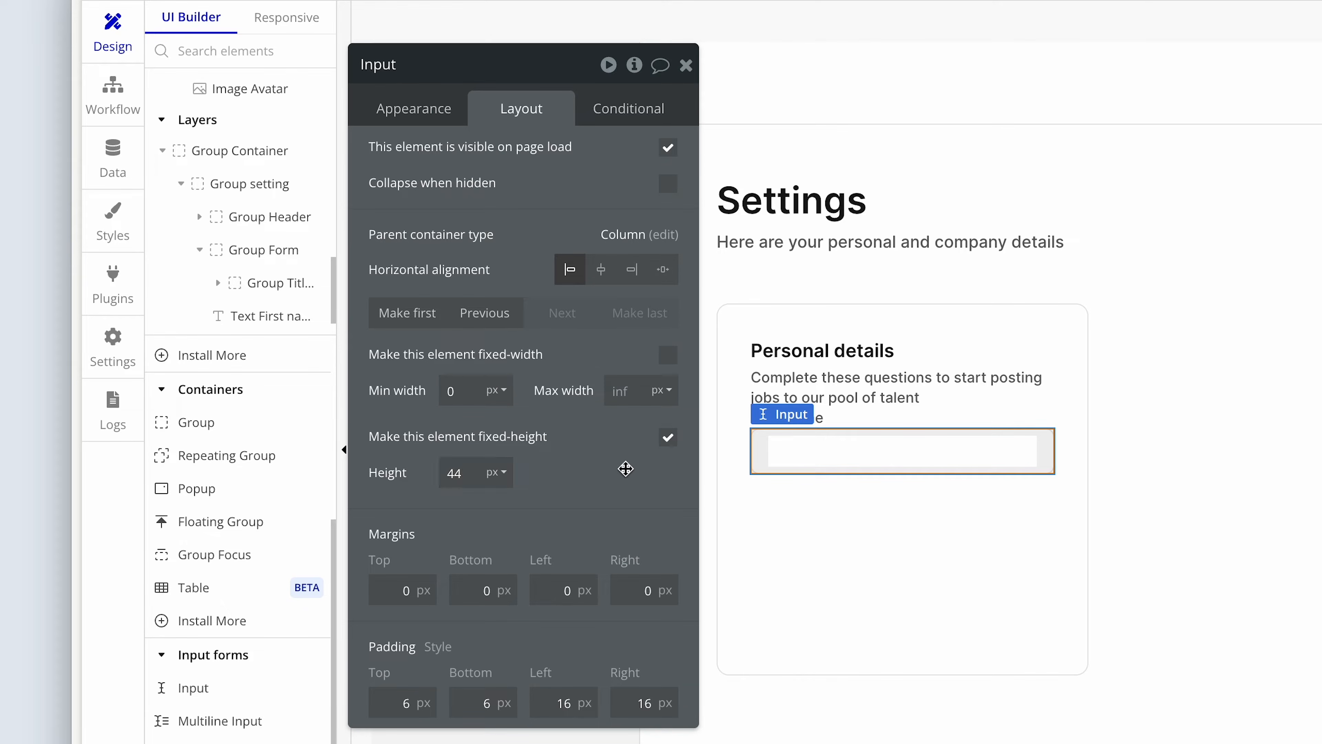
Group the "First name" text and the input below it in a column container
left_click(869, 416)
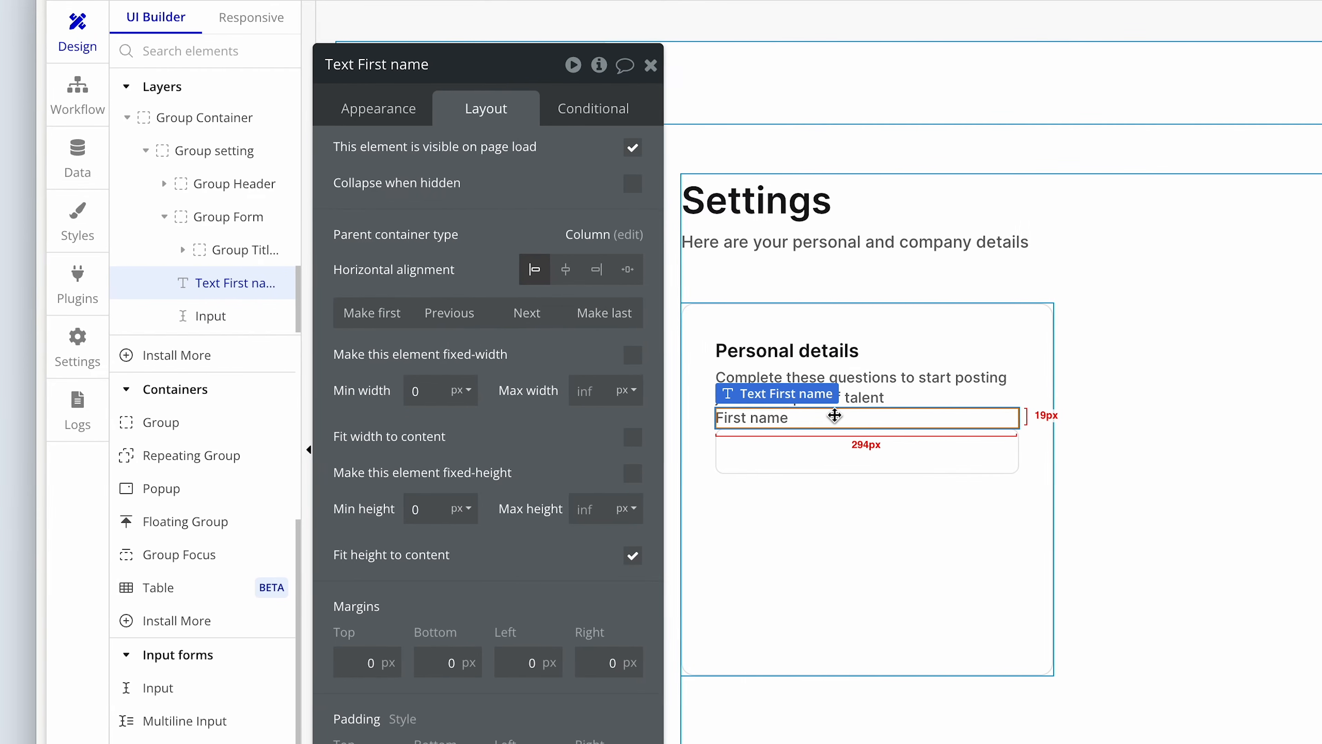
left_click(787, 449, "shift")
right_click(786, 449)
mouse_move(900, 513)
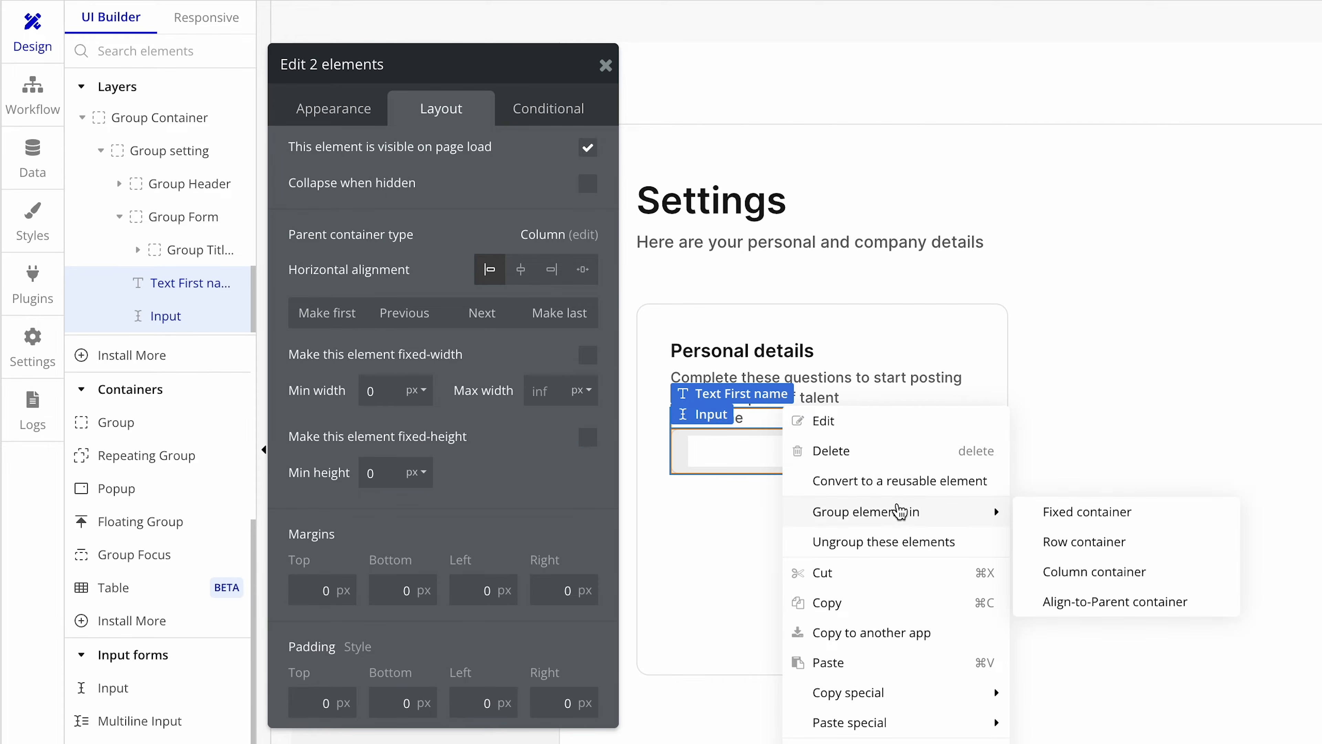
left_click(1093, 571)
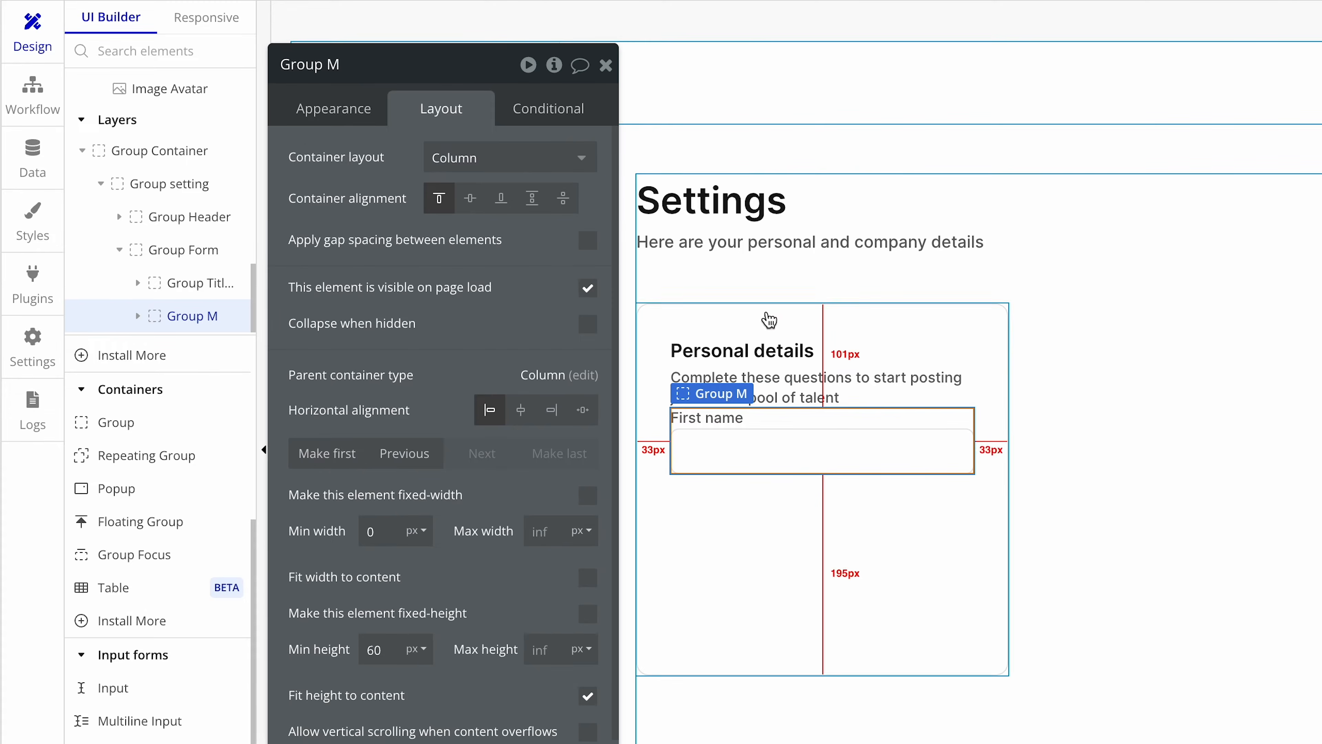
Rename the new column group "Group Label & input" and apply gap spacing with a row gap of 4 px
left_click(369, 66)
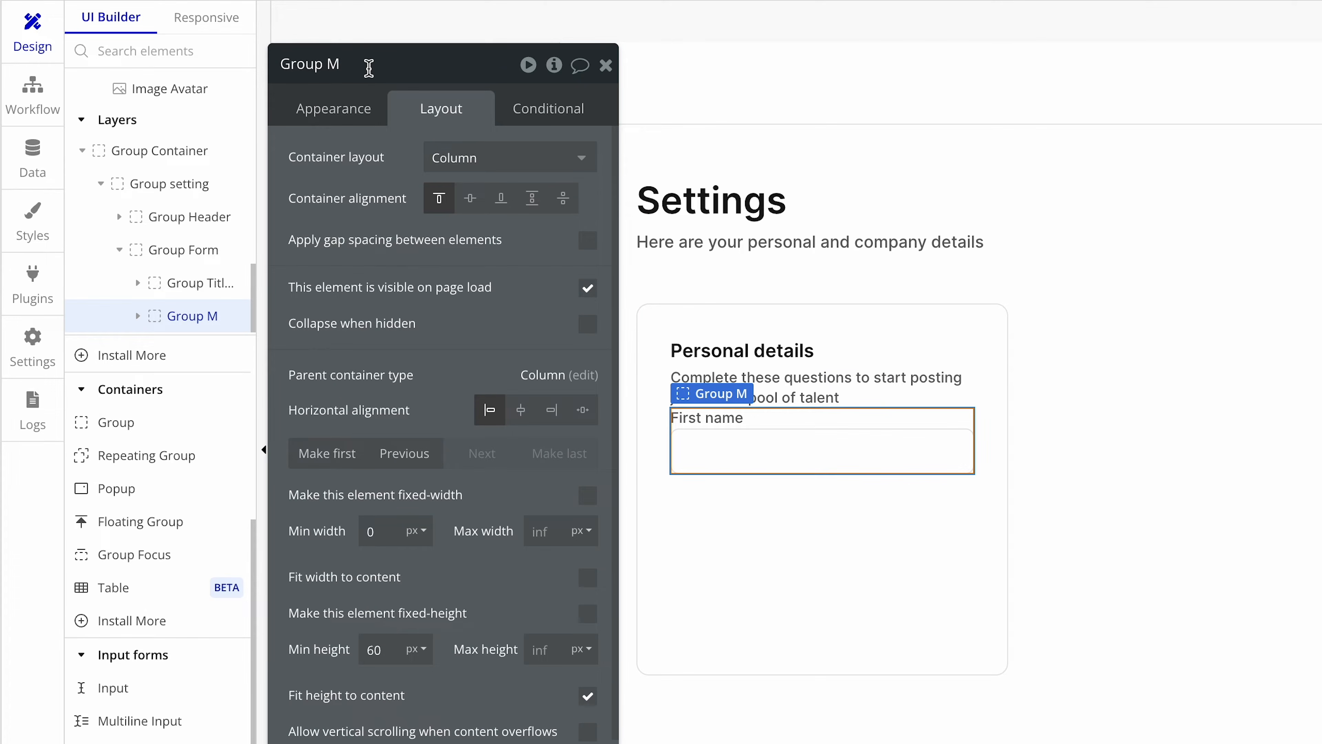
key("BackSpace")
type("Label & input")
left_click(338, 158)
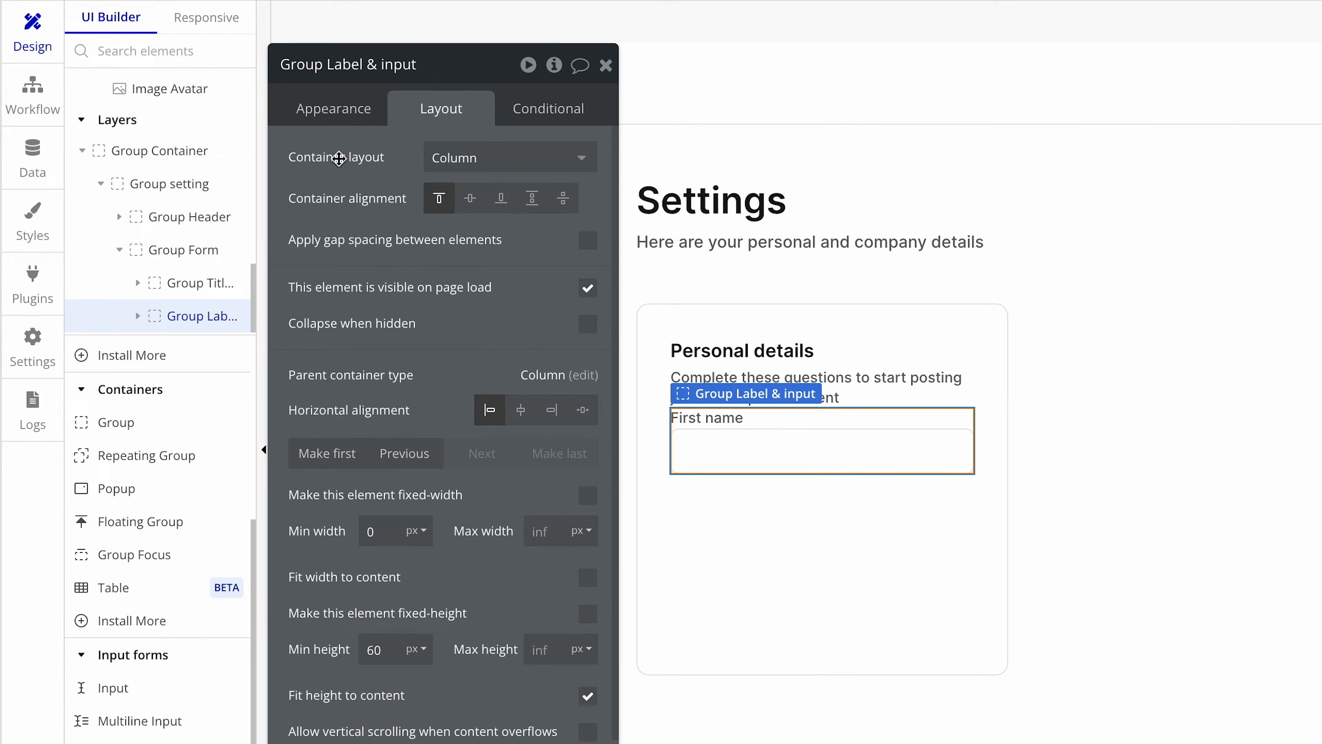
left_click(587, 240)
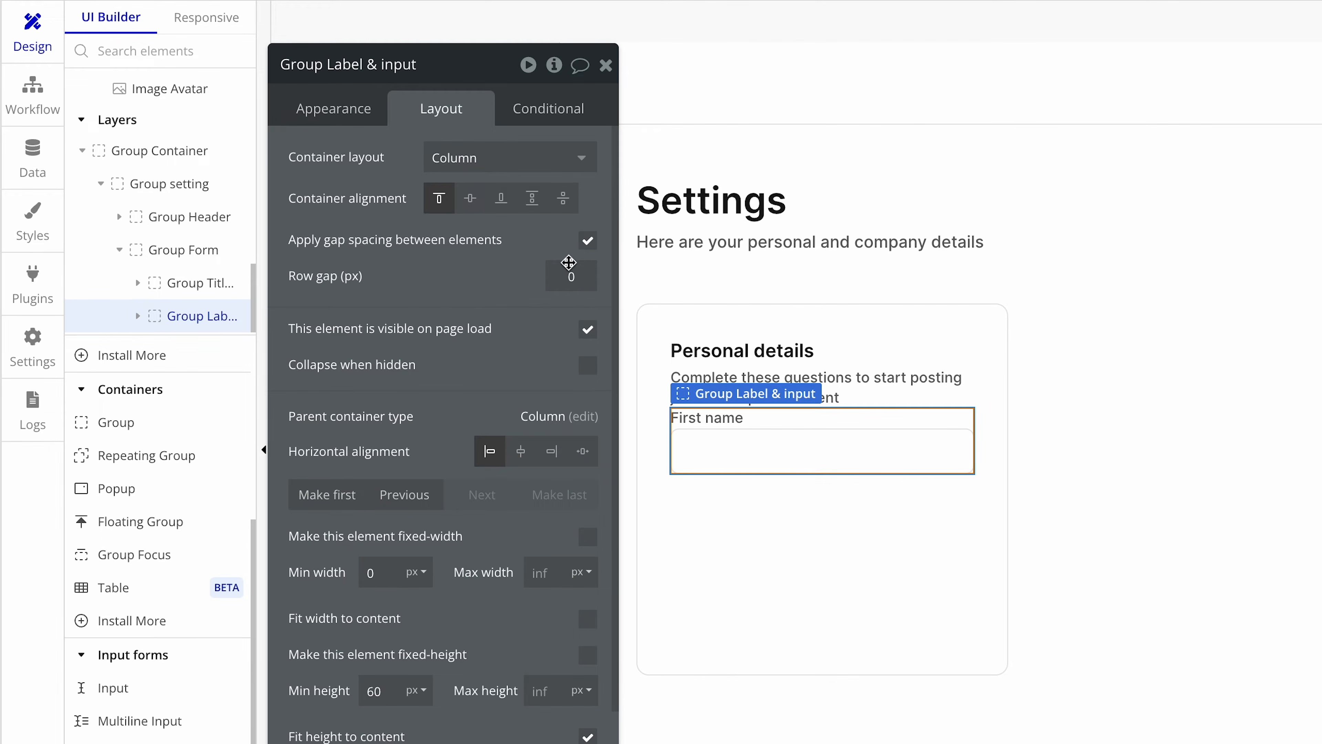
left_click(576, 273)
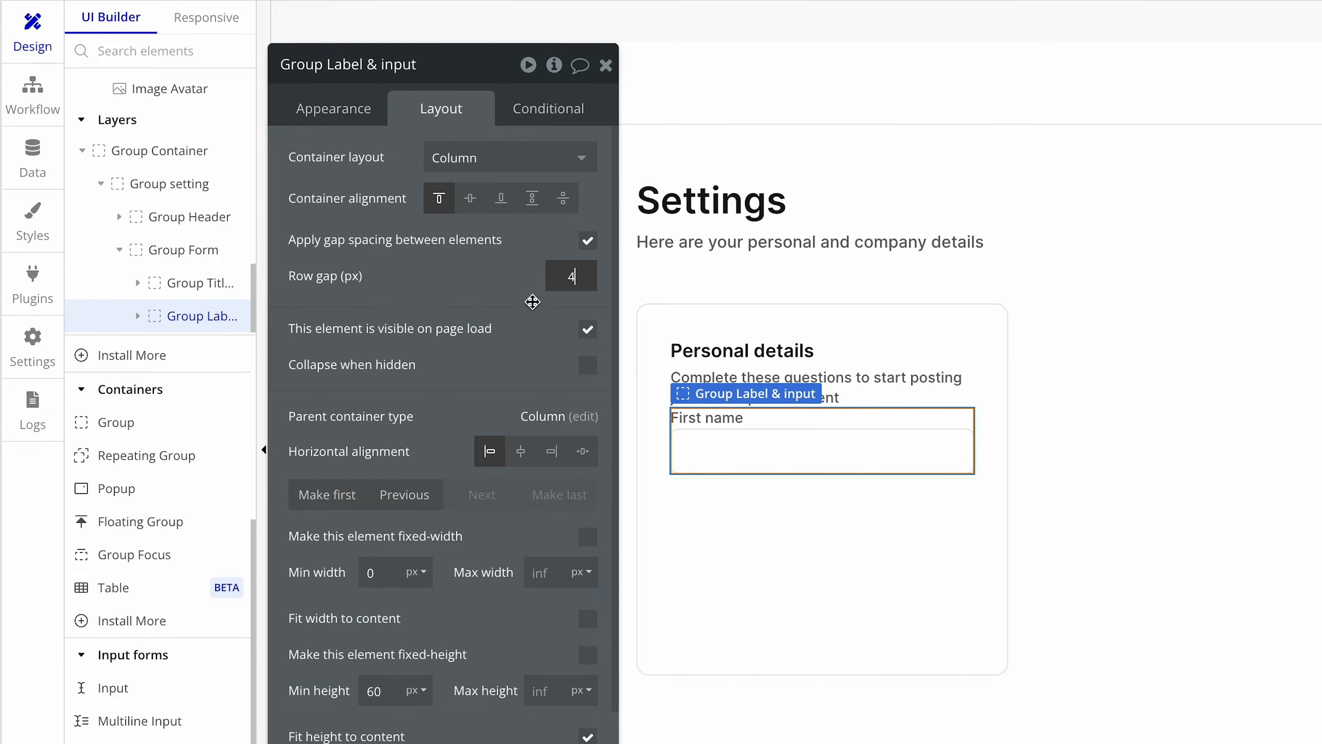
Apply gap spacing between the elements of Group Form with a row gap of 32 px
left_click(751, 523)
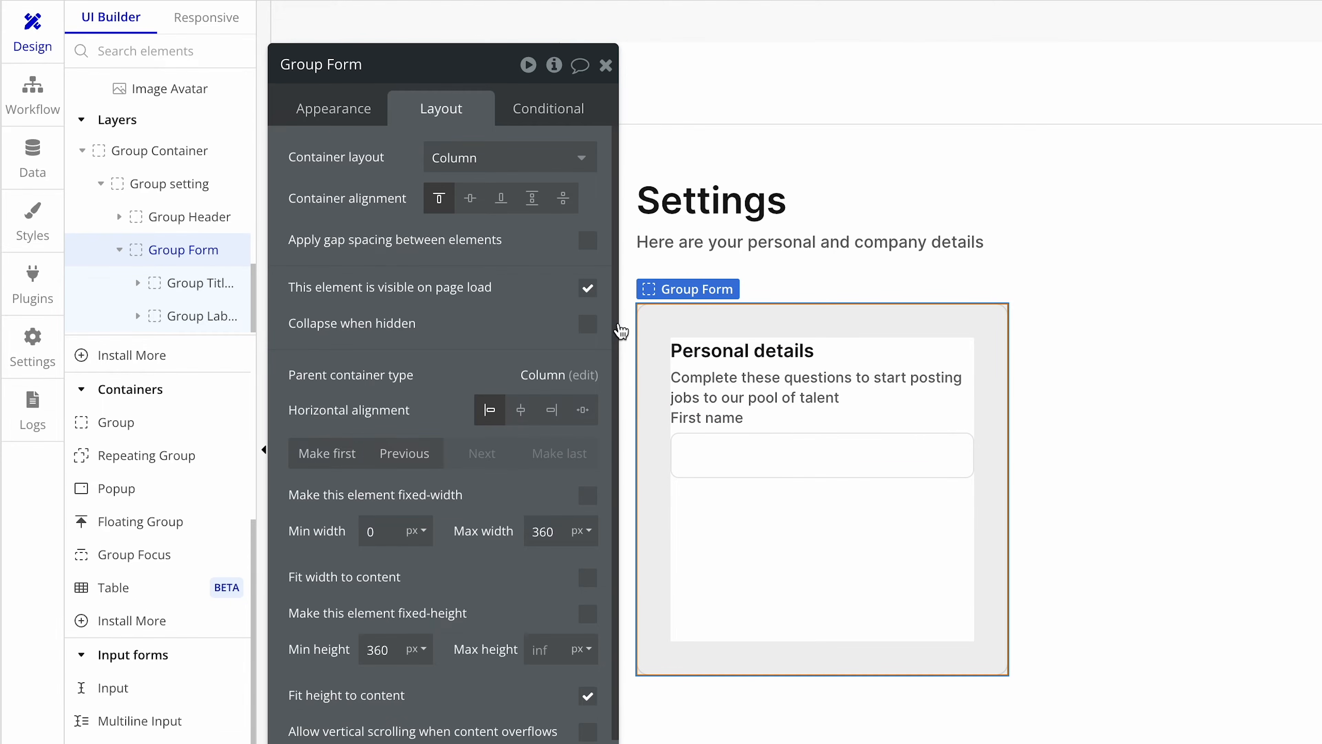
left_click(586, 243)
left_click(580, 276)
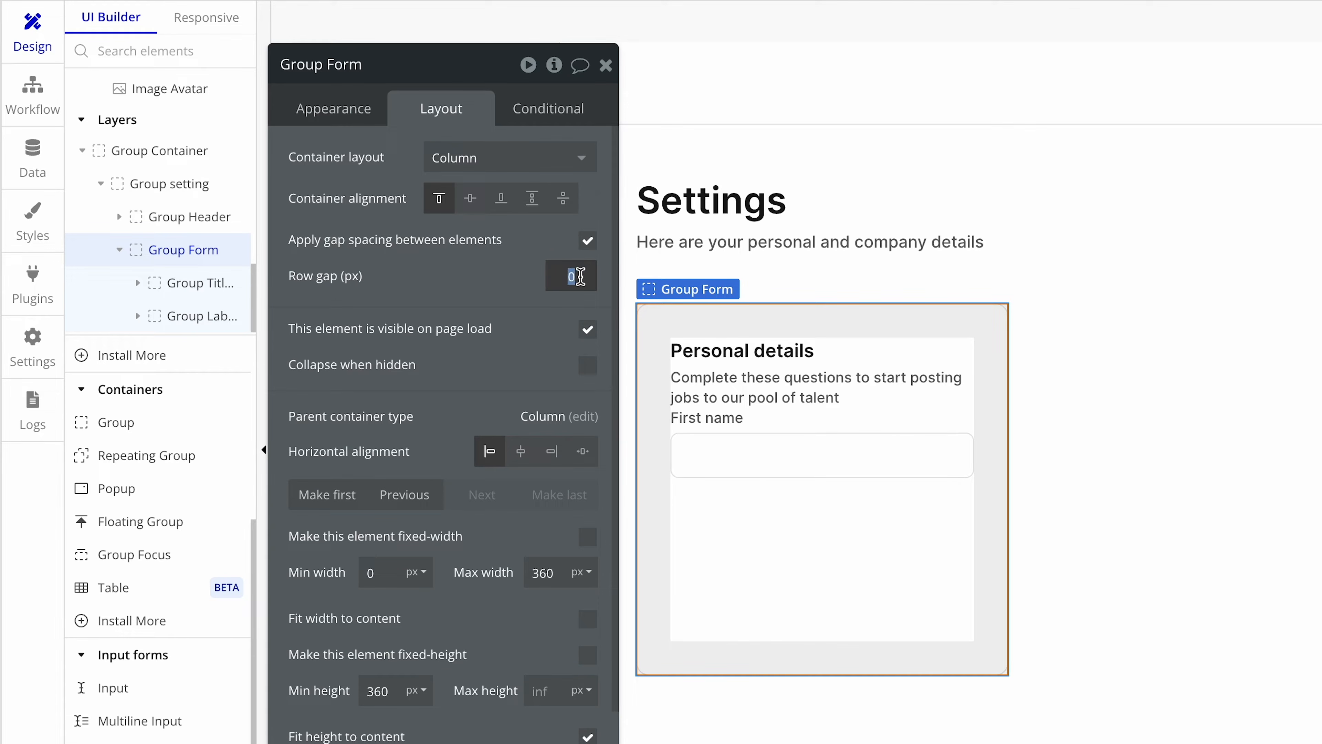
type("32")
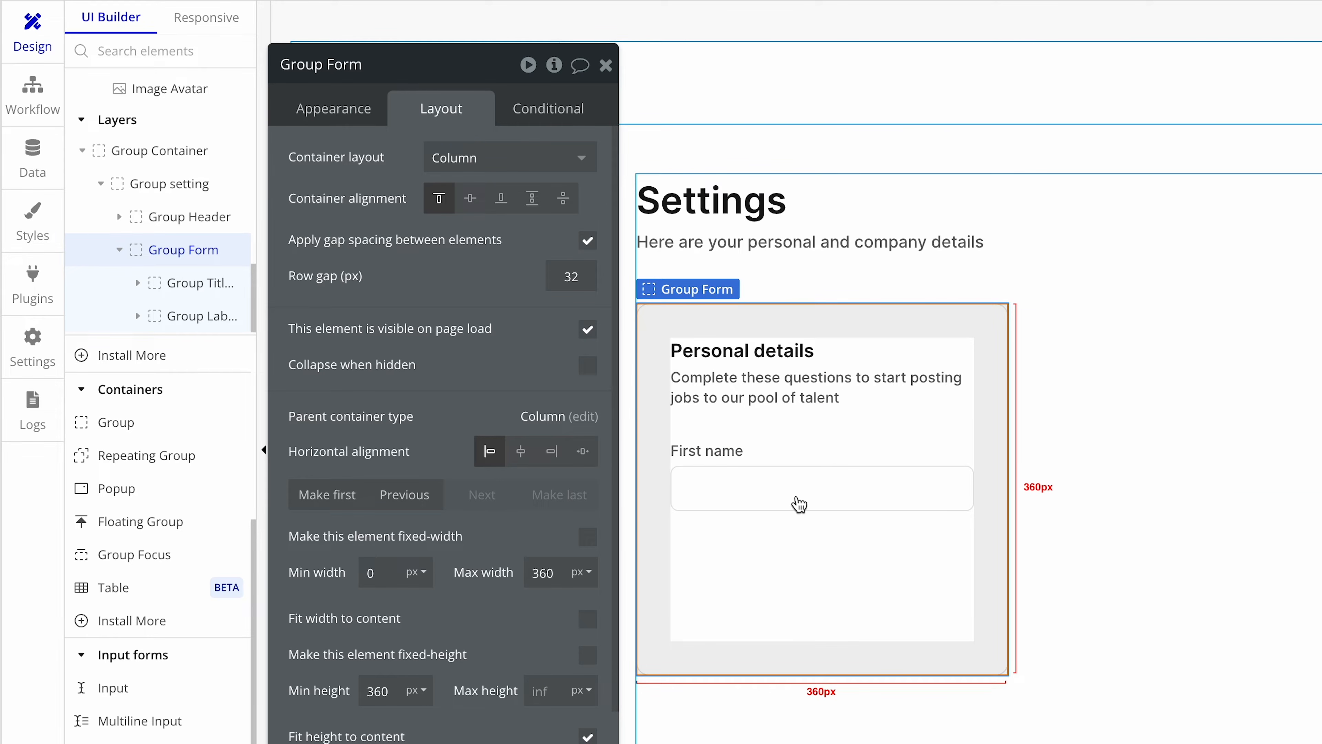
left_click(844, 471)
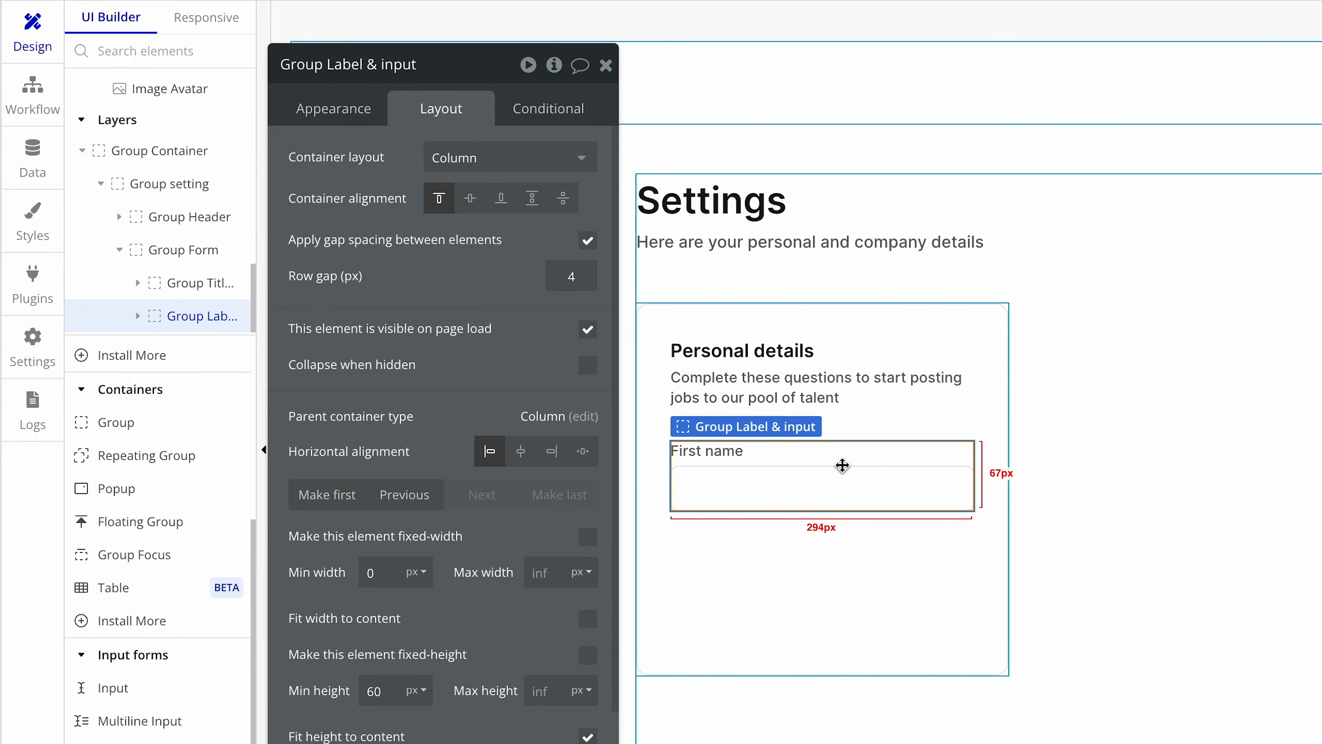
left_click(894, 366)
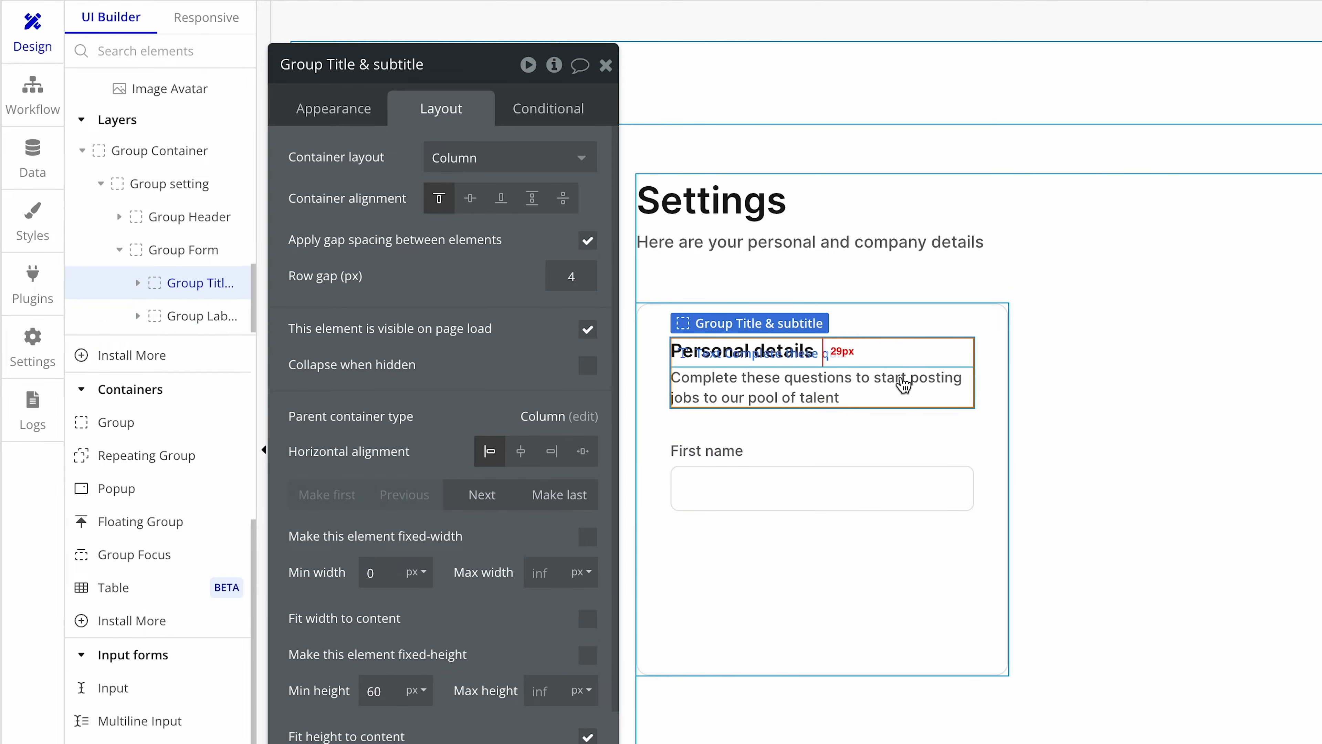
left_click(862, 427)
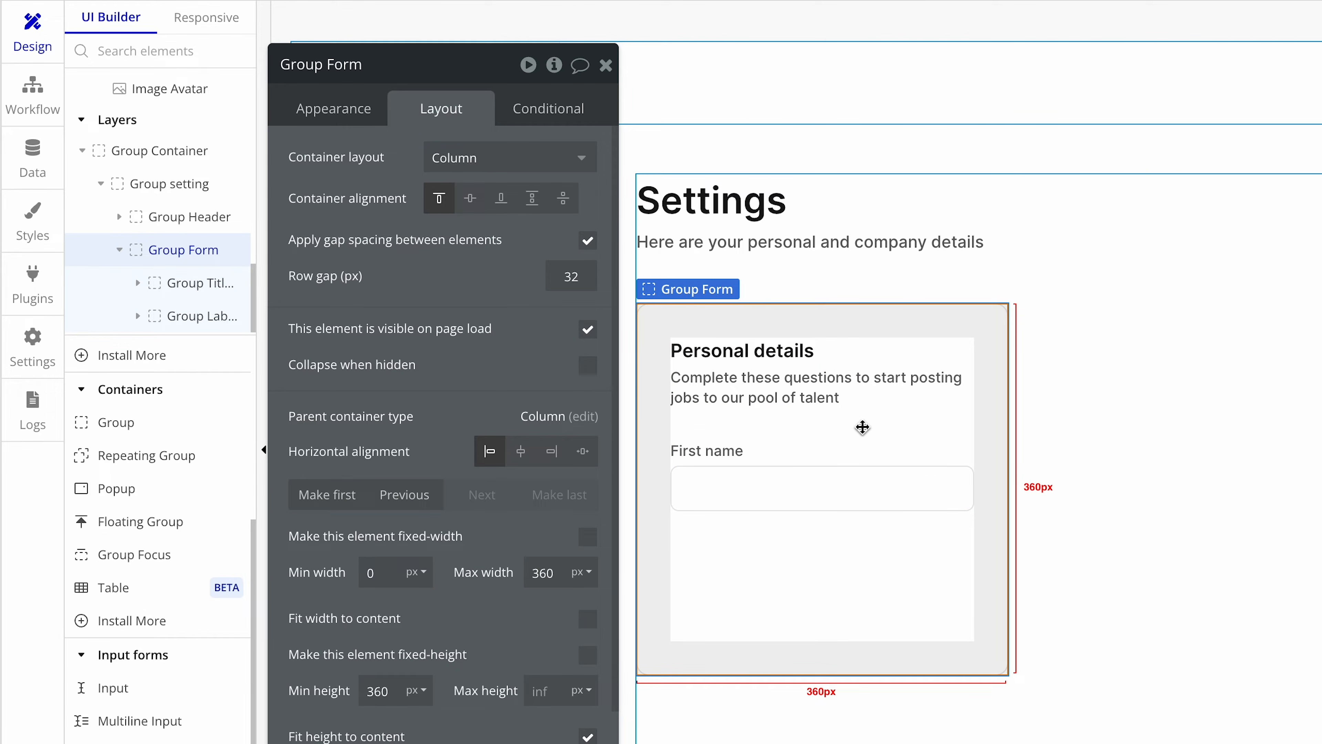
Duplicate Group Label & input within Group Form and remove "copy" from the duplicate's name
left_click(838, 464)
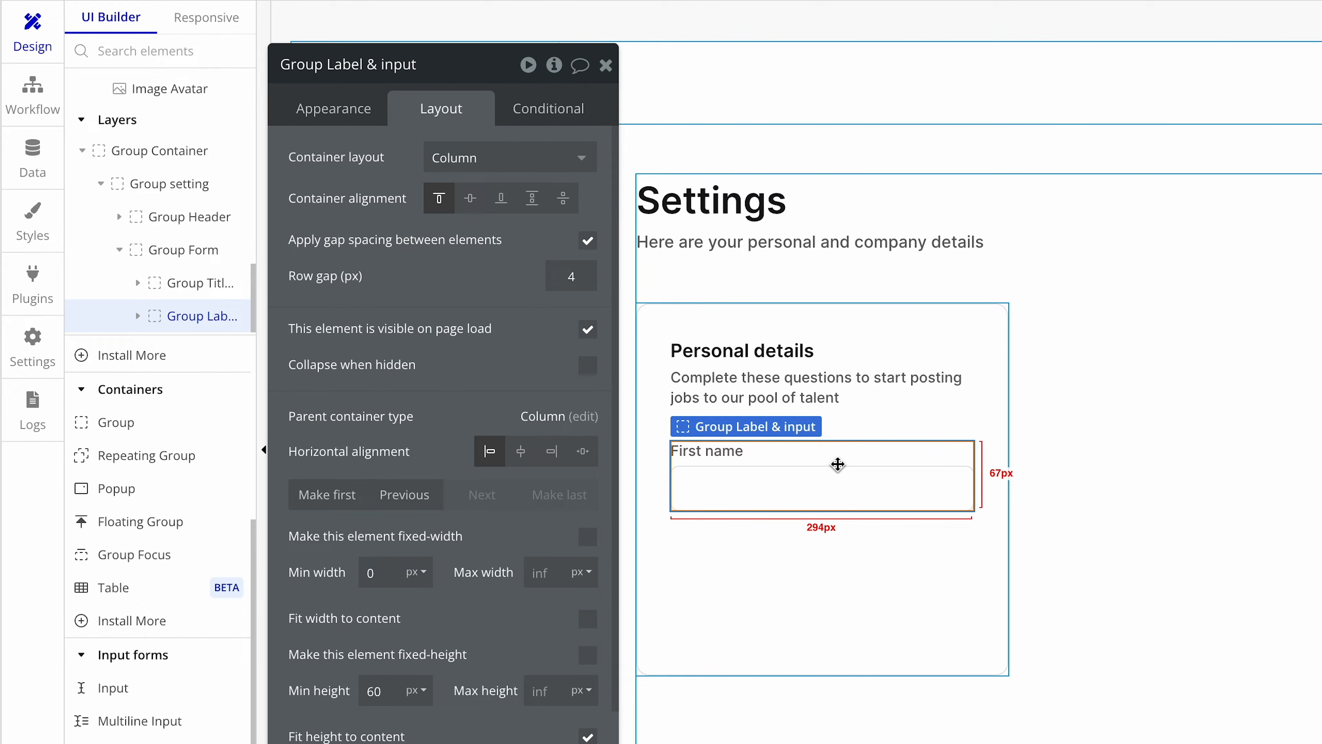
key("ctrl+d")
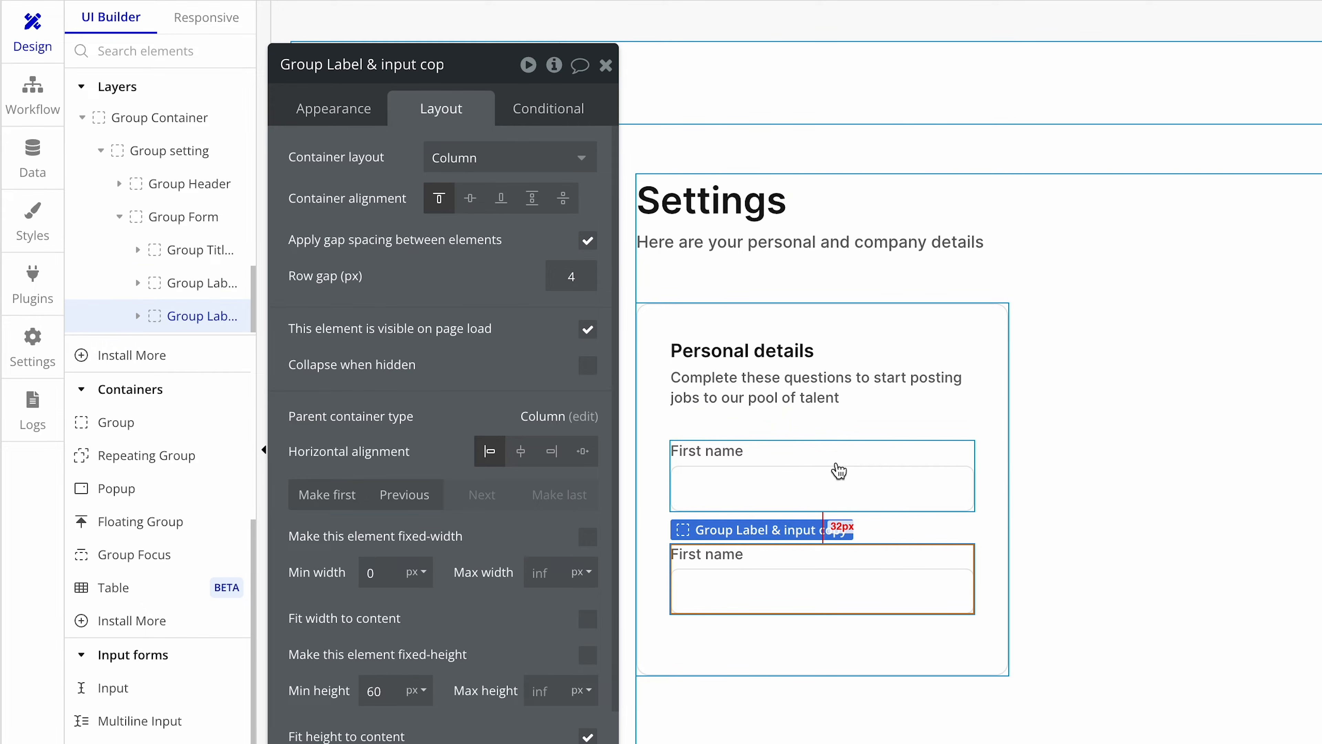
left_click(414, 63)
left_click_drag(414, 64, 468, 76)
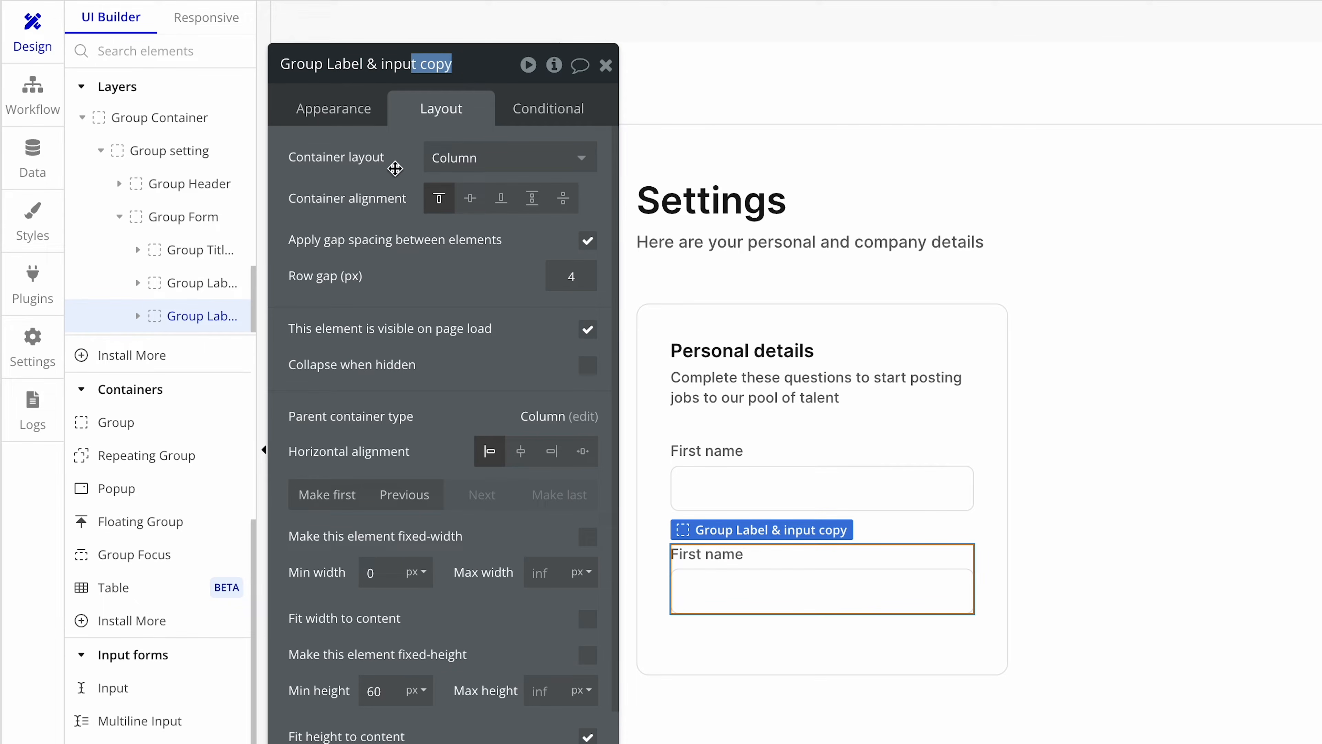
key("BackSpace")
Change the label text in the duplicated group to "Last name"
left_click(715, 566)
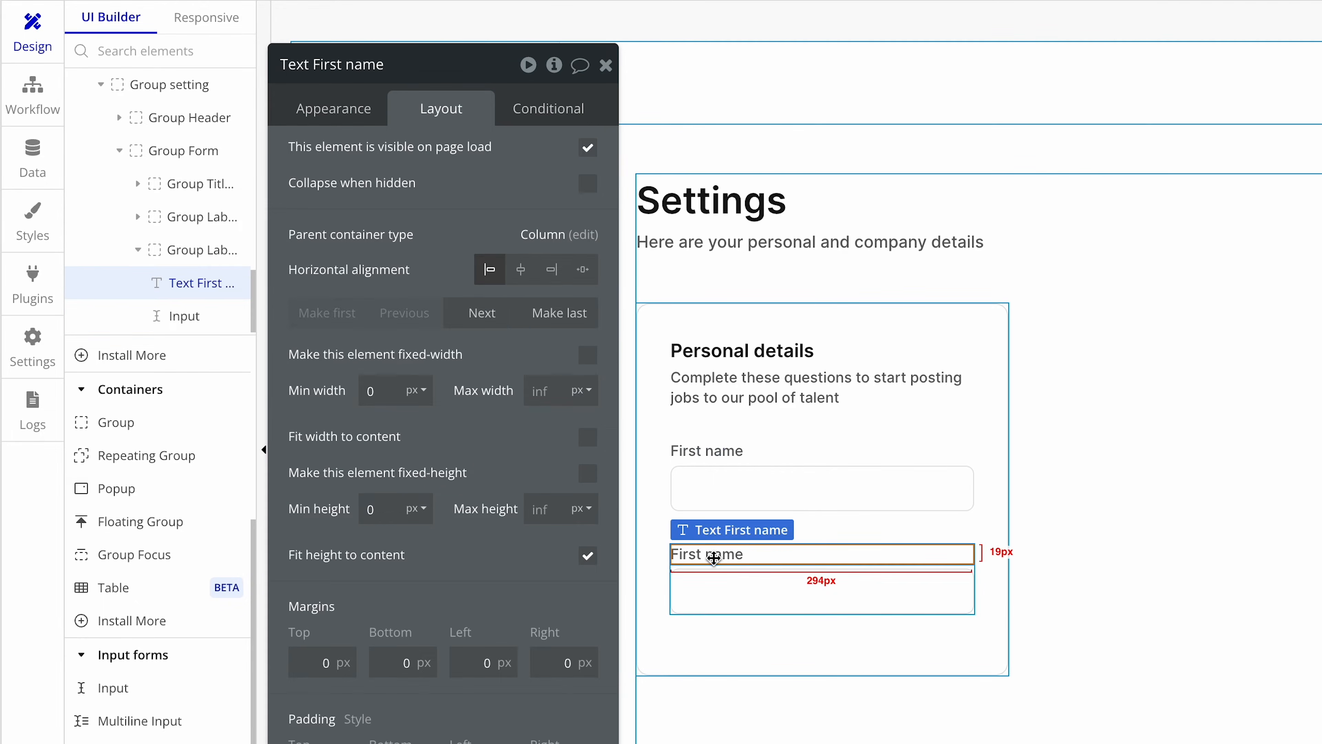
left_click(336, 109)
left_click(386, 168)
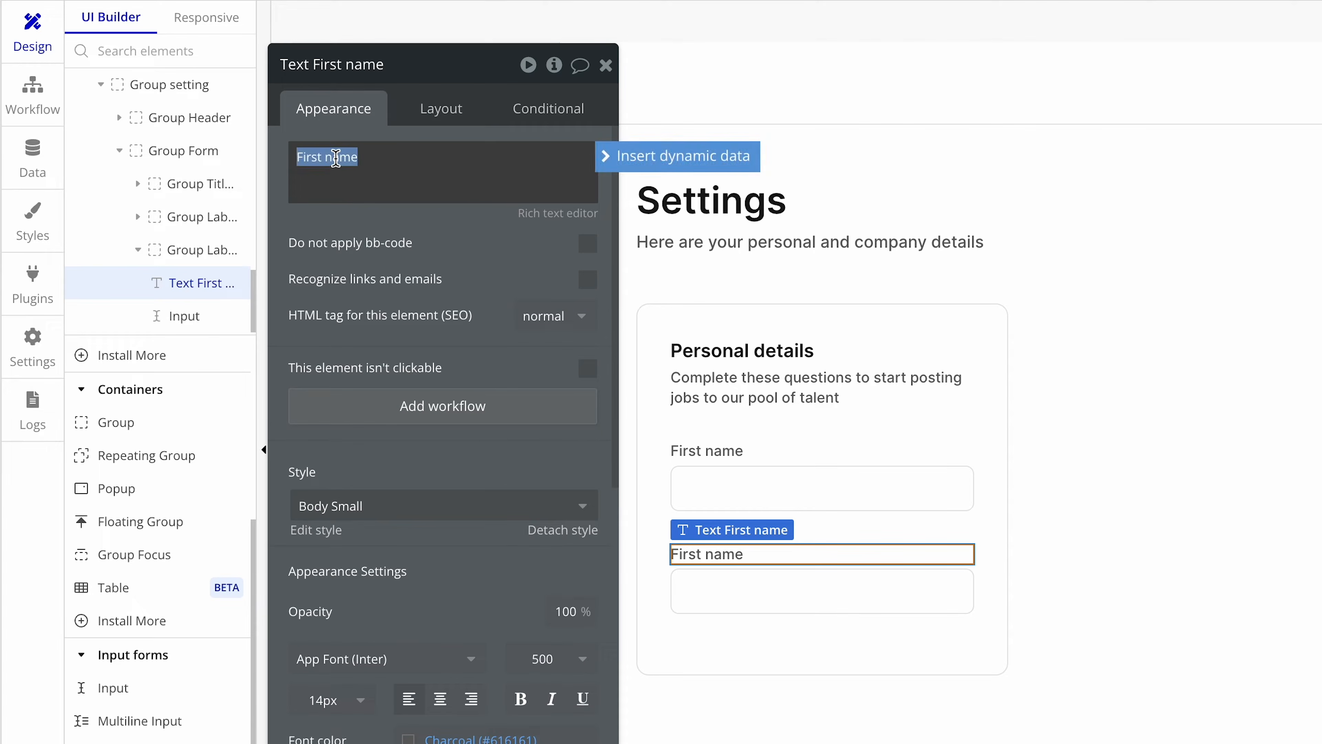
left_click(326, 156)
left_click_drag(320, 157, 276, 160)
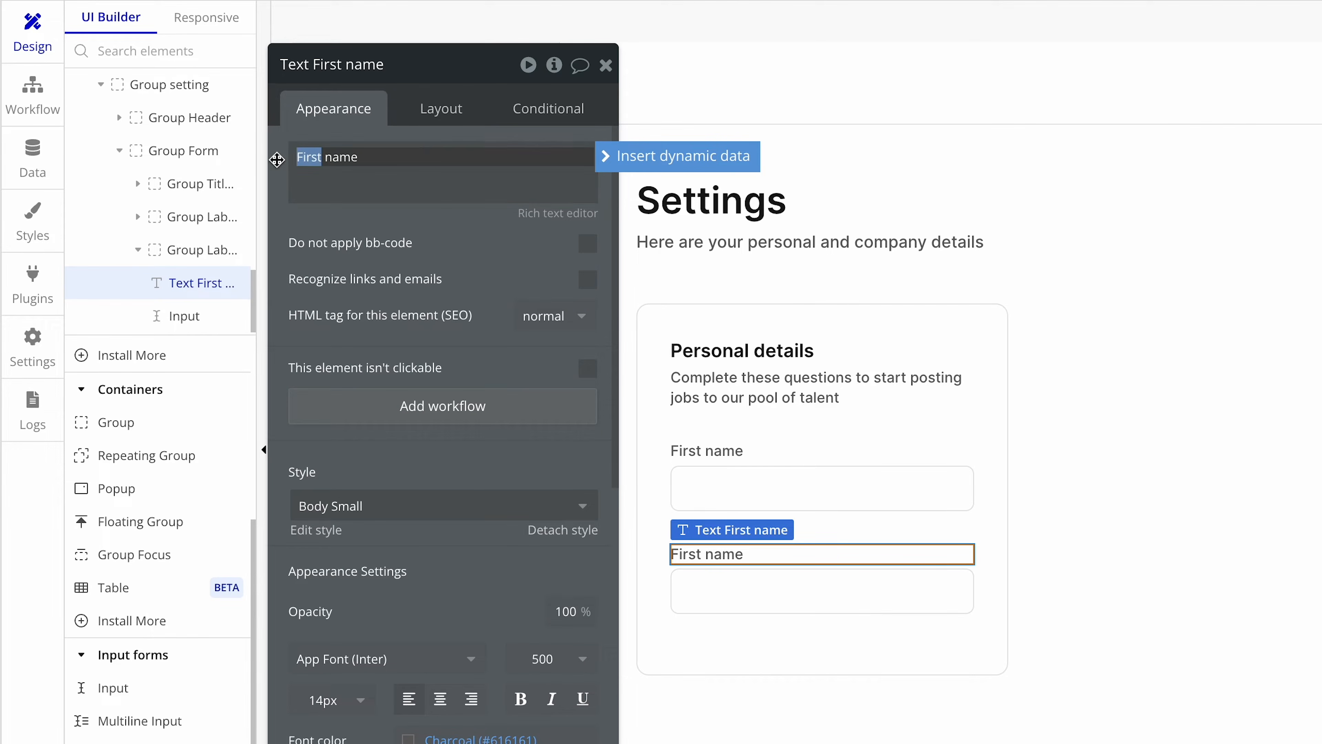
type("LAst")
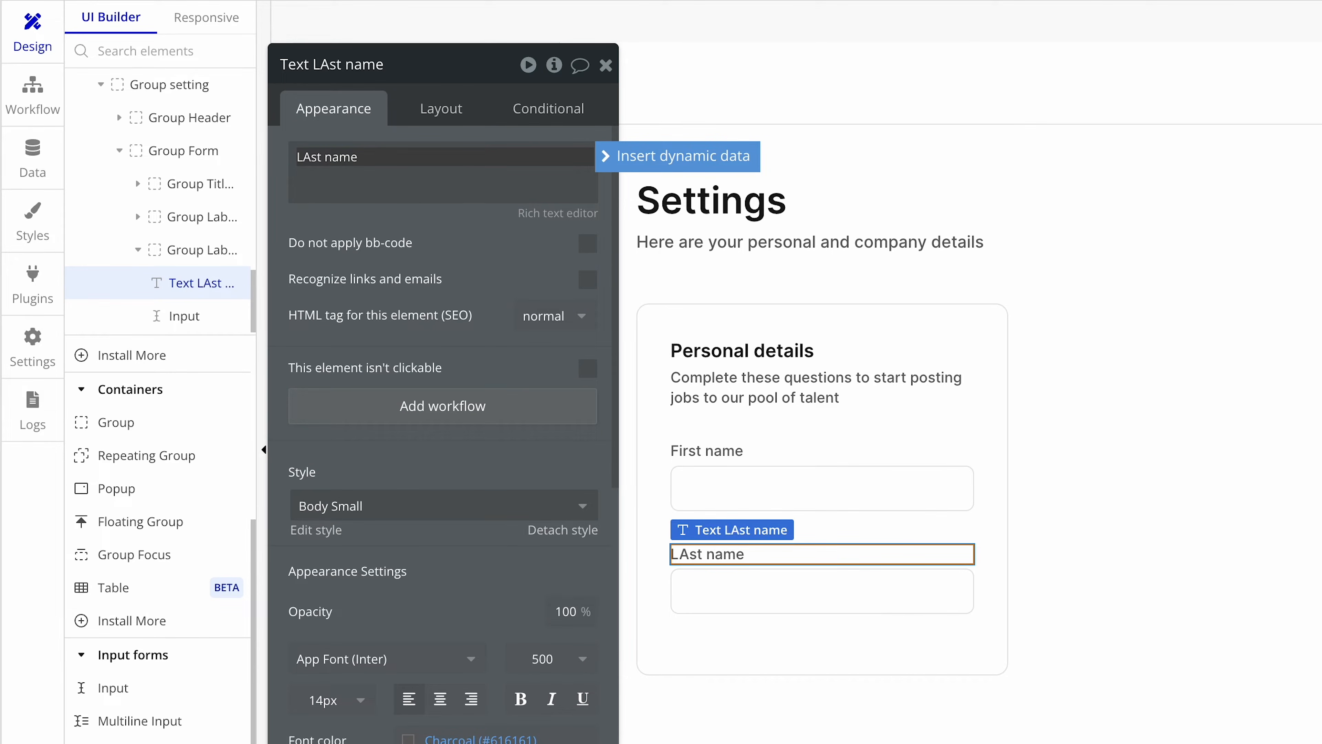
left_click(311, 156)
key("BackSpace")
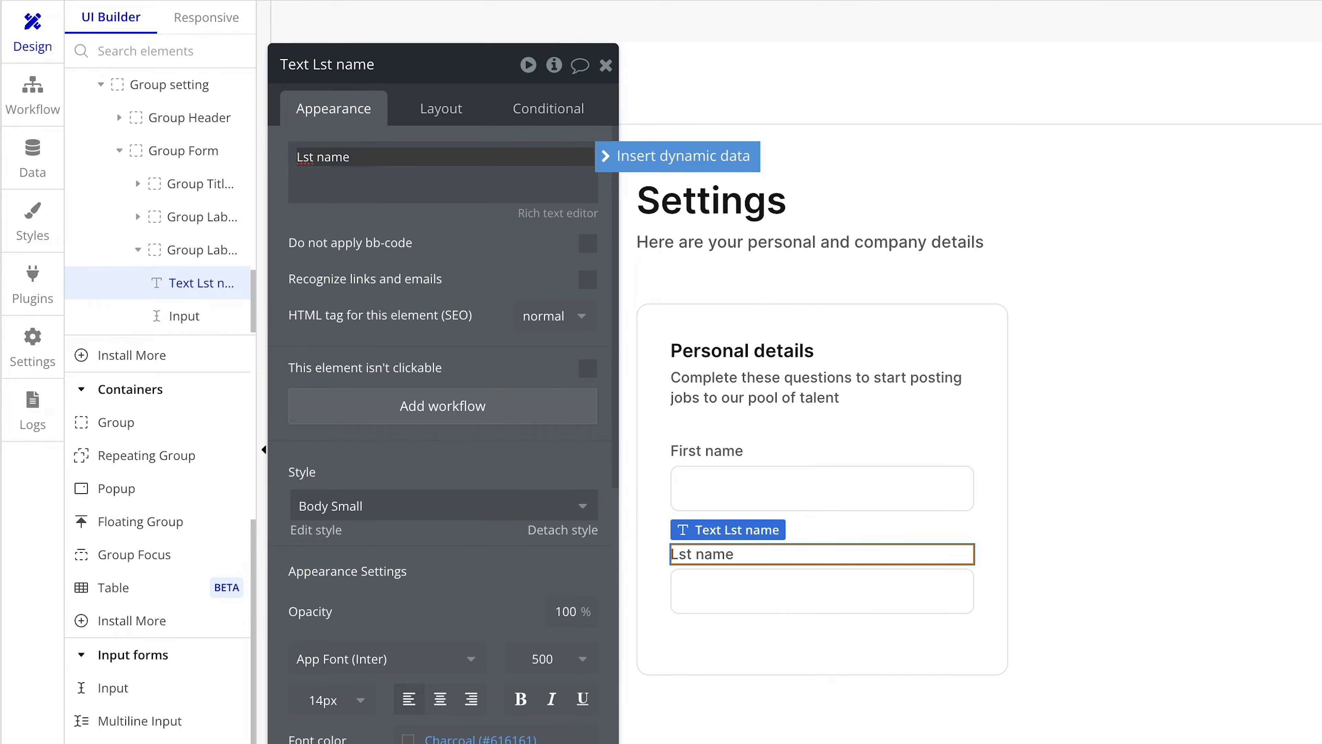
type("a")
left_click(340, 238)
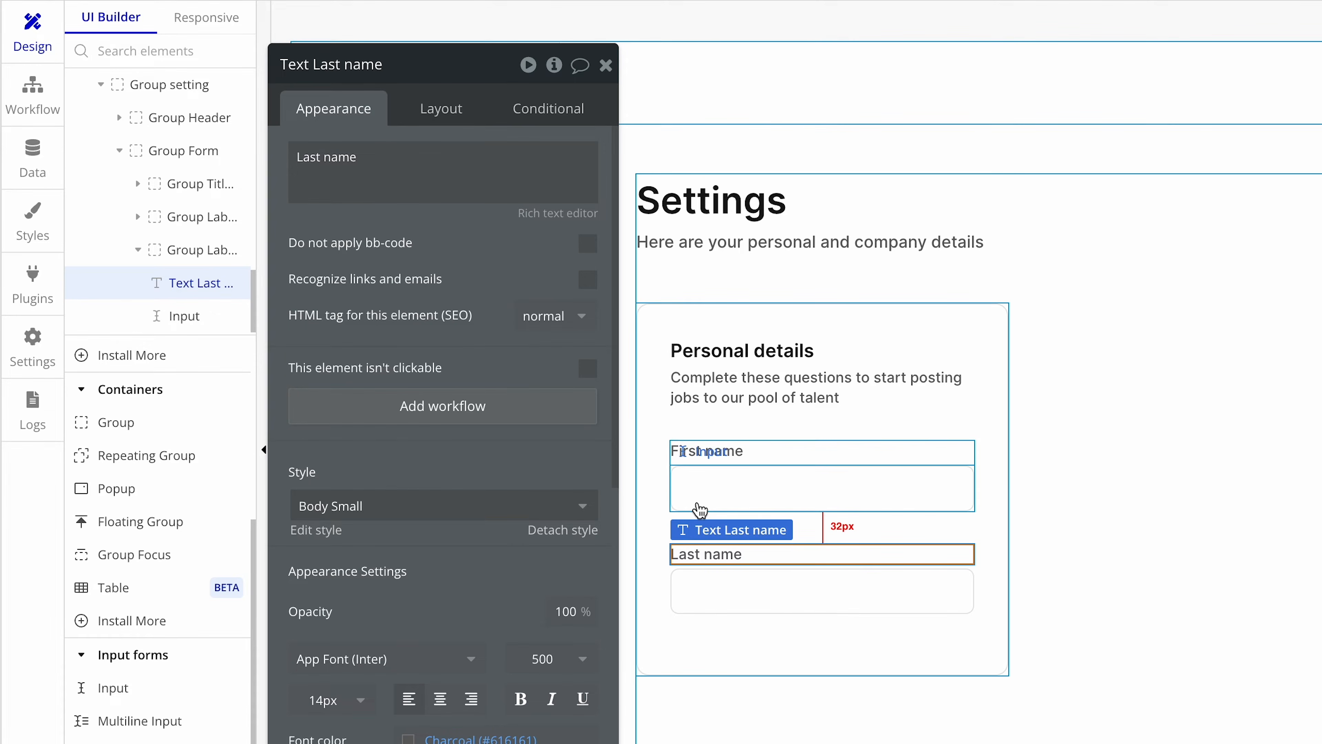
Rename the input element below the "First name" label "Input Name first"
left_click(714, 494)
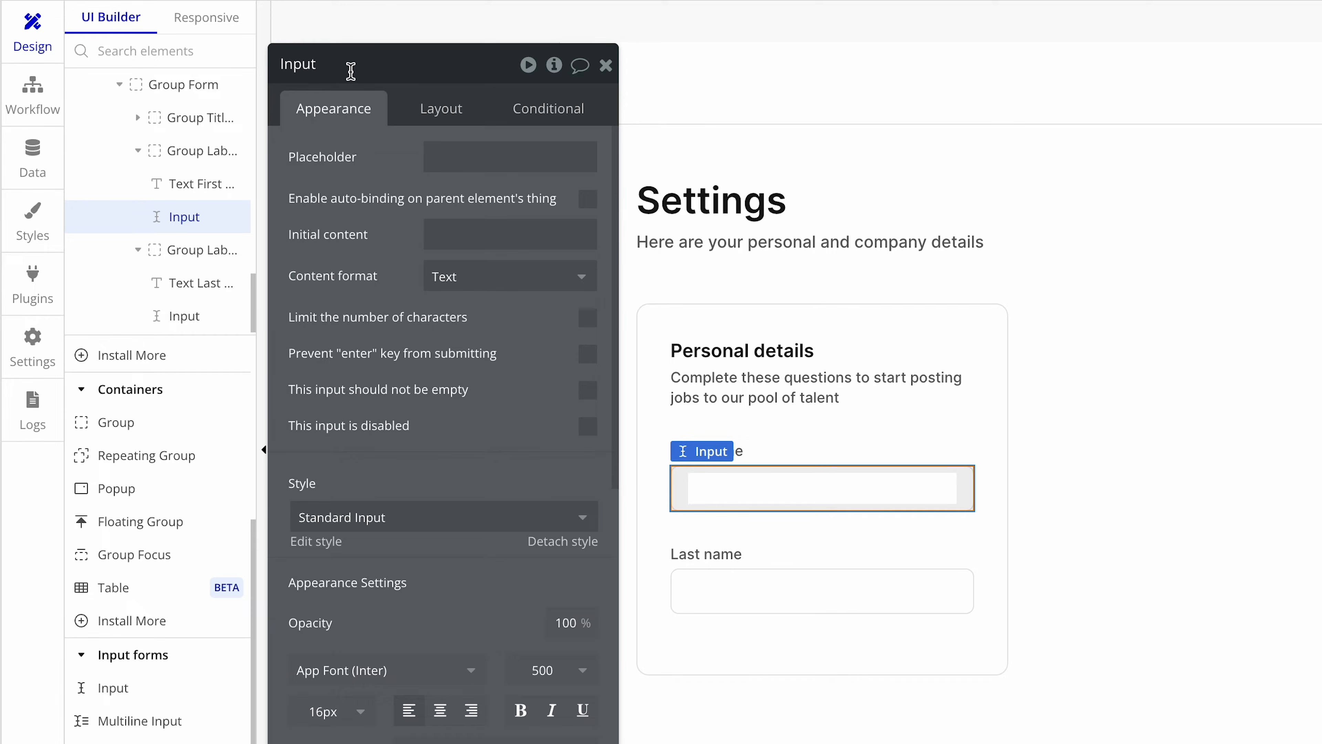
type("Name first")
key("Return")
Rename the input element below the "Last name" label "Input Name last"
left_click(725, 586)
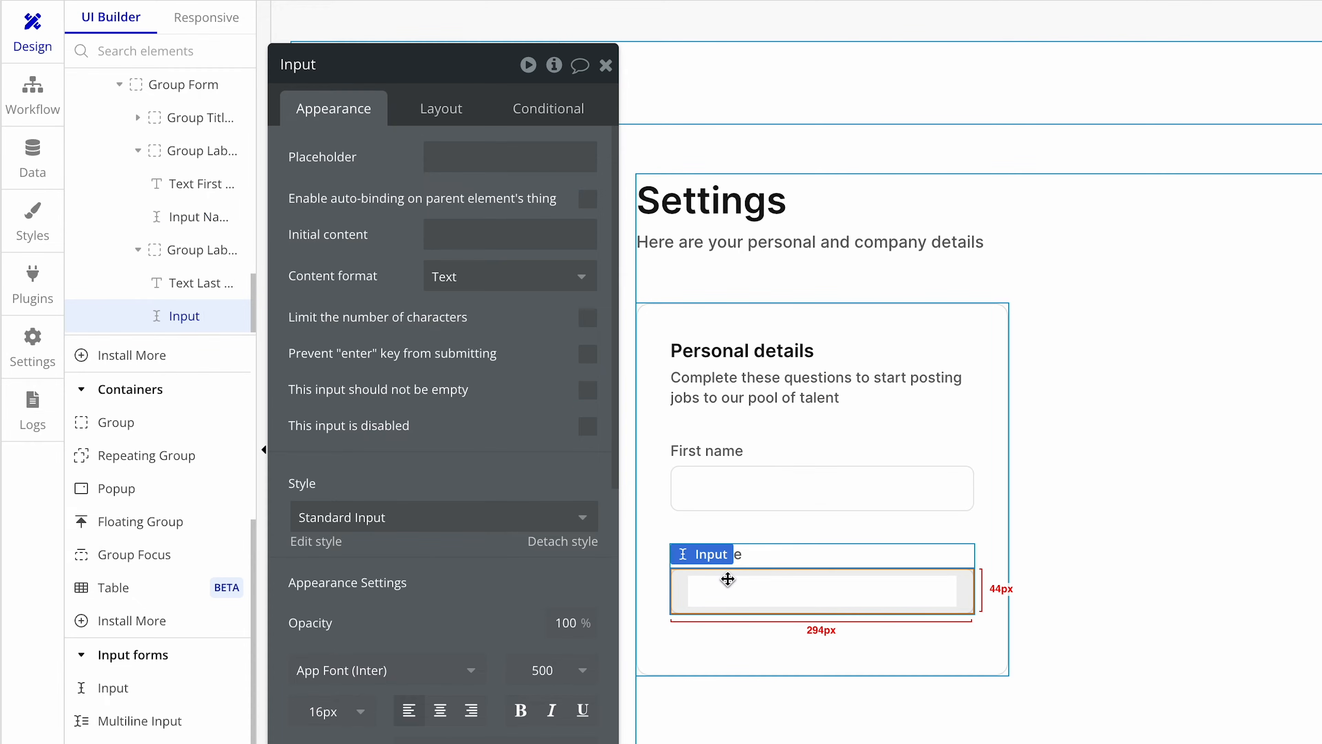
left_click(453, 156)
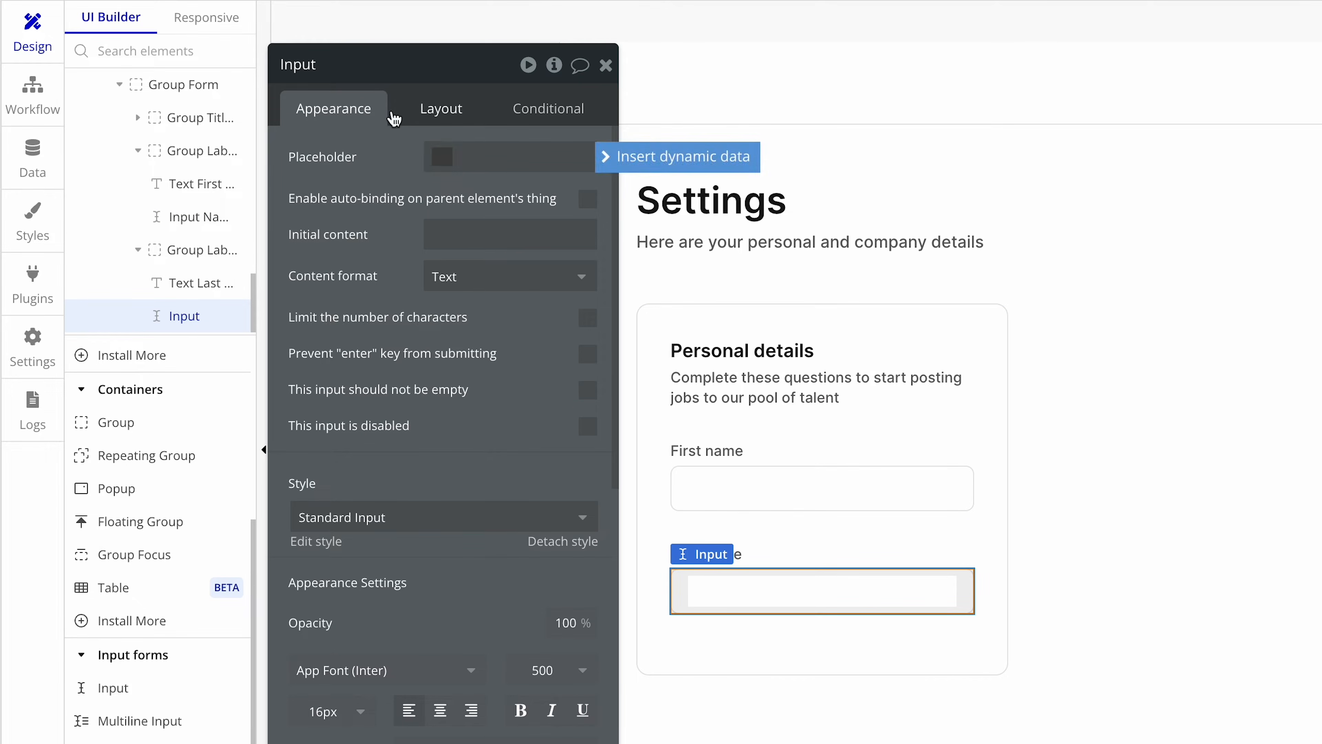
left_click(333, 64)
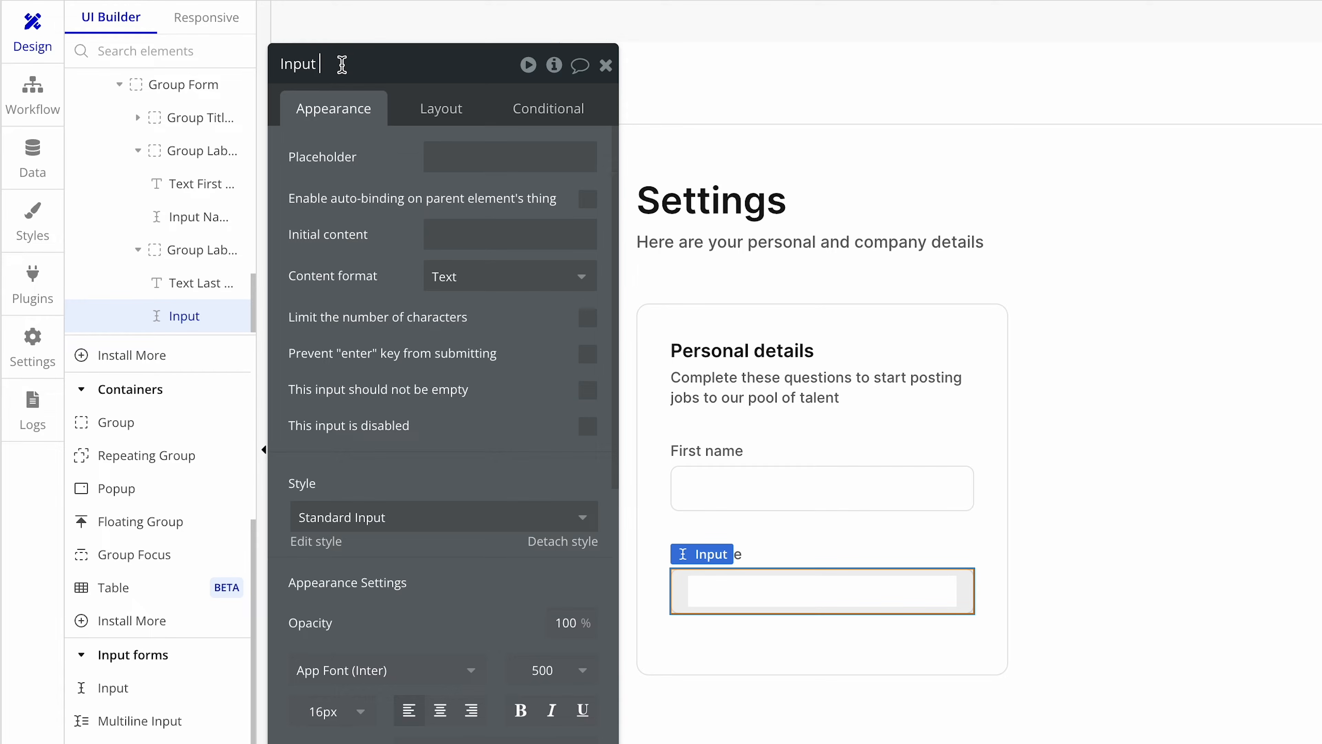
type("Name last")
Group the First name and Last name field groups in a row container and name it "Group Inputs"
left_click(868, 534)
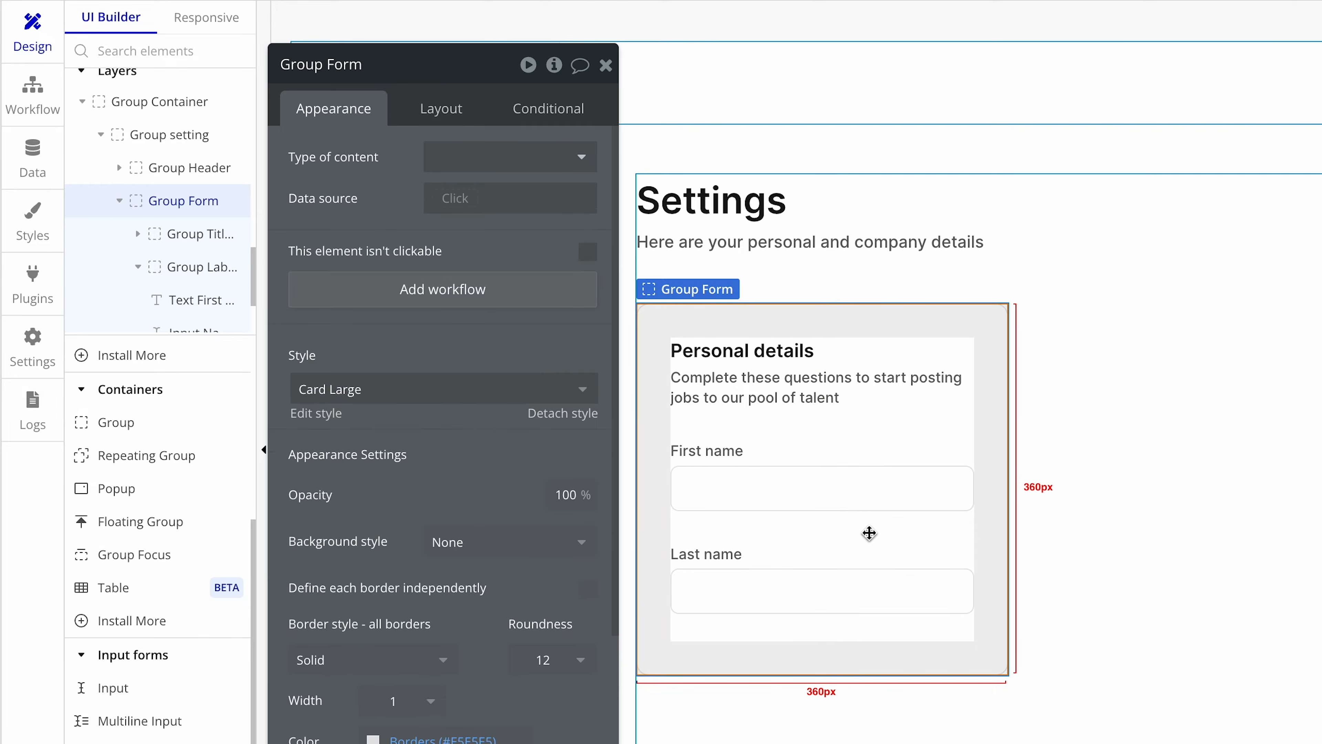
left_click(838, 564)
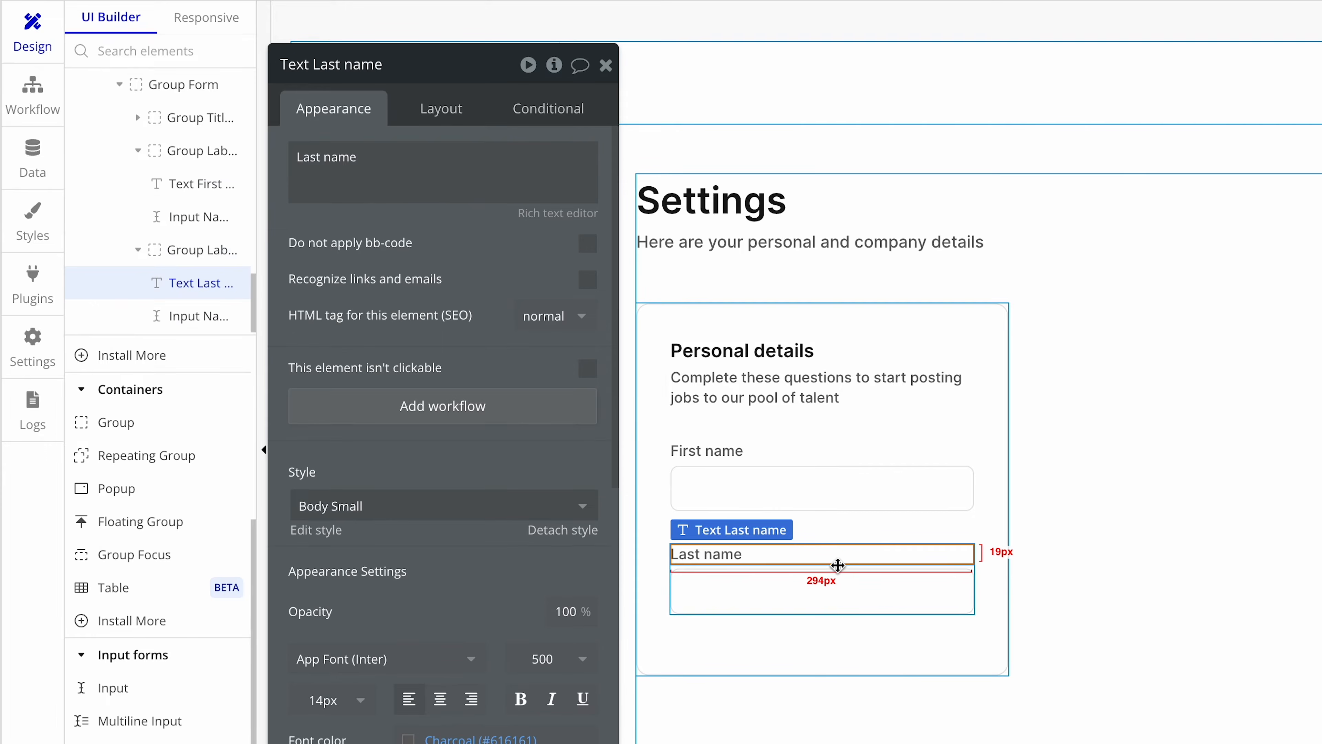
left_click(834, 569)
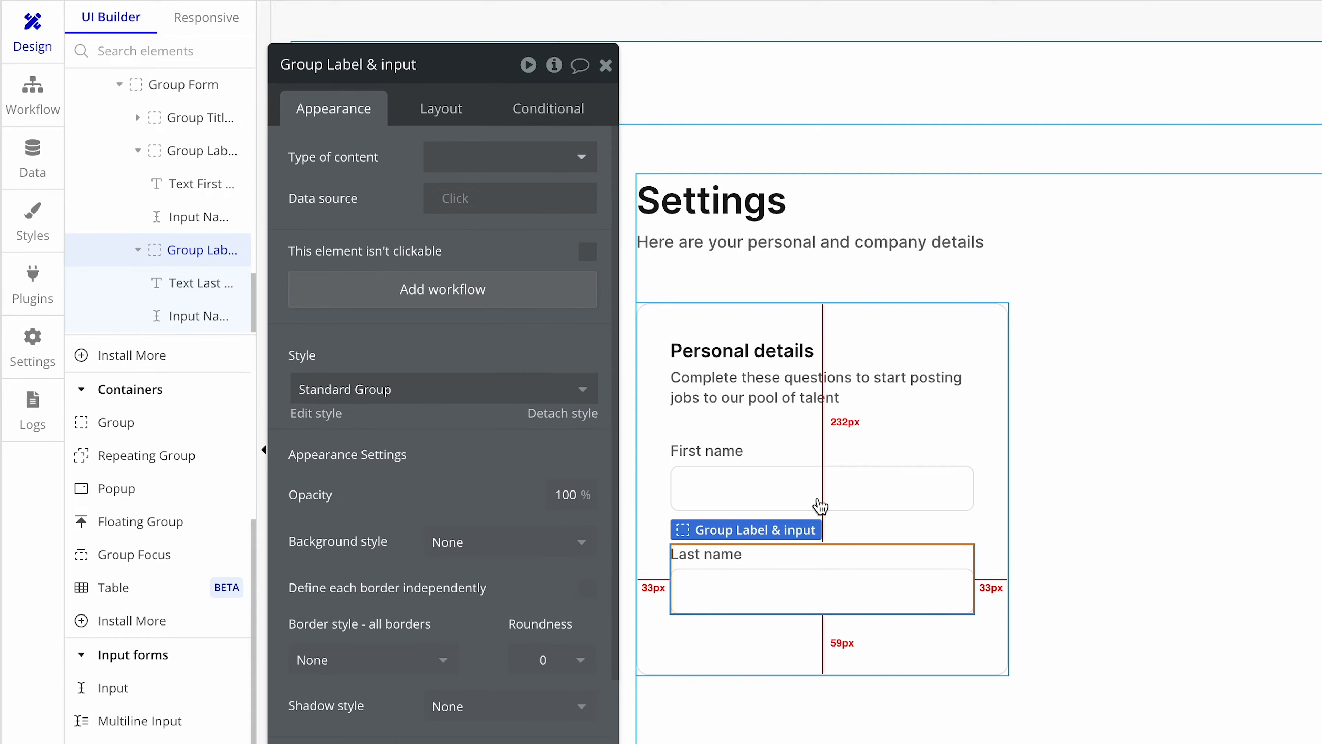
left_click(836, 464)
left_click_drag(411, 464, 443, 464)
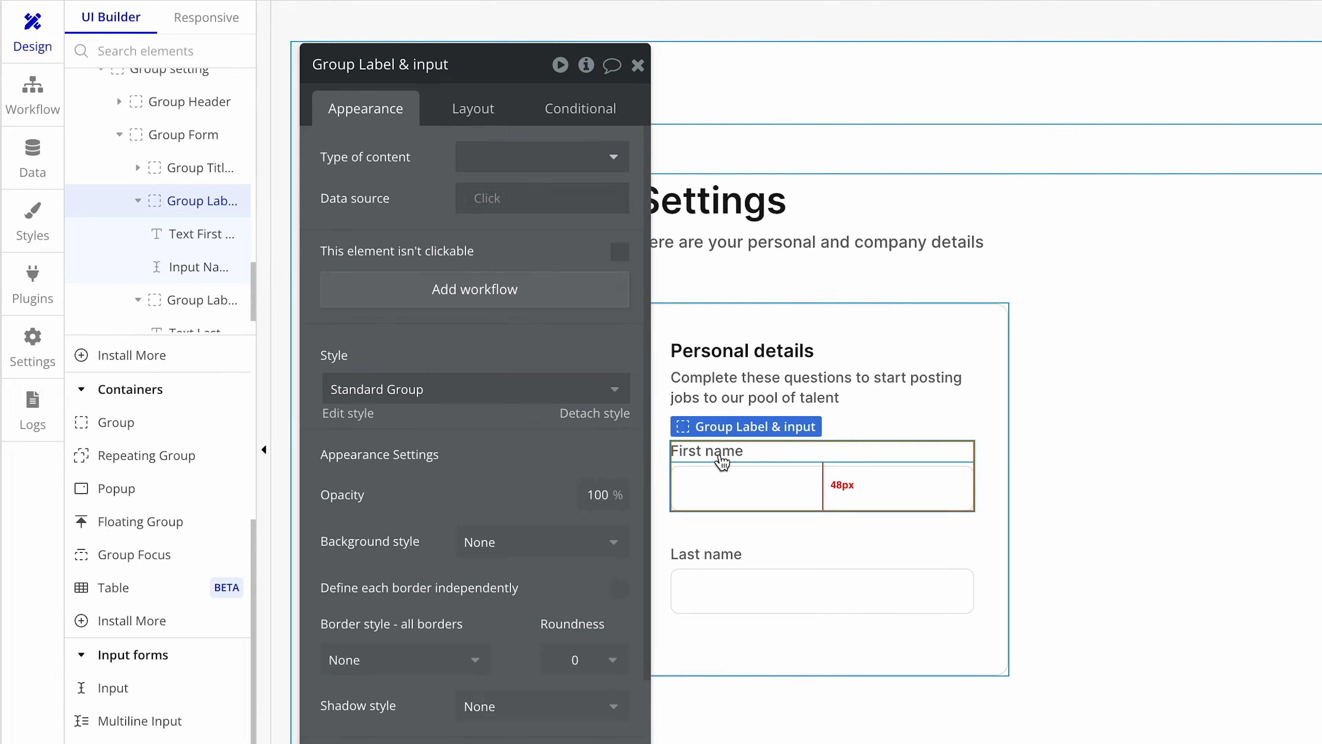
left_click(734, 566, "shift")
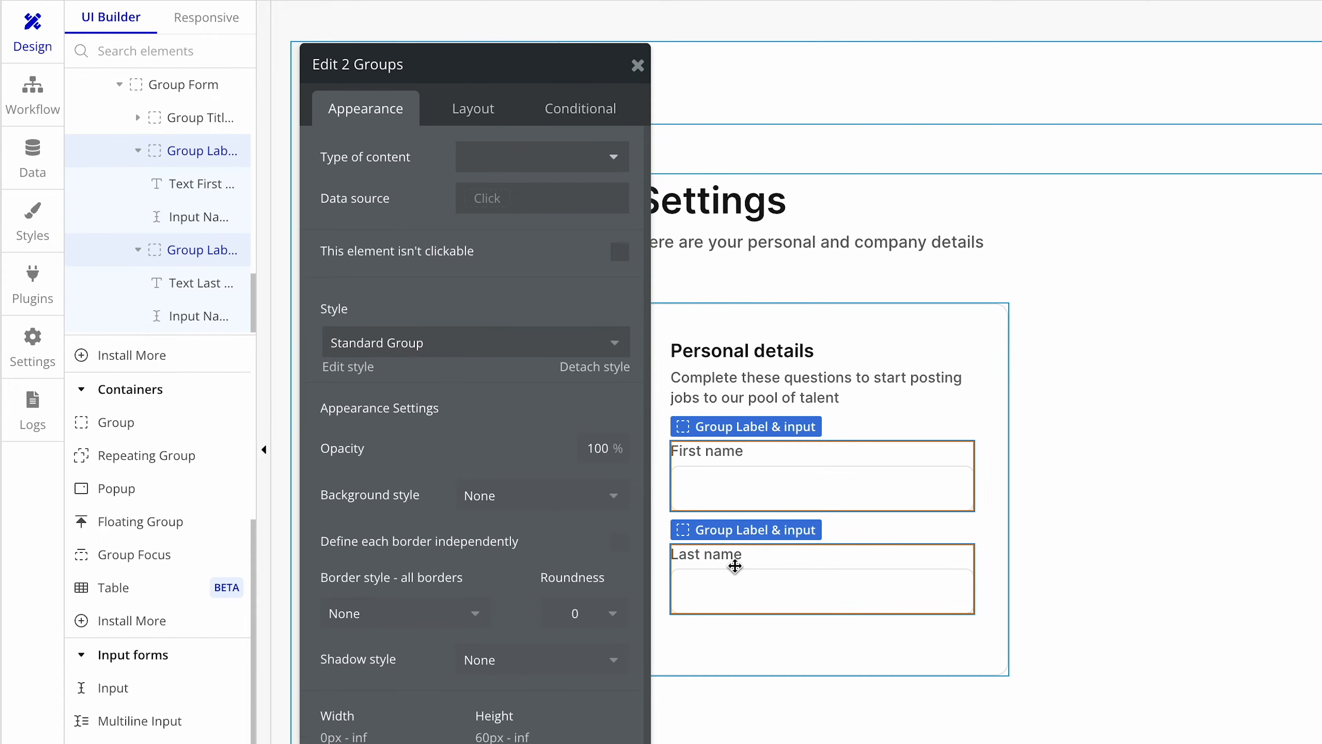
right_click(734, 566)
mouse_move(881, 505)
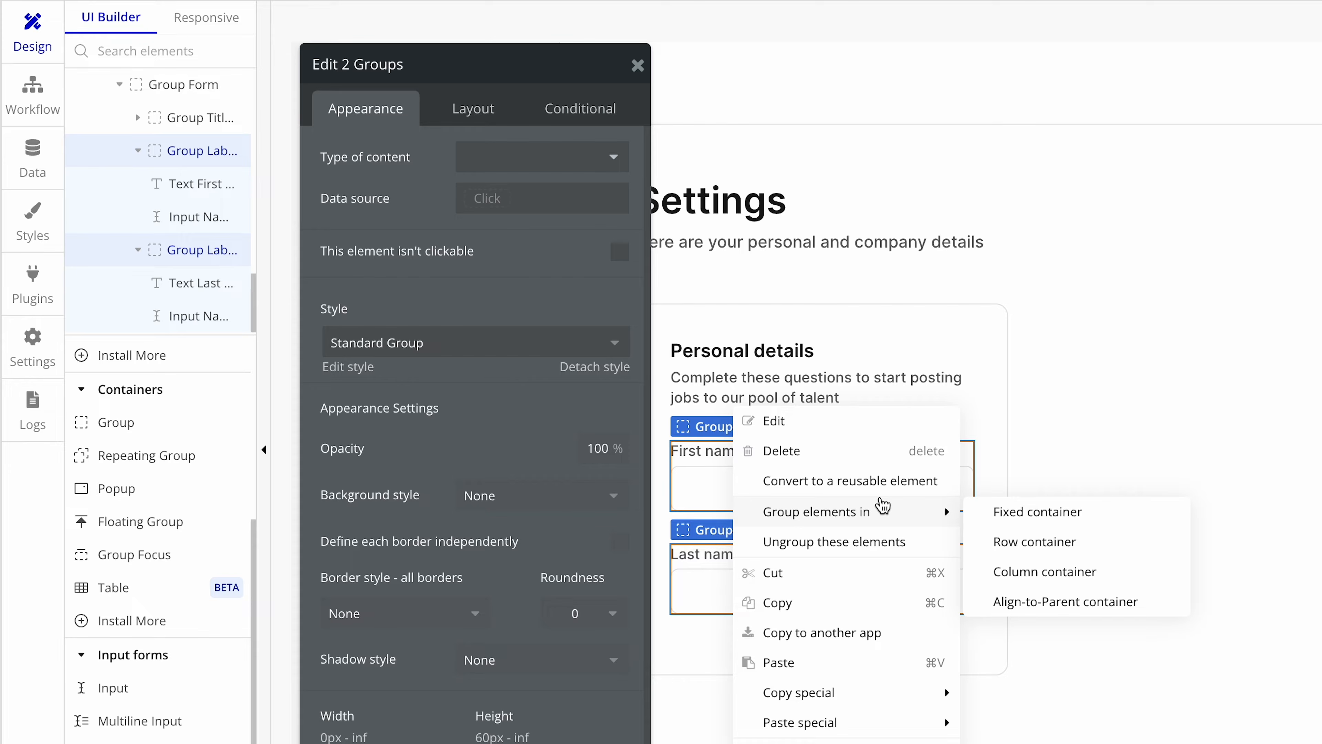
left_click(1025, 545)
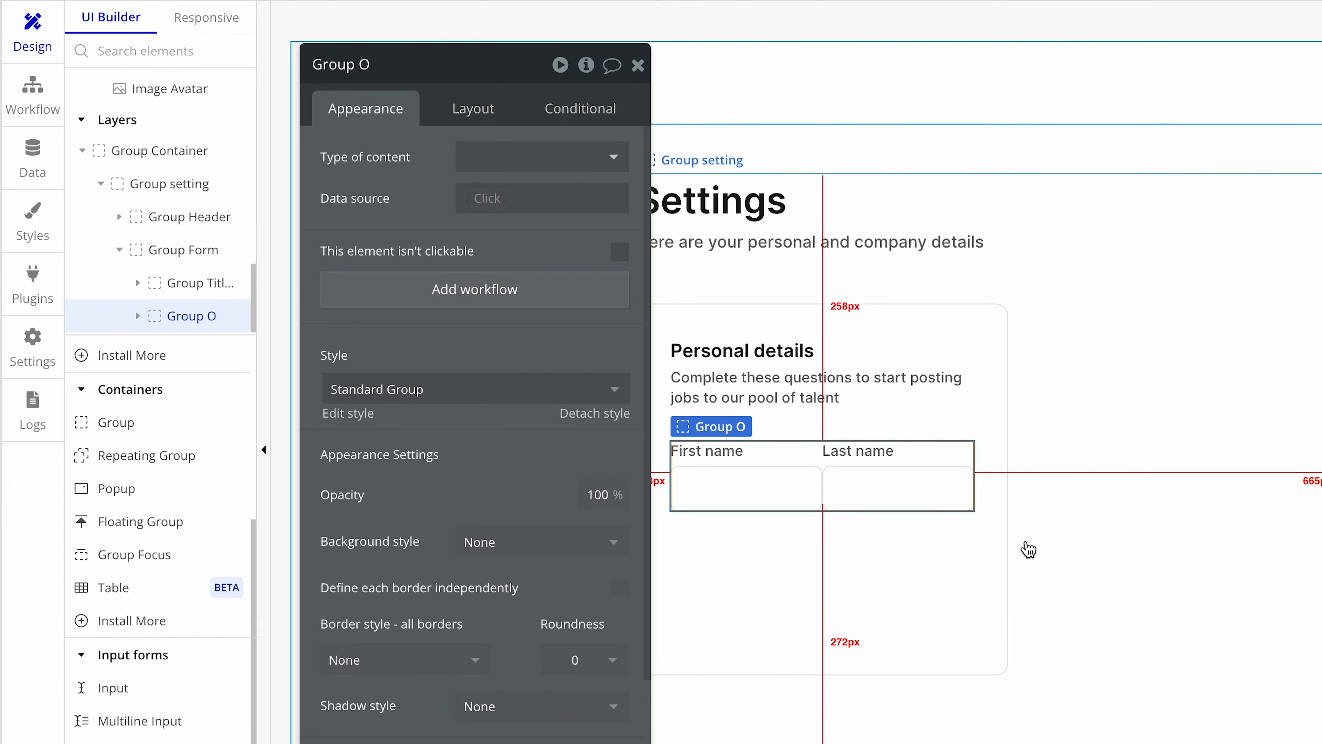
left_click(386, 76)
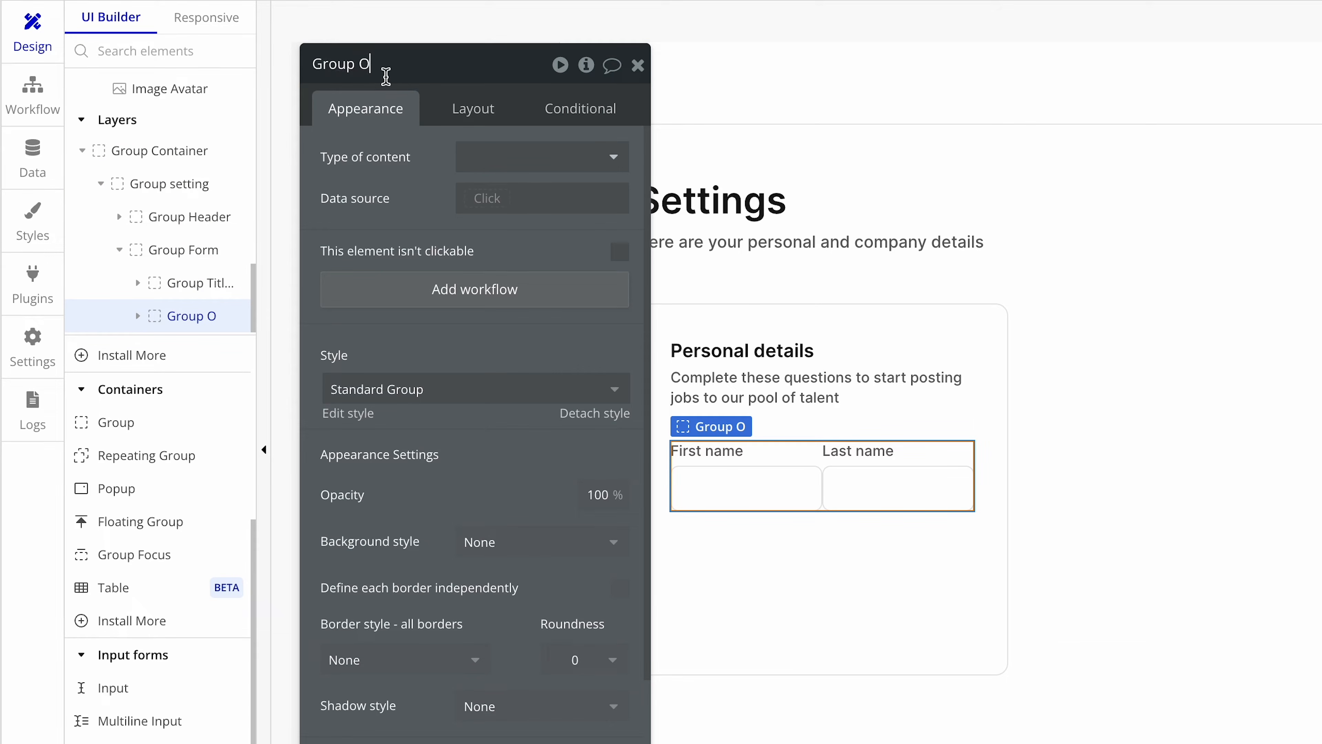
key("BackSpace")
Apply gap spacing between elements in Group Inputs with a column gap of 12 px
left_click(472, 108)
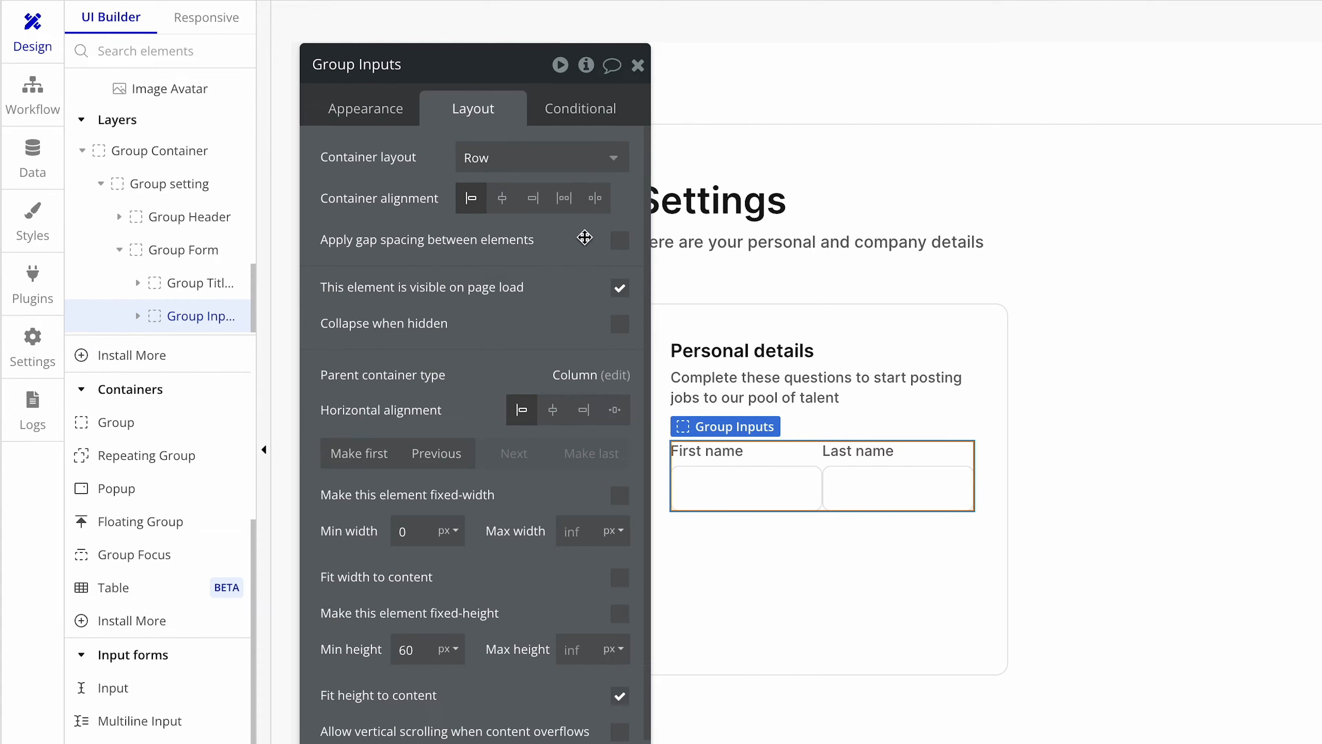
left_click(619, 241)
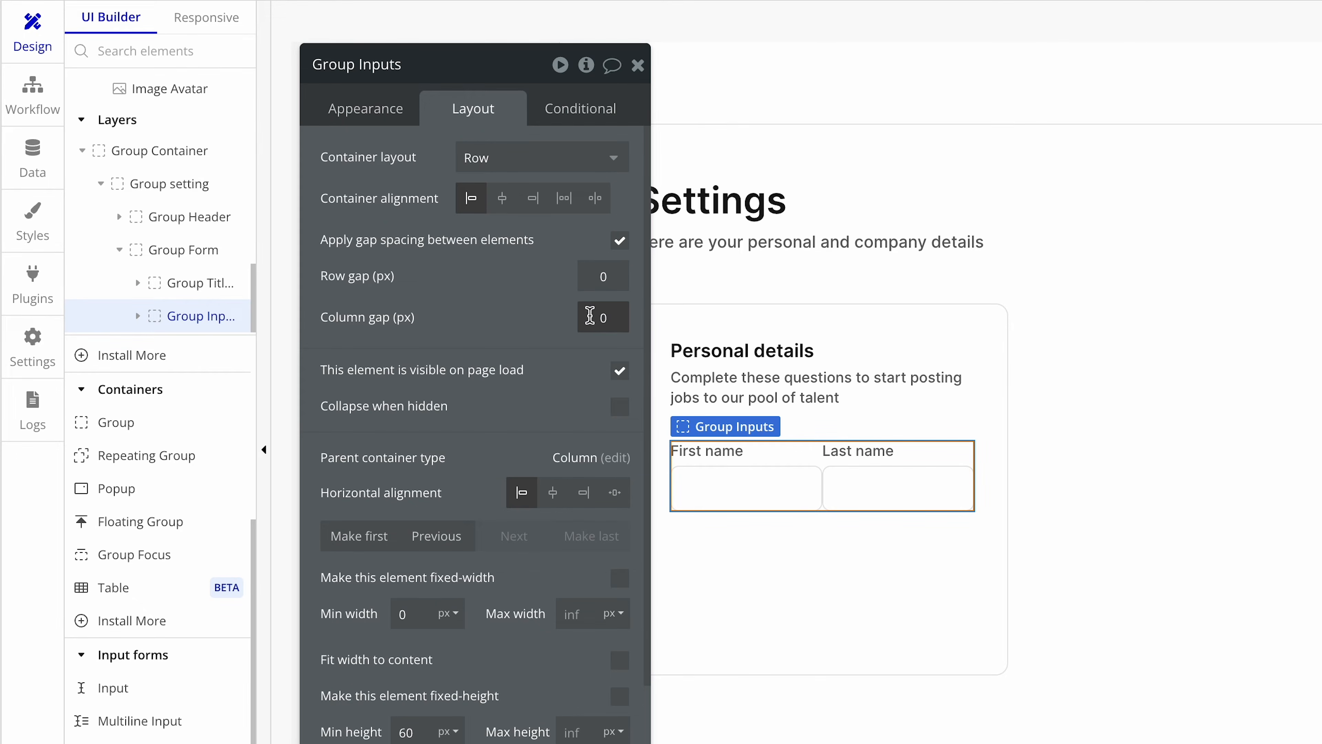
left_click(617, 318)
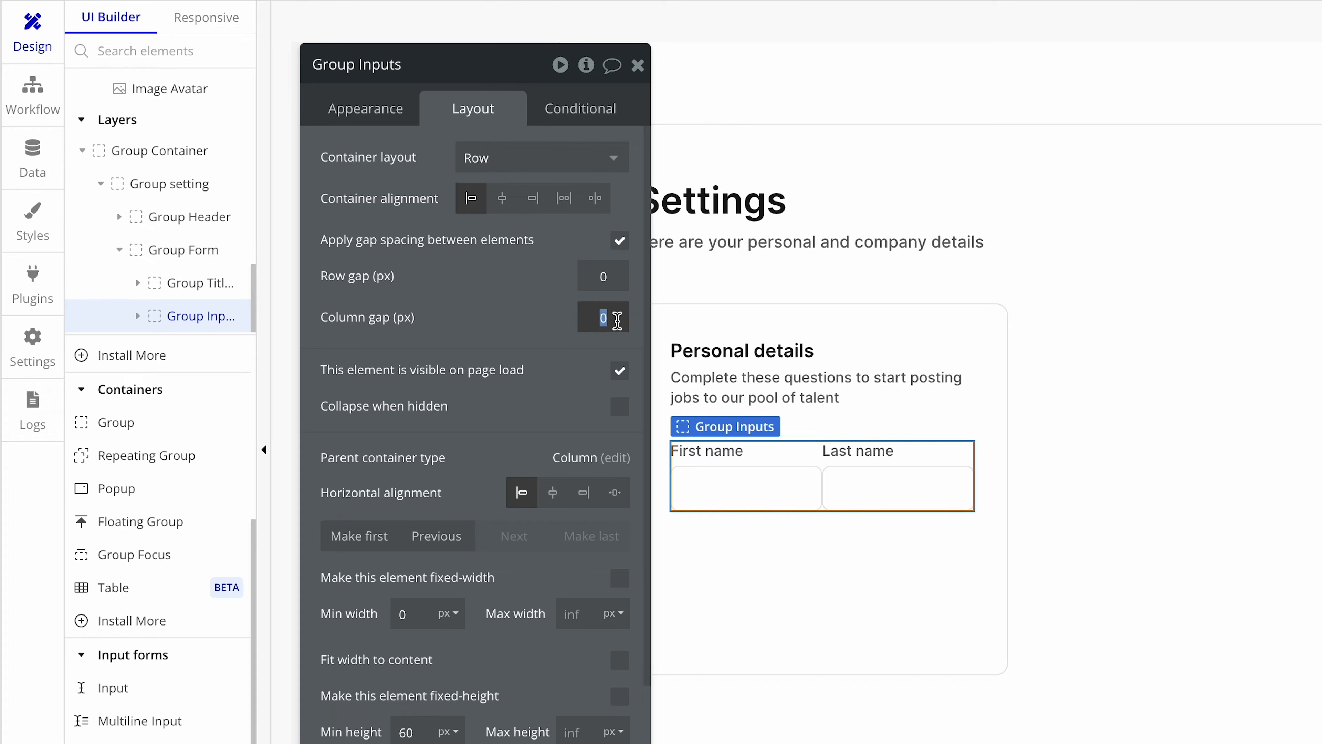
type("12")
left_click(513, 345)
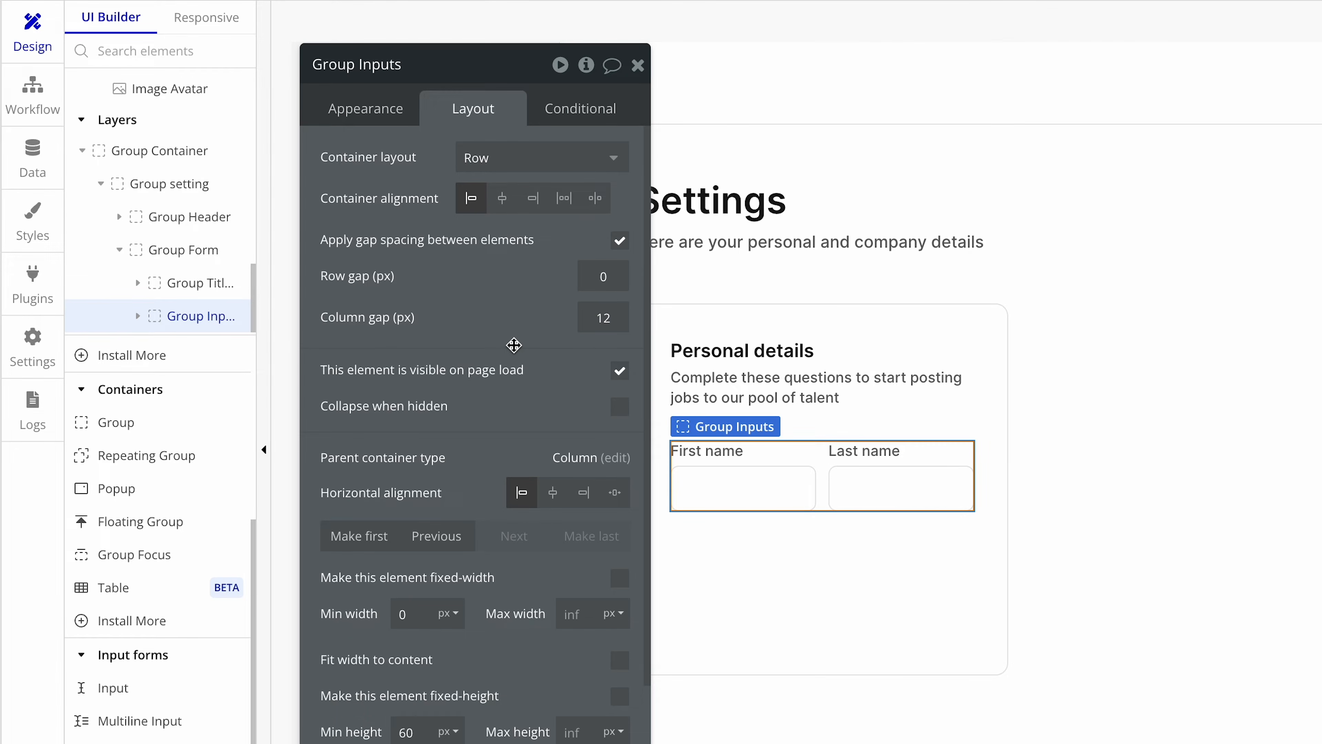
Copy the First name label-and-input group and paste it into Group Form below the name fields
left_click(797, 526)
left_click_drag(543, 373, 453, 368)
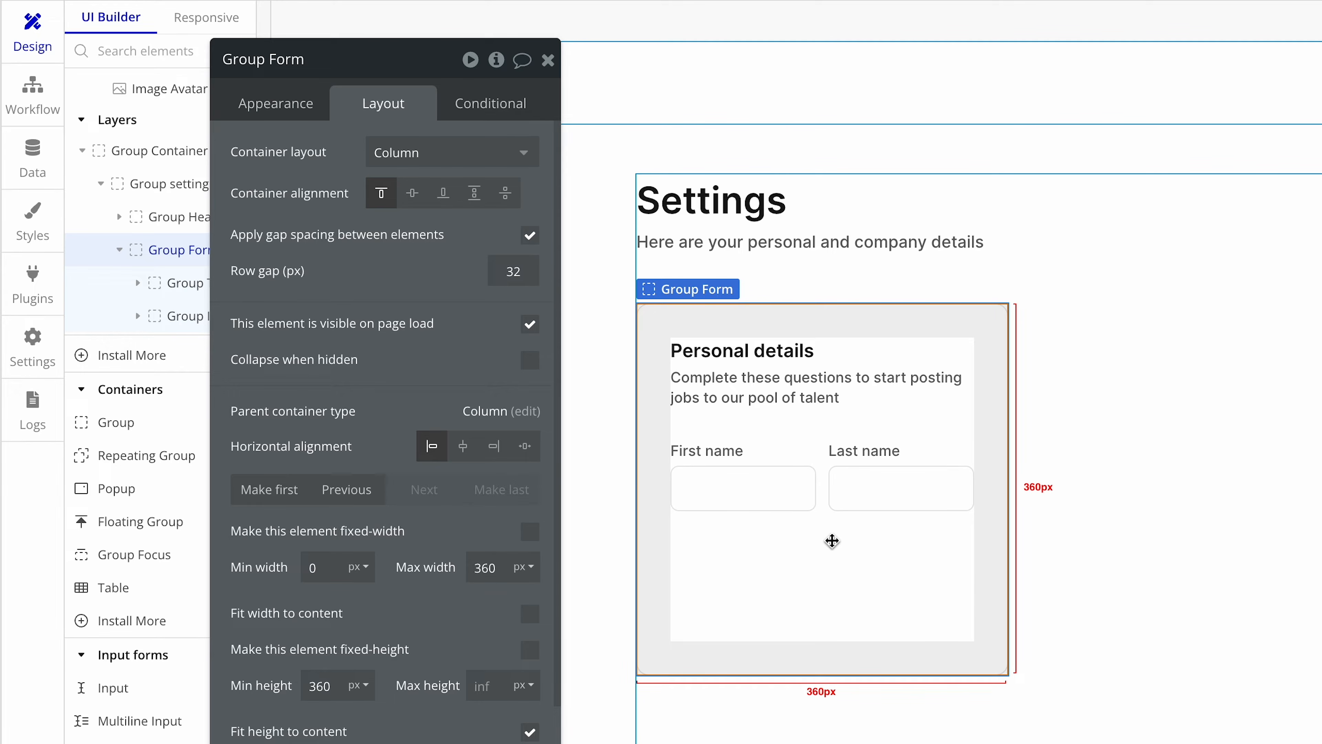
left_click(804, 464)
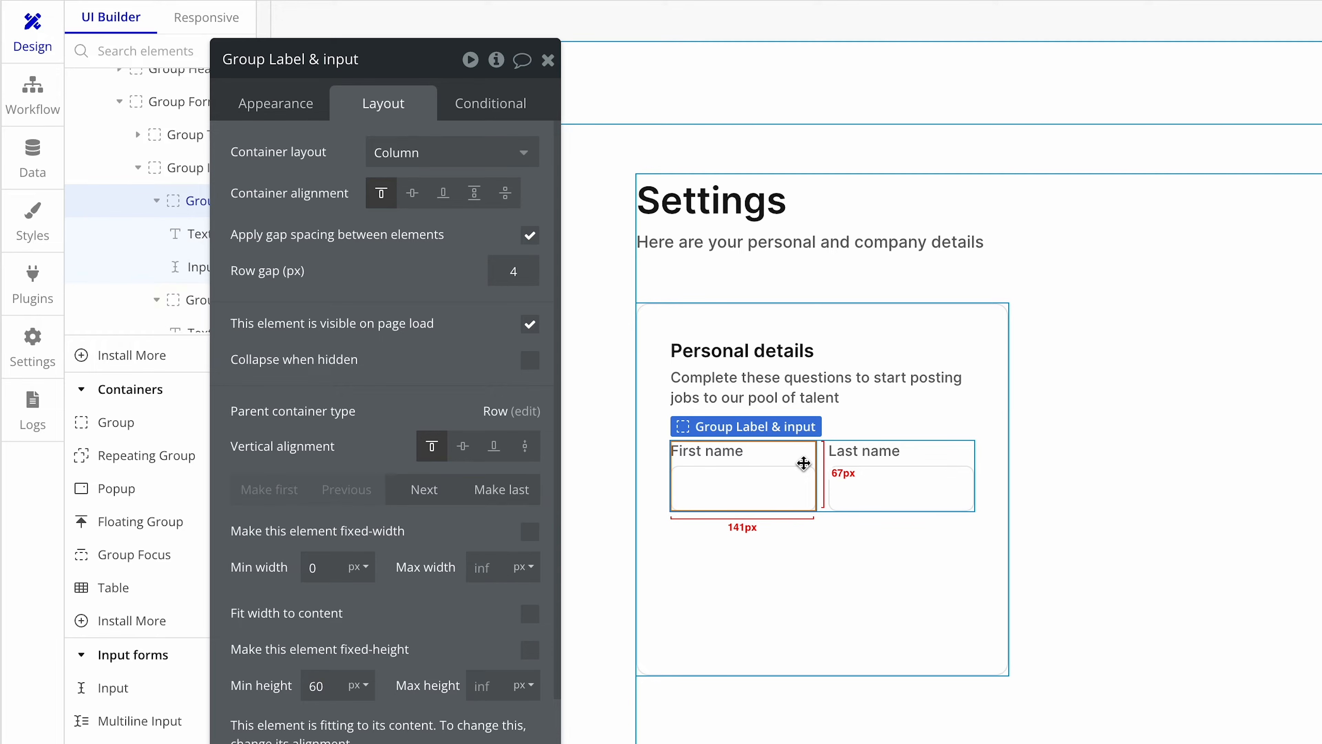
left_click(807, 548)
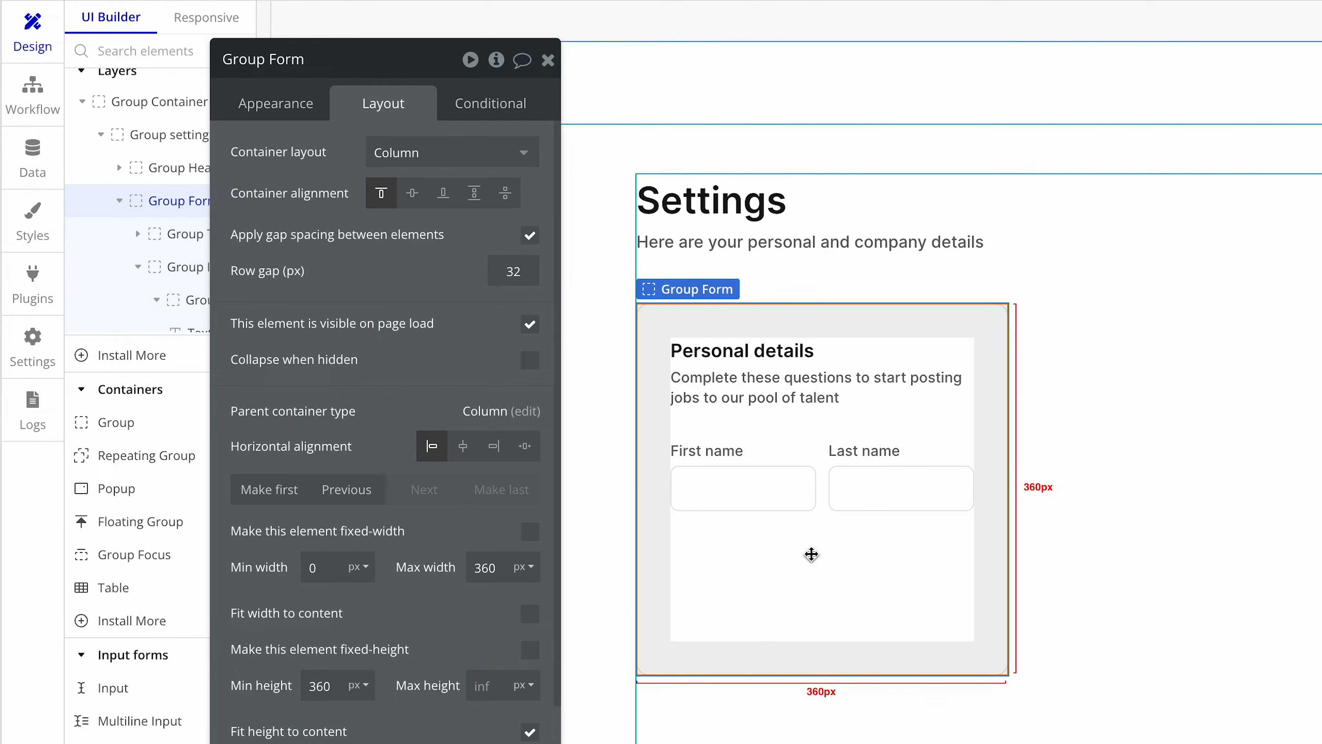
key("ctrl+v")
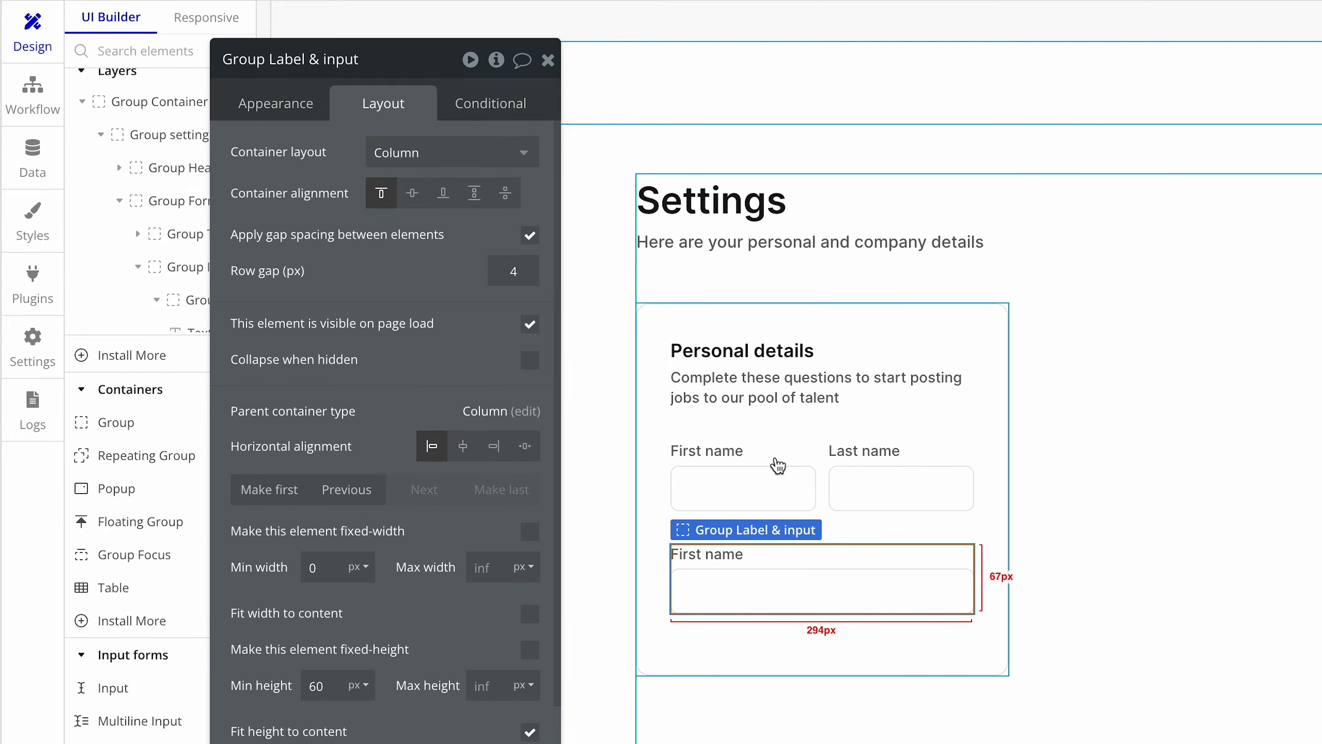
Rename the pasted group "Group Label & multiline"
left_click(324, 59)
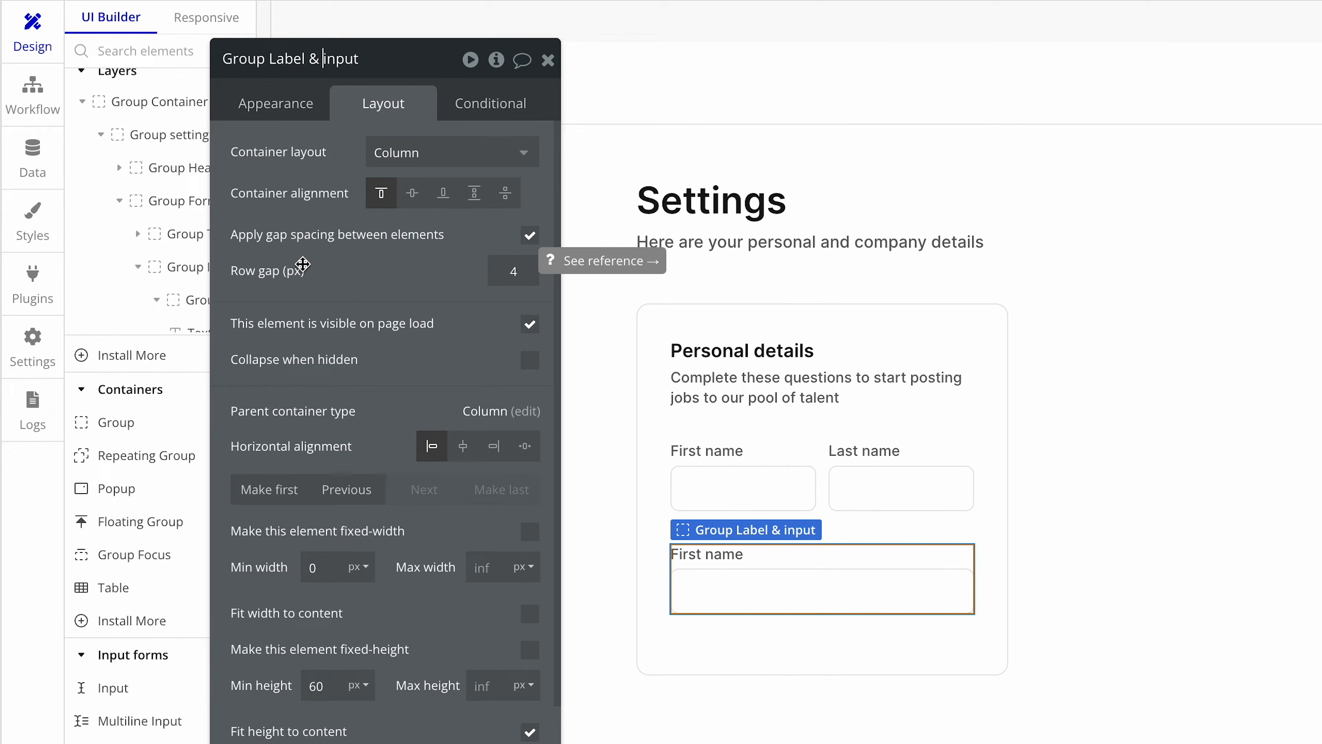
type("multiline")
left_click(273, 363)
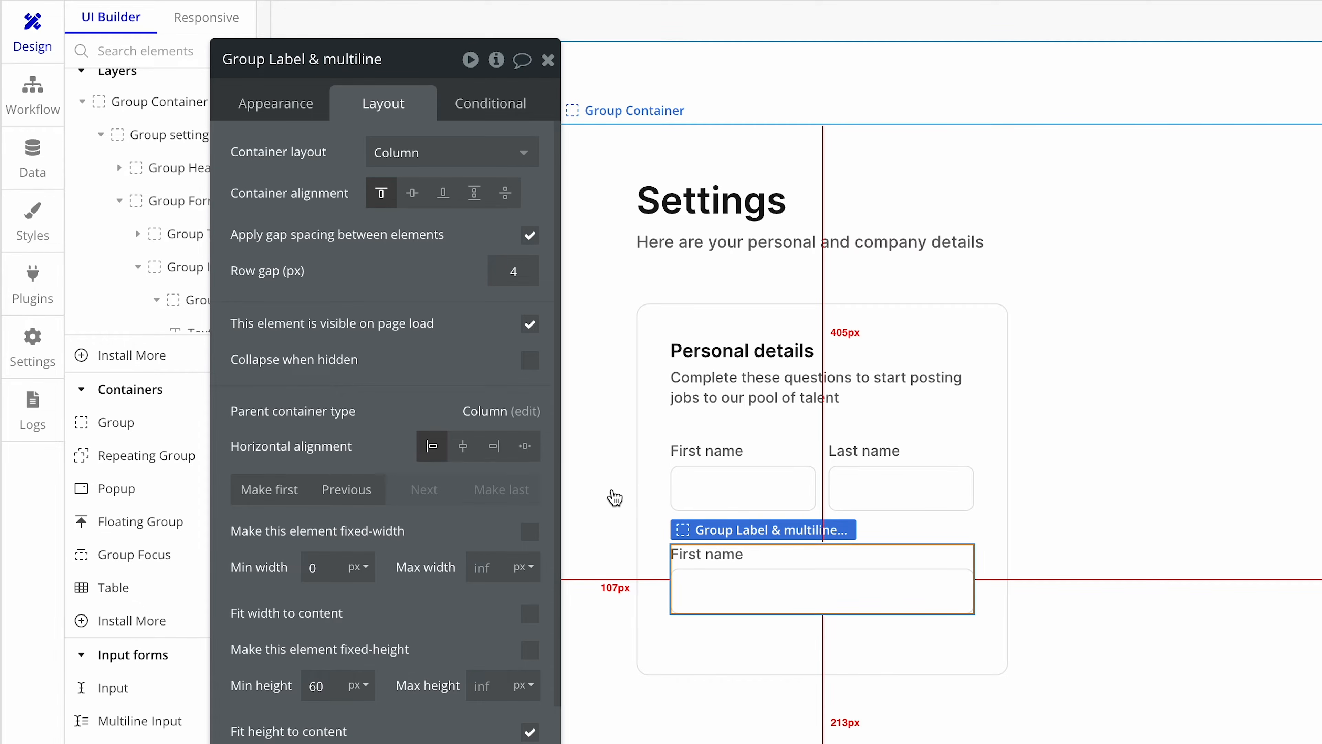
Change the label text in Group Label & multiline to "About"
left_click(693, 553)
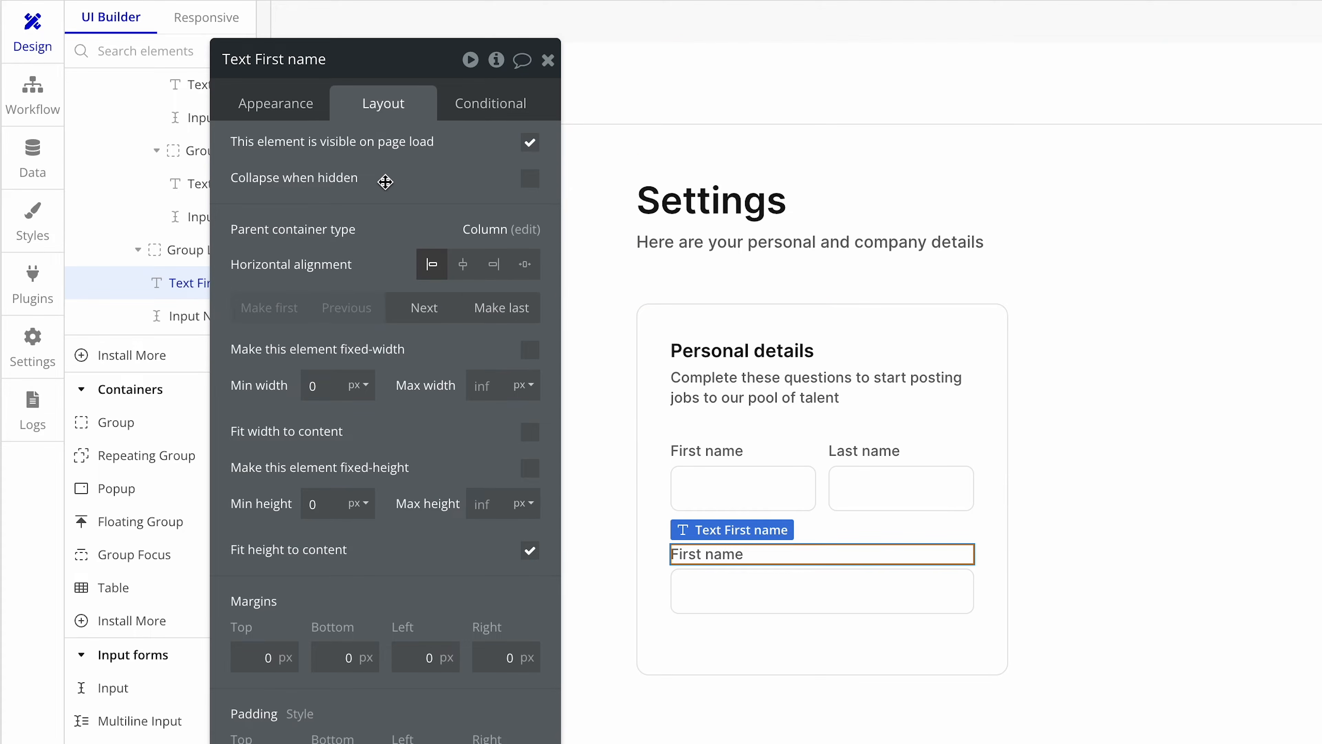
left_click(308, 111)
triple_click(316, 158)
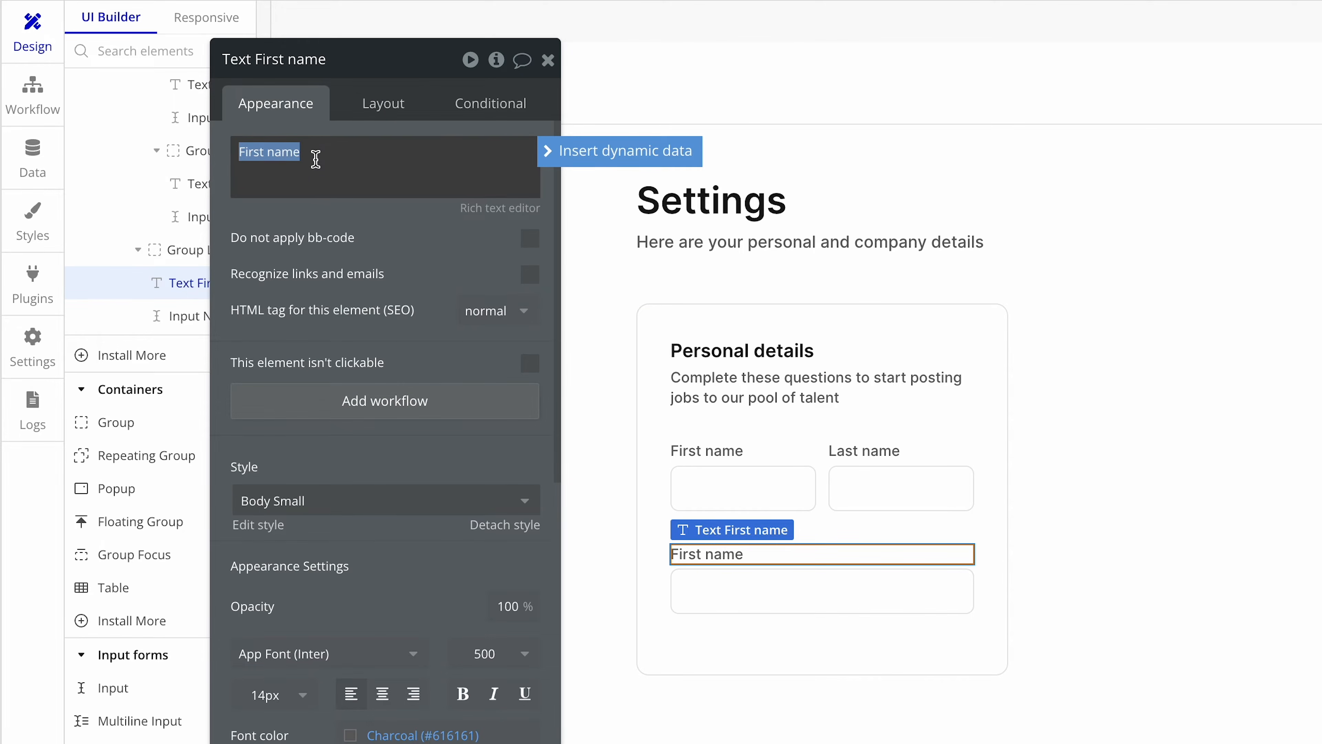
type("About")
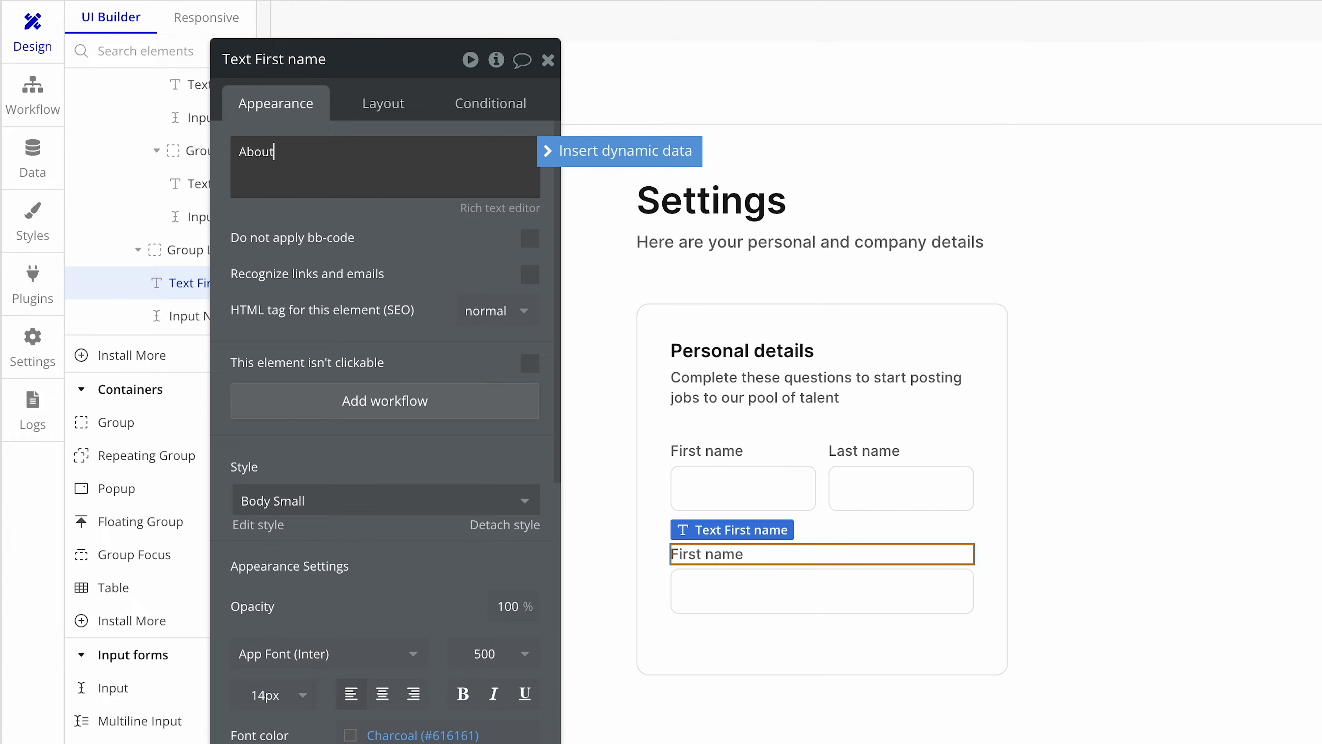
left_click_drag(354, 245, 414, 250)
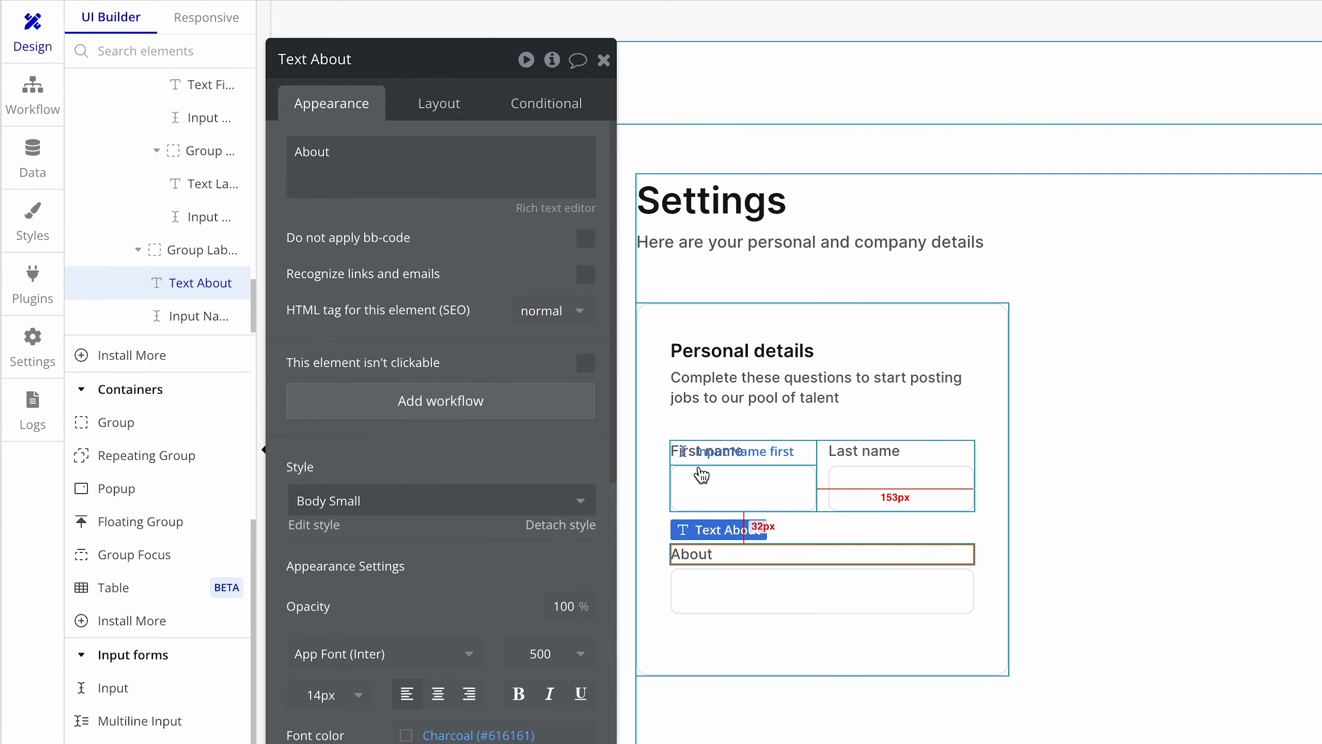
Replace the element type of the input below the "About" label with Multiline Input
left_click(710, 583)
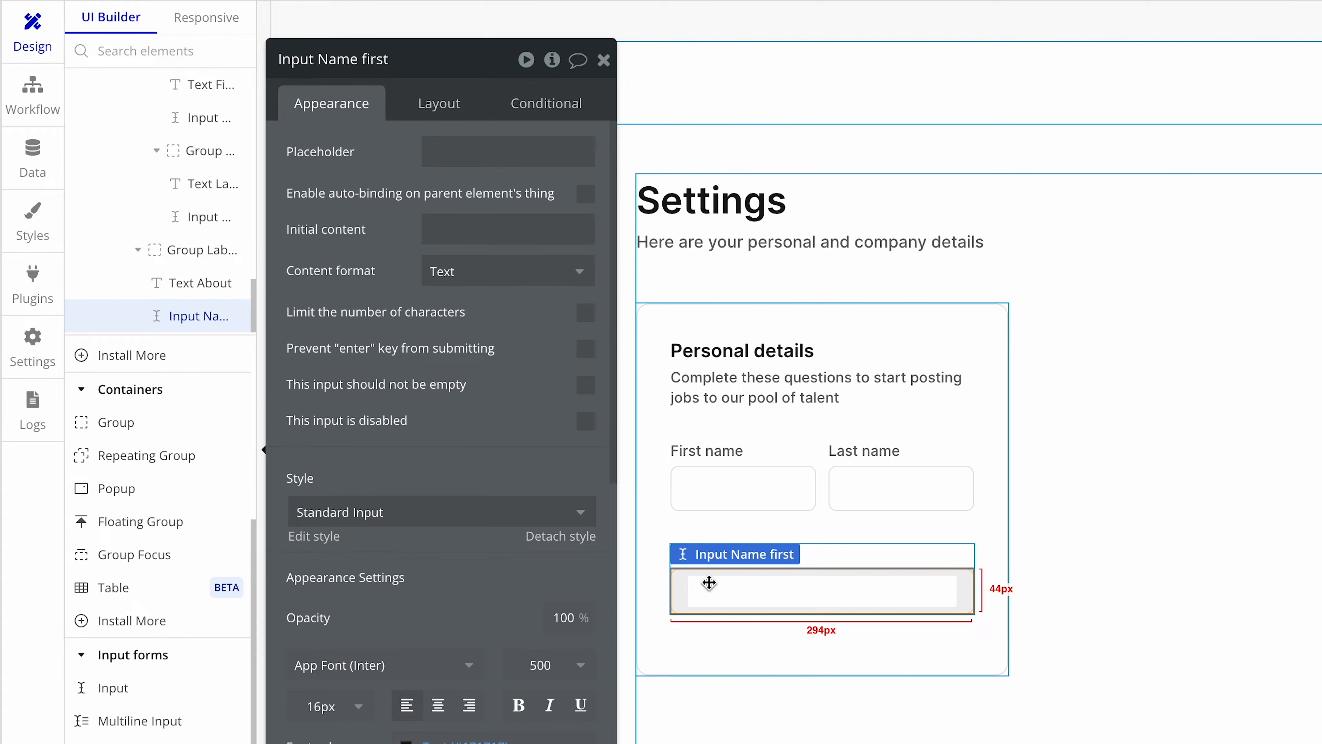
right_click(736, 583)
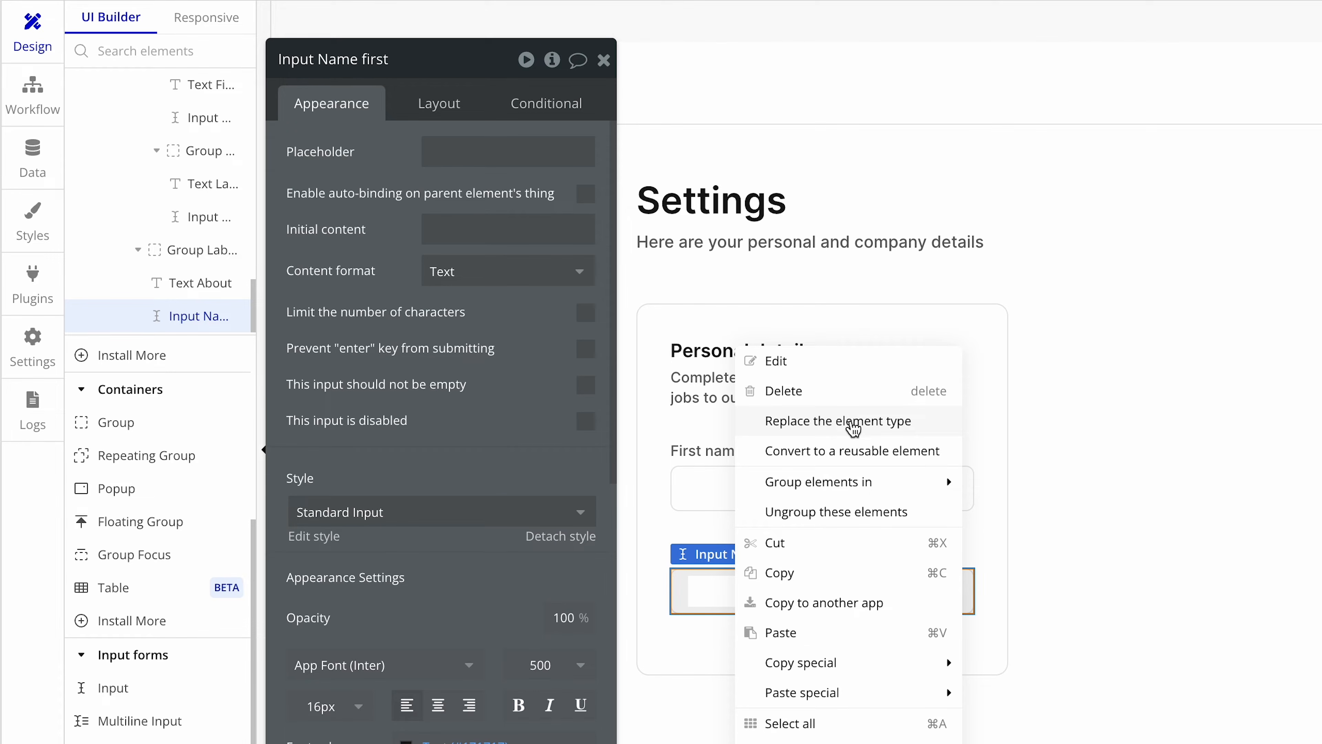
left_click(903, 422)
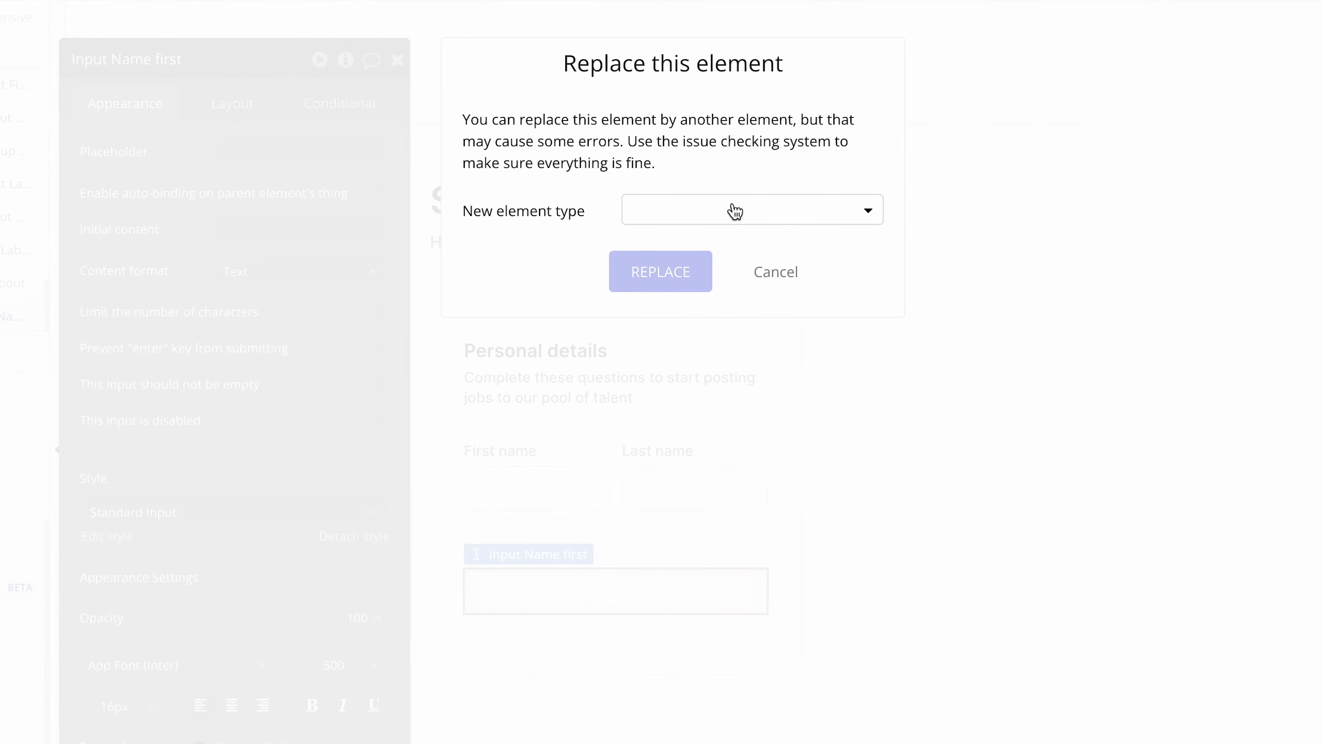
left_click(735, 212)
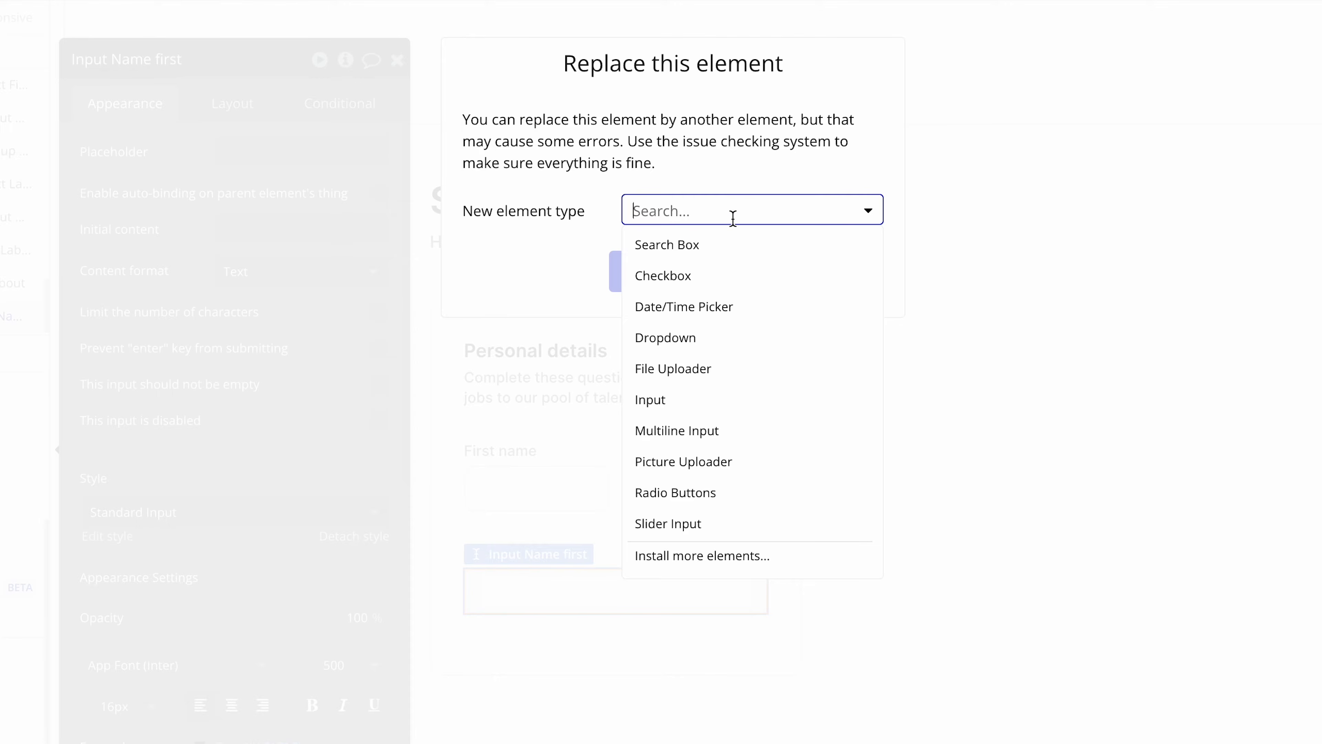
left_click(752, 425)
left_click(669, 274)
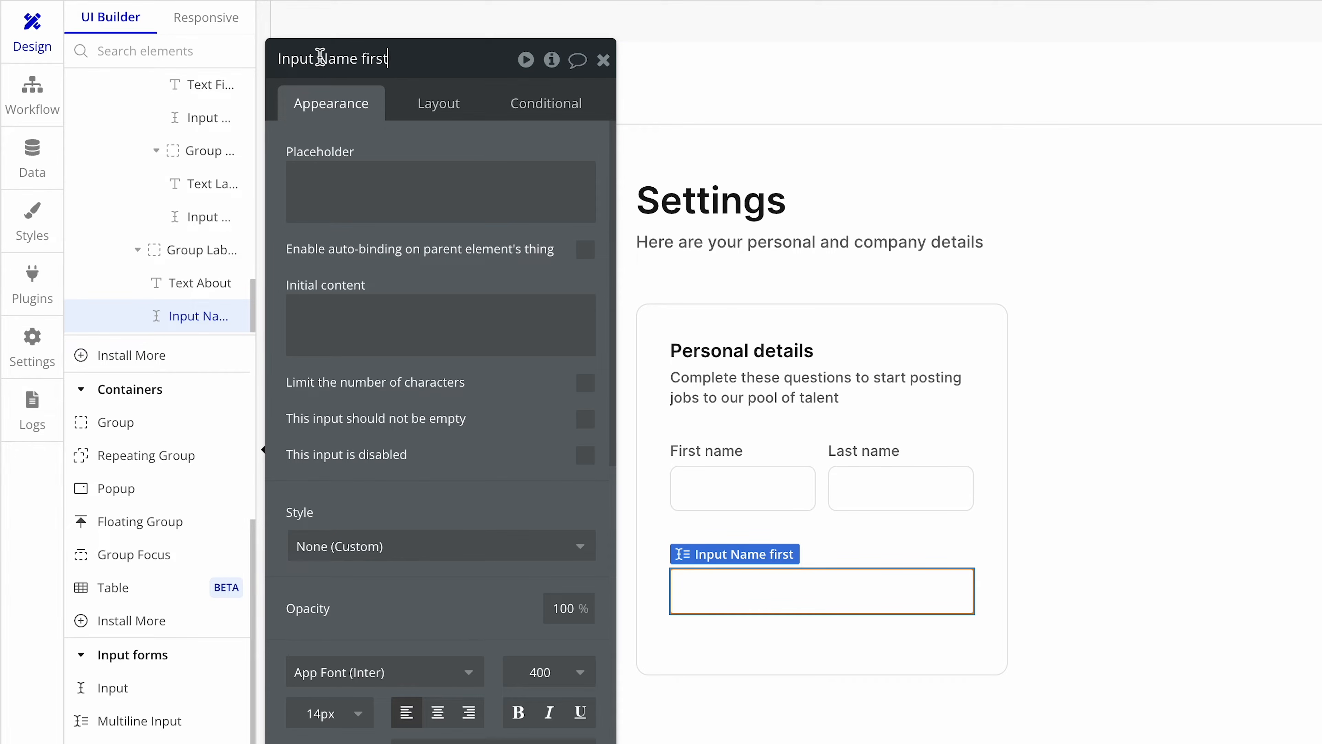
Rename the multiline input below the "About" label "Input About"
left_click_drag(320, 57, 391, 63)
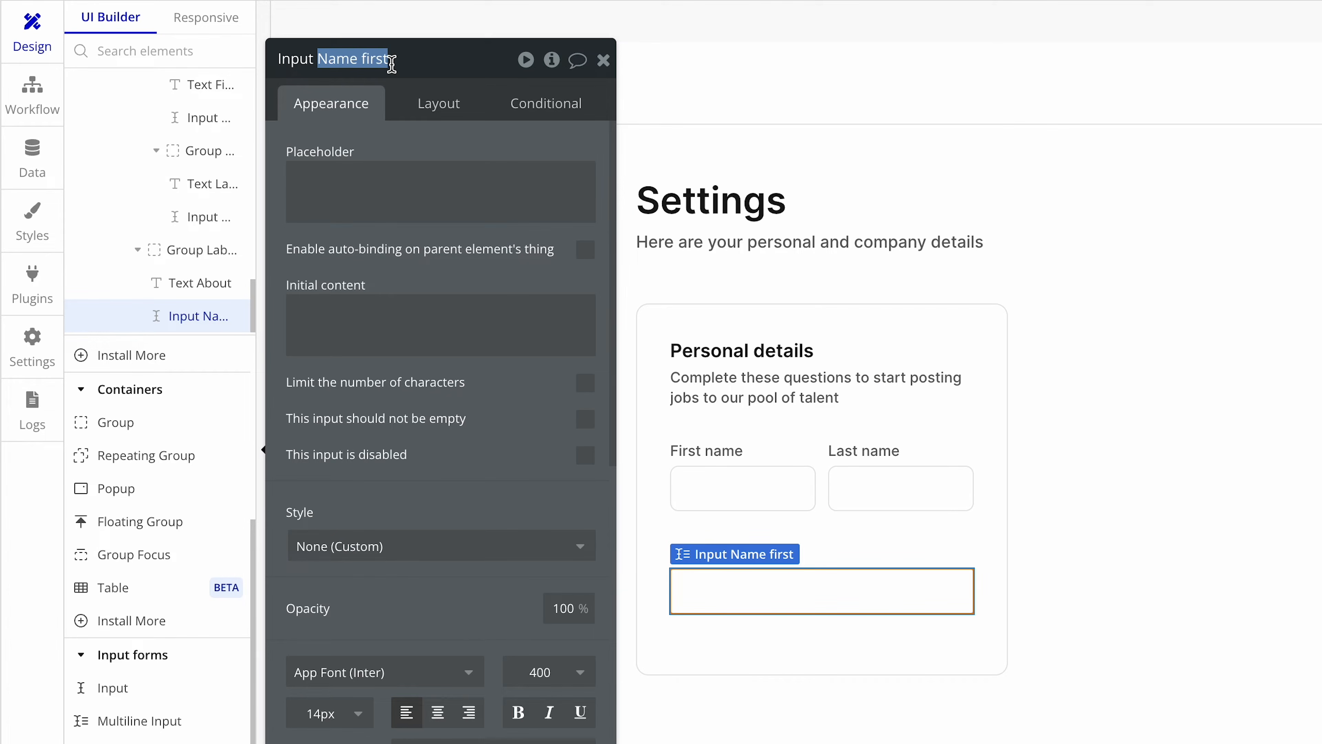
type("About")
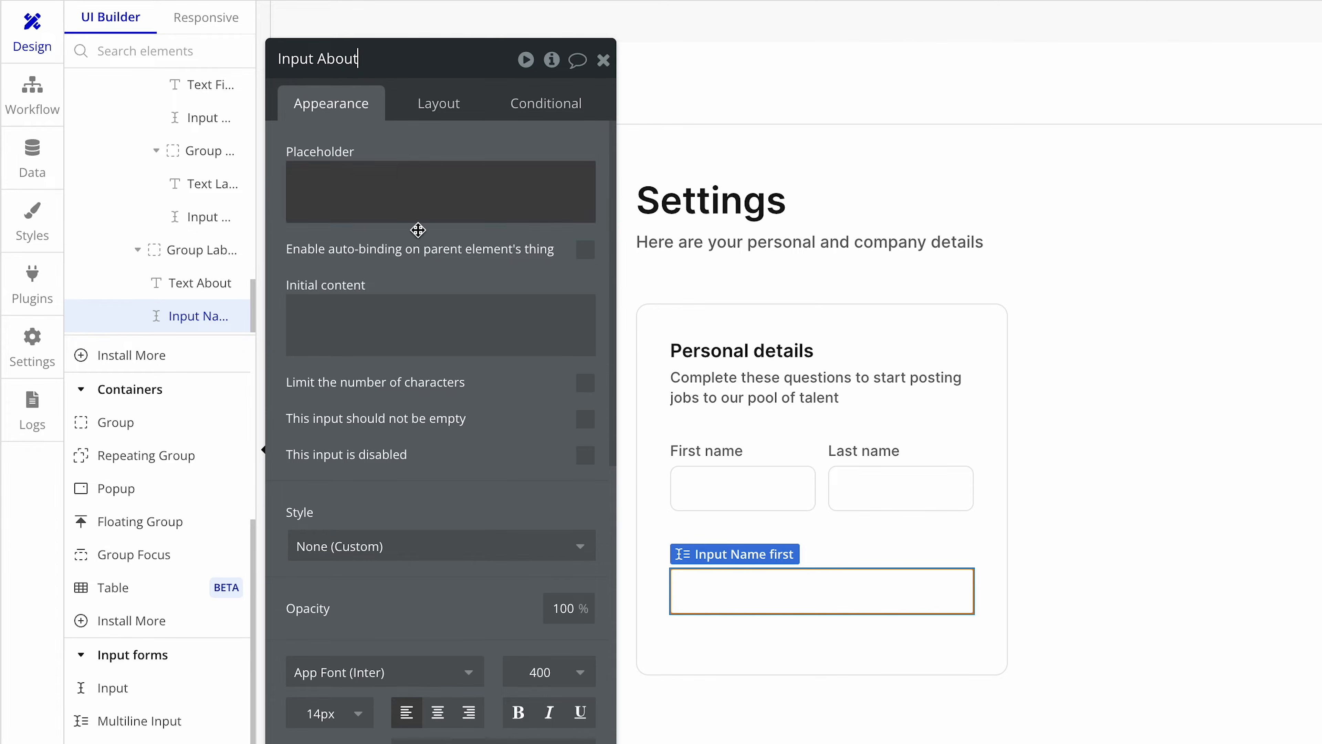
left_click_drag(452, 423, 457, 384)
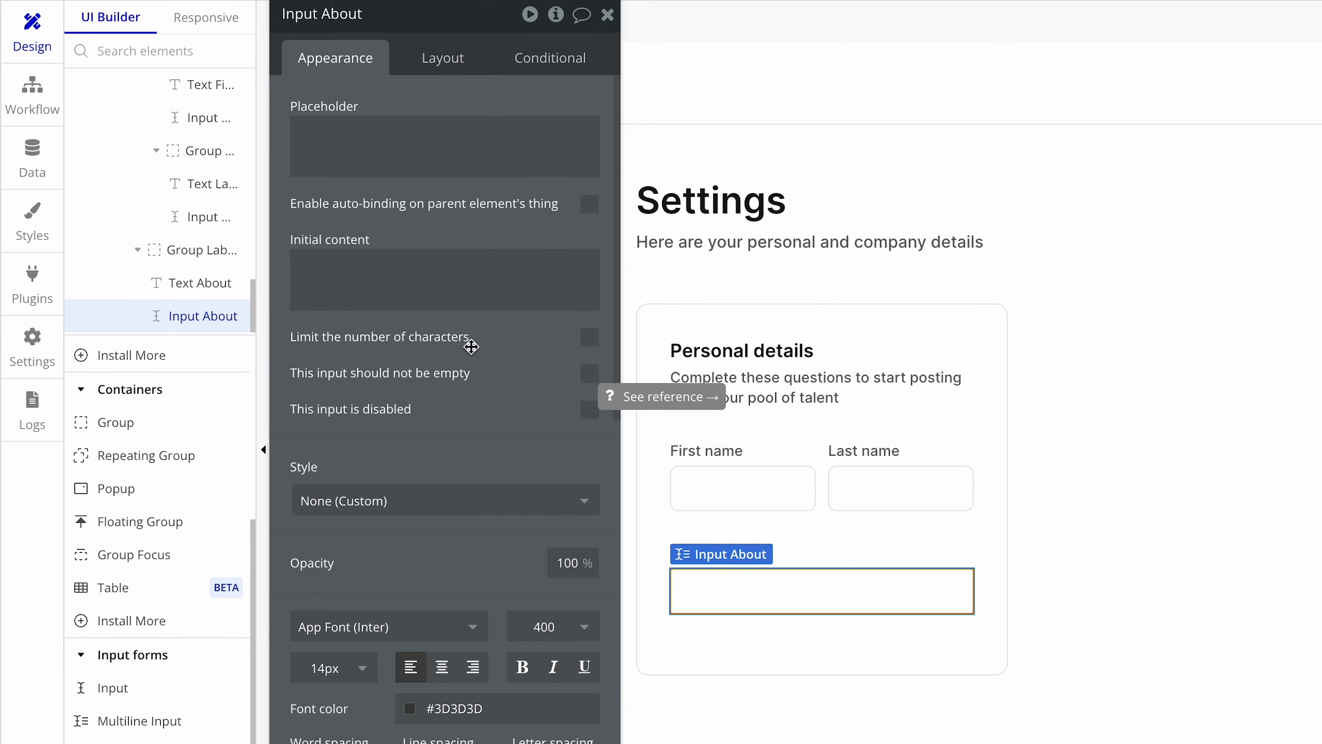
Set the fixed height of Input About to 88 px
left_click(434, 67)
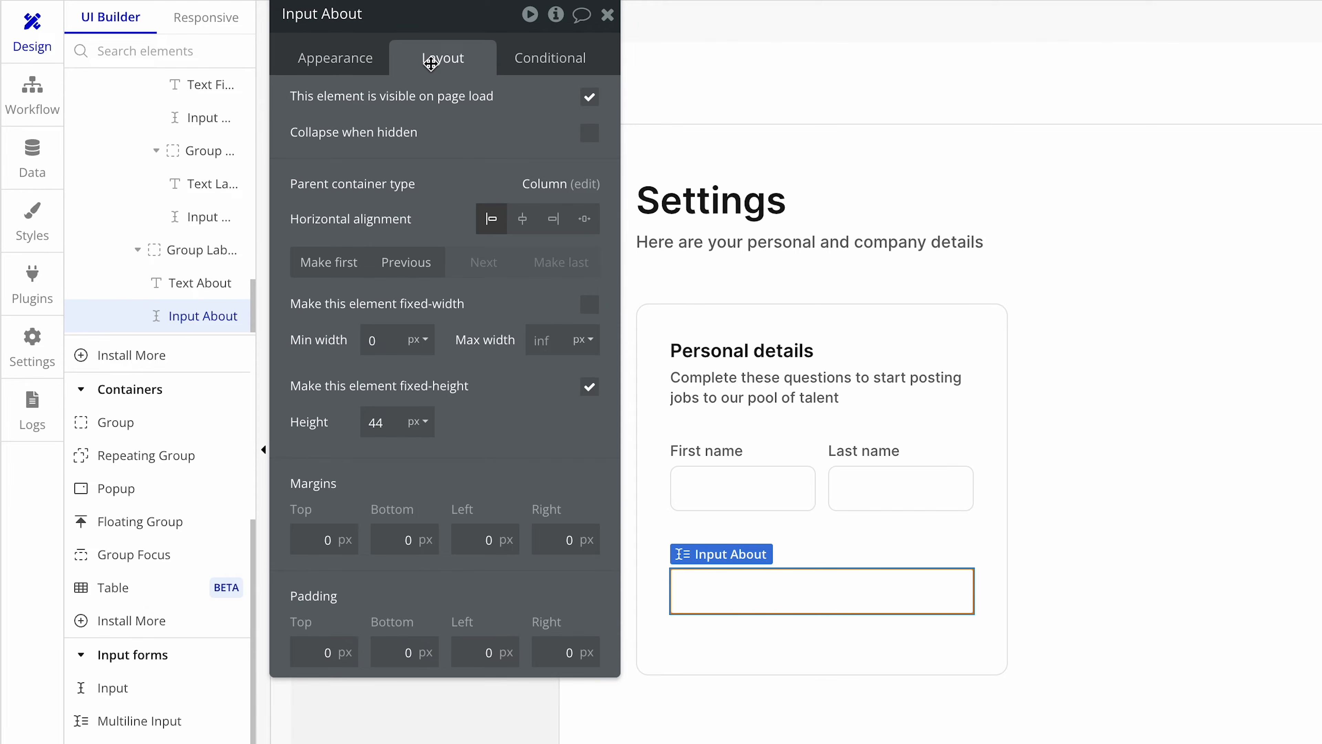
double_click(378, 423)
type("88")
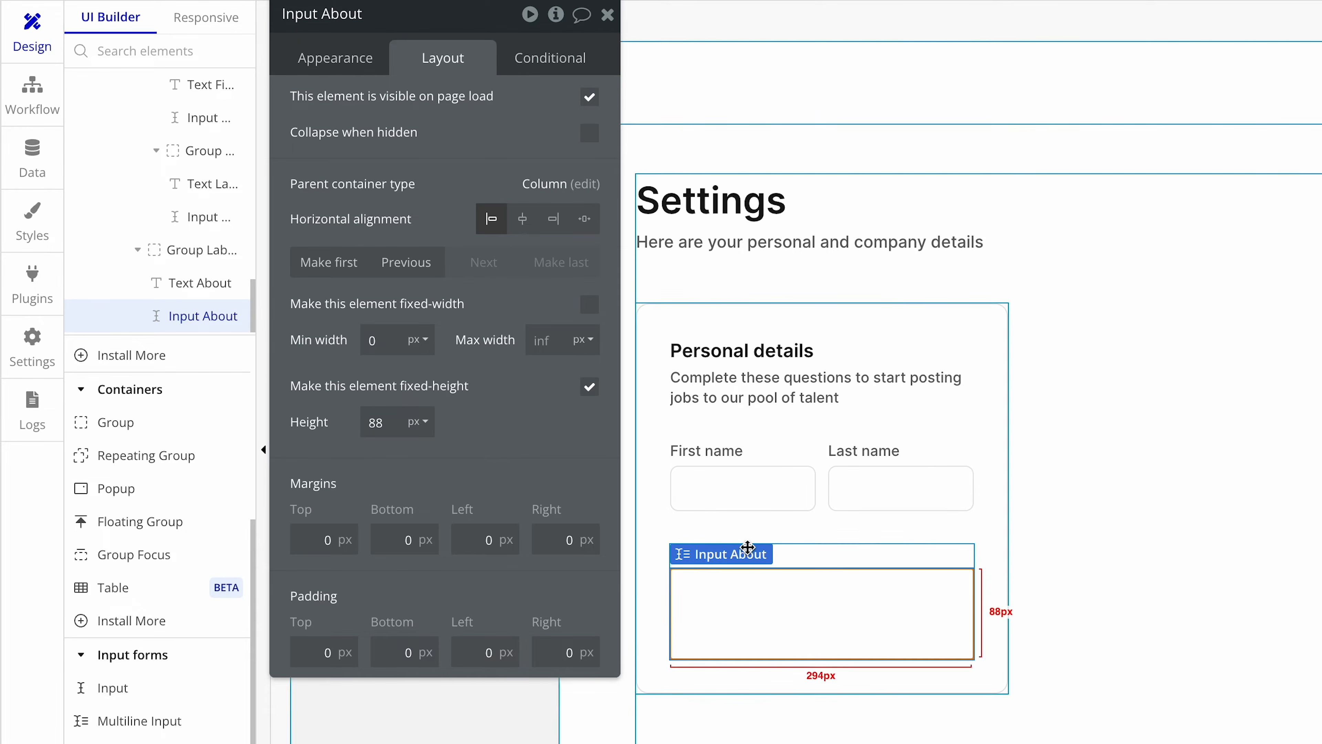
left_click(841, 537)
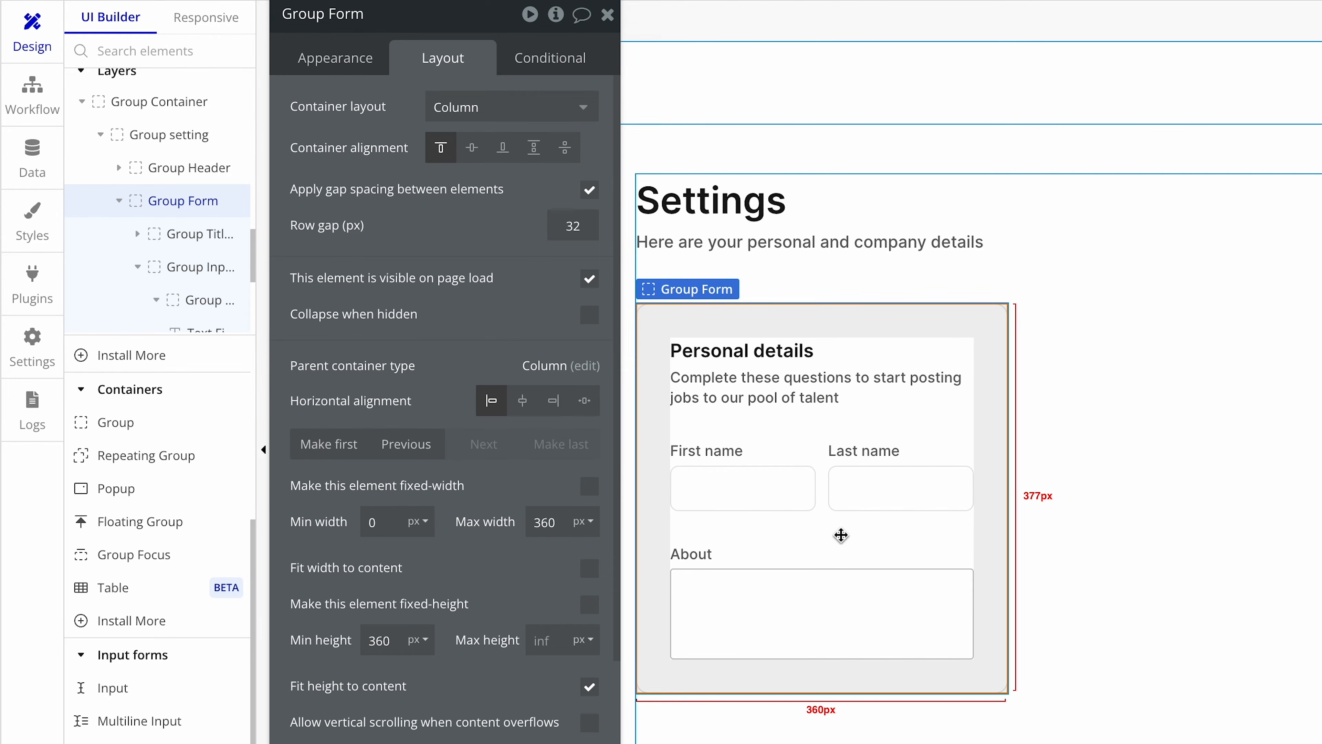
Apply the Standard Multiline Input style to Input About in the personal details card
left_click(832, 596)
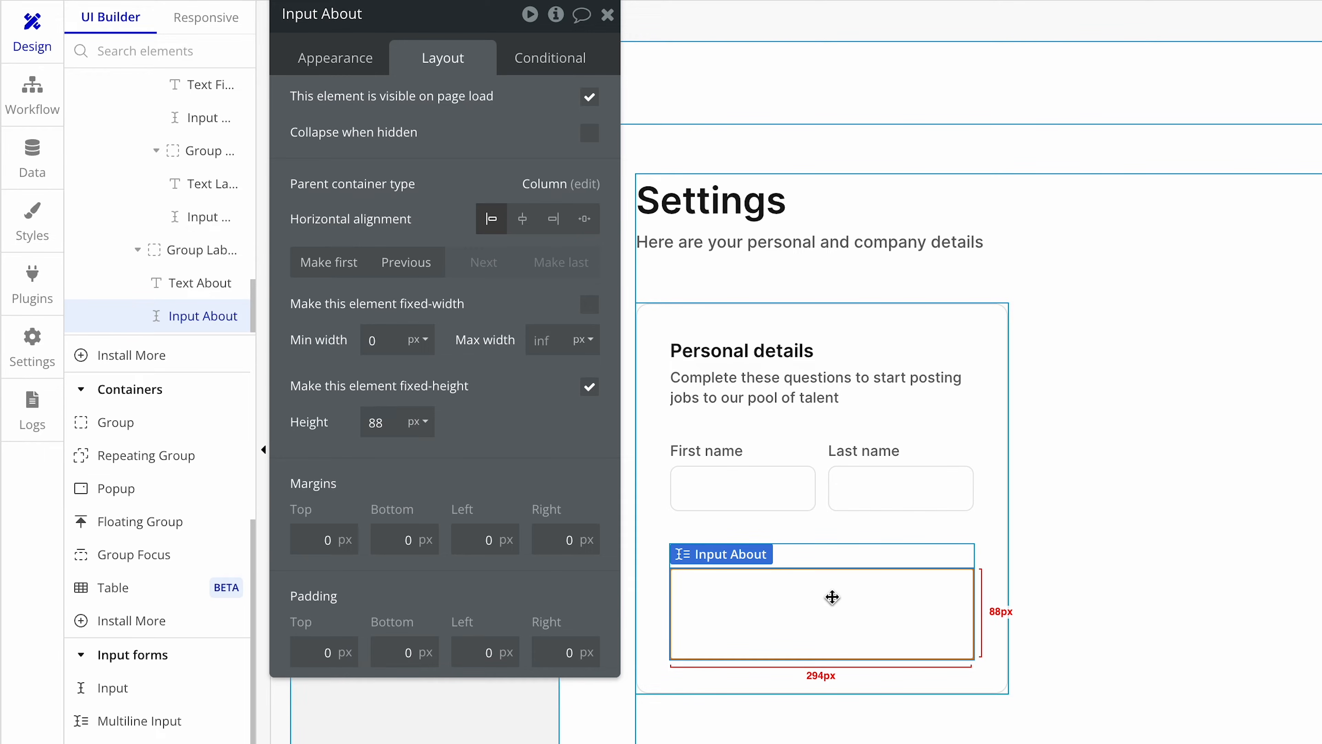
left_click(337, 56)
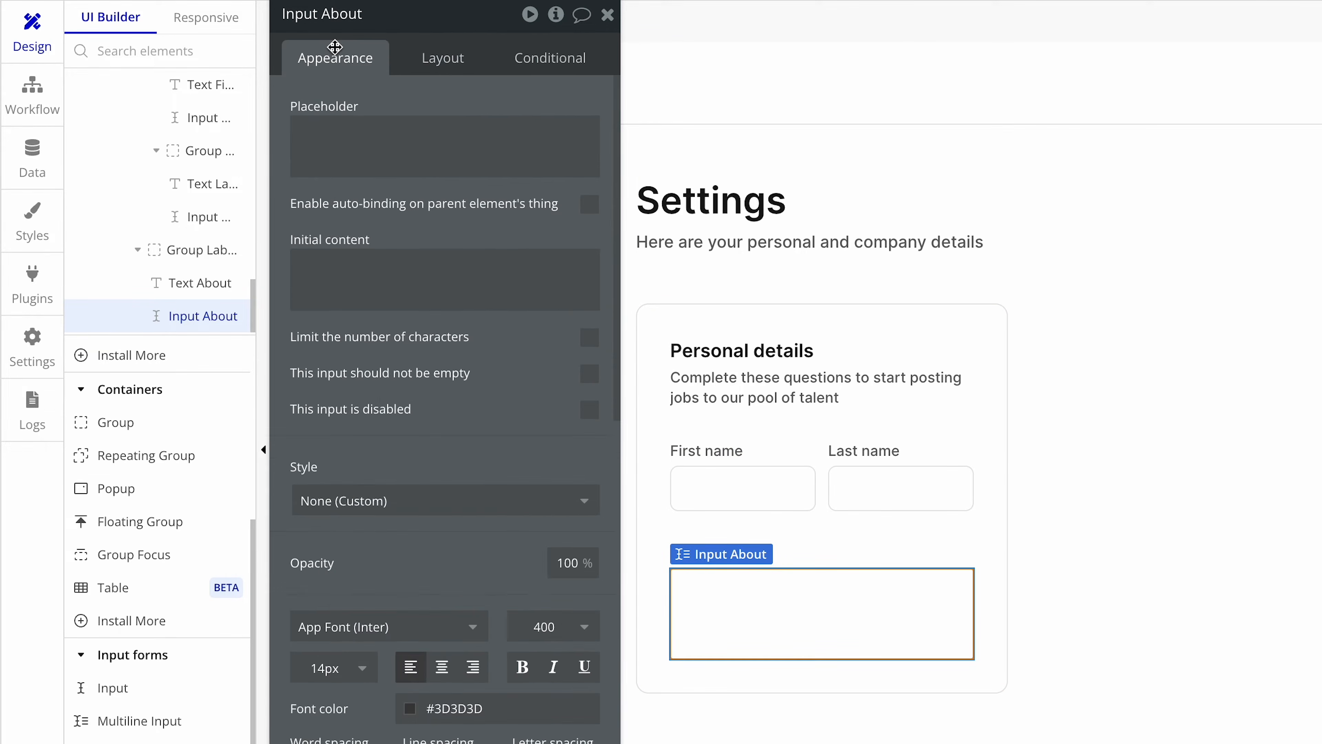
scroll(376, 424, "down", 3)
left_click(424, 376)
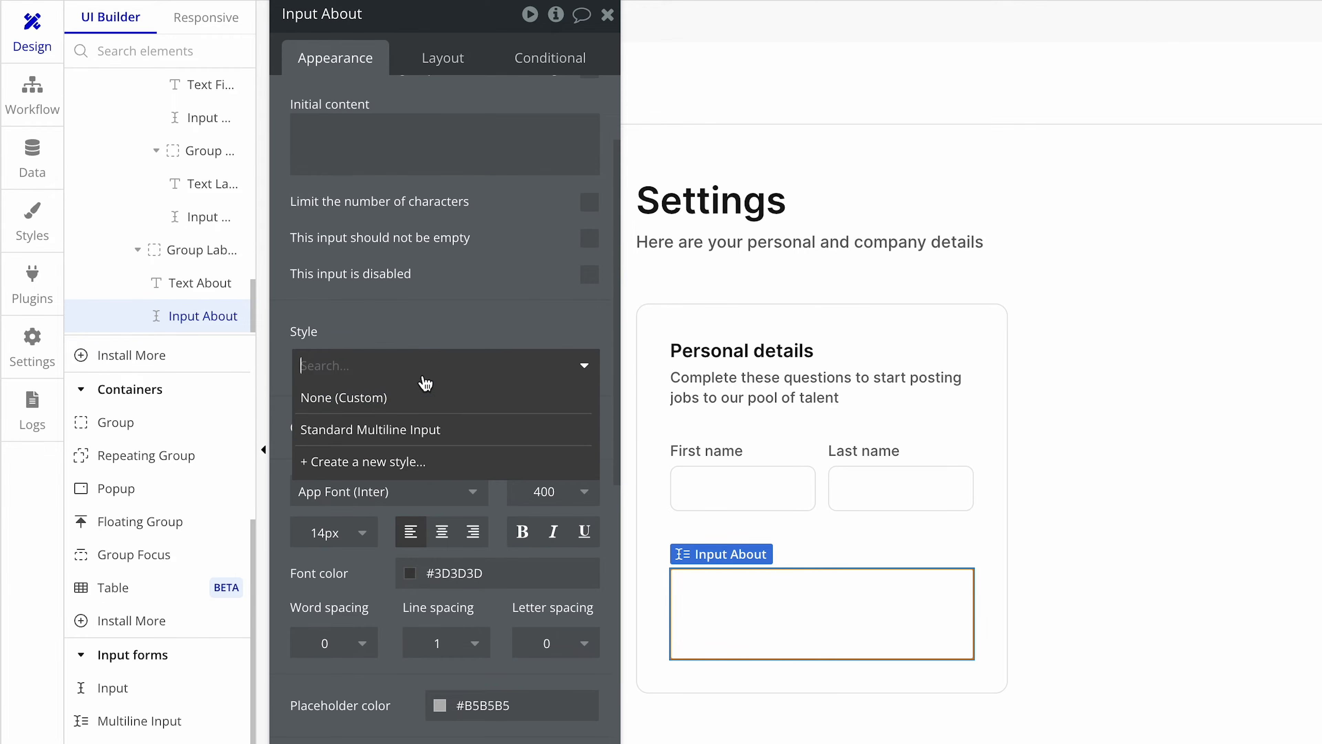
left_click(452, 433)
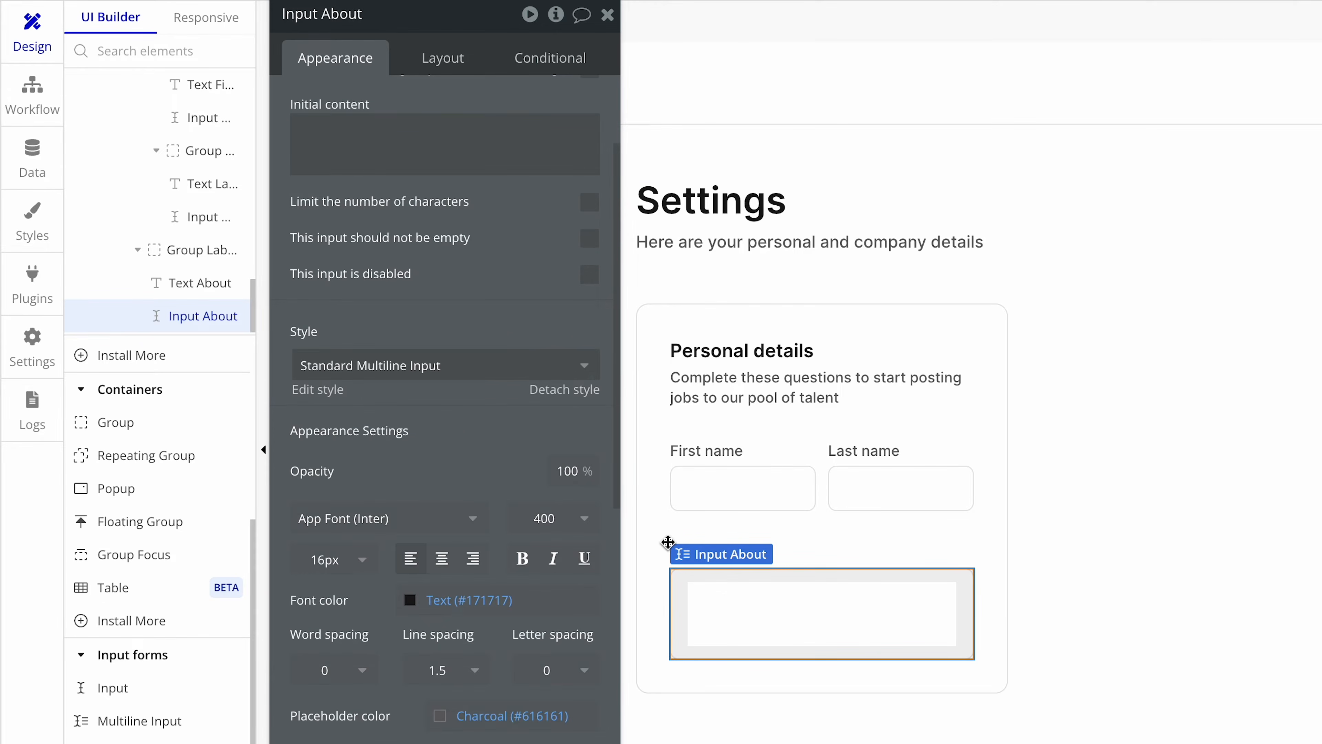
left_click(698, 687)
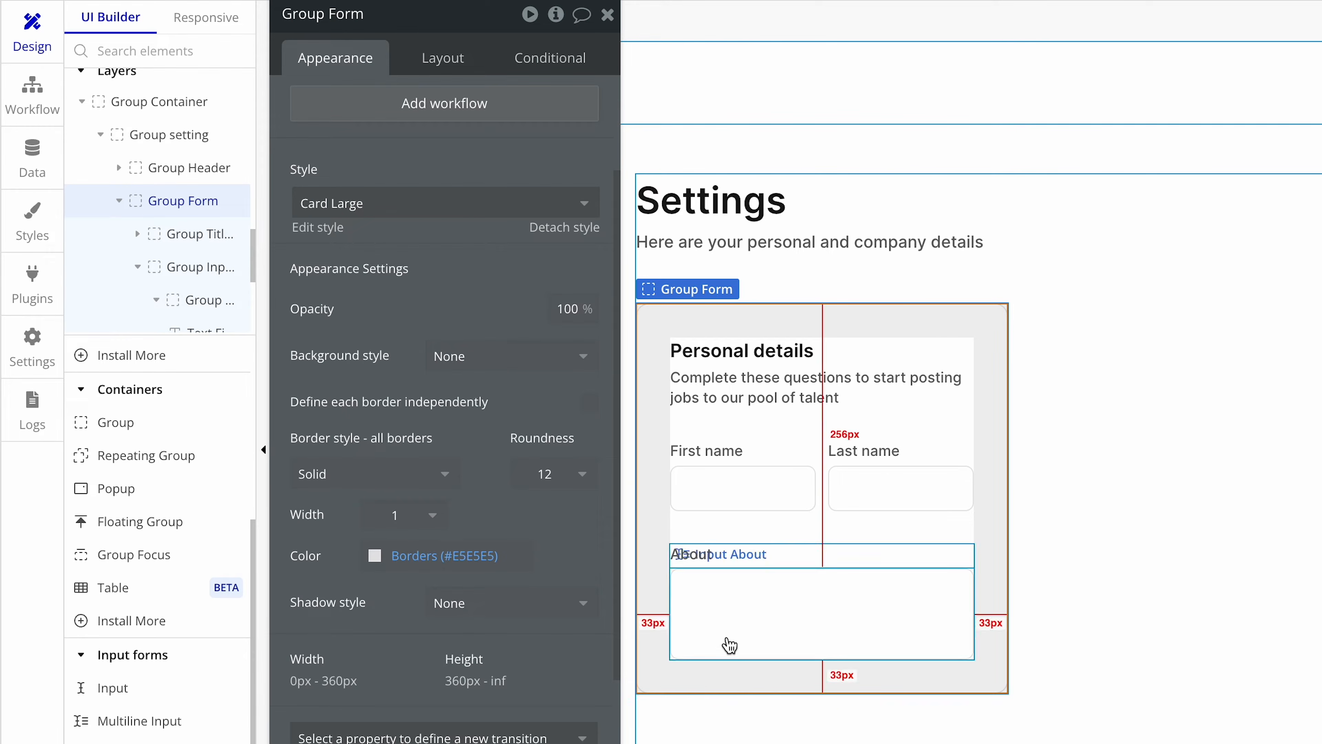
Set the font weight of the Standard Multiline Input style to 500 and review its conditional states
left_click(739, 627)
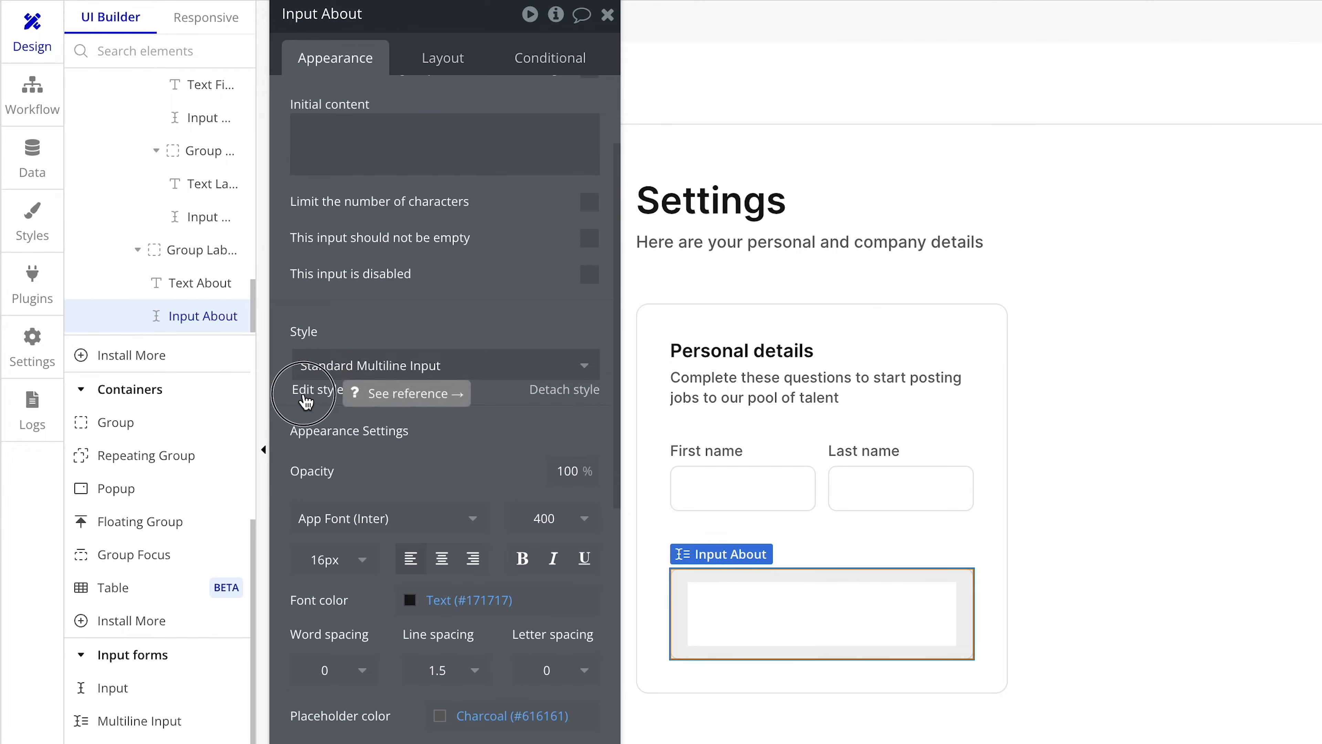
left_click(315, 396)
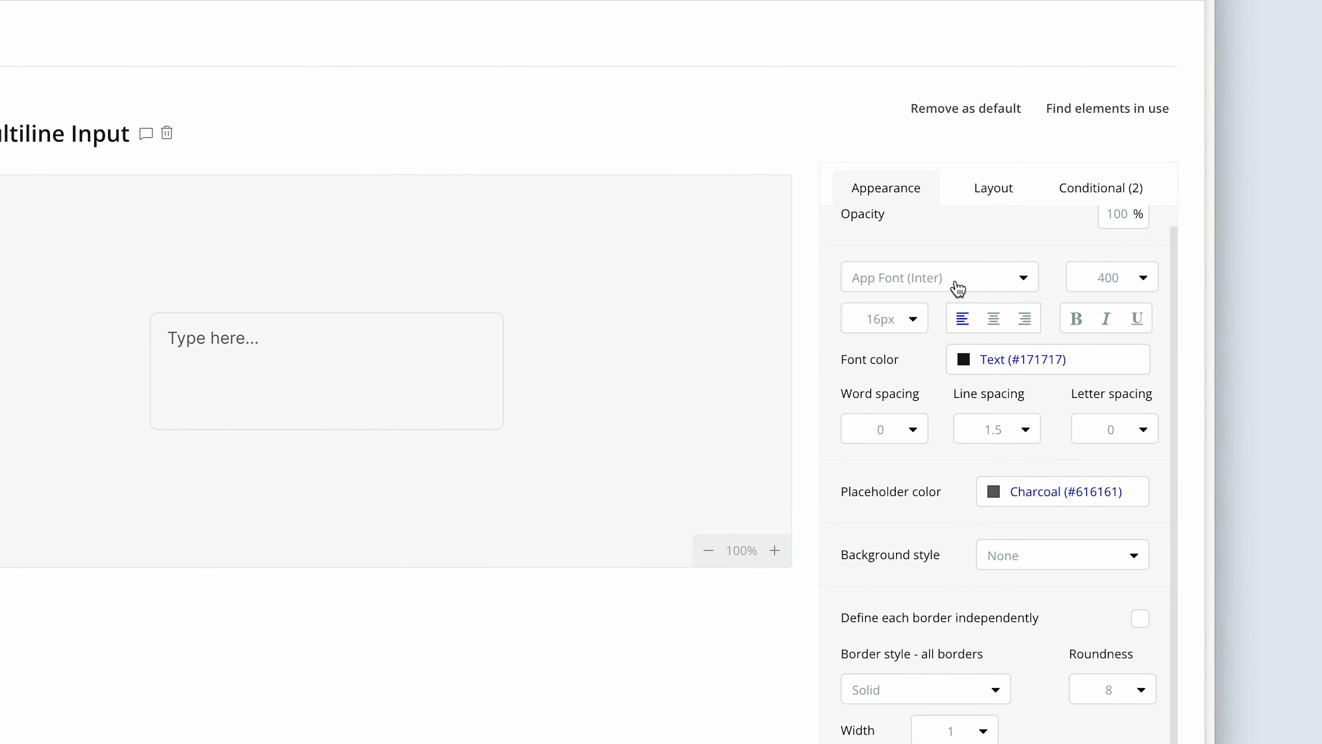
left_click(1112, 277)
left_click(1106, 471)
scroll(1096, 683, "down", 3)
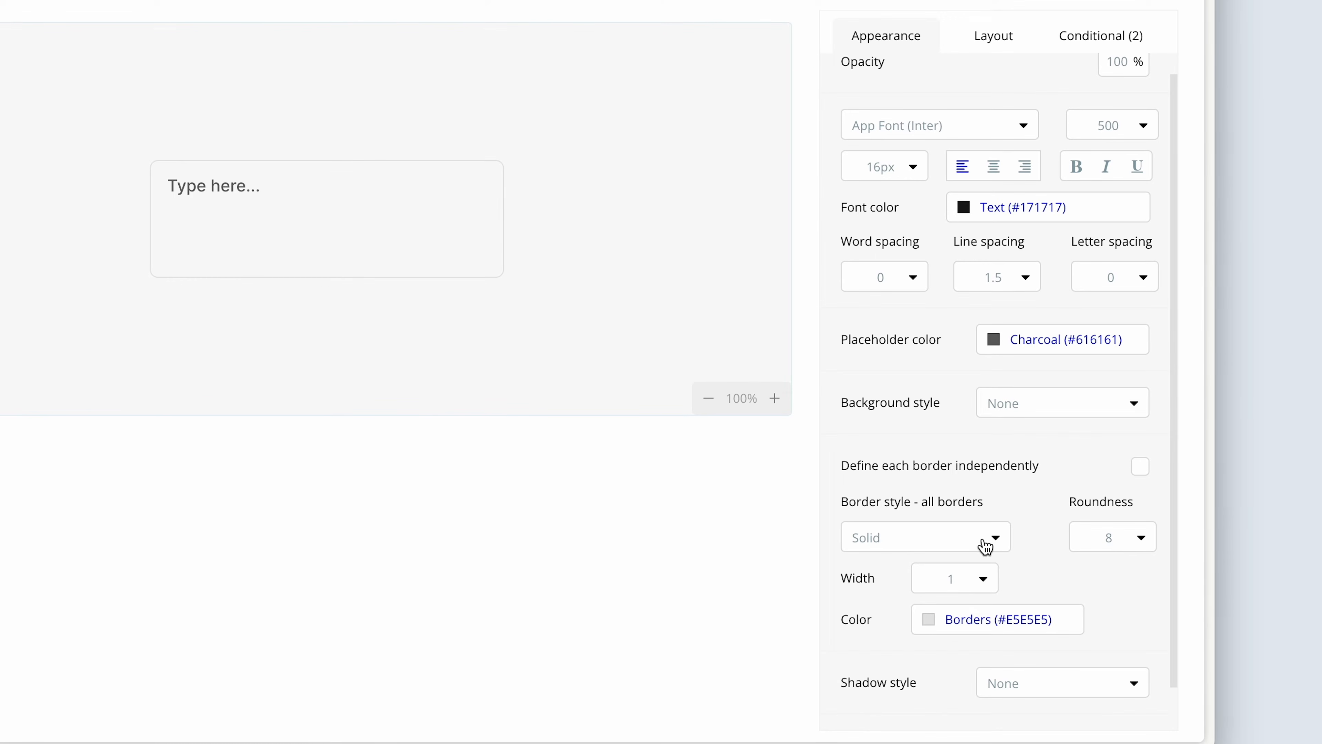
scroll(985, 545, "down", 1)
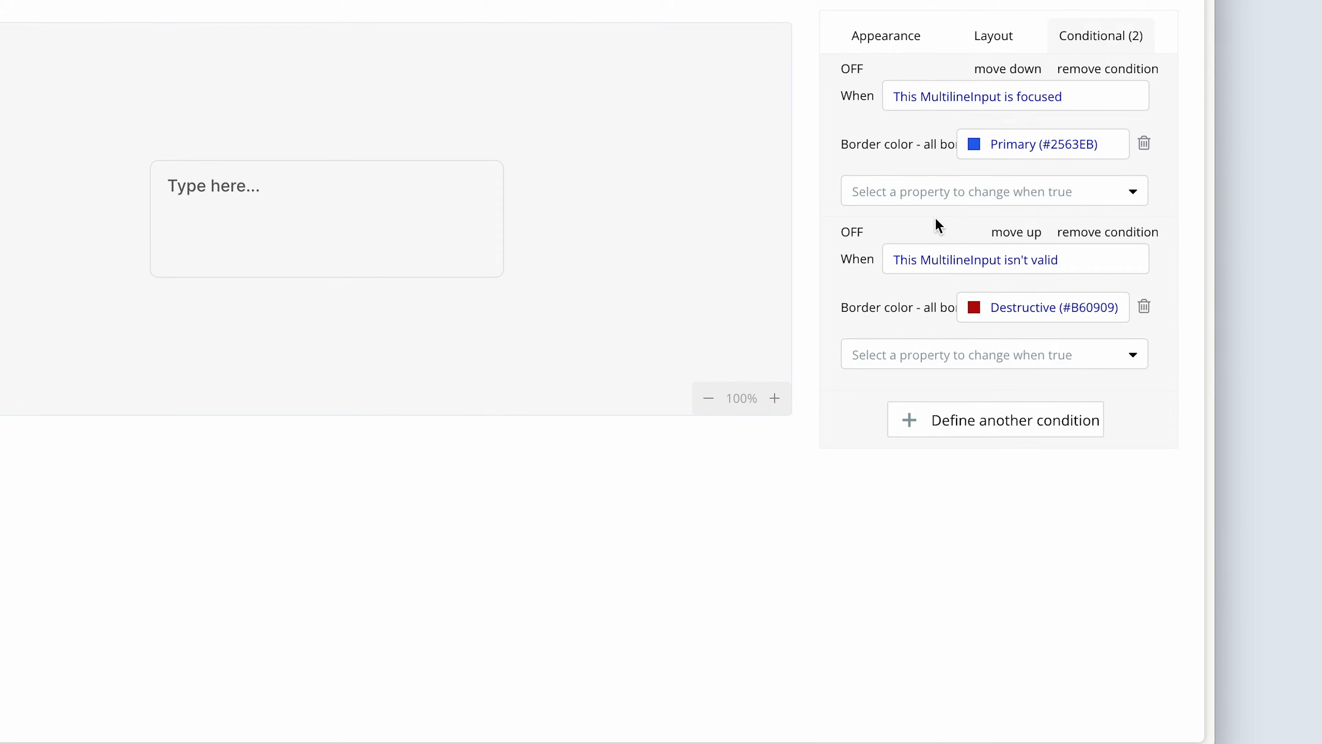
left_click(44, 34)
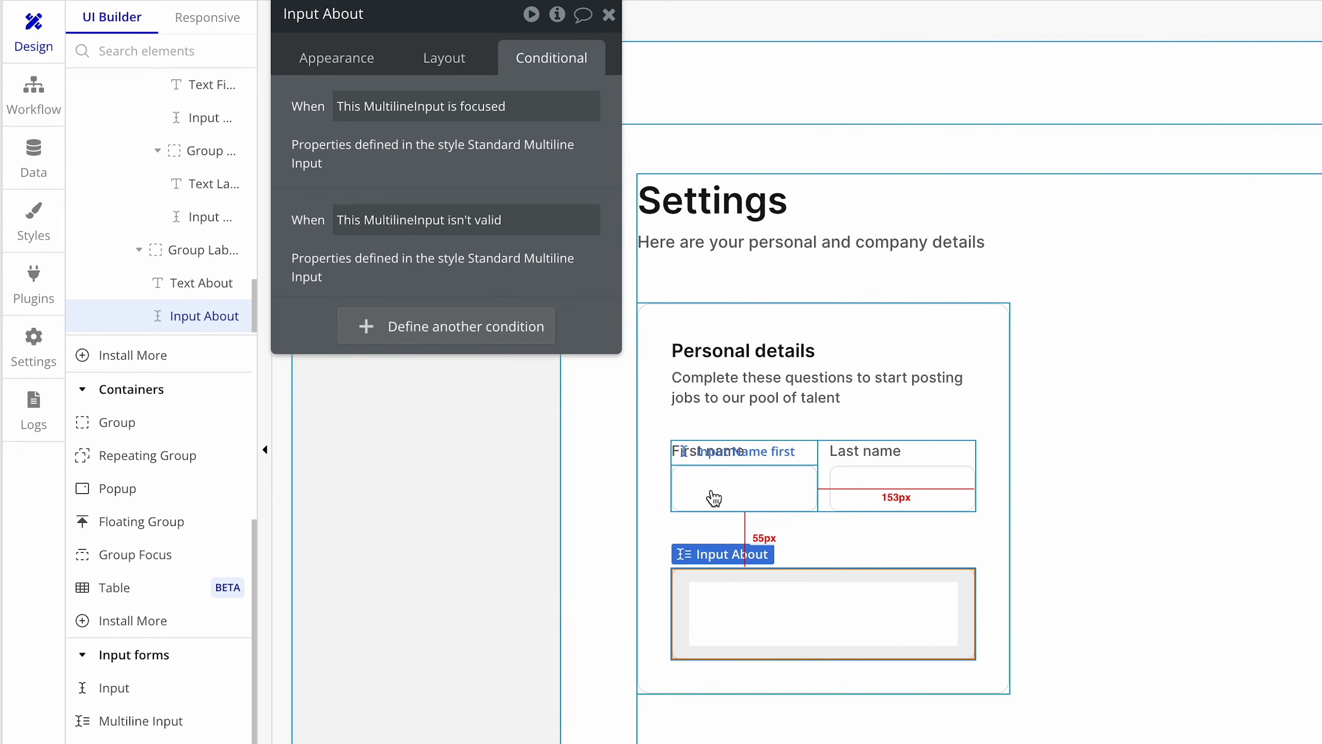
Duplicate the About field's Group Label & multiline by copying and pasting it within the personal details card
left_click(717, 519)
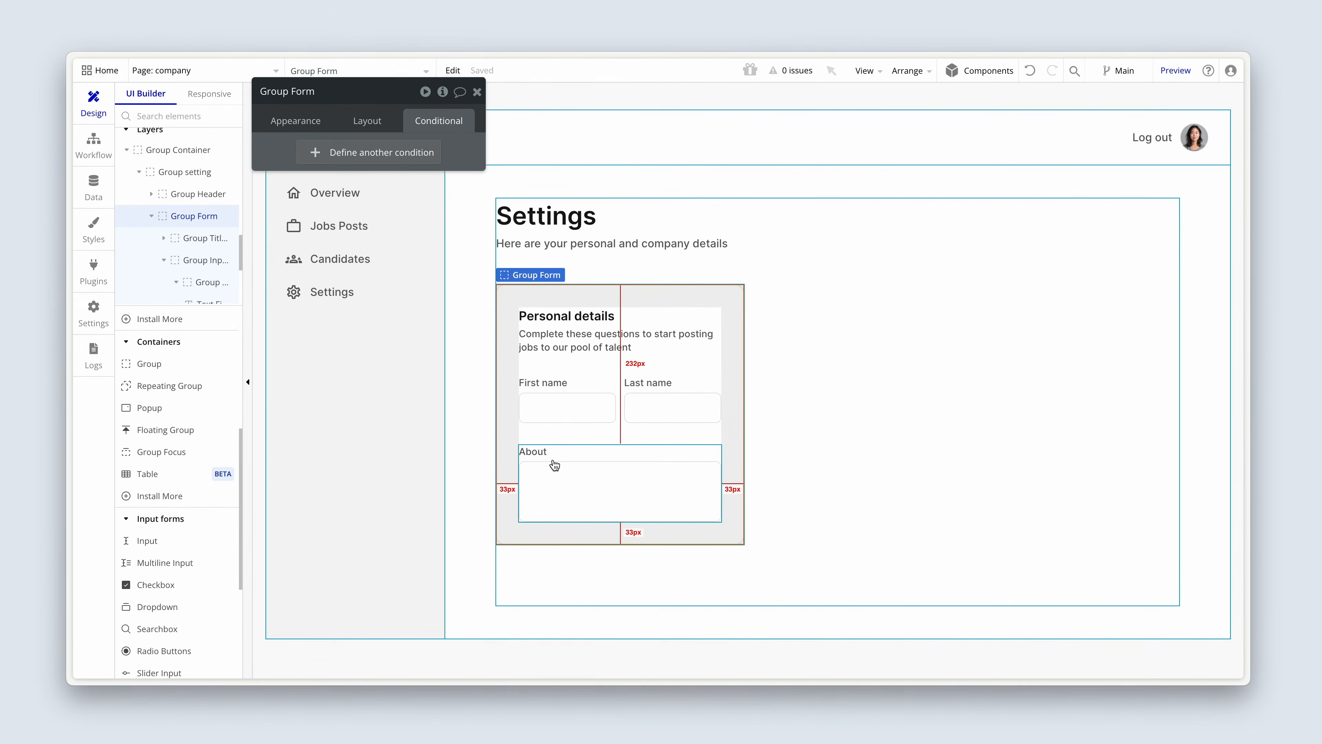
left_click(553, 461)
left_click(302, 118)
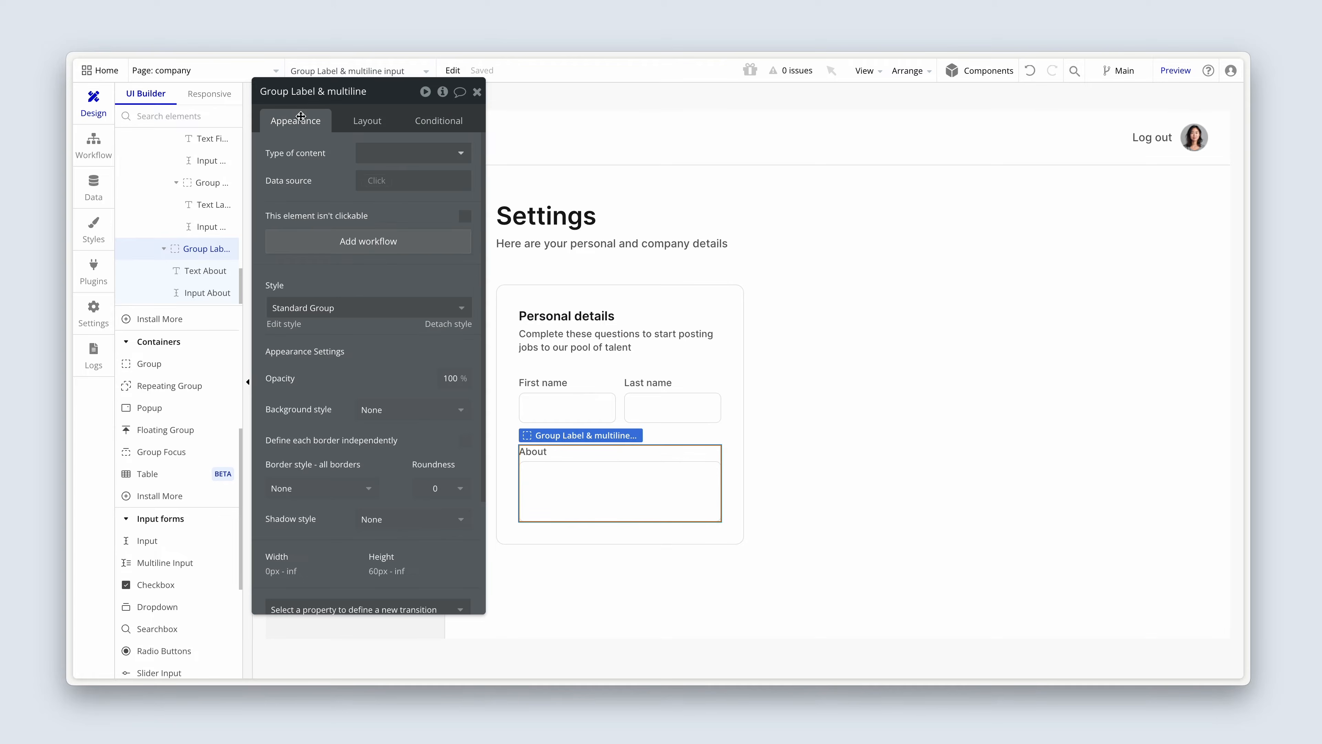
left_click_drag(304, 150, 306, 186)
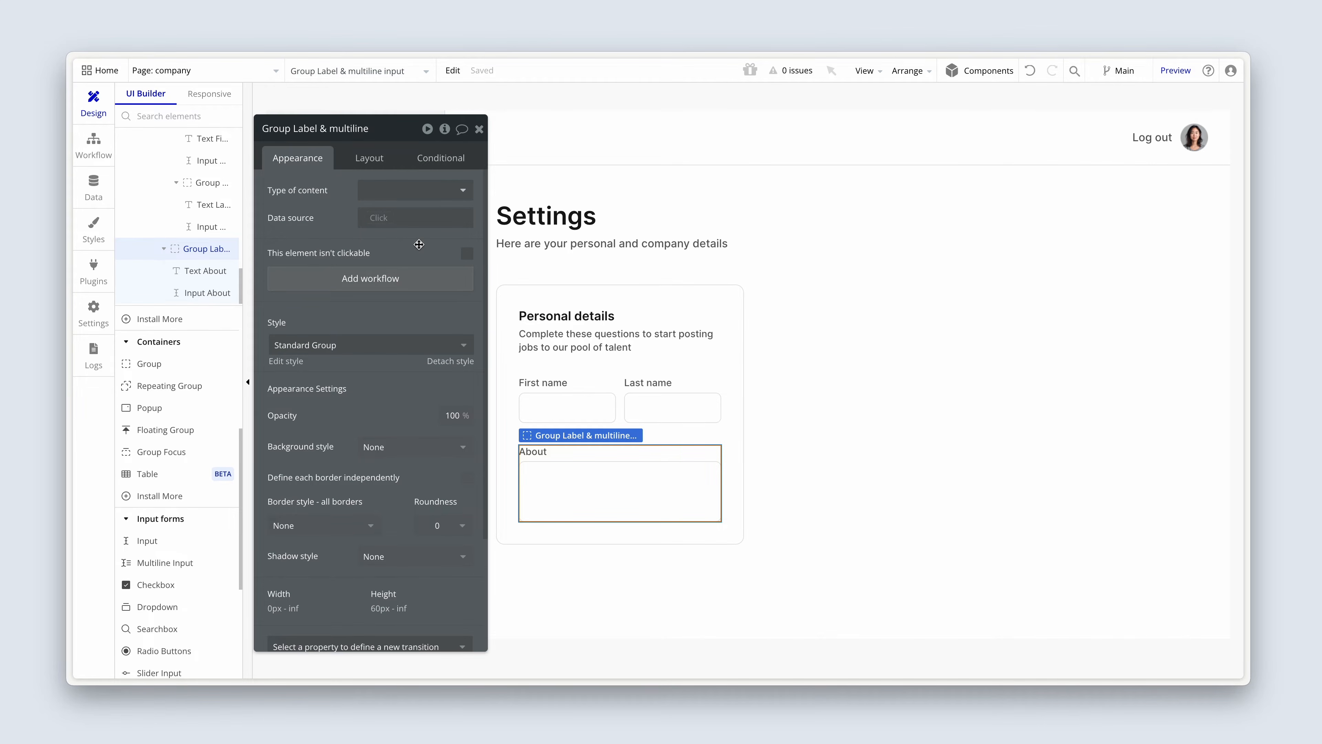
left_click(451, 70)
left_click(487, 154)
left_click(453, 71)
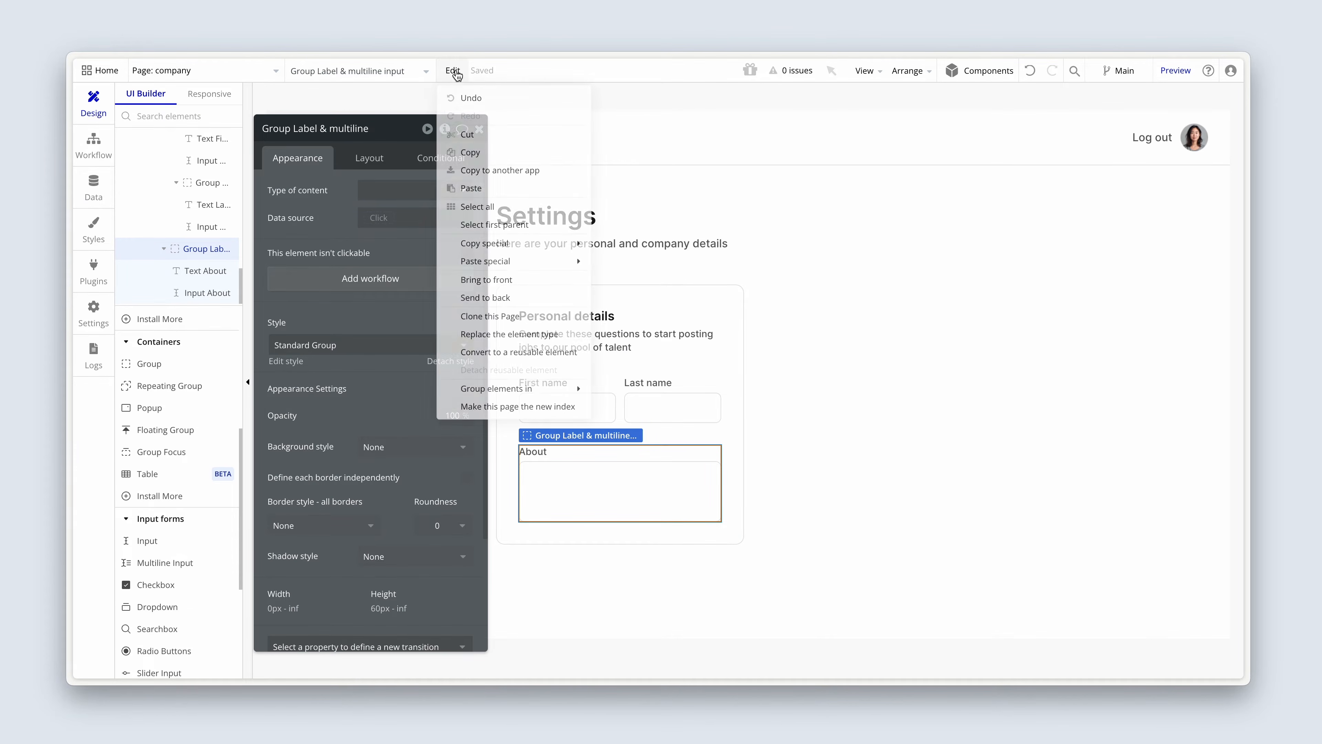
left_click(476, 188)
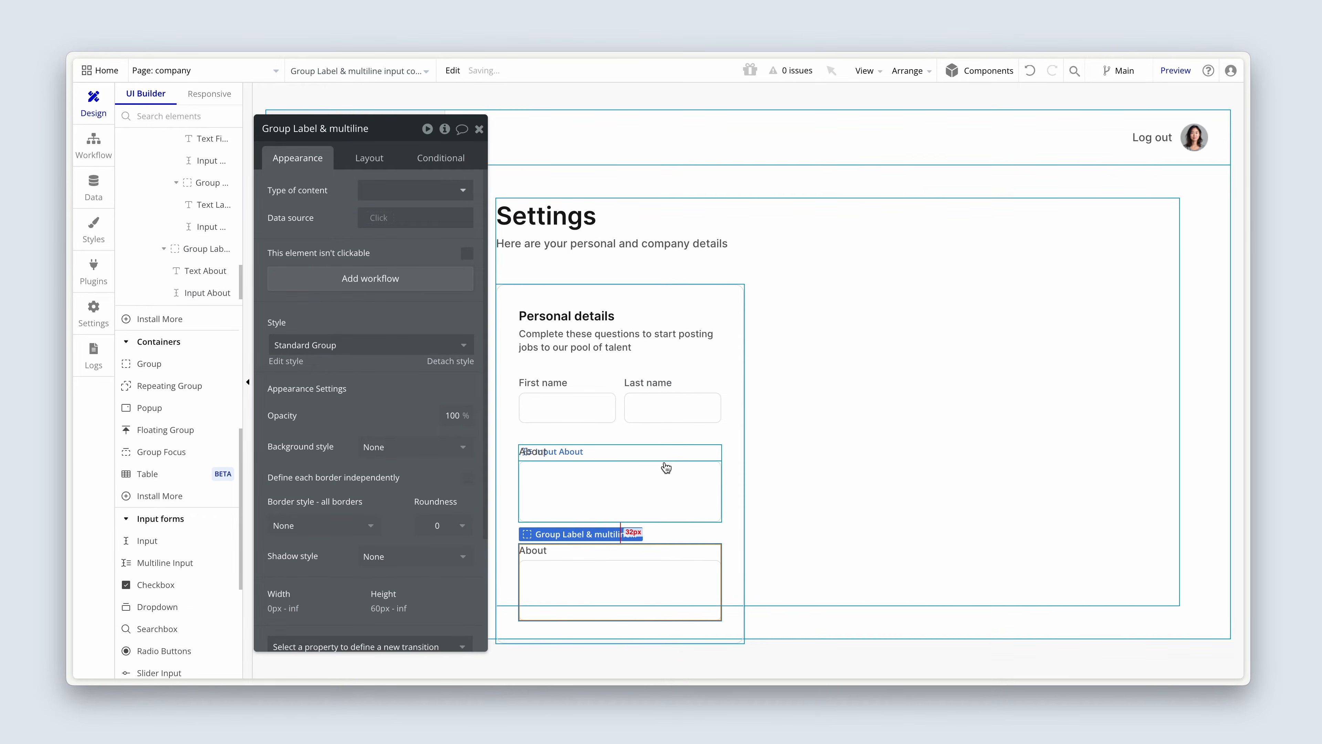
Collapse Group Form and Group setting in the element tree
left_click(838, 618)
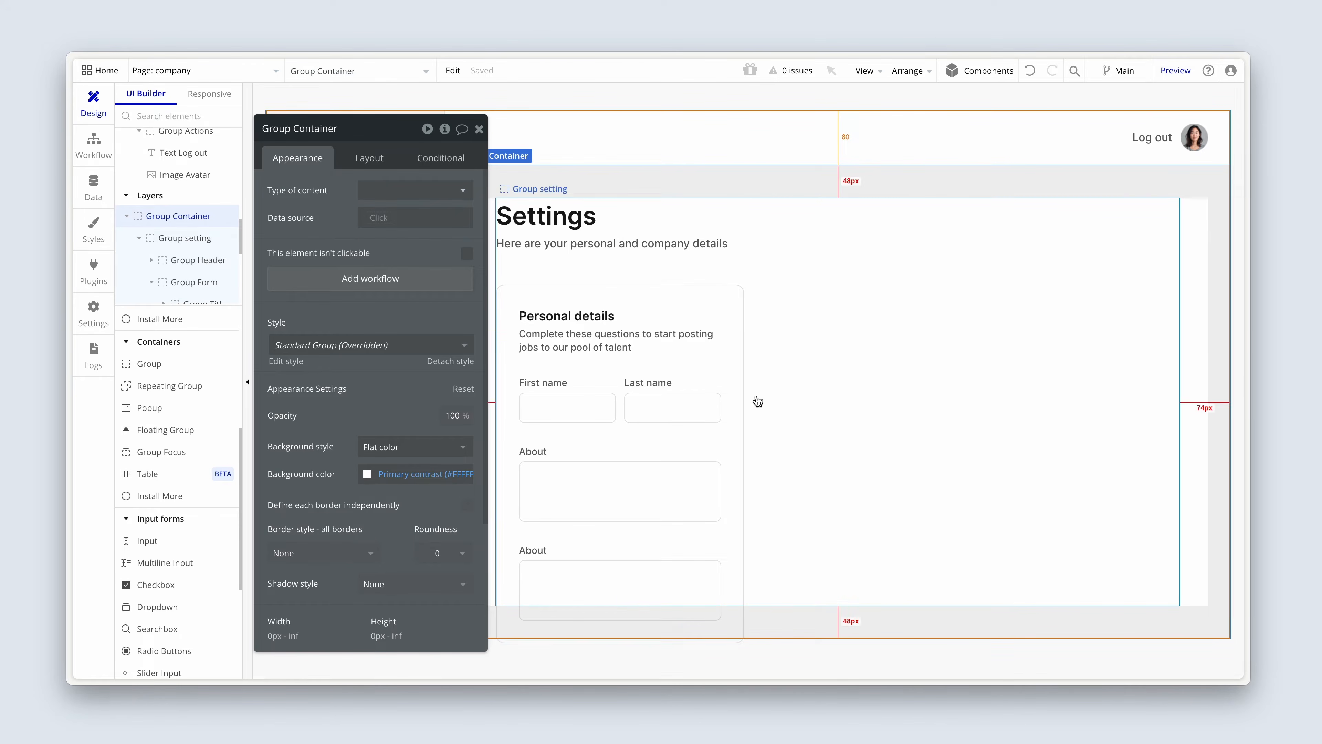
left_click_drag(434, 261, 344, 253)
left_click(312, 165)
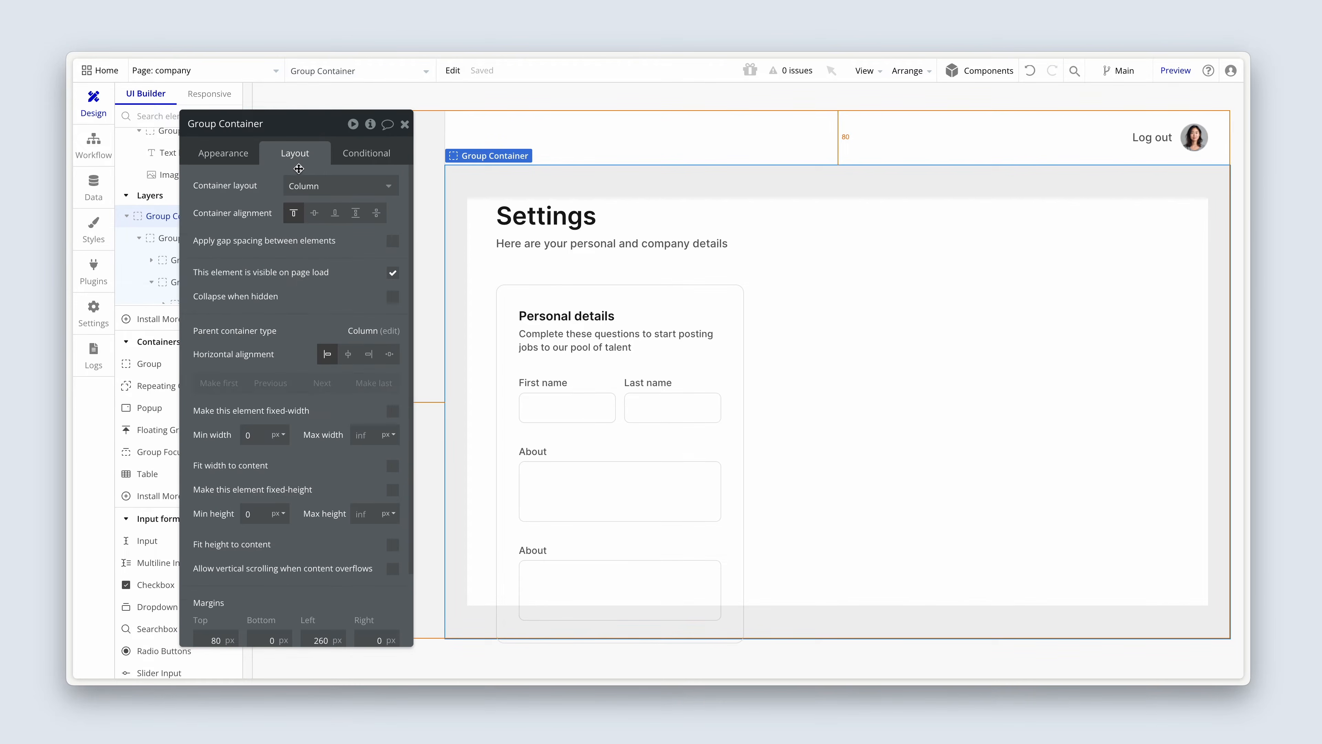
left_click_drag(259, 194, 375, 201)
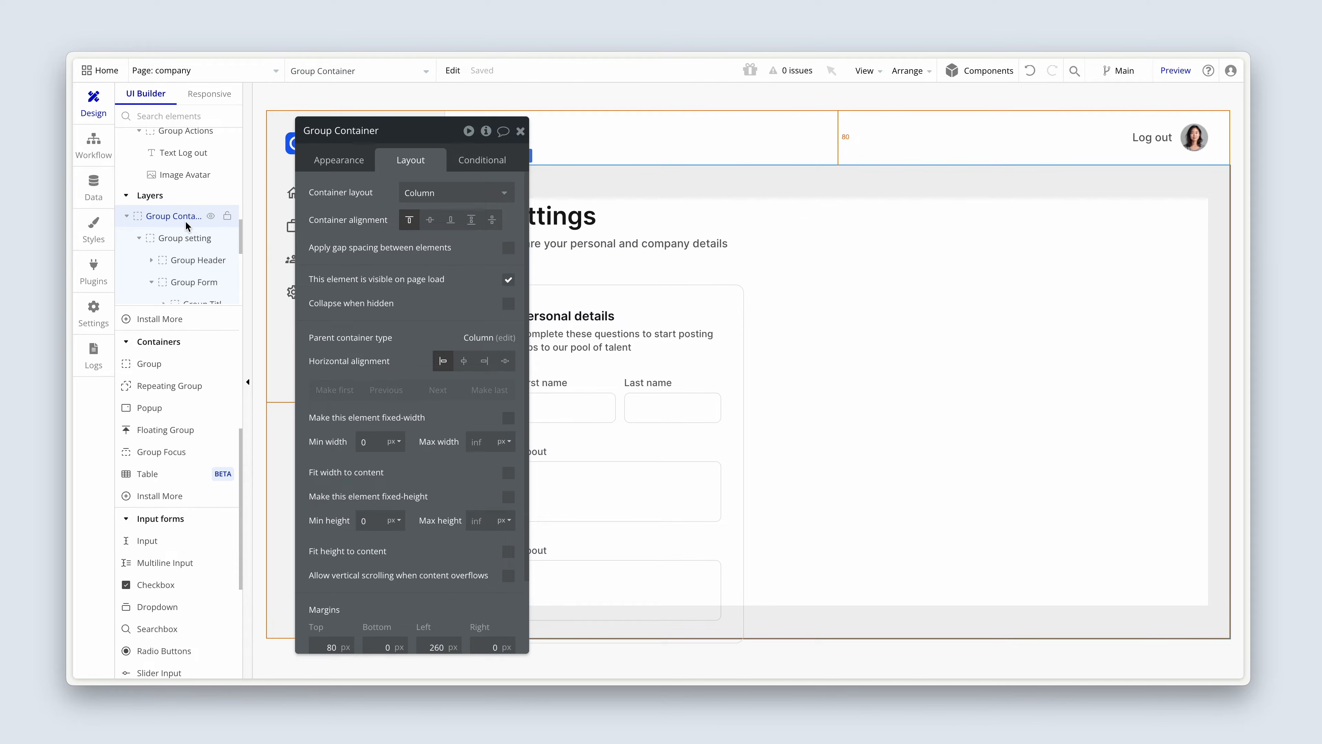
left_click_drag(168, 304, 172, 522)
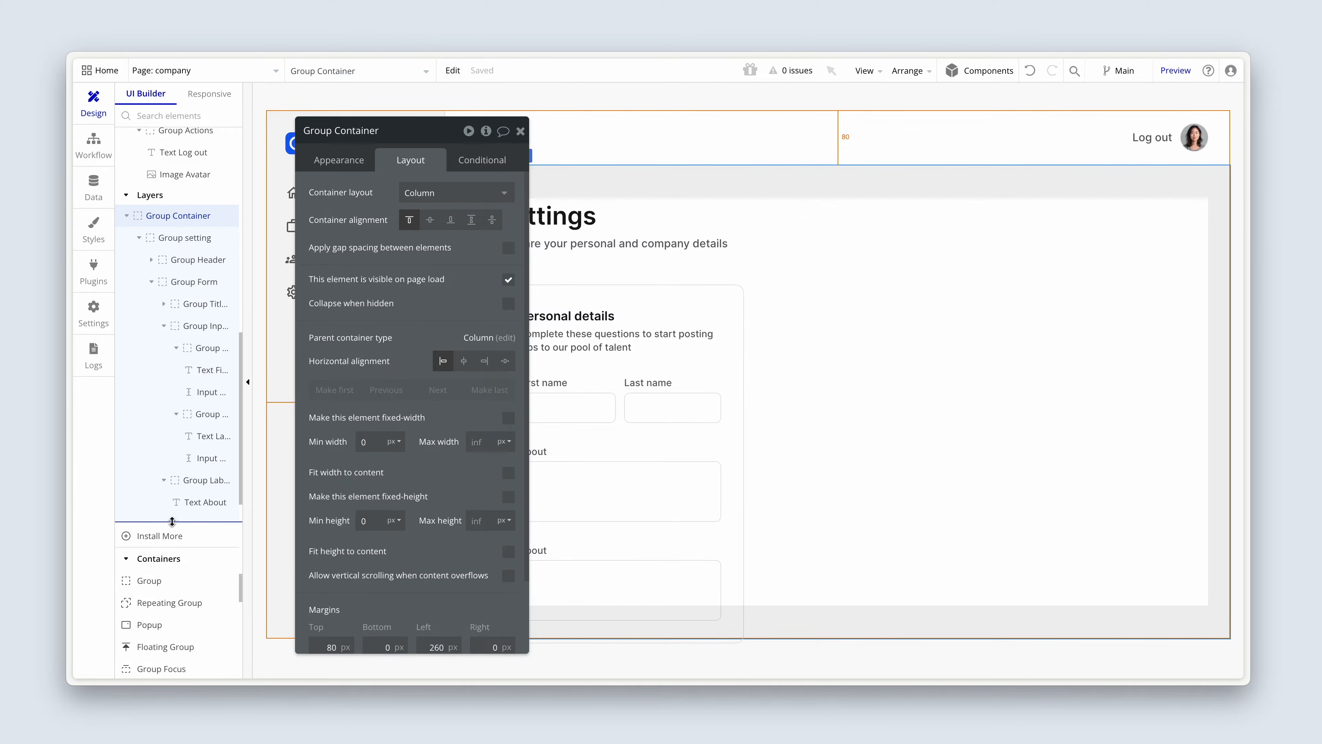
left_click(152, 283)
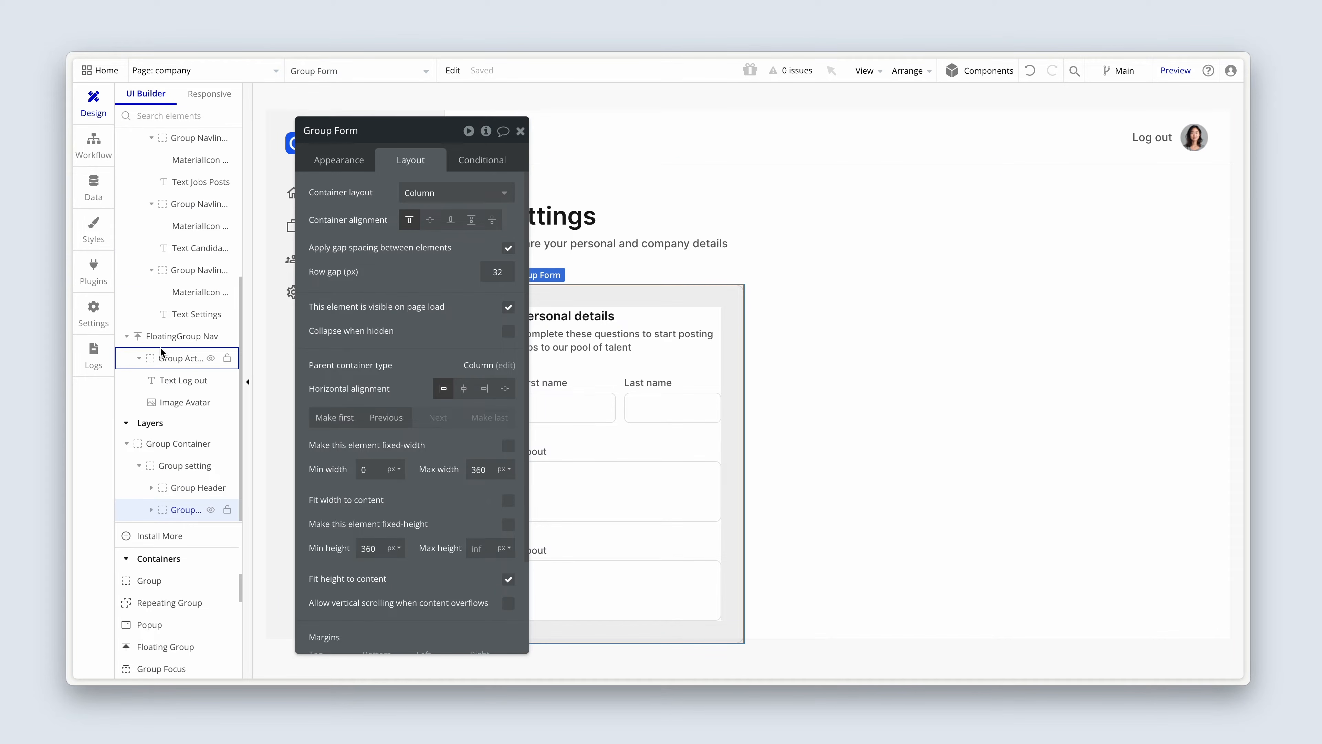
left_click(141, 466)
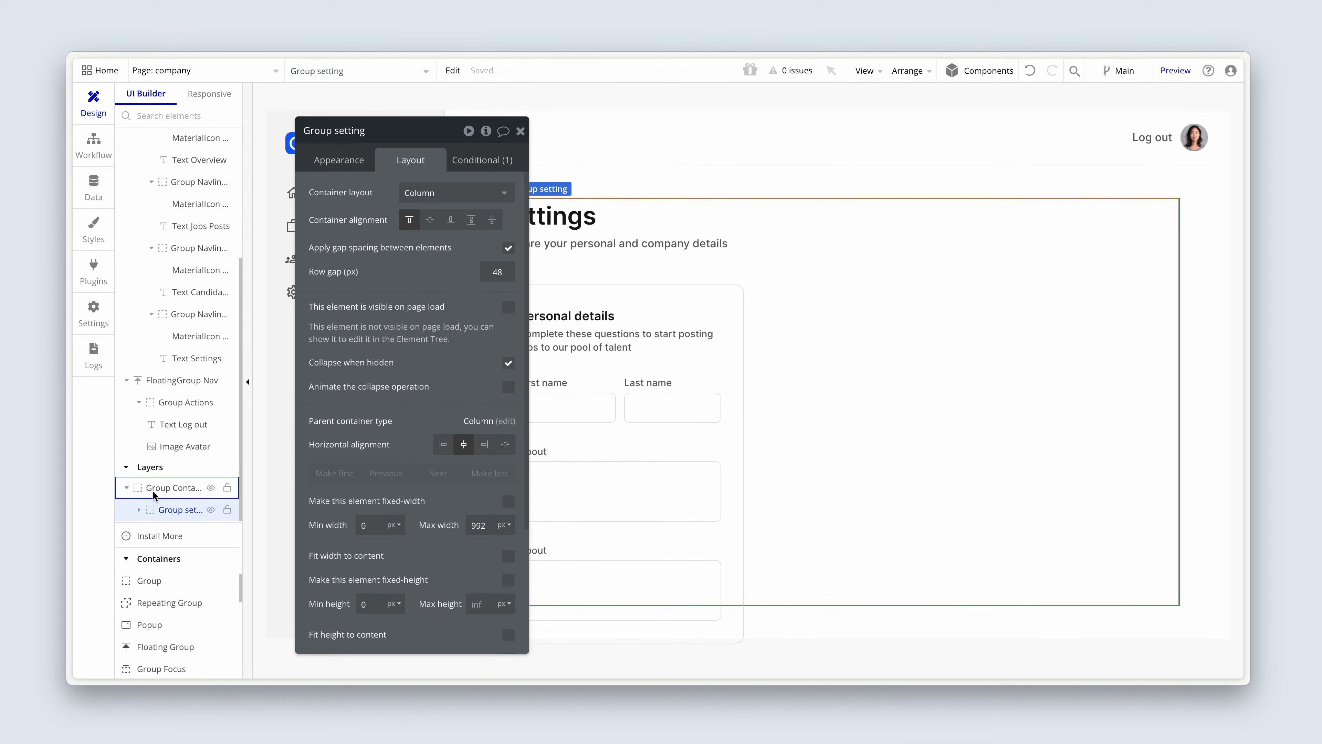
left_click_drag(154, 523, 169, 390)
scroll(201, 269, "down", 3)
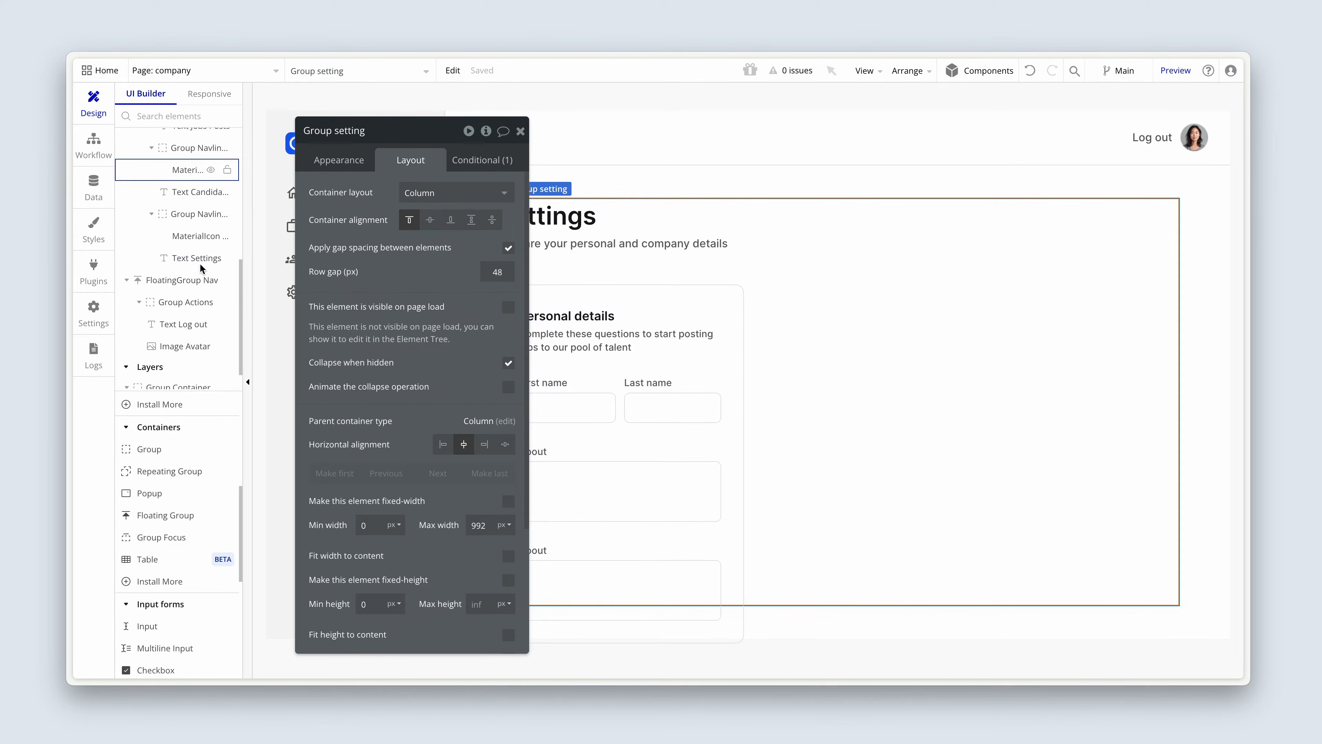
Make Group Container fit its height to its content
left_click(176, 356)
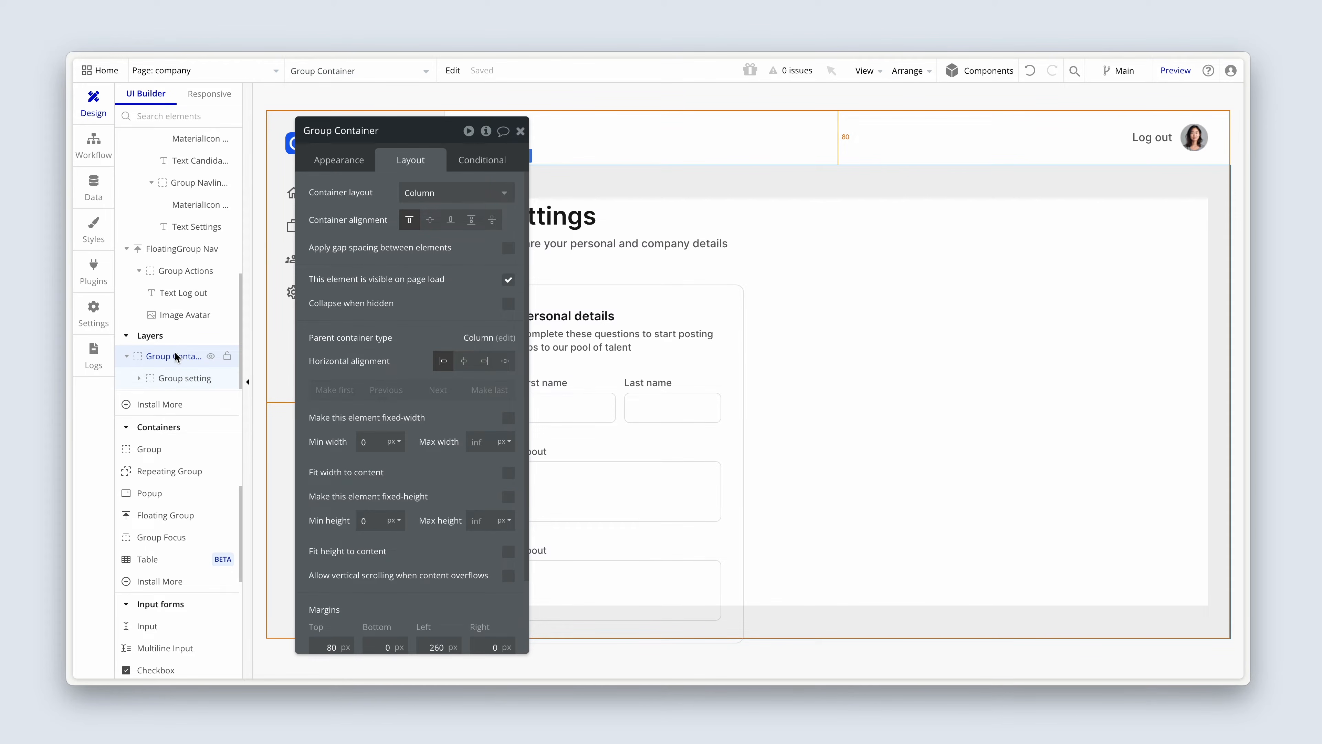
left_click(177, 379)
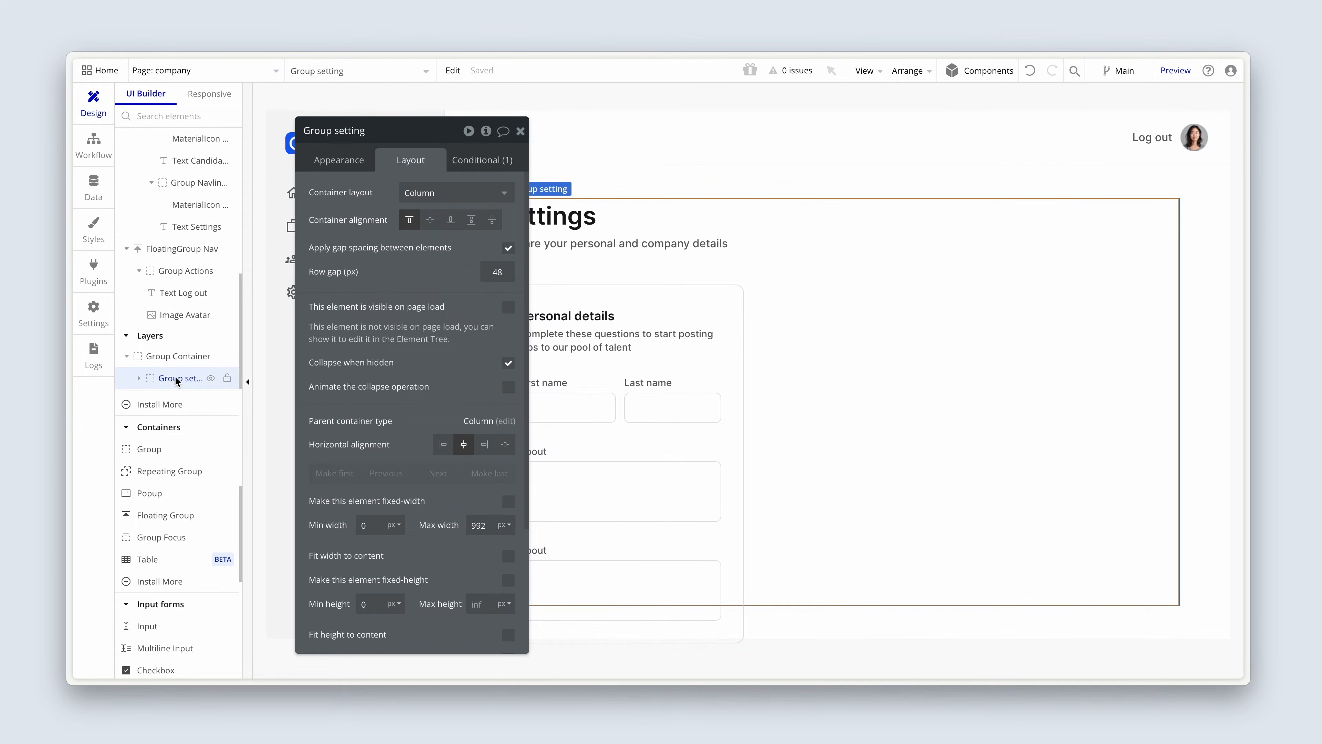
left_click(180, 358)
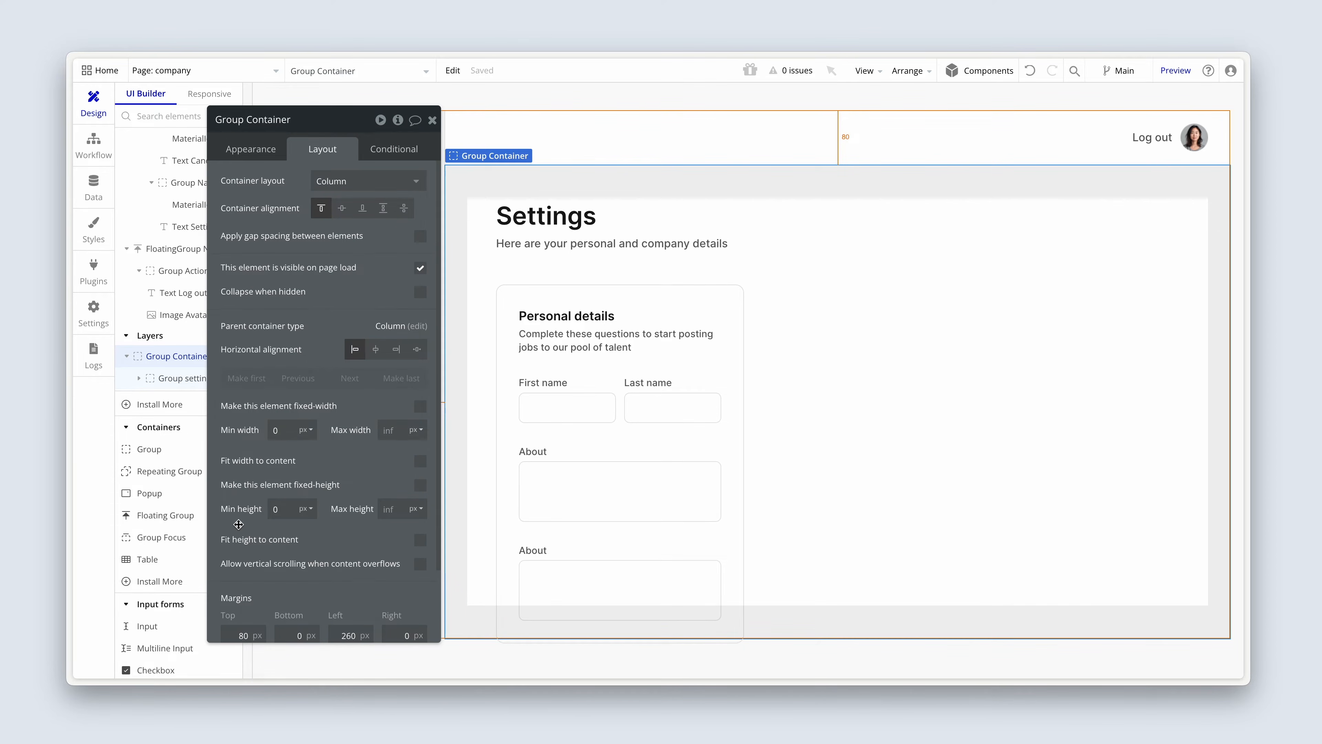
scroll(238, 524, "down", 2)
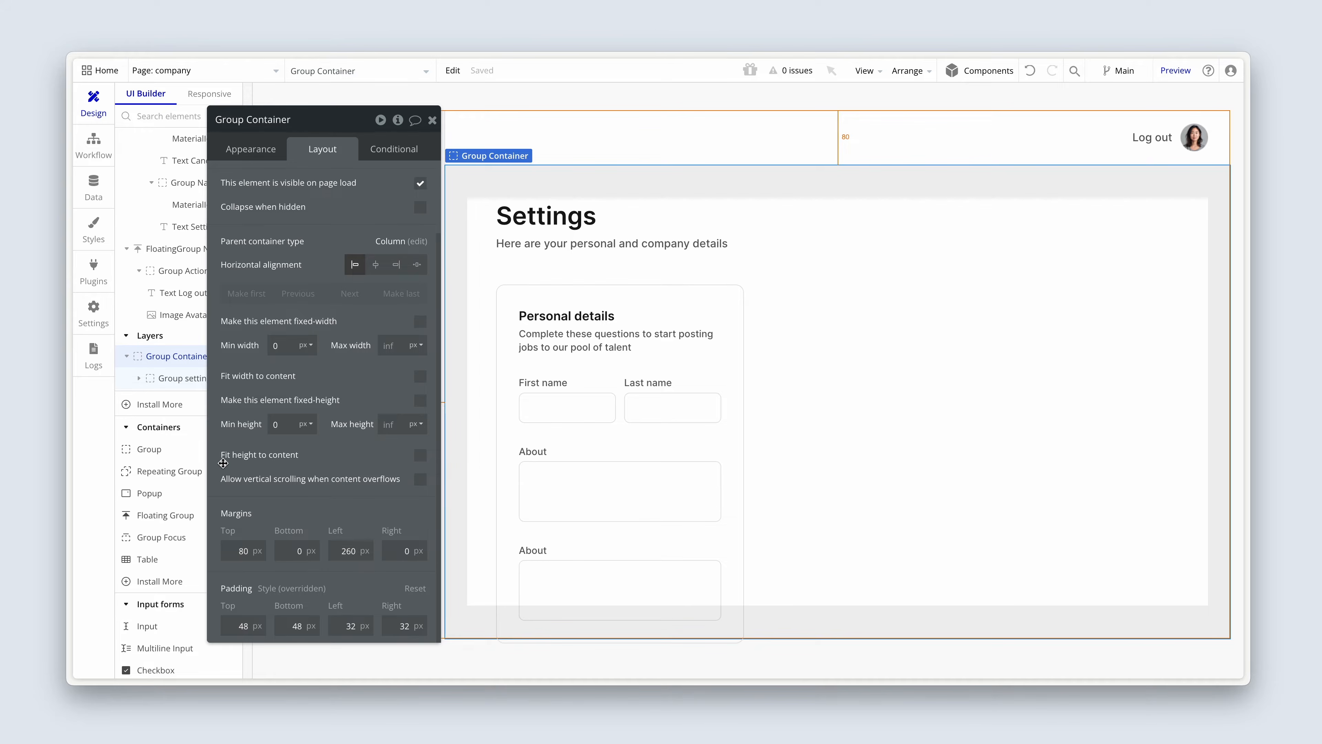
left_click(420, 456)
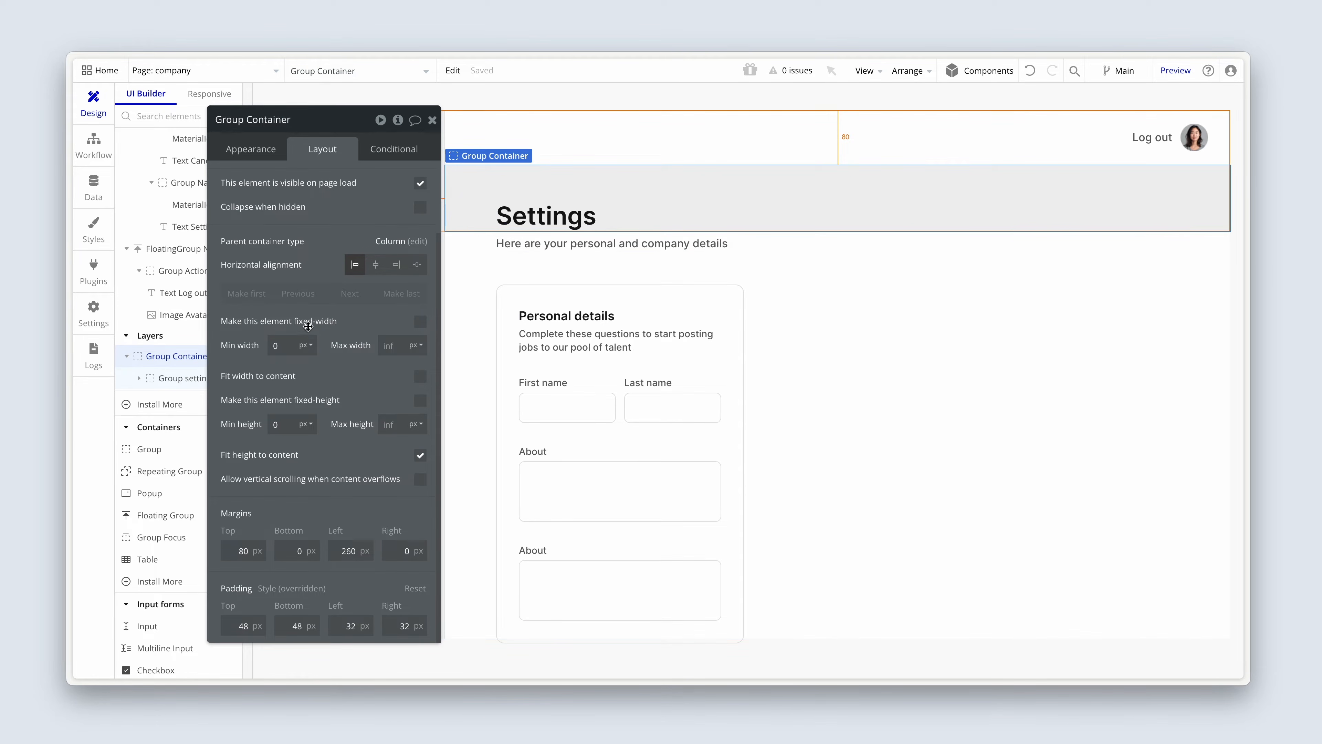
left_click_drag(296, 371, 327, 372)
Make Group setting fit its height to its content
left_click(185, 378)
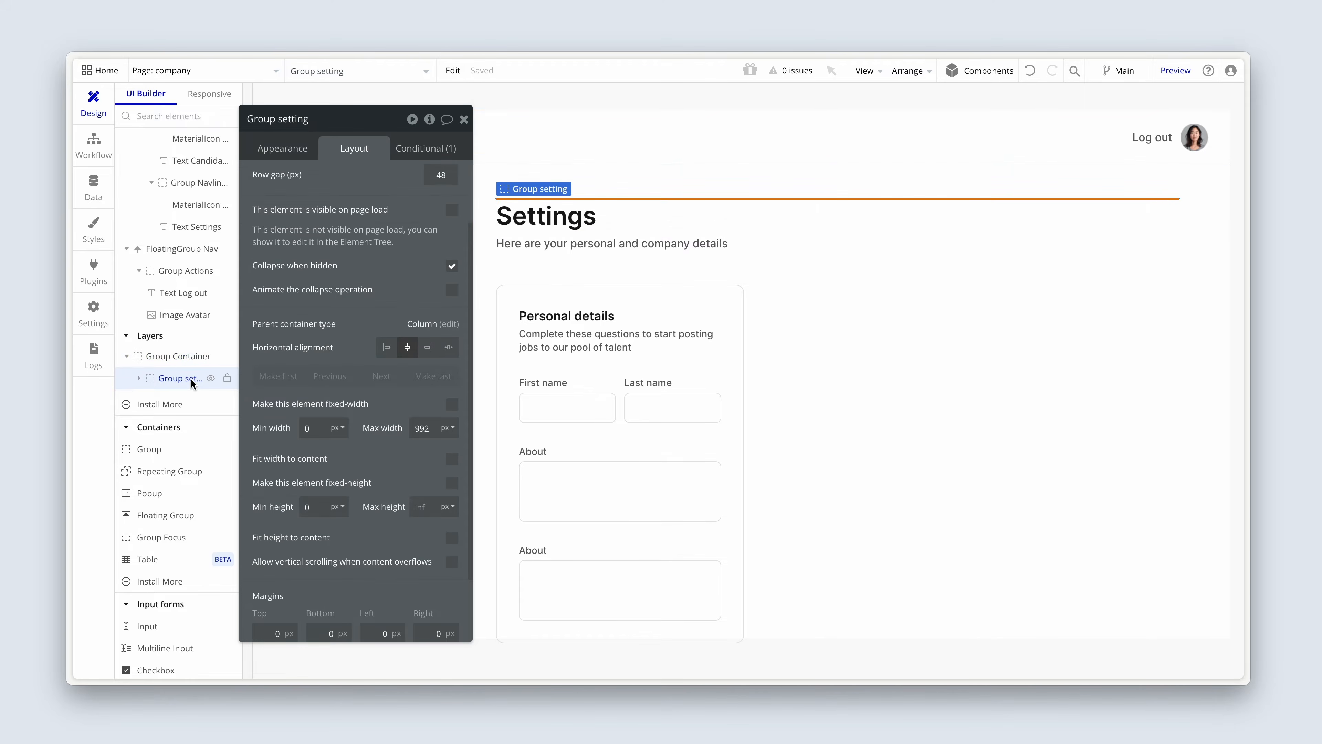
left_click(451, 539)
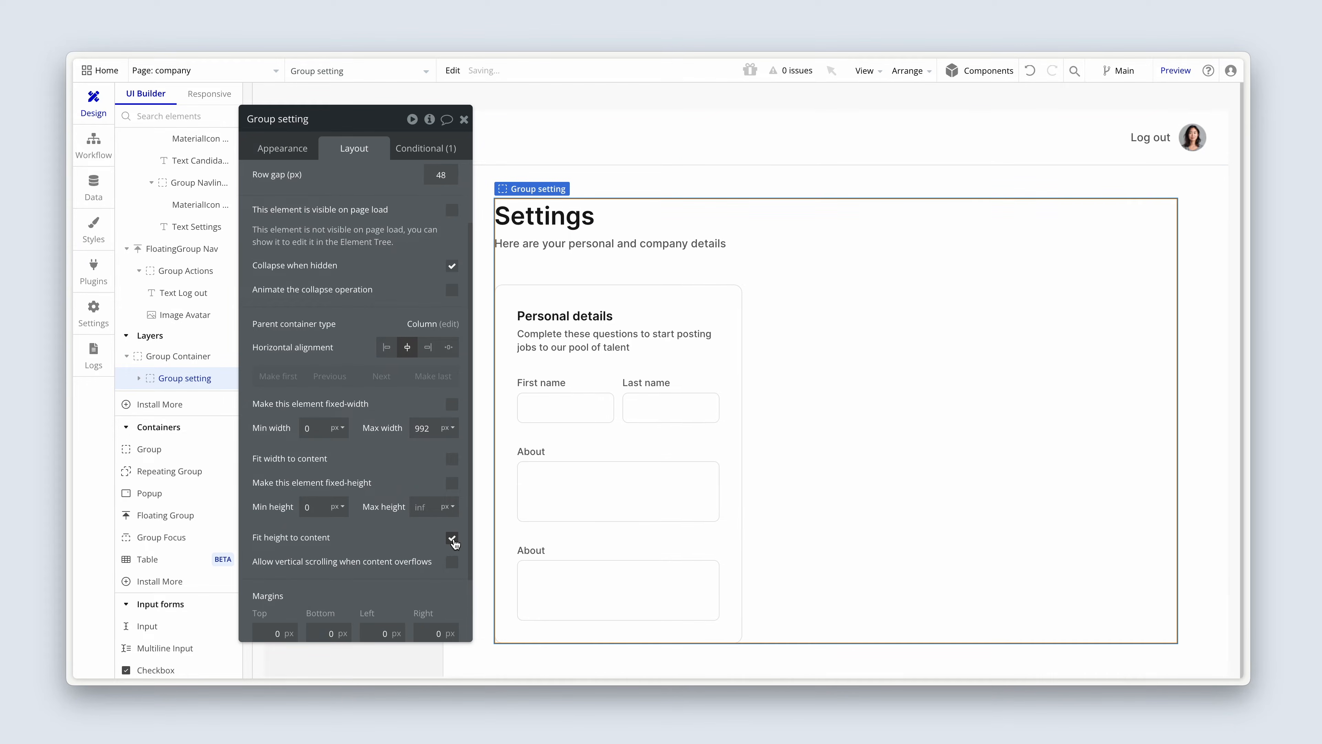
left_click(481, 524)
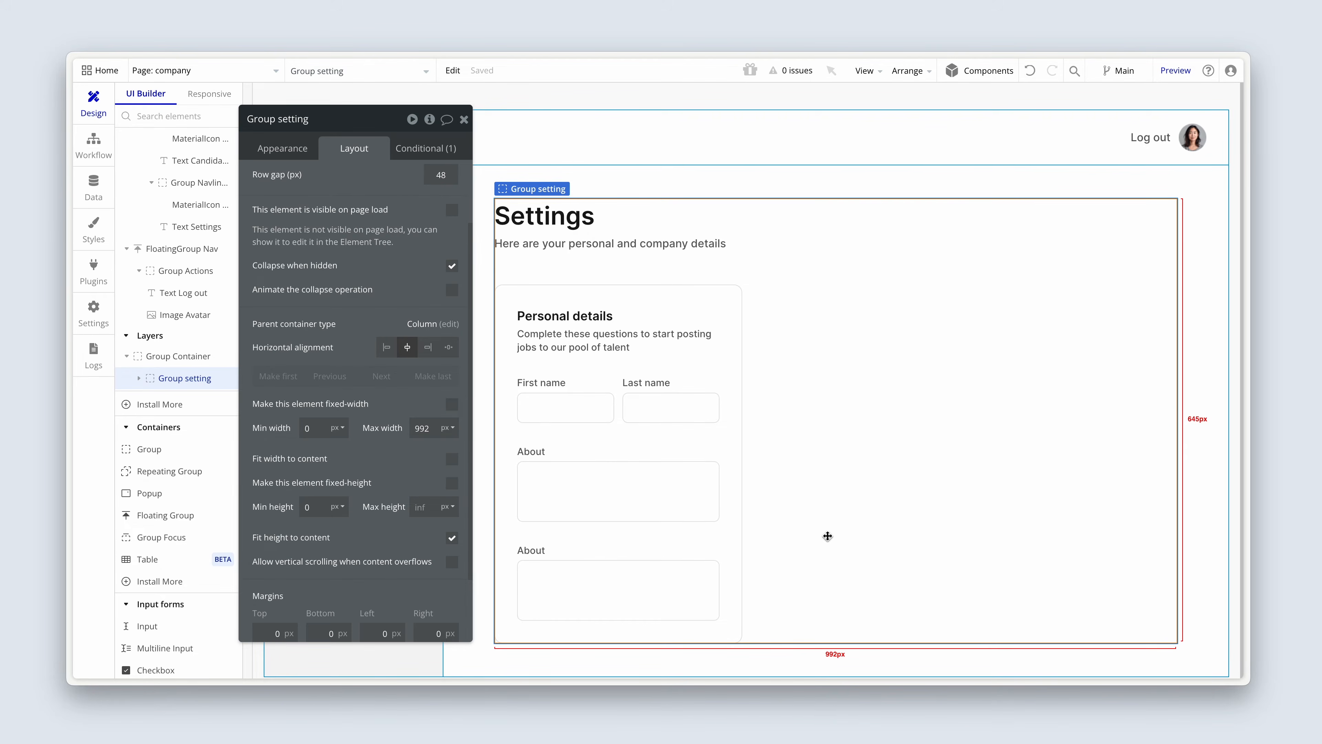
Change the label text of the duplicated About field to "Location"
scroll(828, 536, "down", 1)
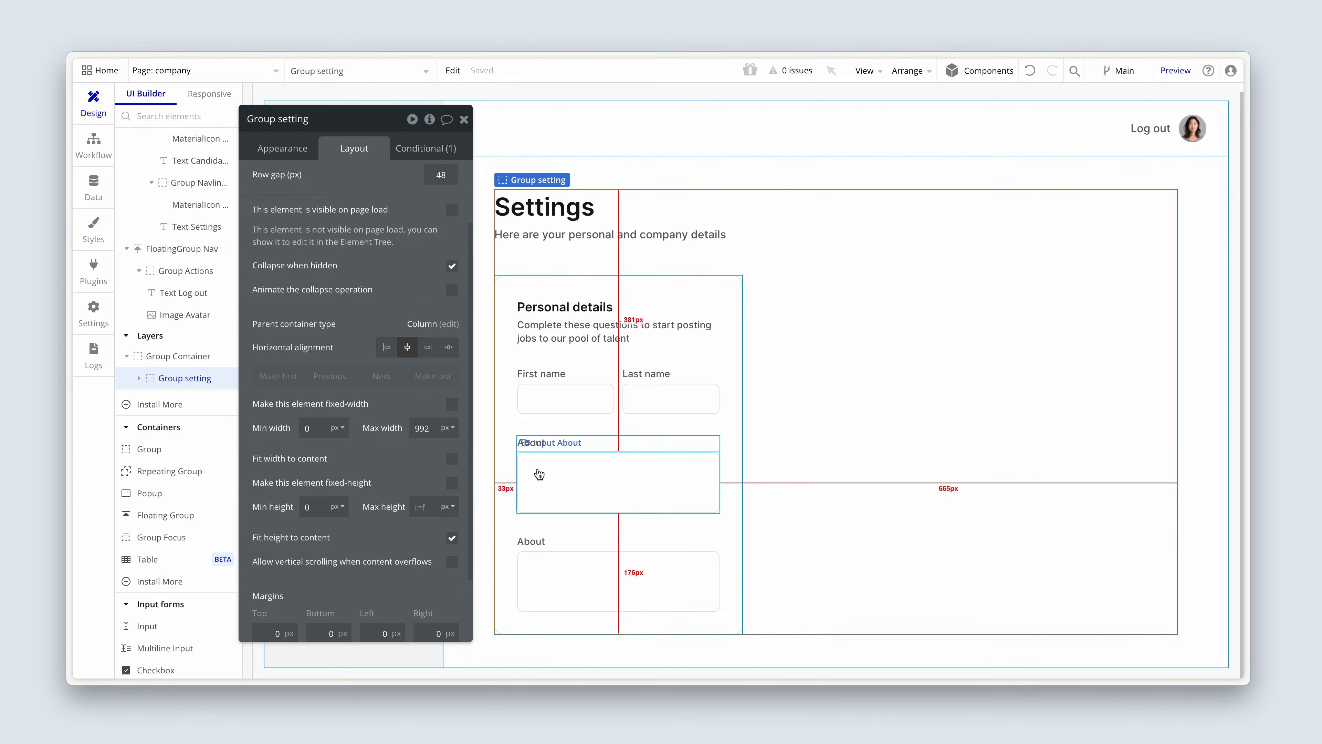
mouse_move(418, 479)
left_mouse_down()
mouse_move(382, 479)
mouse_move(421, 472)
left_mouse_up()
left_click(547, 542)
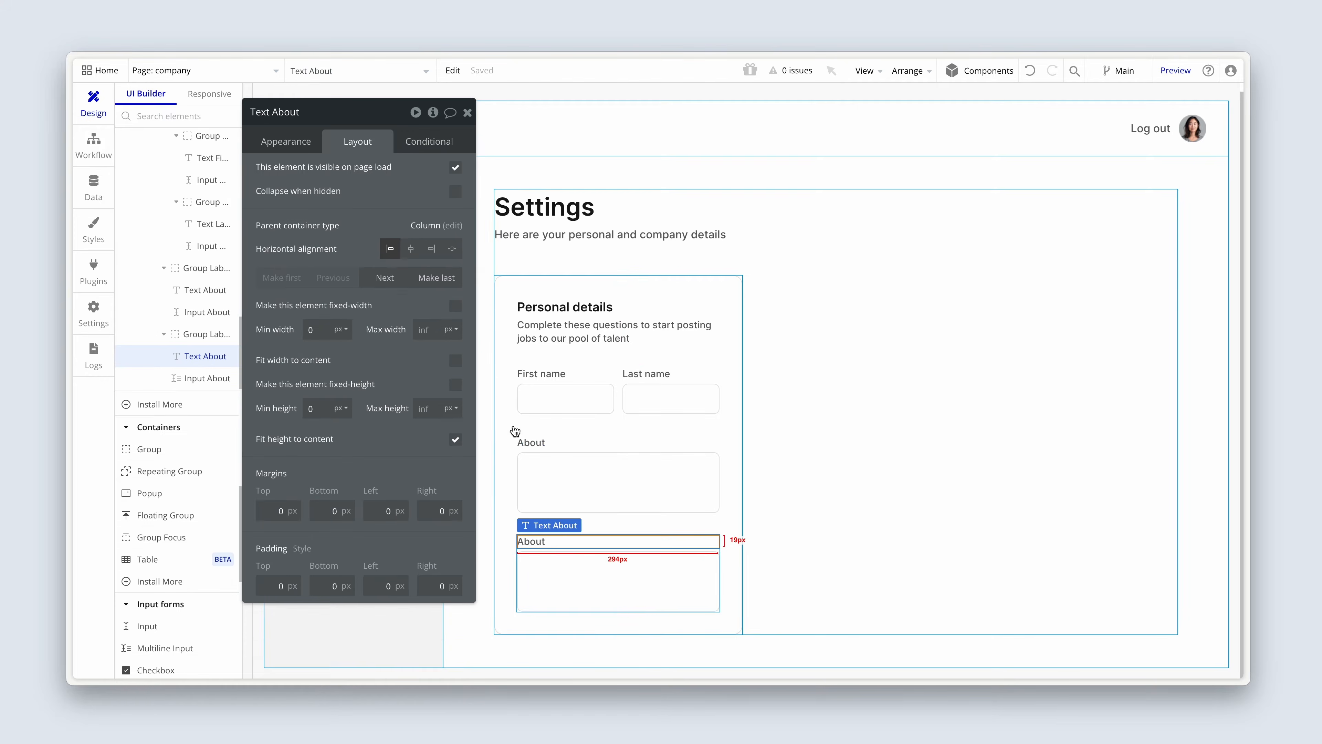
left_click(289, 139)
left_click(298, 177)
double_click(300, 176)
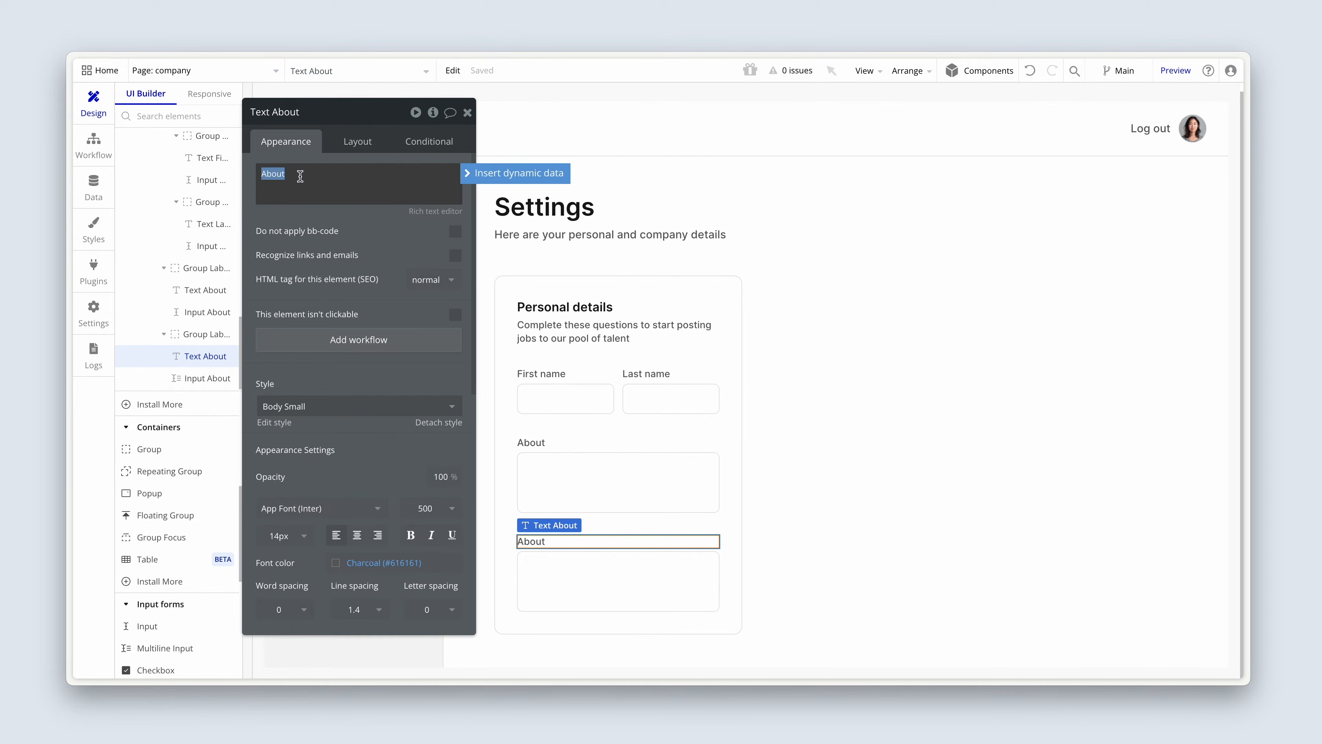
type("Location")
Replace the multiline input under the Location label with a Dropdown element
left_click(623, 582)
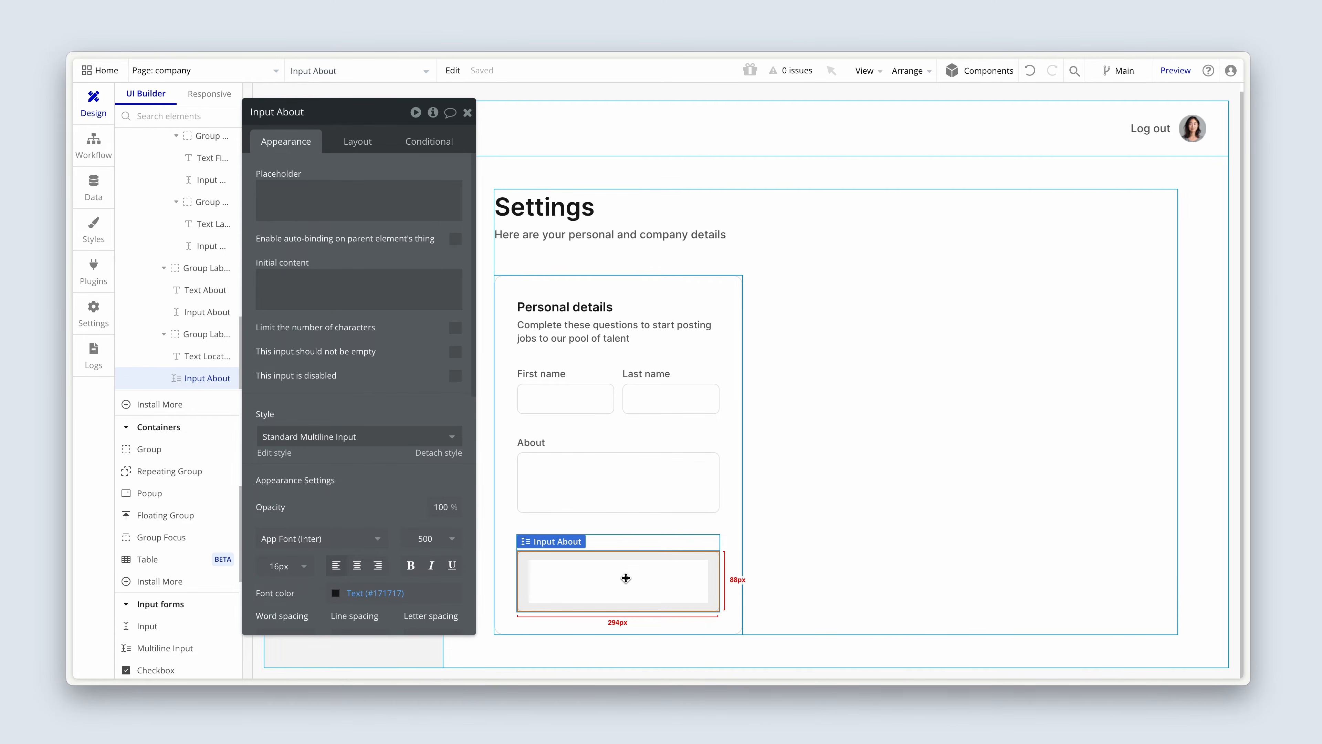
scroll(165, 436, "down", 5)
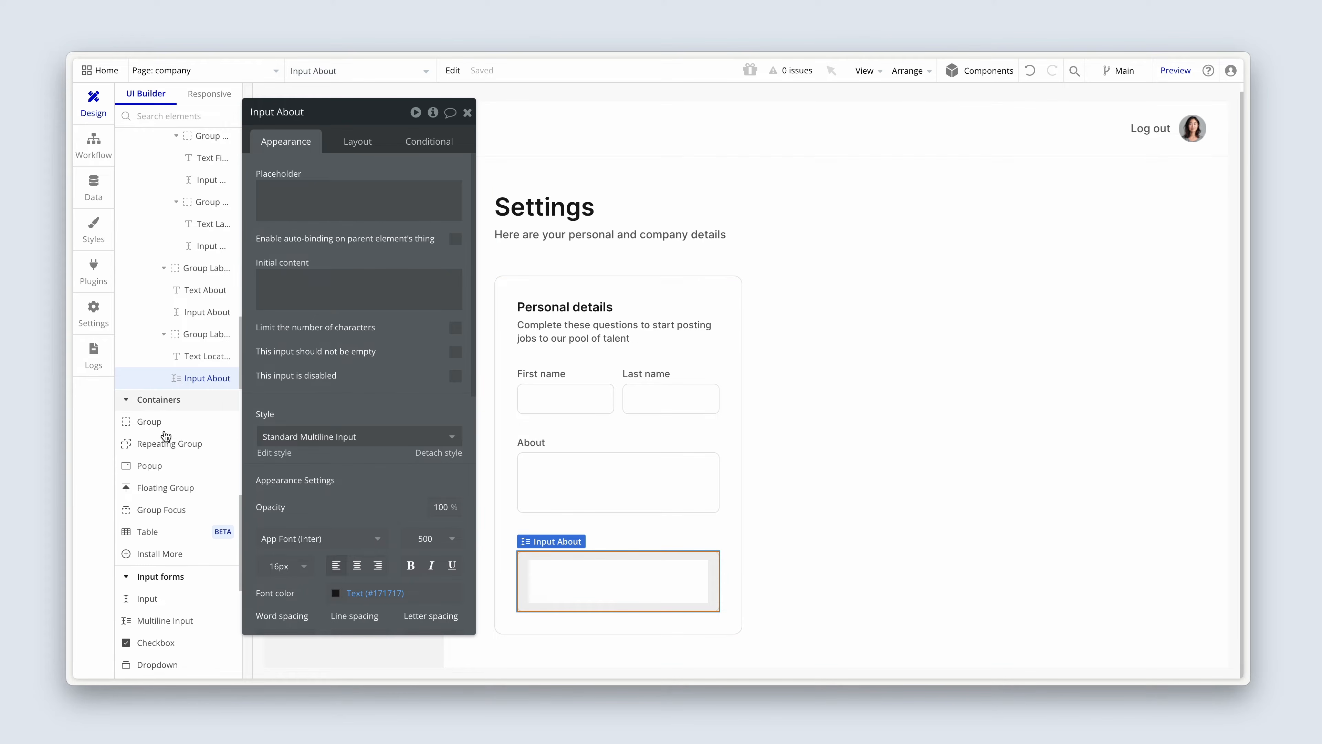
scroll(165, 436, "down", 4)
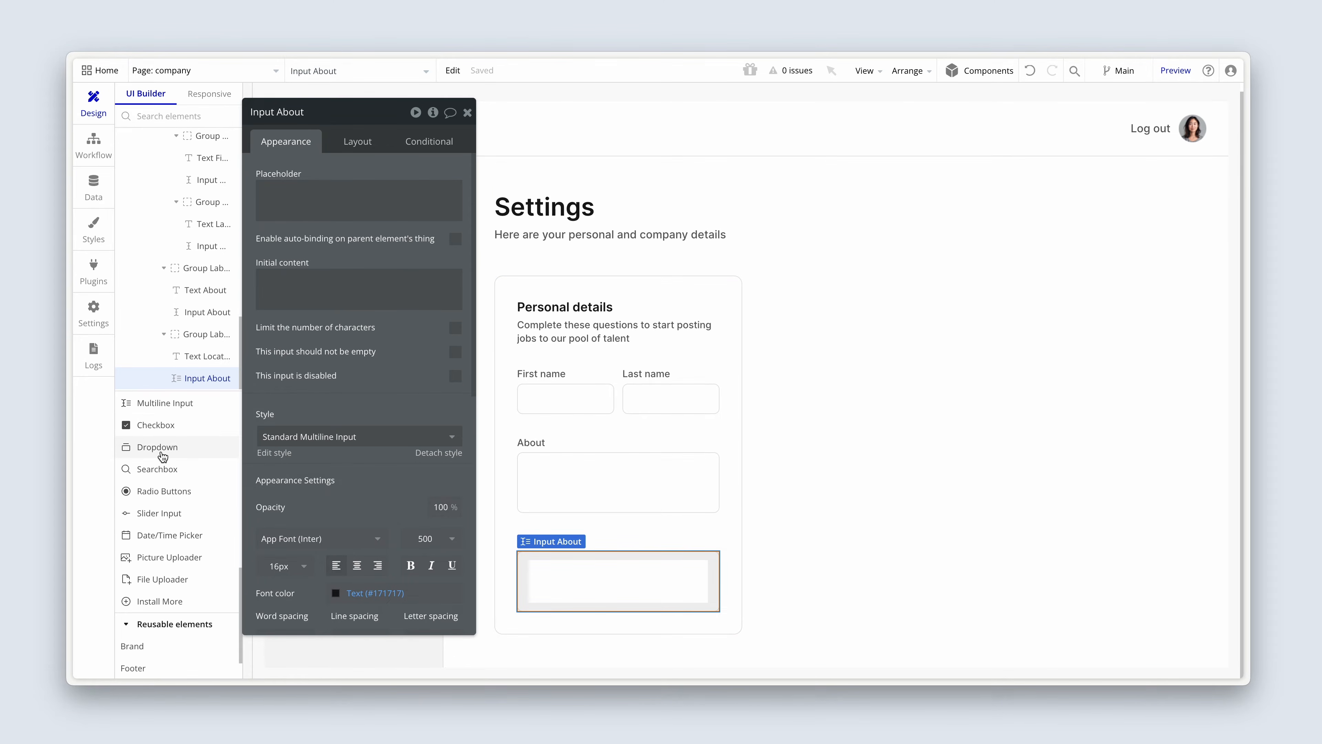
left_click_drag(163, 457, 546, 552)
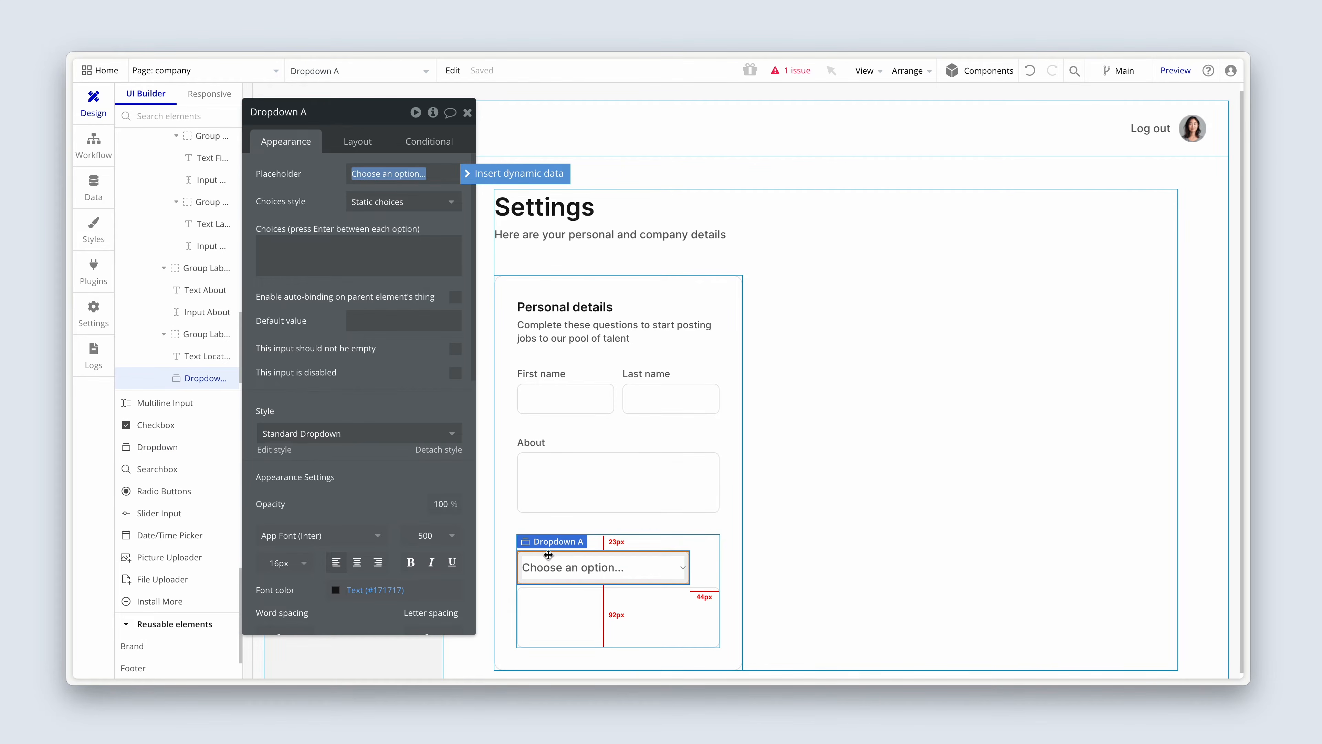
left_click(554, 612)
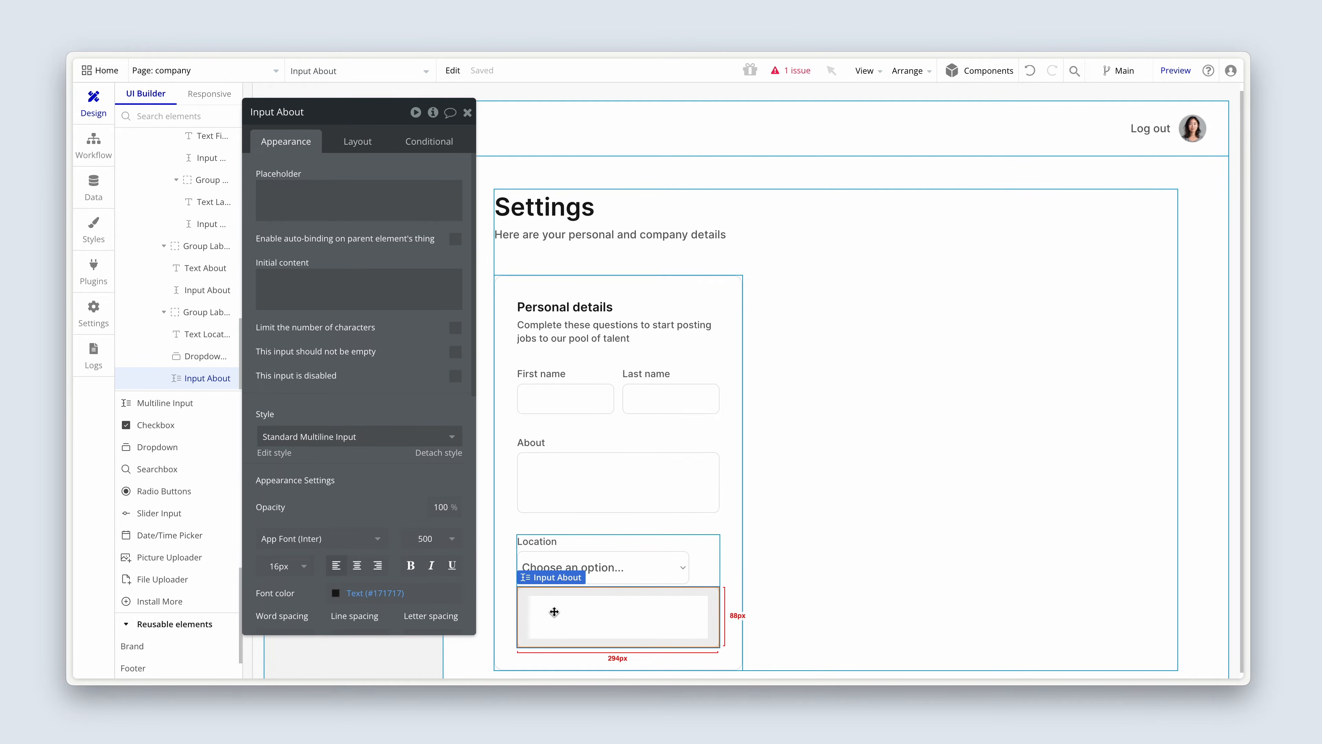
key("Delete")
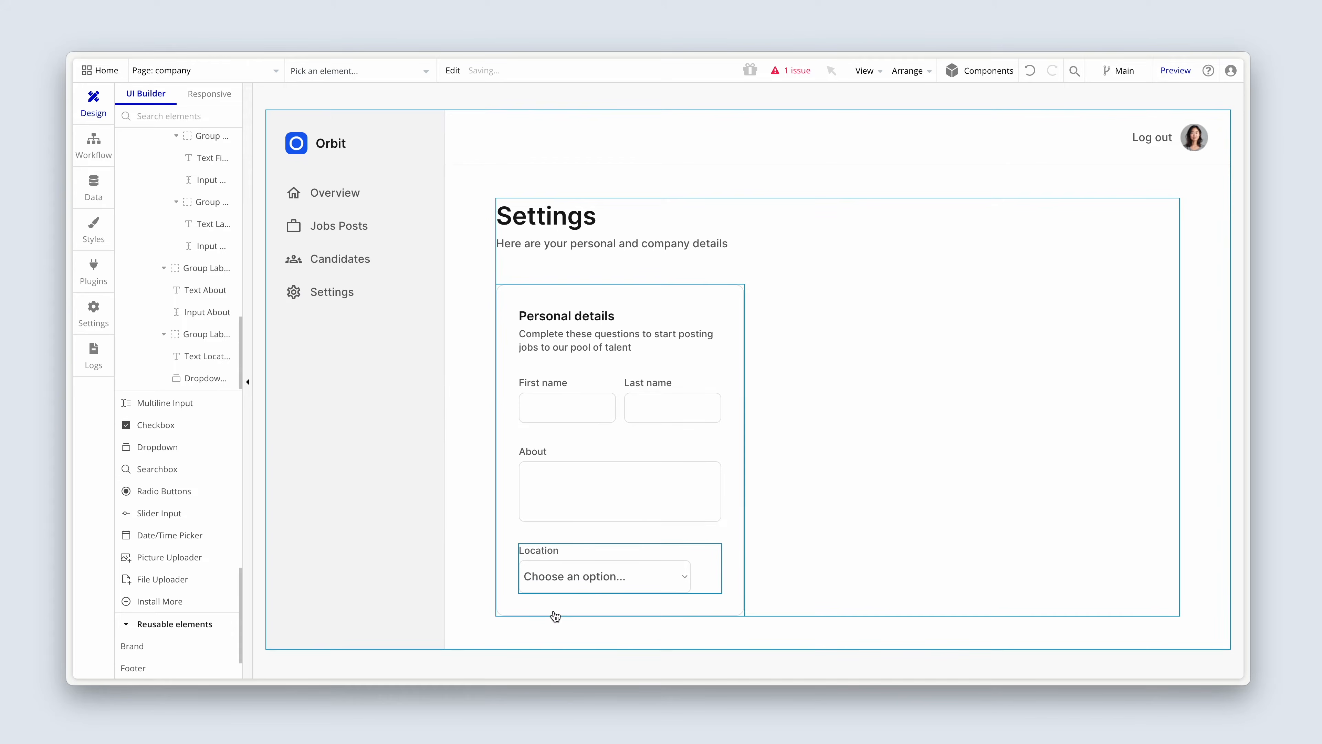
Review the Standard Dropdown style and remove its "This Dropdown is hovered" condition
left_click(579, 582)
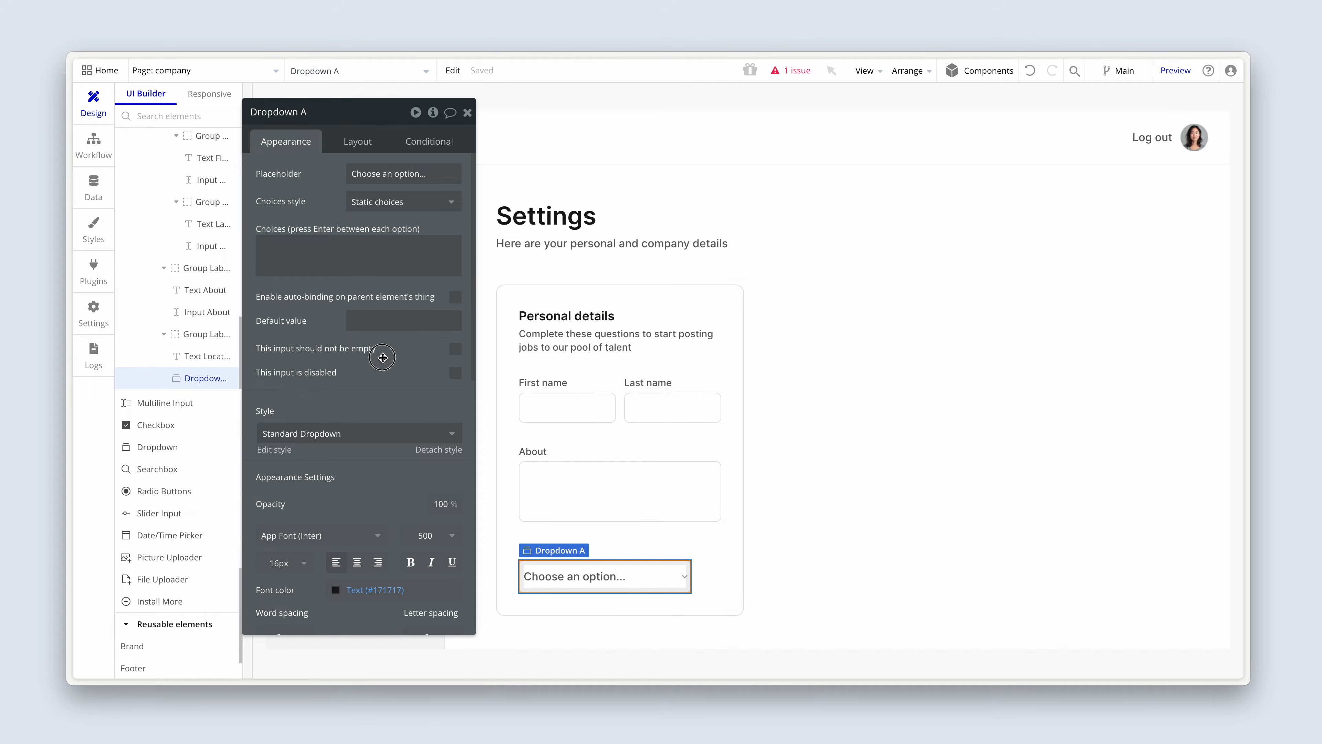
left_click(274, 450)
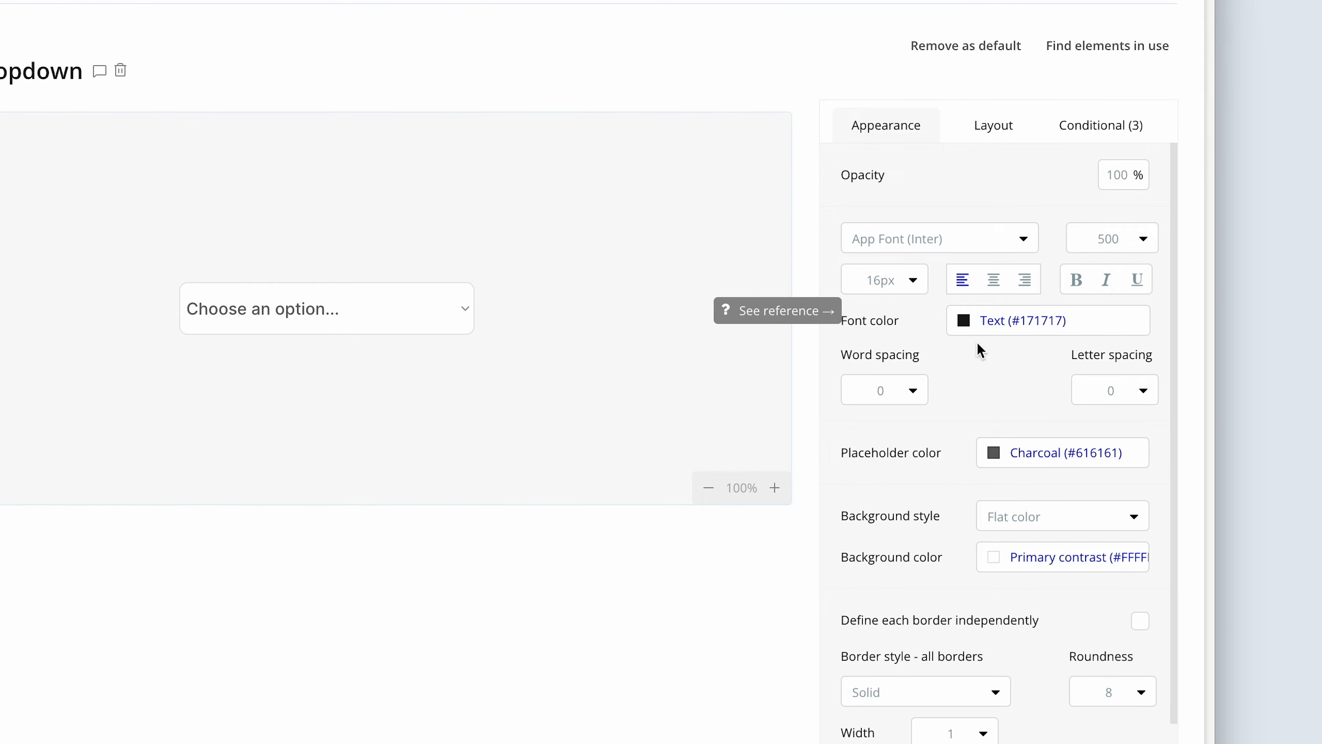
scroll(988, 371, "down", 1)
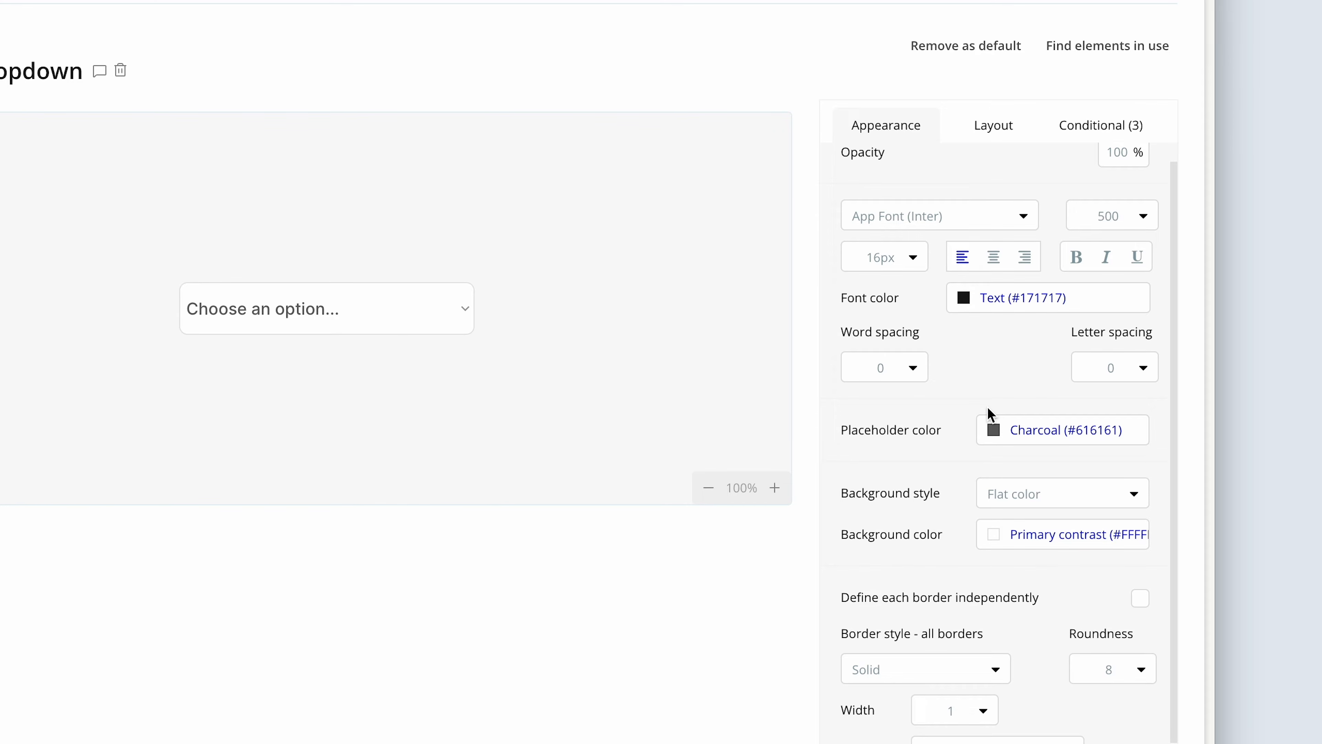
scroll(987, 408, "down", 4)
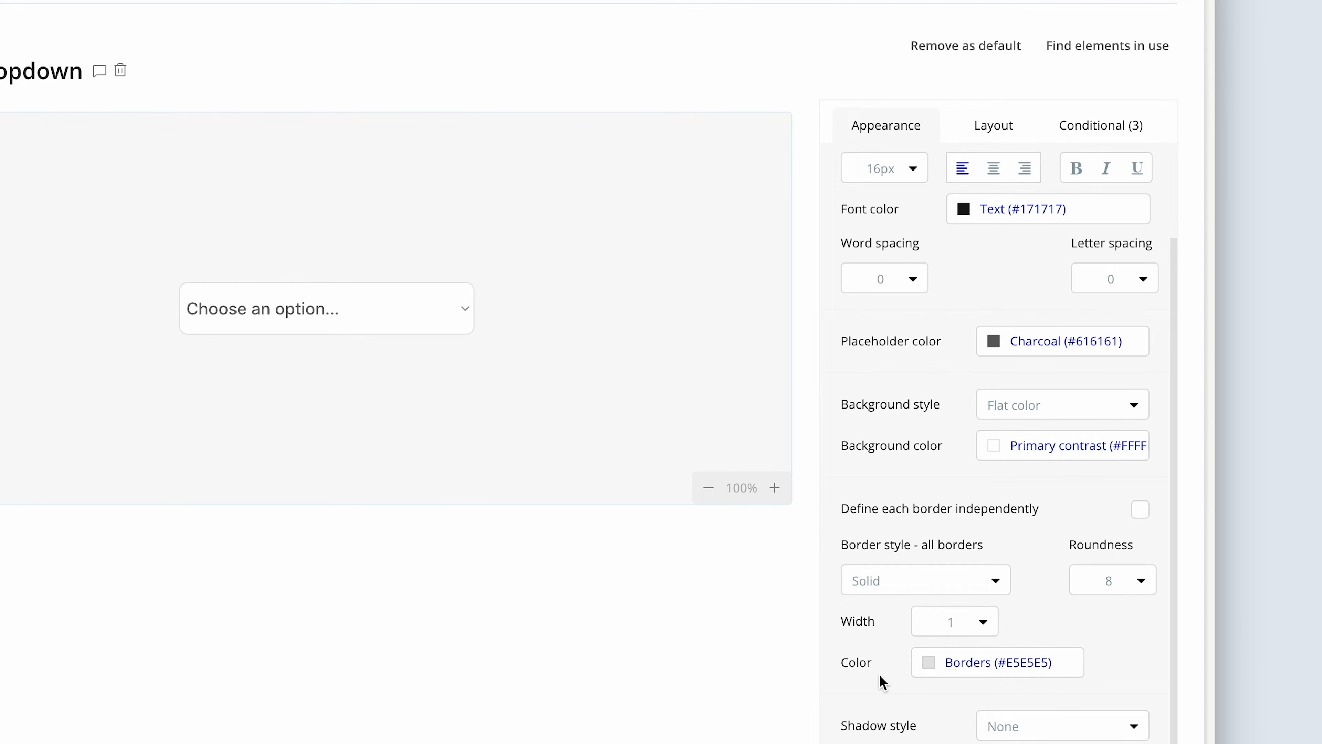
left_click(1100, 123)
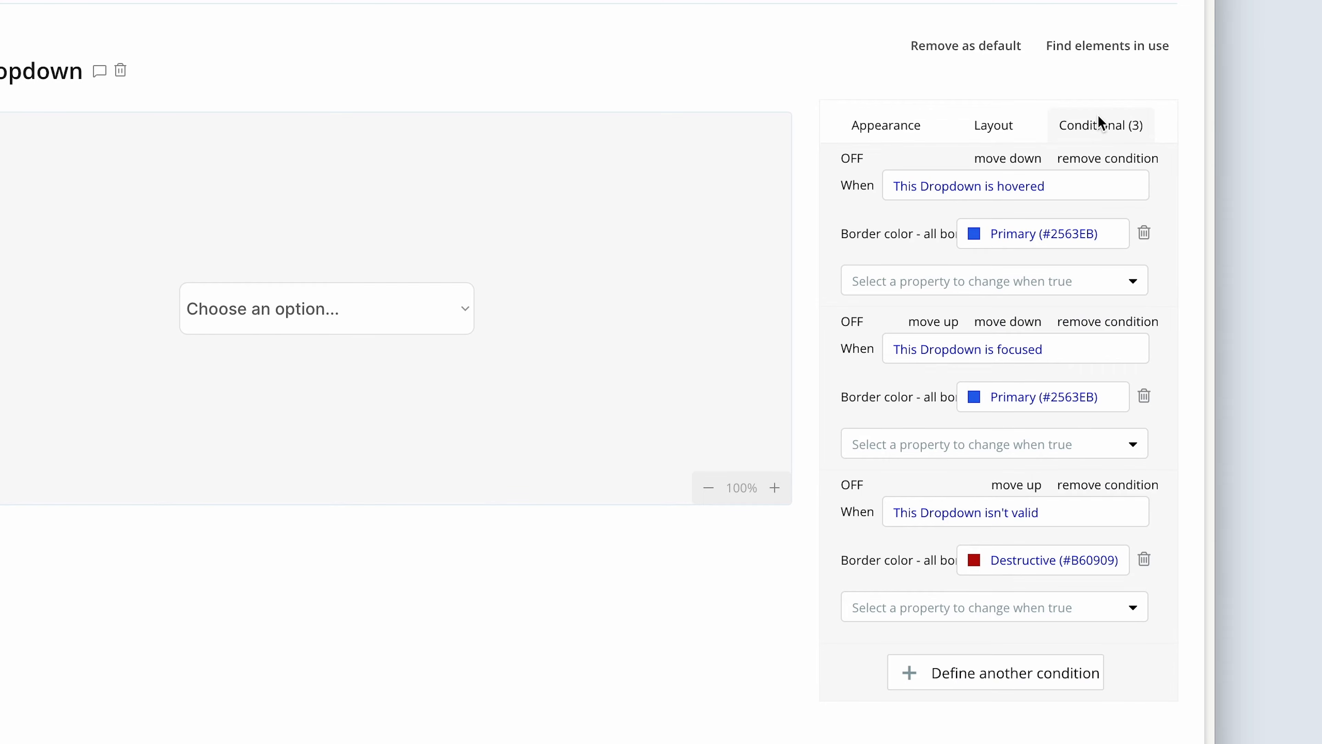
left_click(1097, 159)
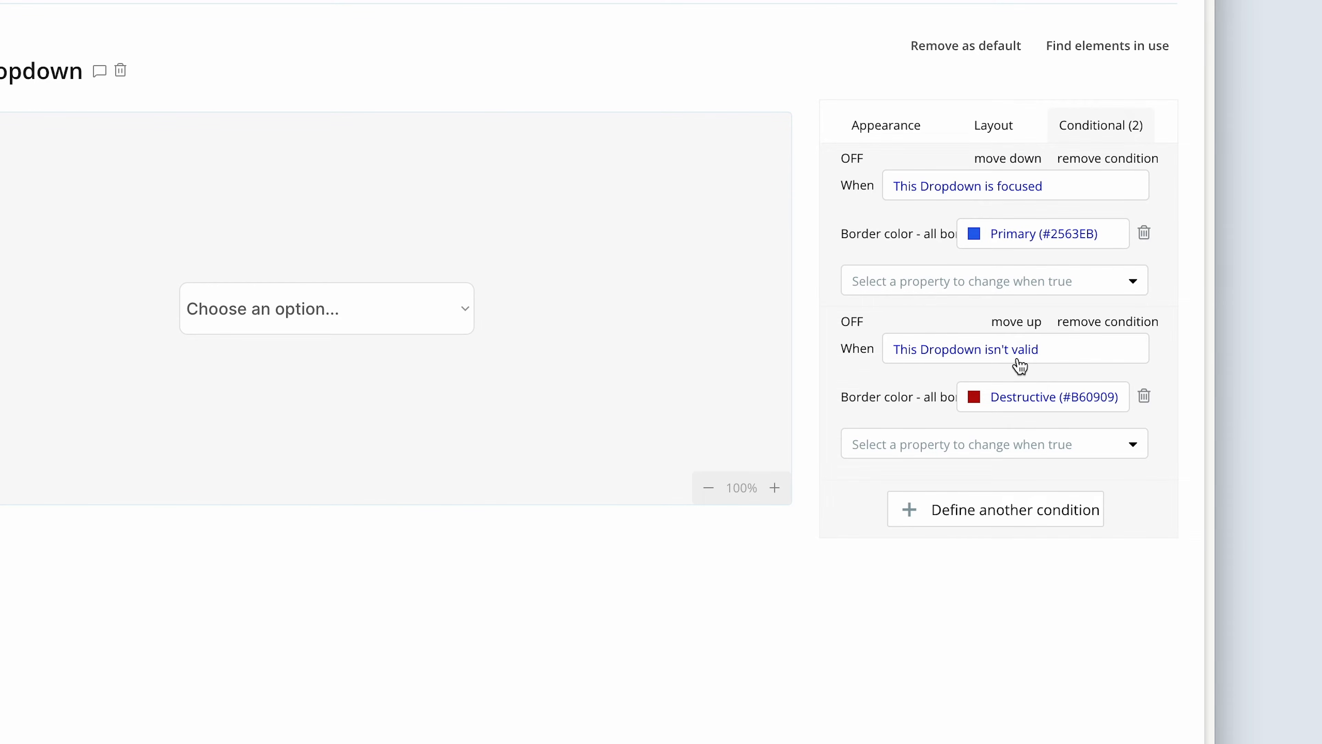
left_click(911, 125)
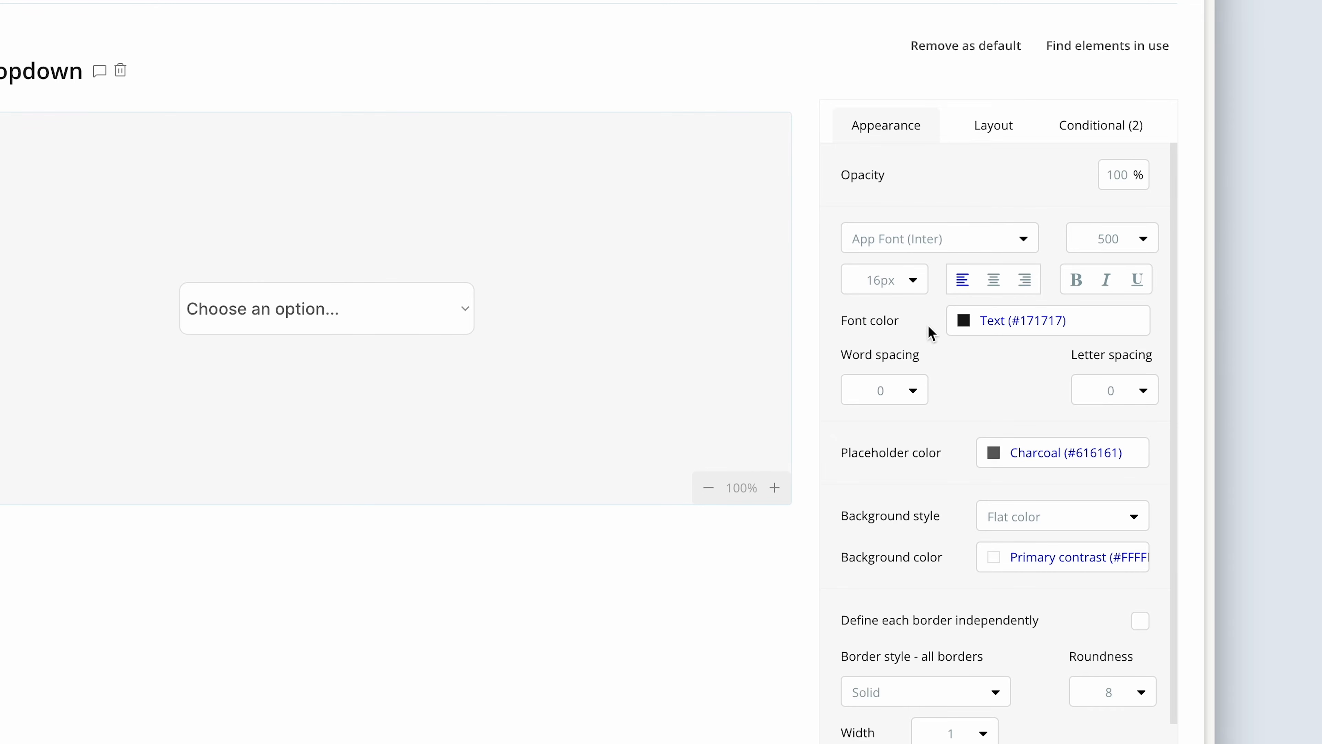
scroll(930, 332, "down", 3)
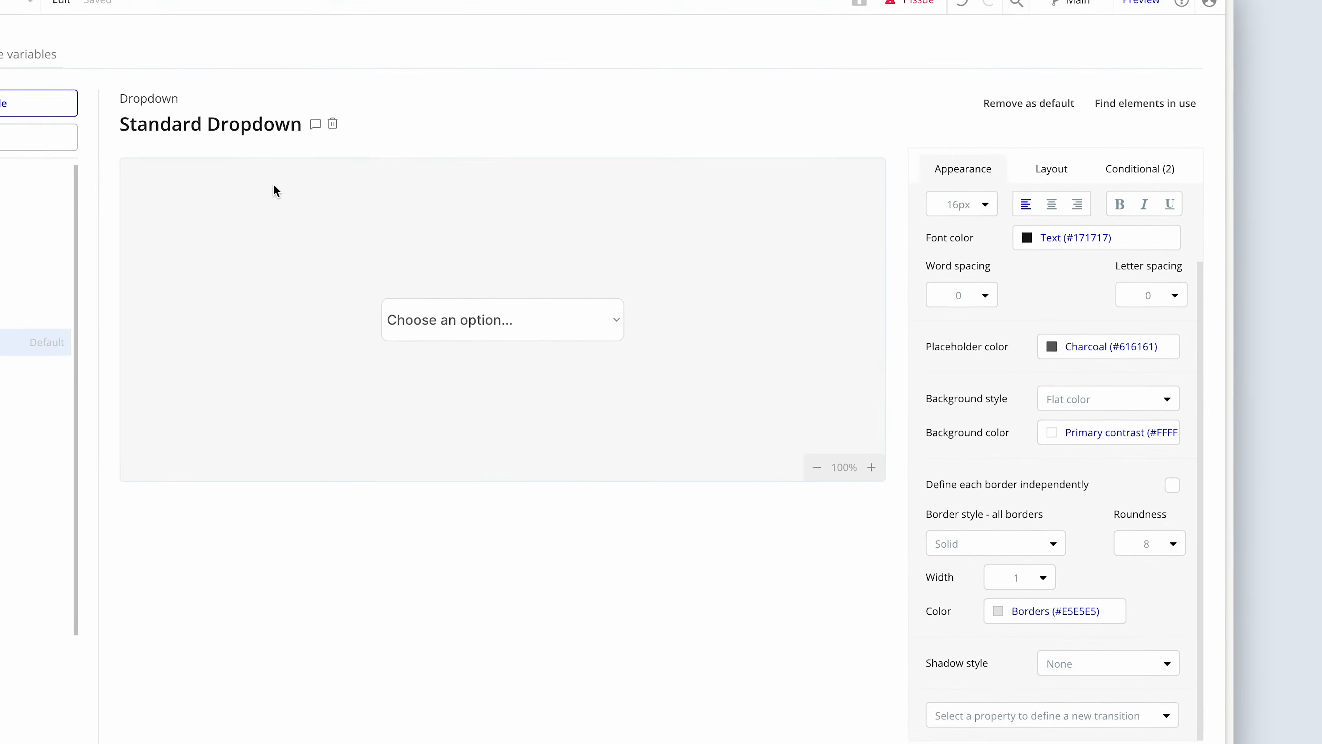
left_click(93, 101)
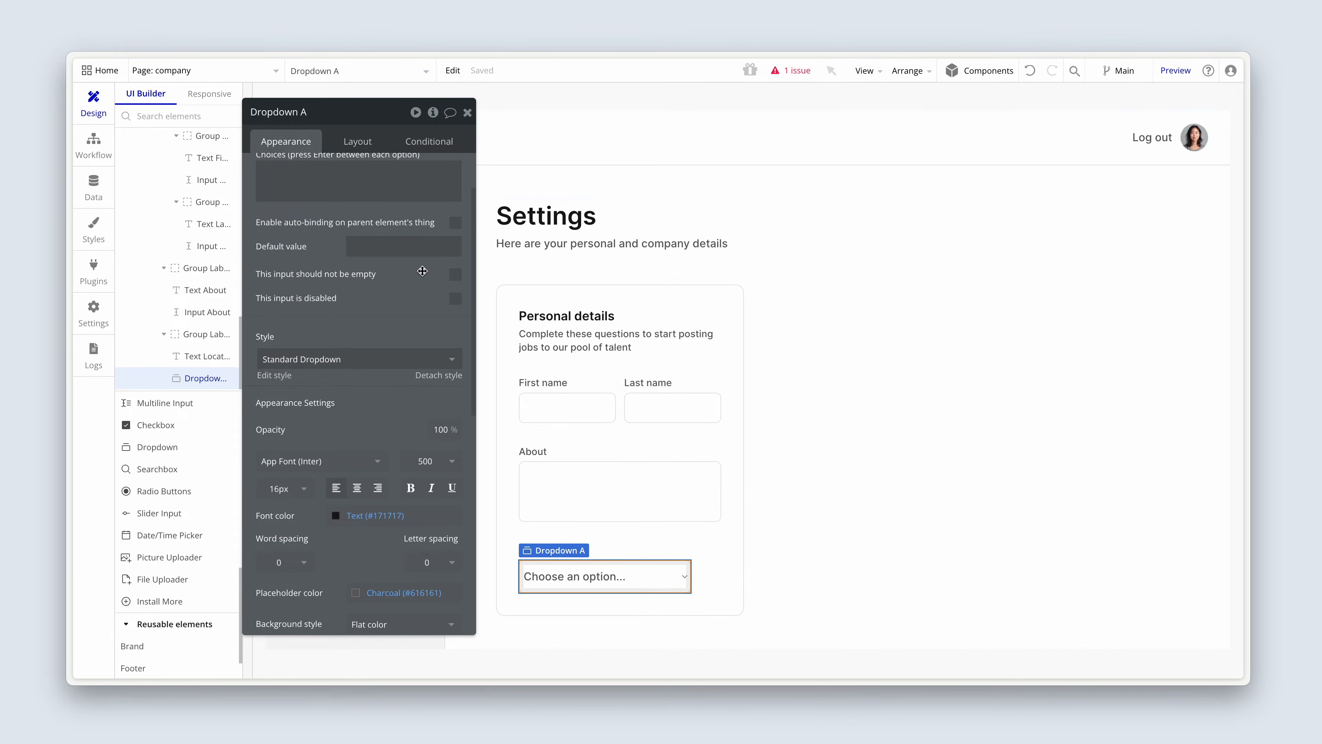
Turn off fixed width for the Location dropdown, with a min width of 0 px and a height of 44 px
left_click(366, 149)
left_click_drag(366, 149, 374, 205)
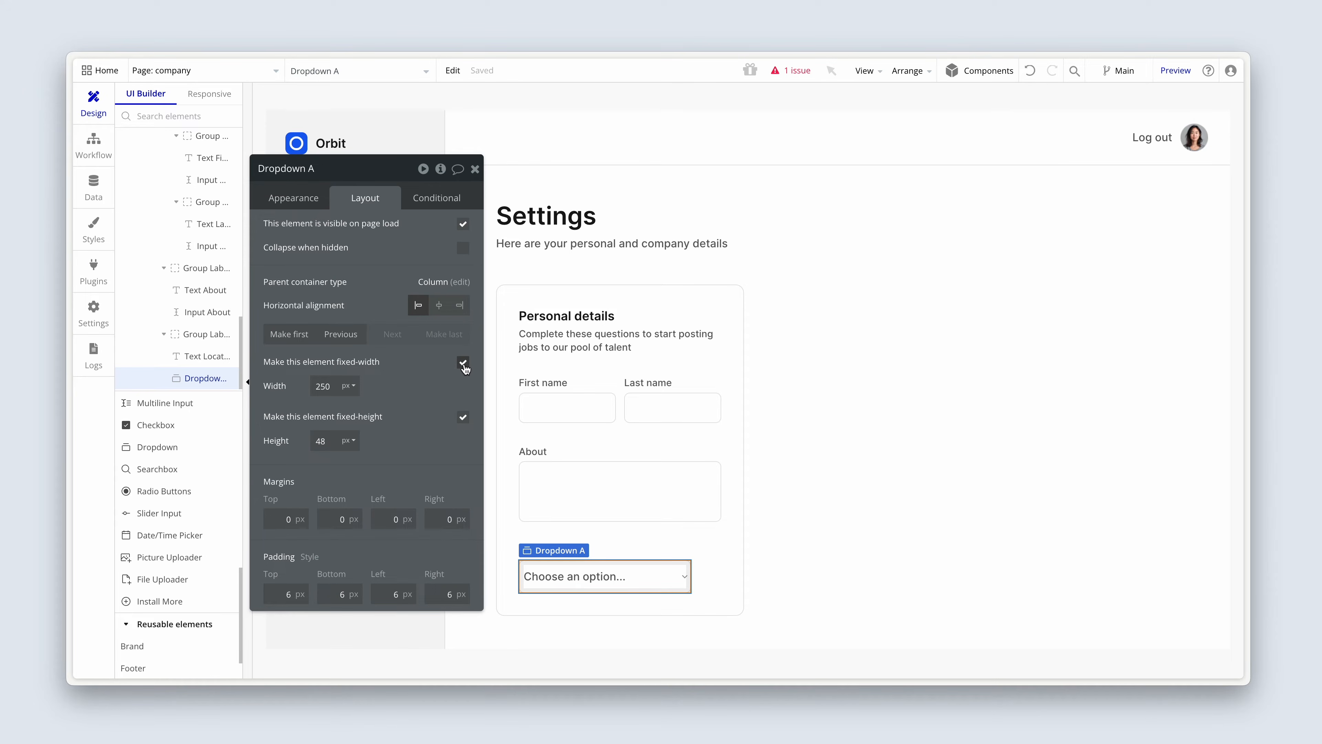
left_click(461, 366)
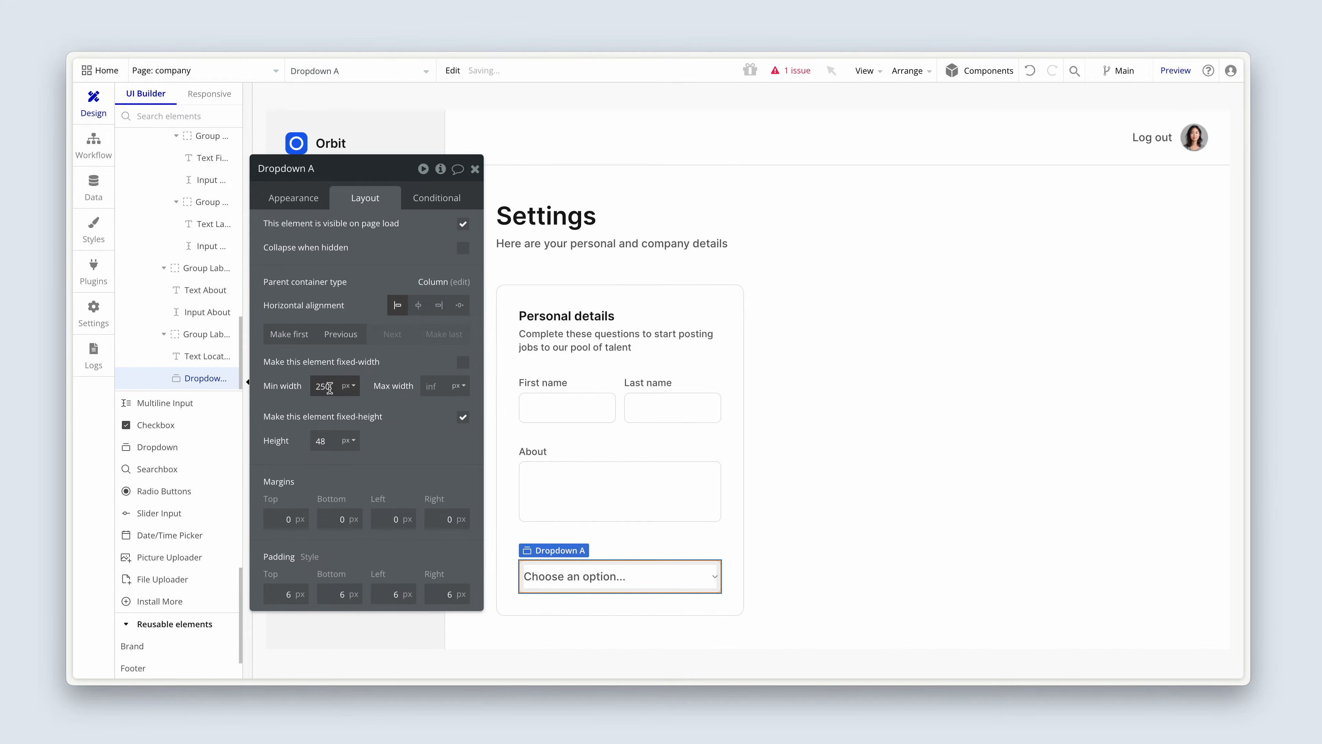
left_click_drag(336, 387, 295, 389)
key("BackSpace")
left_click(324, 443)
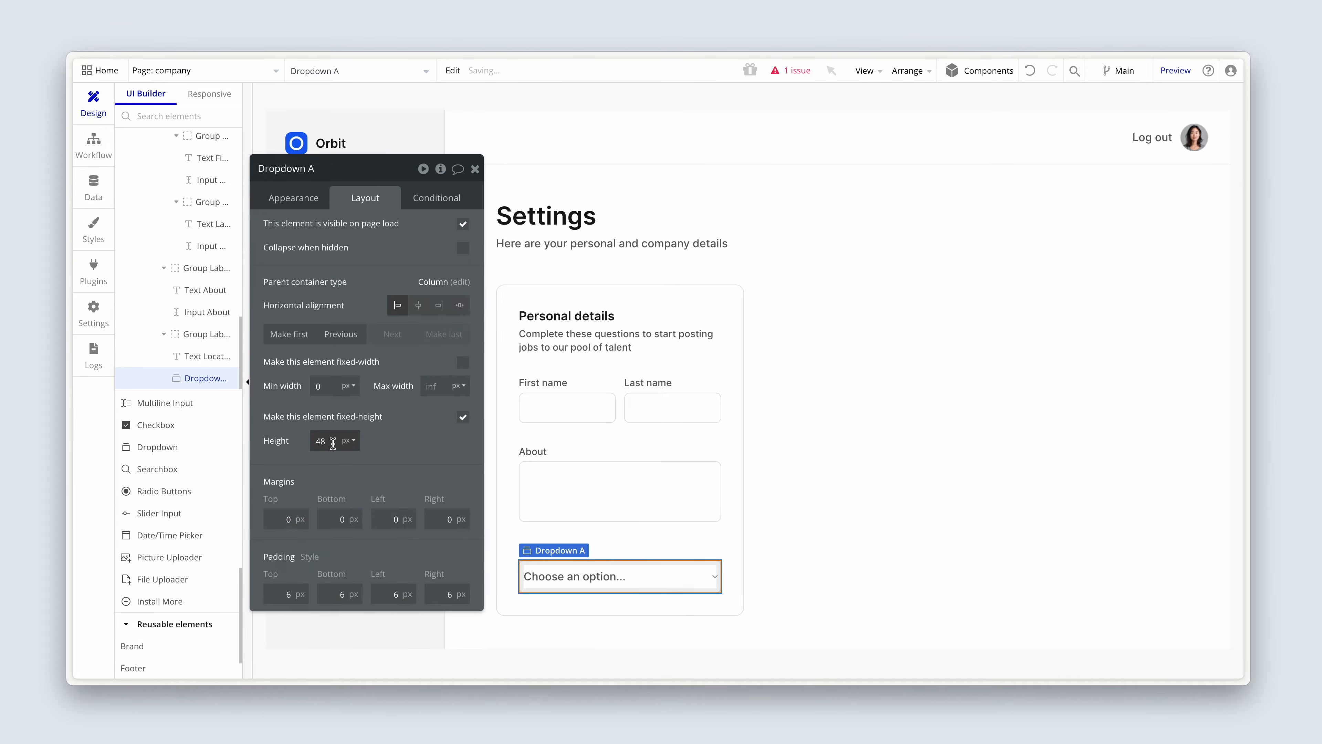
key("BackSpace")
type("4")
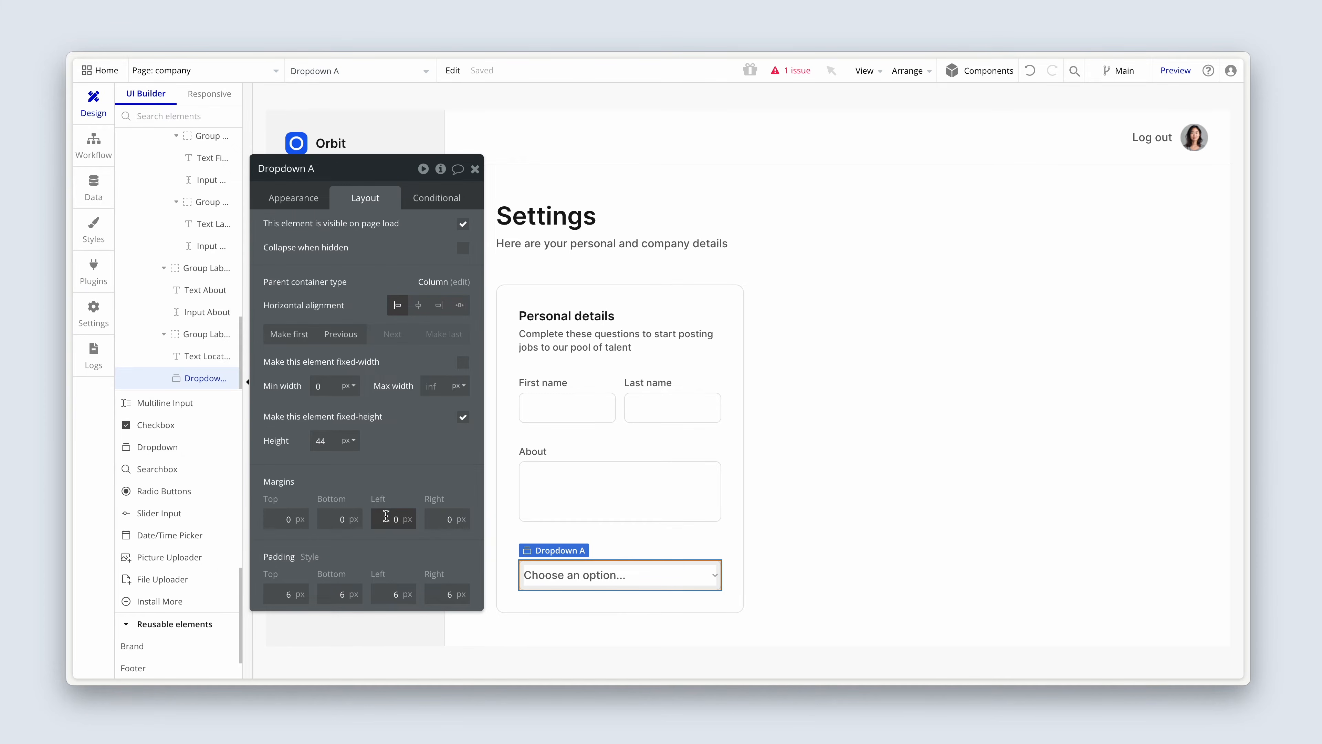
Set the left and right padding of the Standard Dropdown style to 16, matching the First name input
double_click(397, 595)
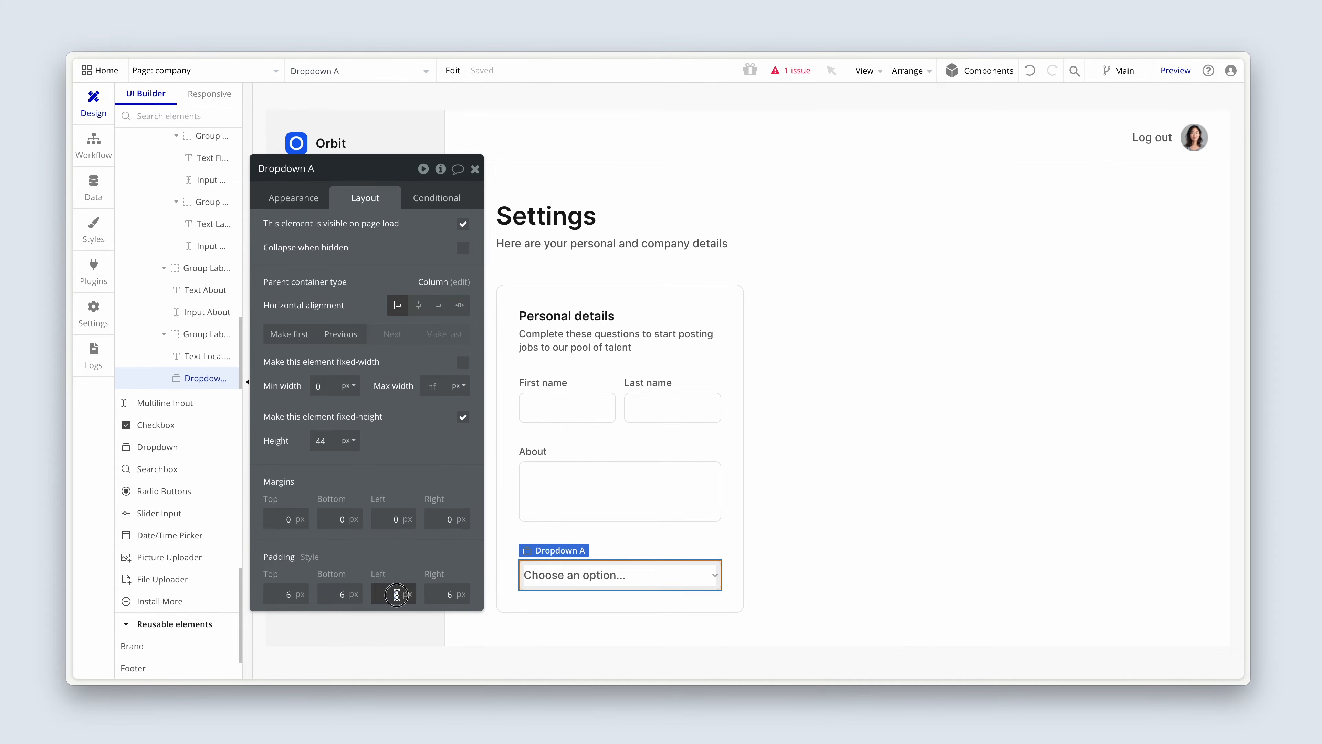
left_click(544, 407)
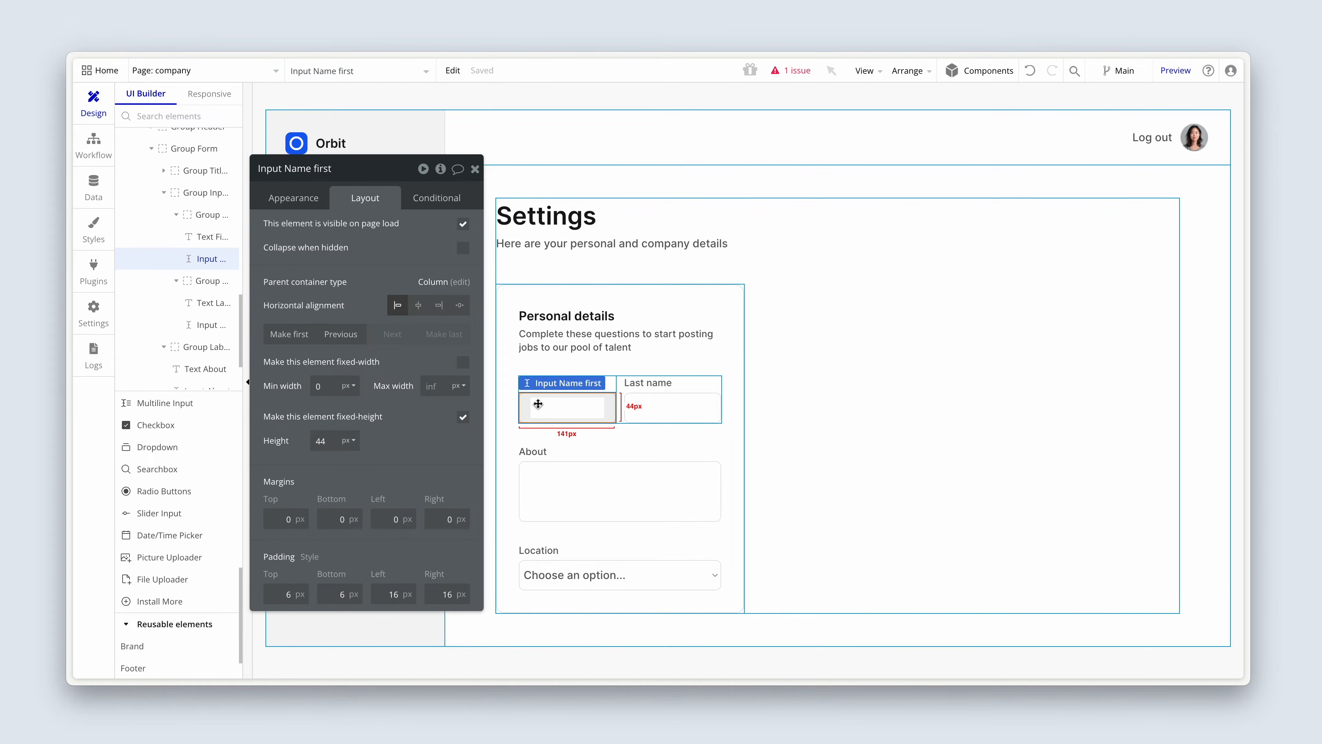
left_click(544, 573)
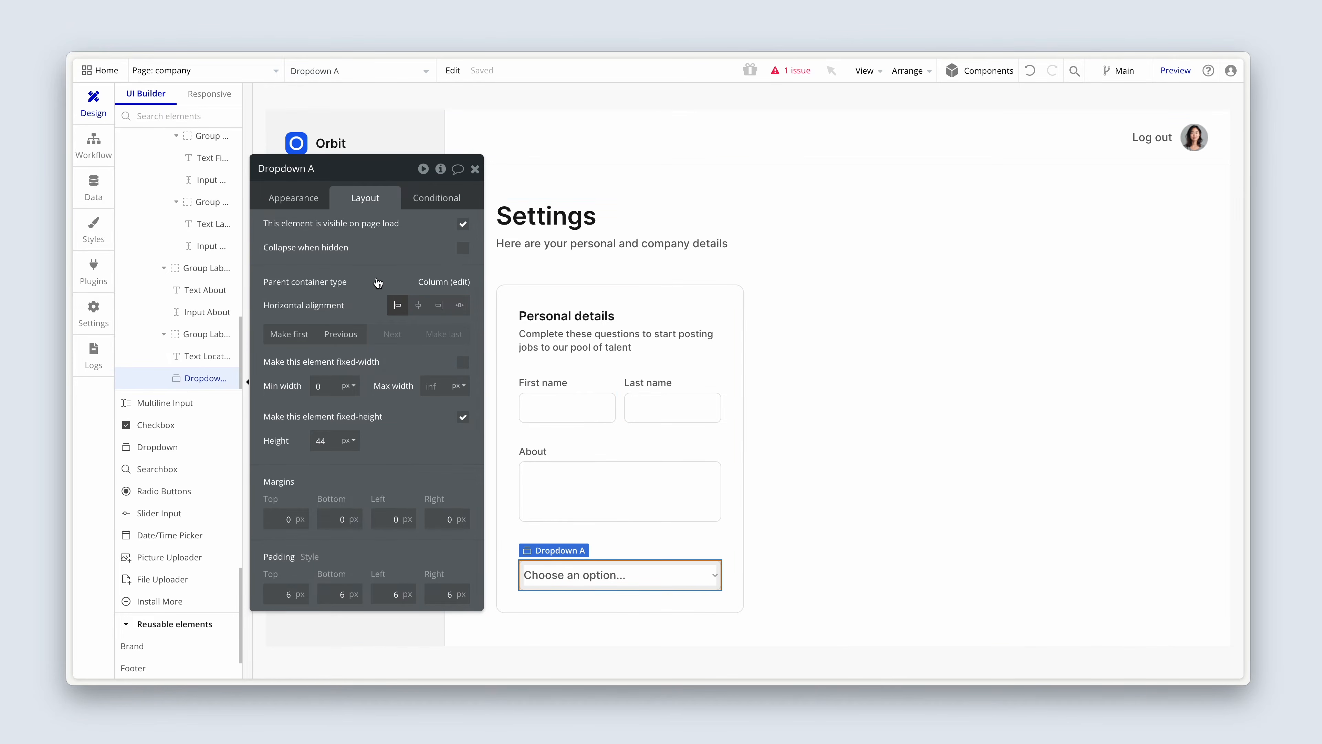
left_click(302, 198)
scroll(298, 407, "down", 4)
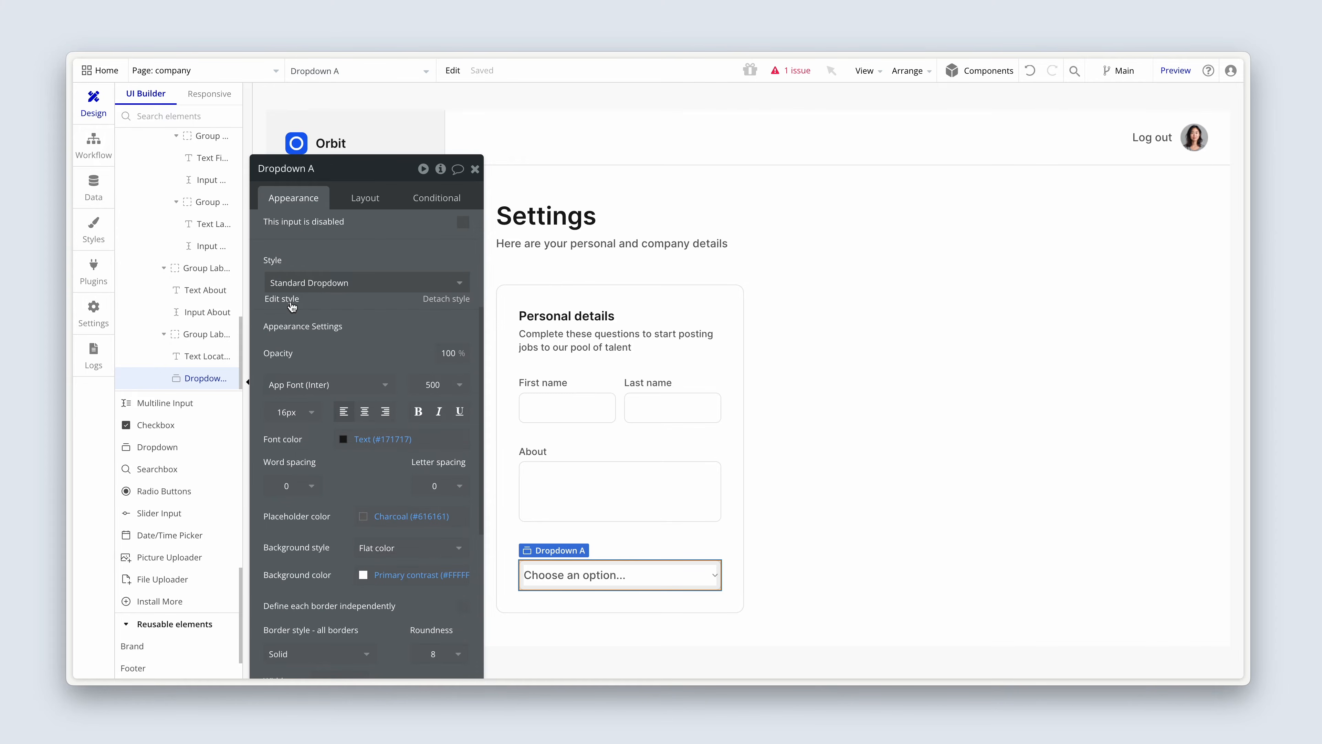
left_click(283, 299)
left_click(1099, 208)
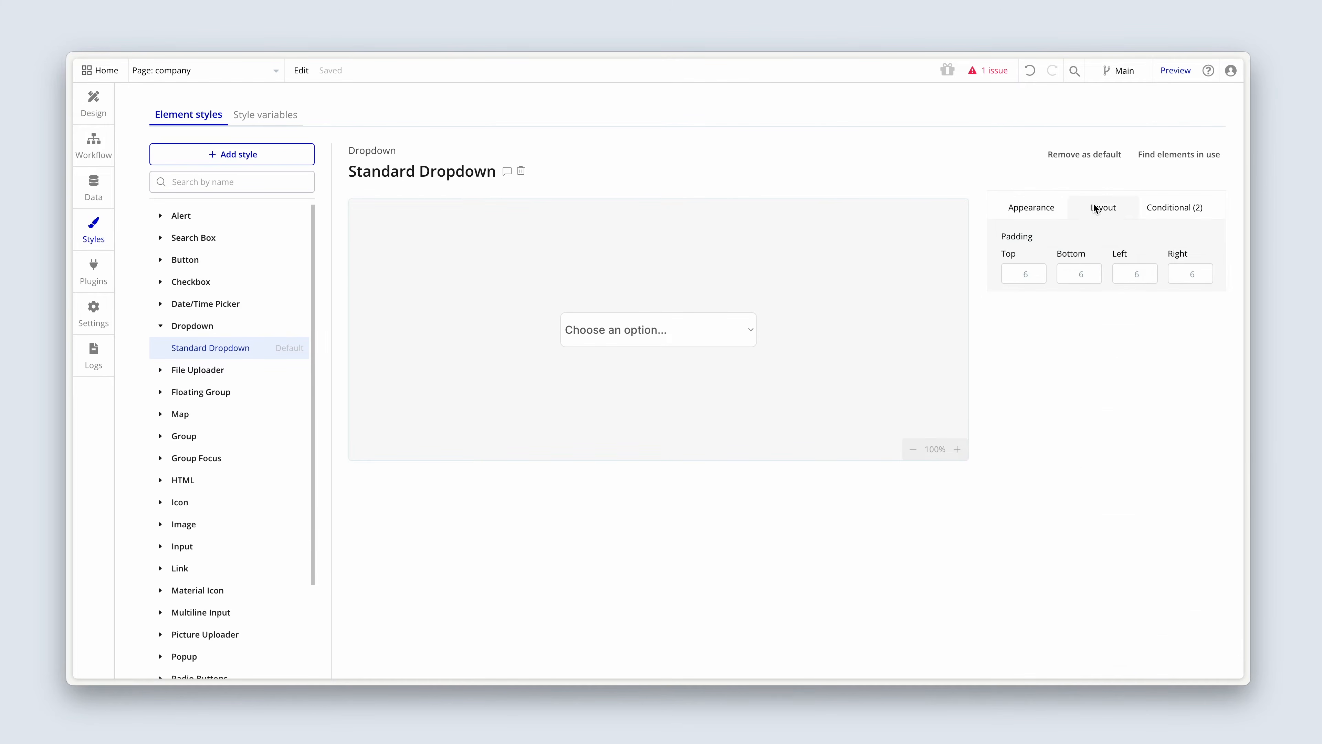
left_click(1132, 274)
type("1")
left_click(1183, 276)
type("1")
left_click(1147, 234)
left_click(92, 106)
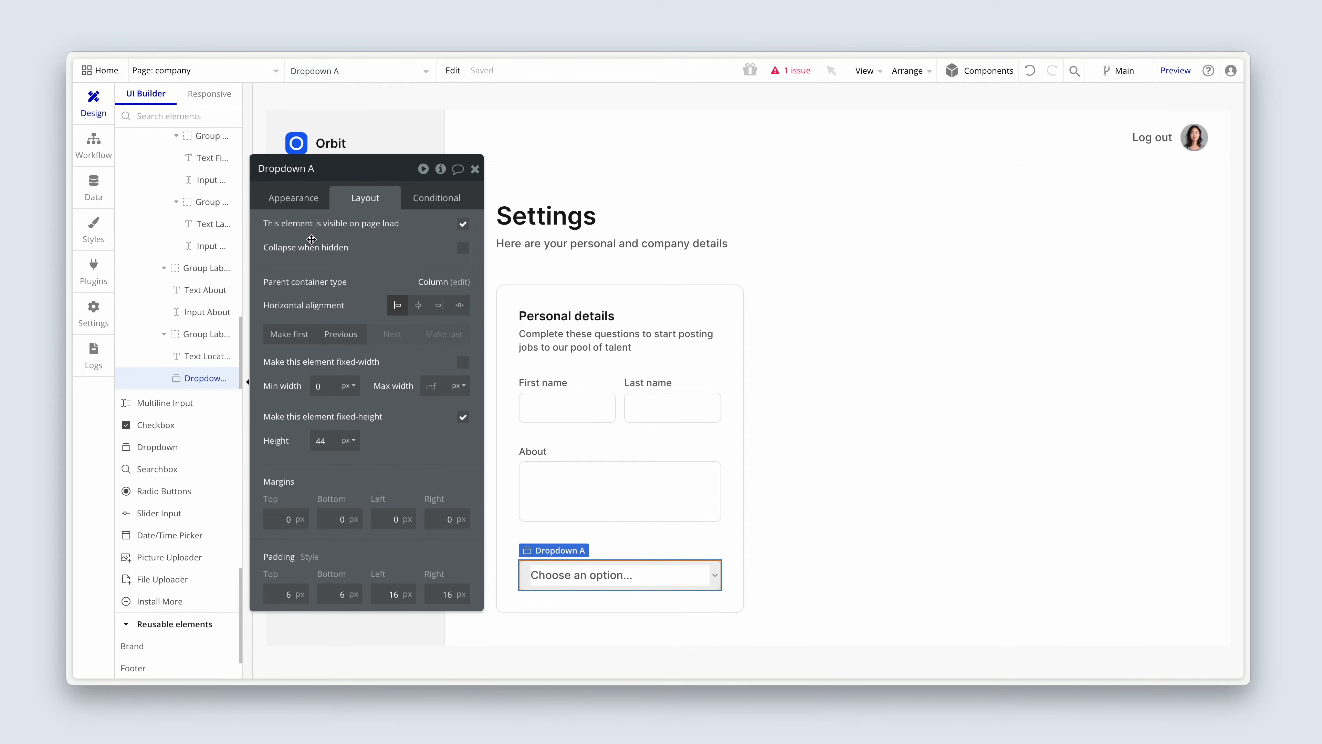
Rename the dropdown element under the Location label as "Dropdown Location"
left_click(296, 203)
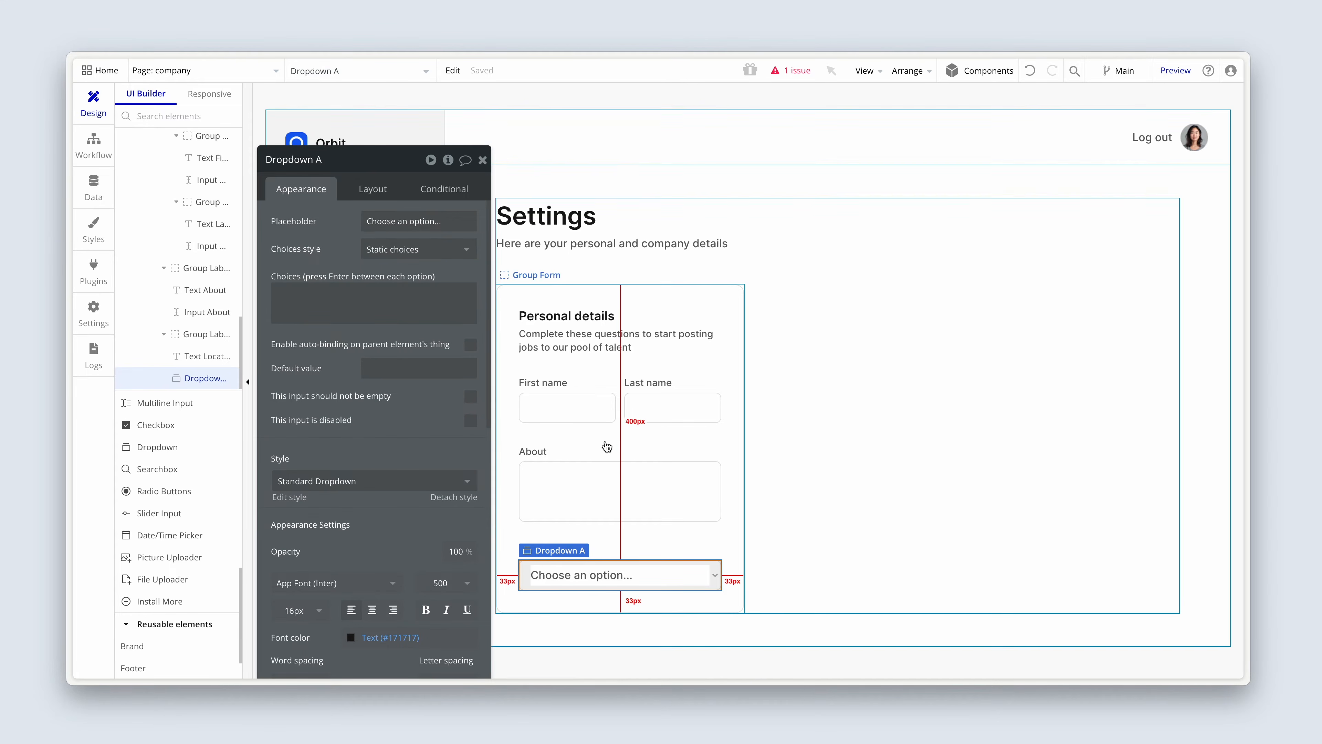
left_click(341, 163)
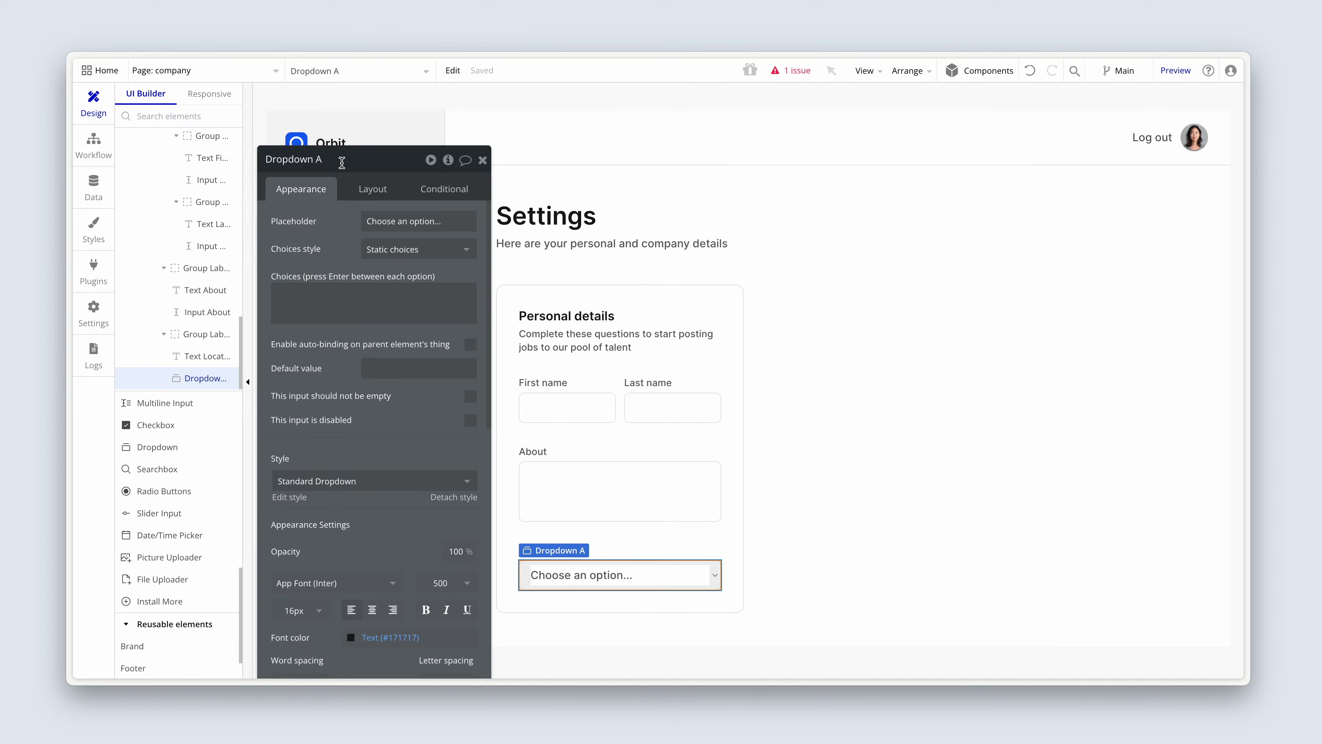
type("Location")
key("Return")
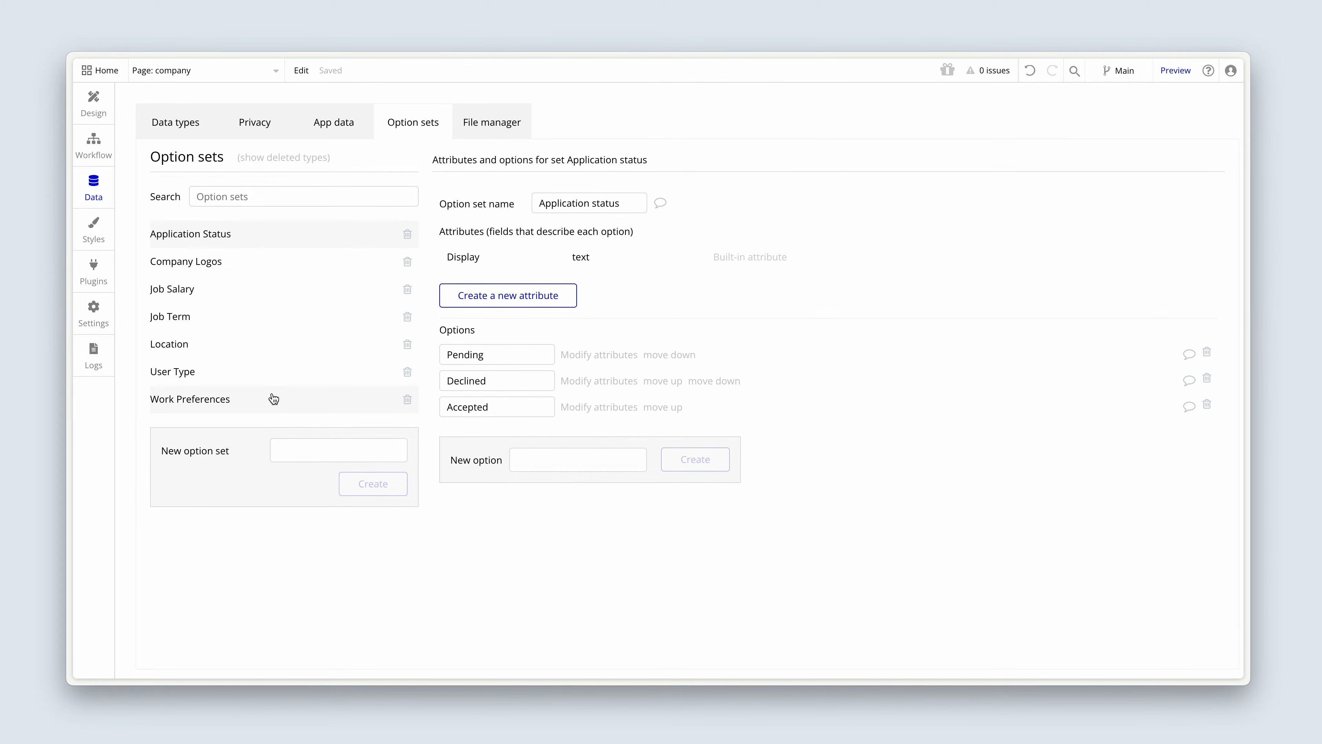
Open the Location option set in the source app and copy it
left_click(272, 345)
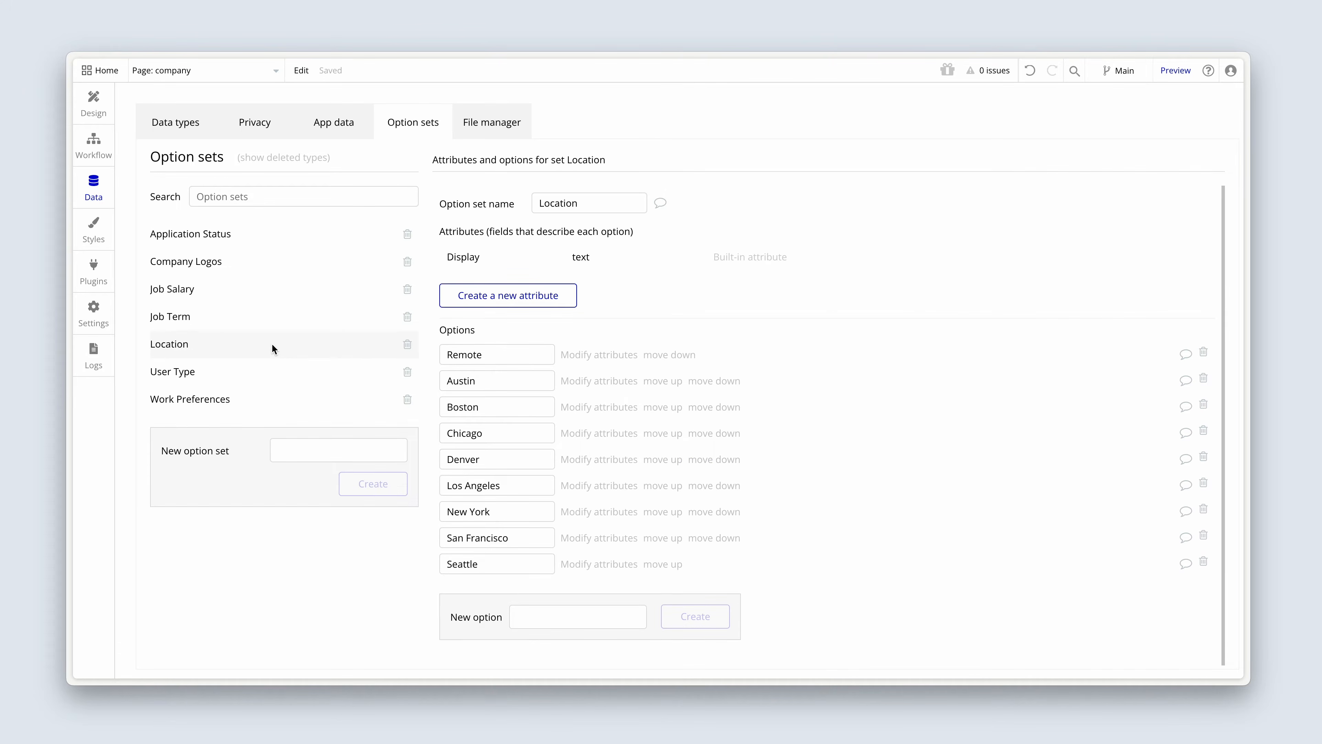
right_click(196, 344)
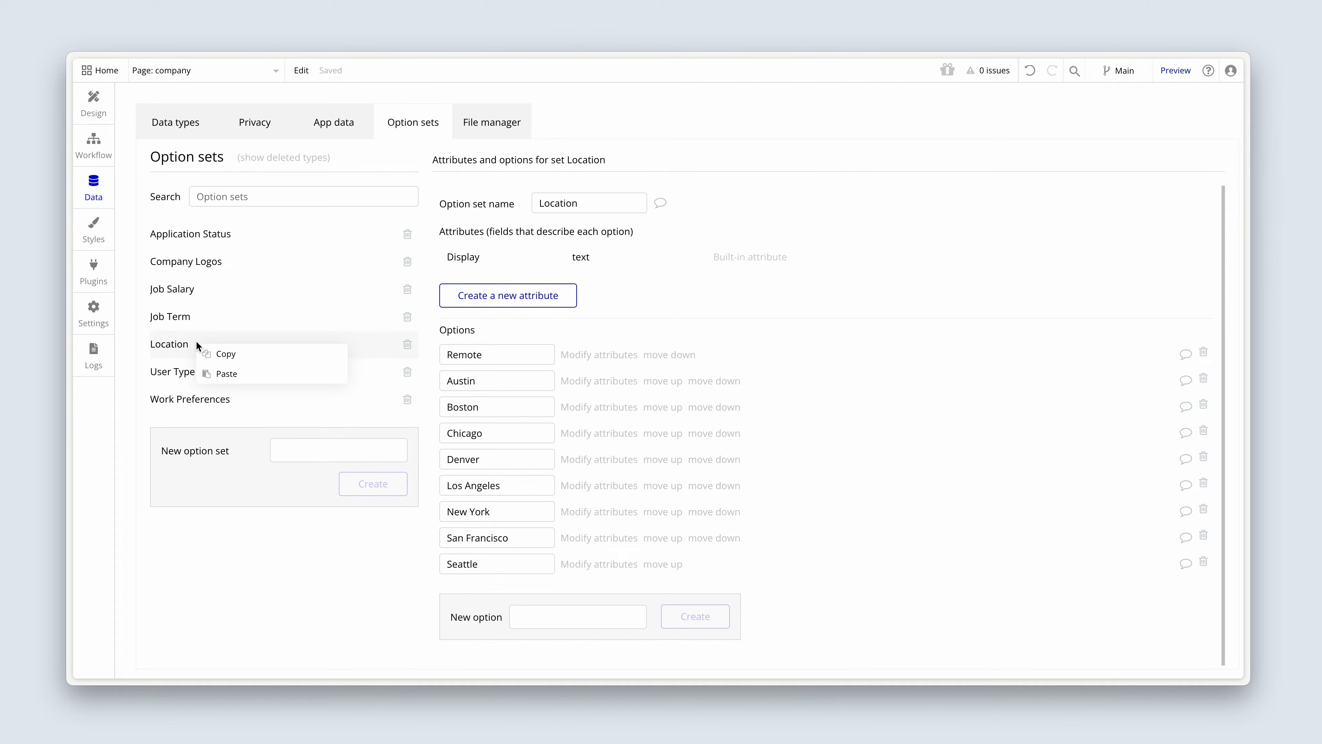
left_click(250, 358)
Switch back to the app with the settings page and paste the copied Location set into its option sets
key("ctrl+Tab")
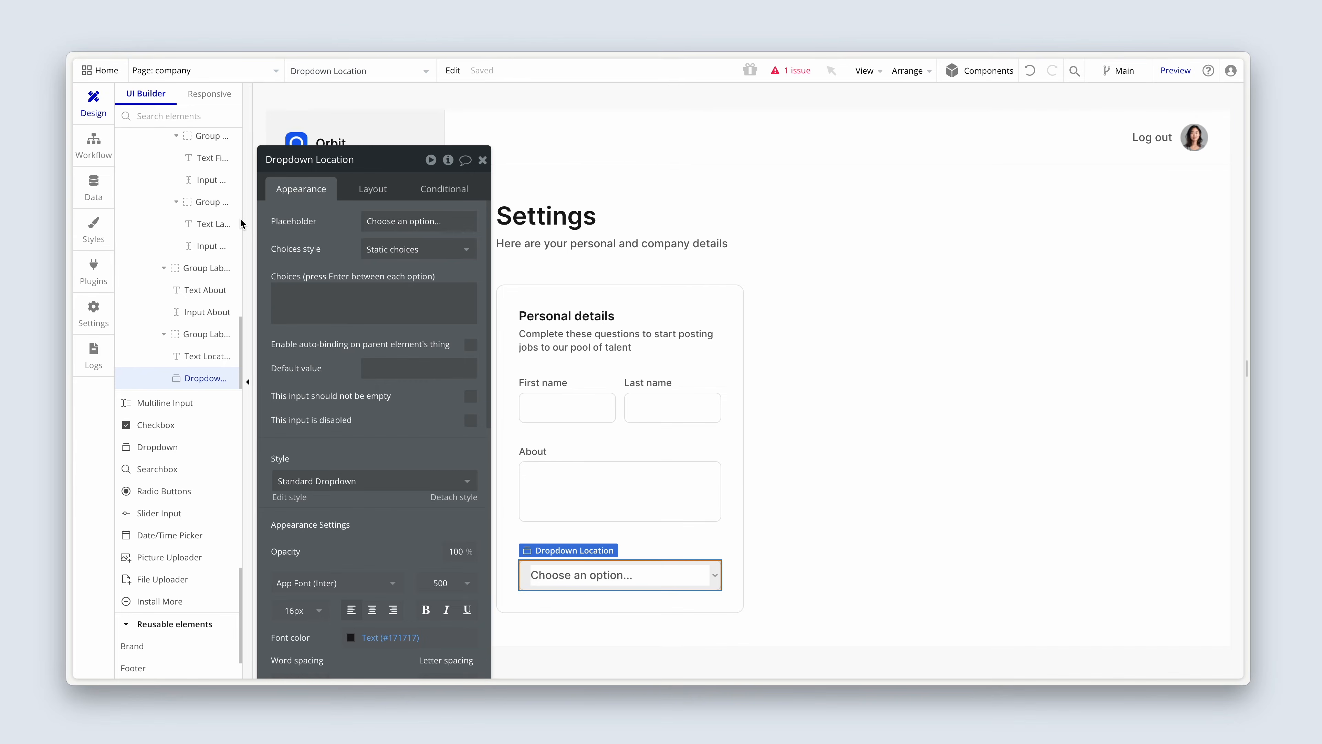
left_click(91, 189)
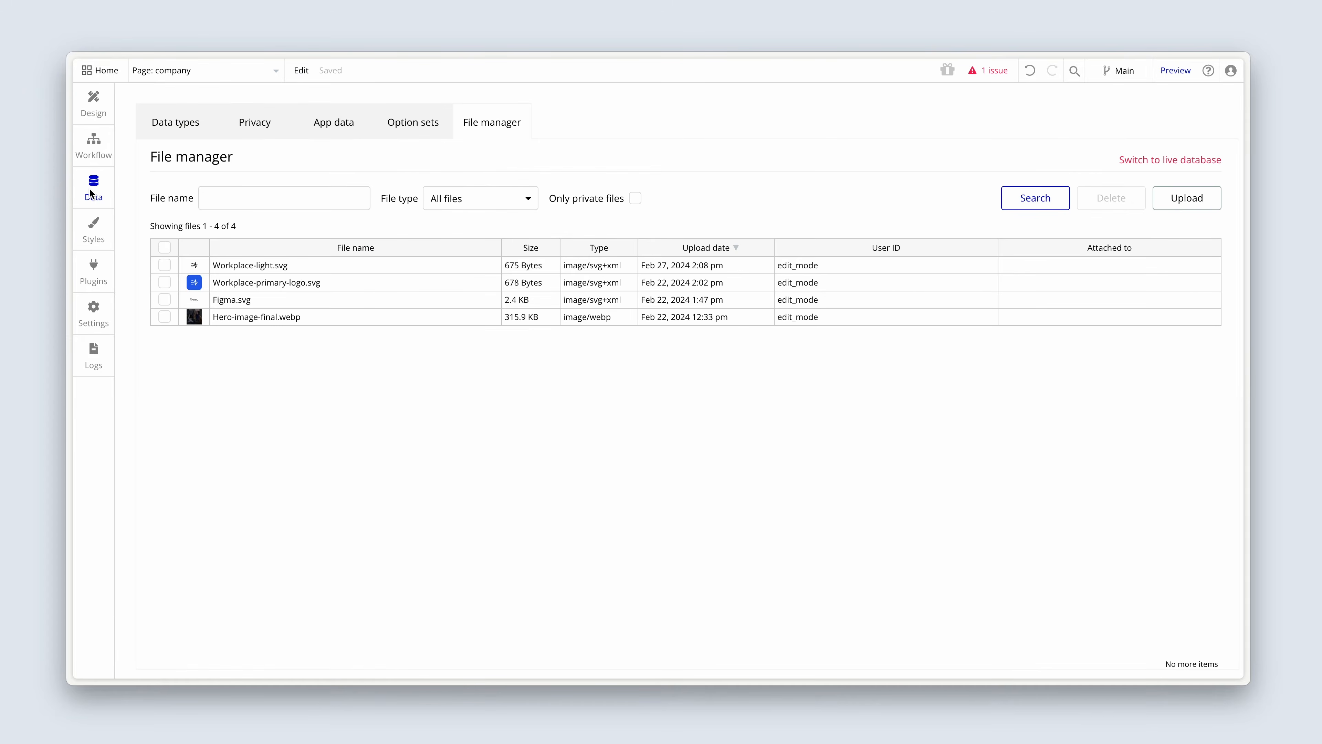
left_click(393, 126)
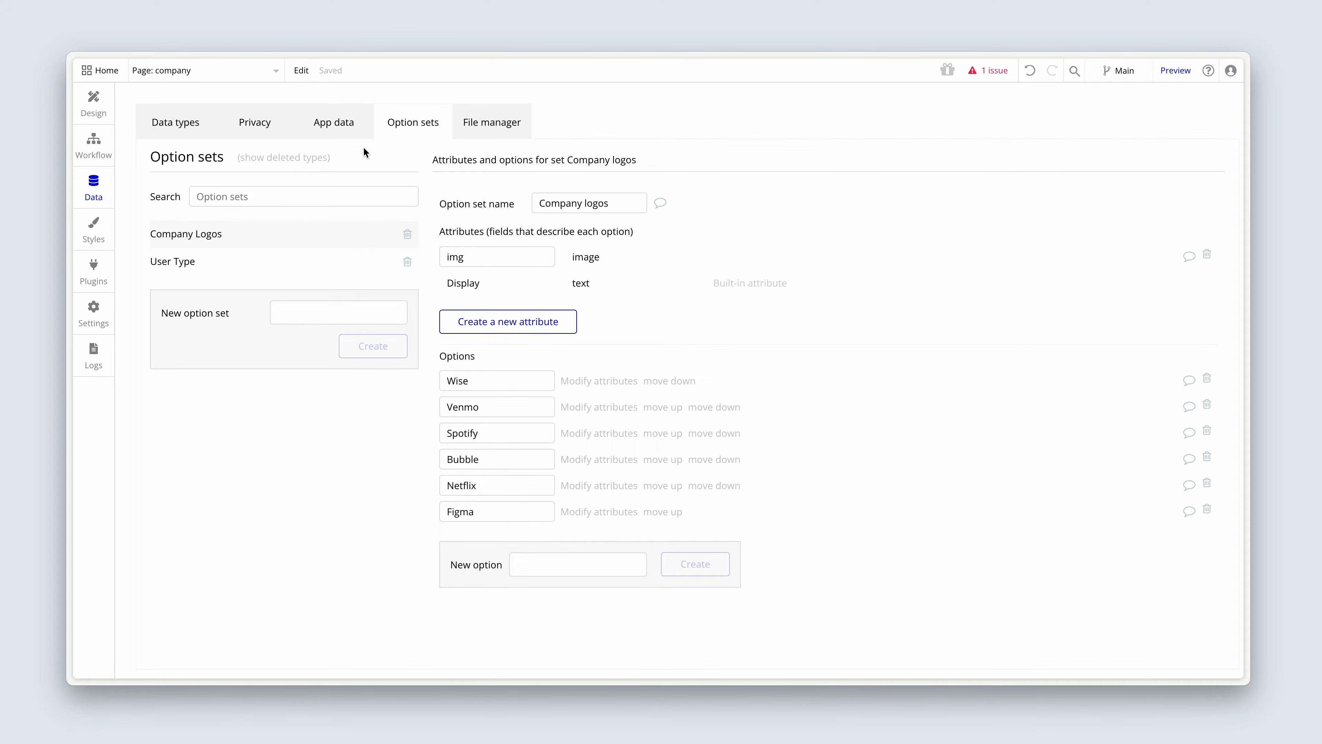
right_click(266, 235)
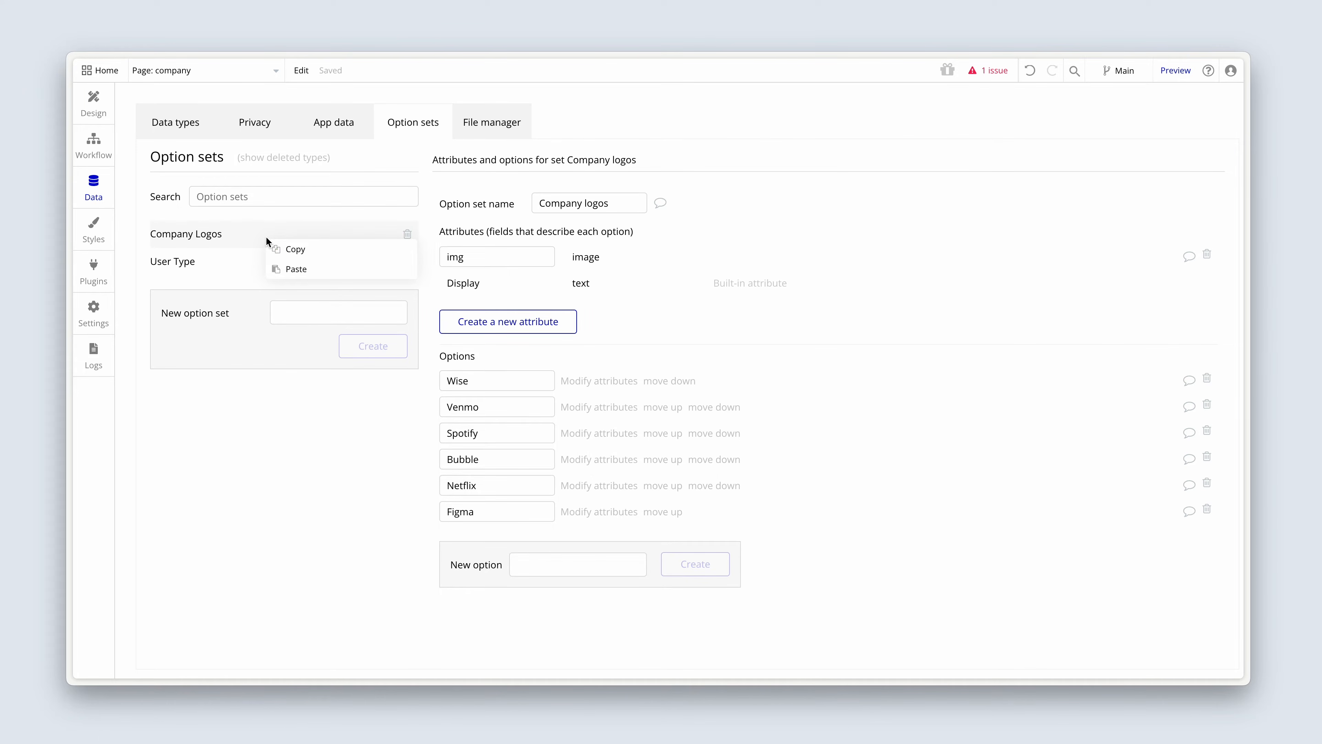
left_click(324, 264)
left_click(307, 269)
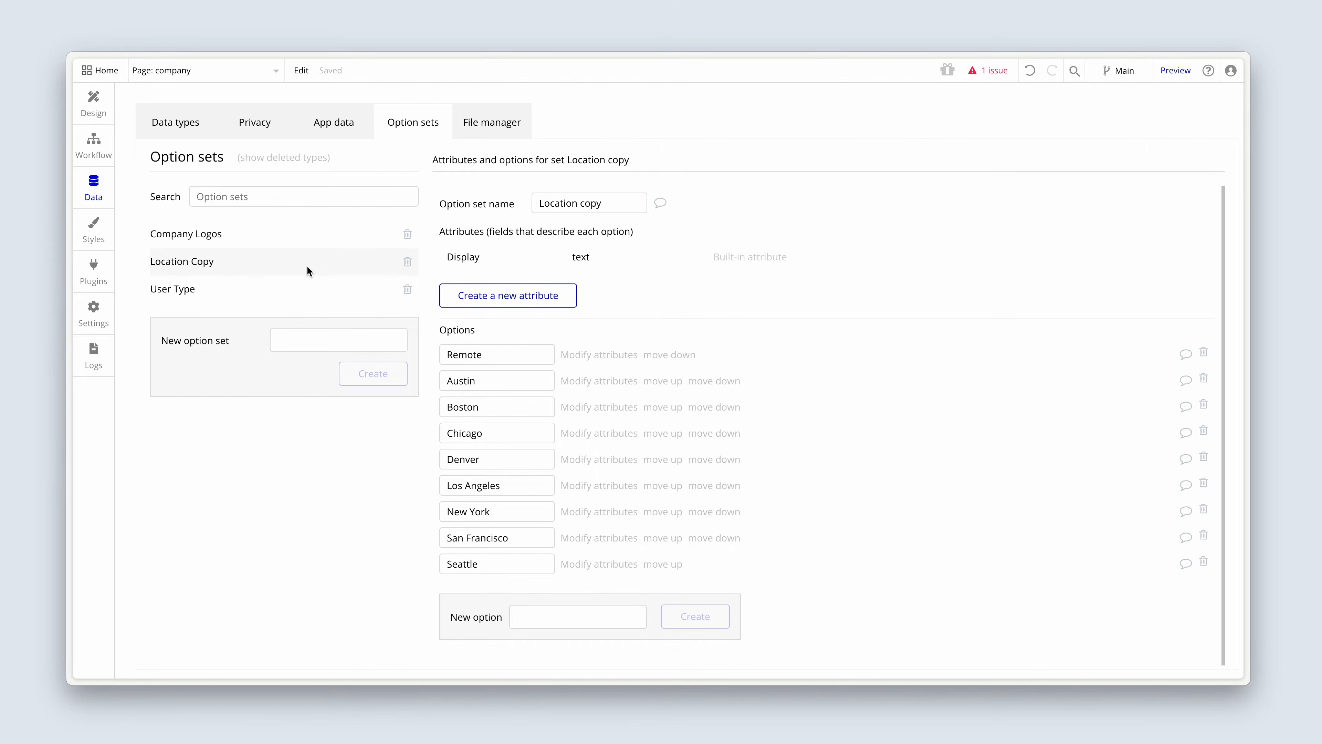
Rename the pasted Location copy option set to Location
left_click_drag(577, 203, 616, 202)
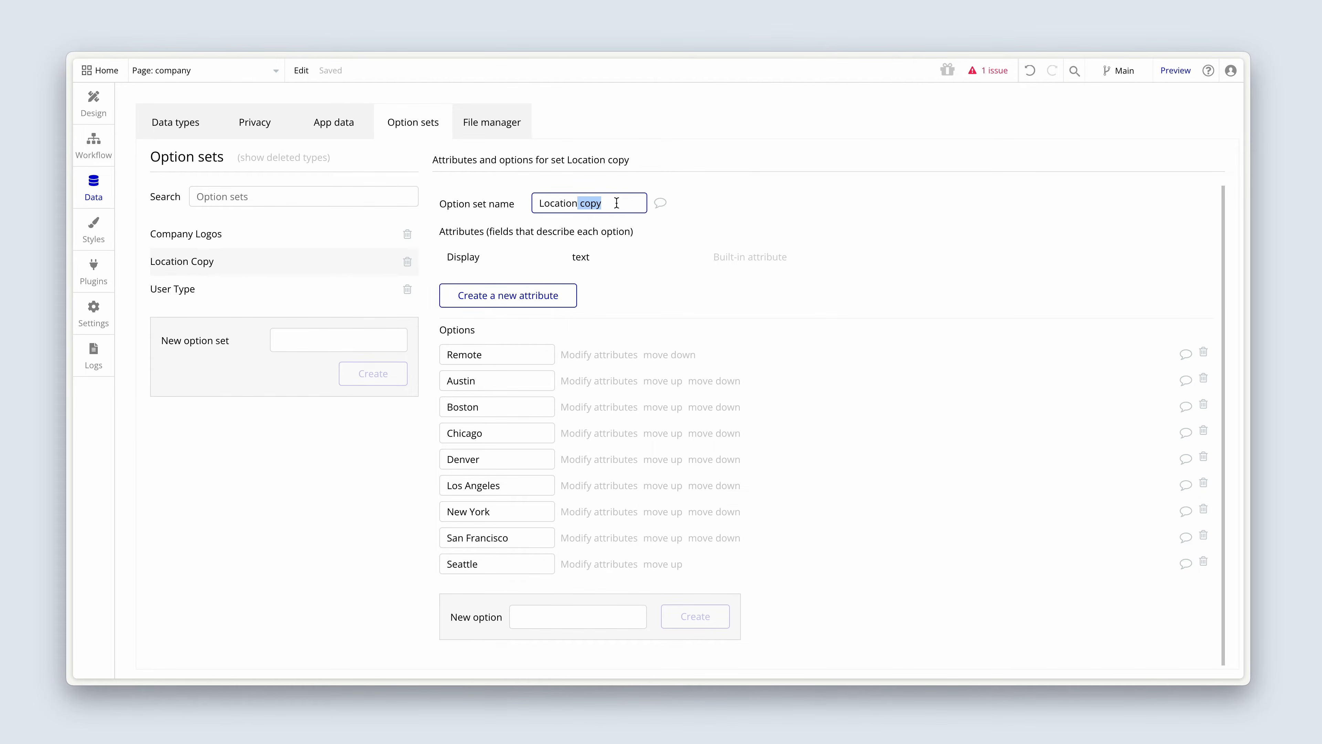
key("BackSpace")
left_click(719, 207)
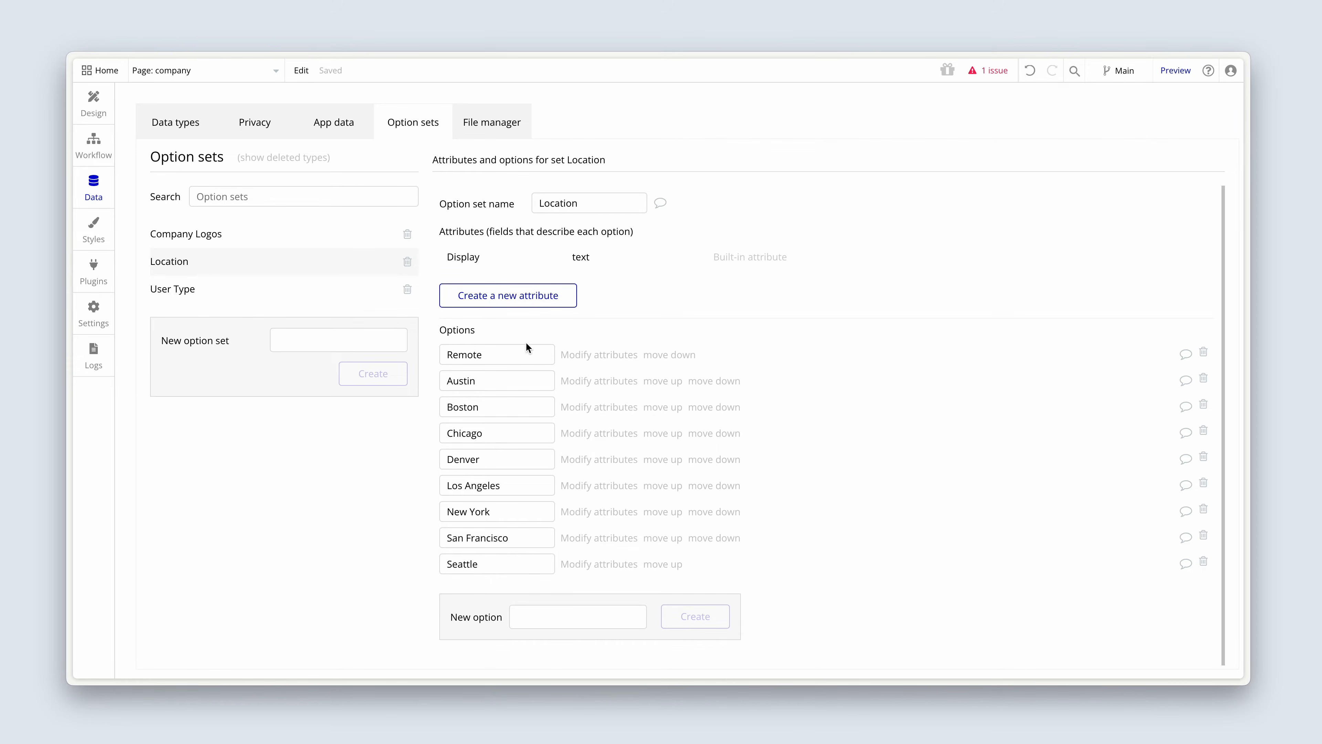
left_click(516, 352)
left_click(508, 378)
left_click(507, 406)
left_click(505, 431)
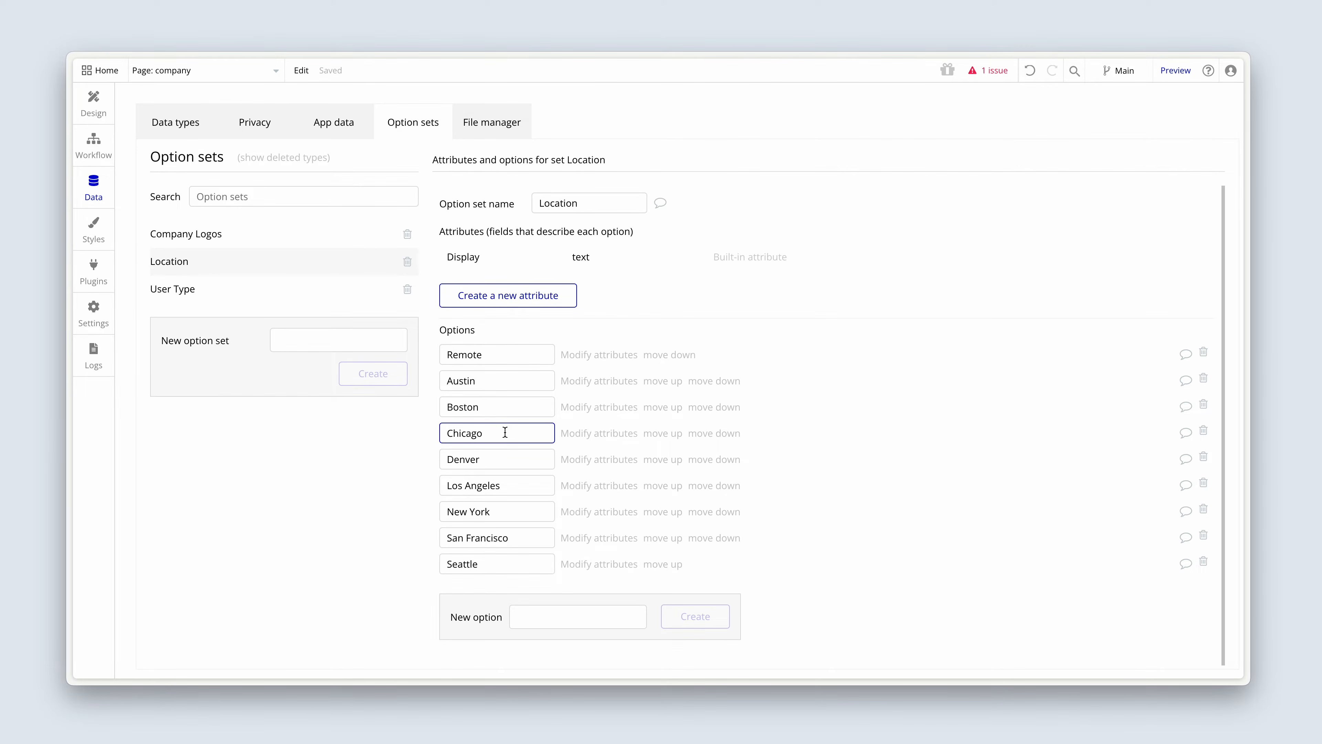
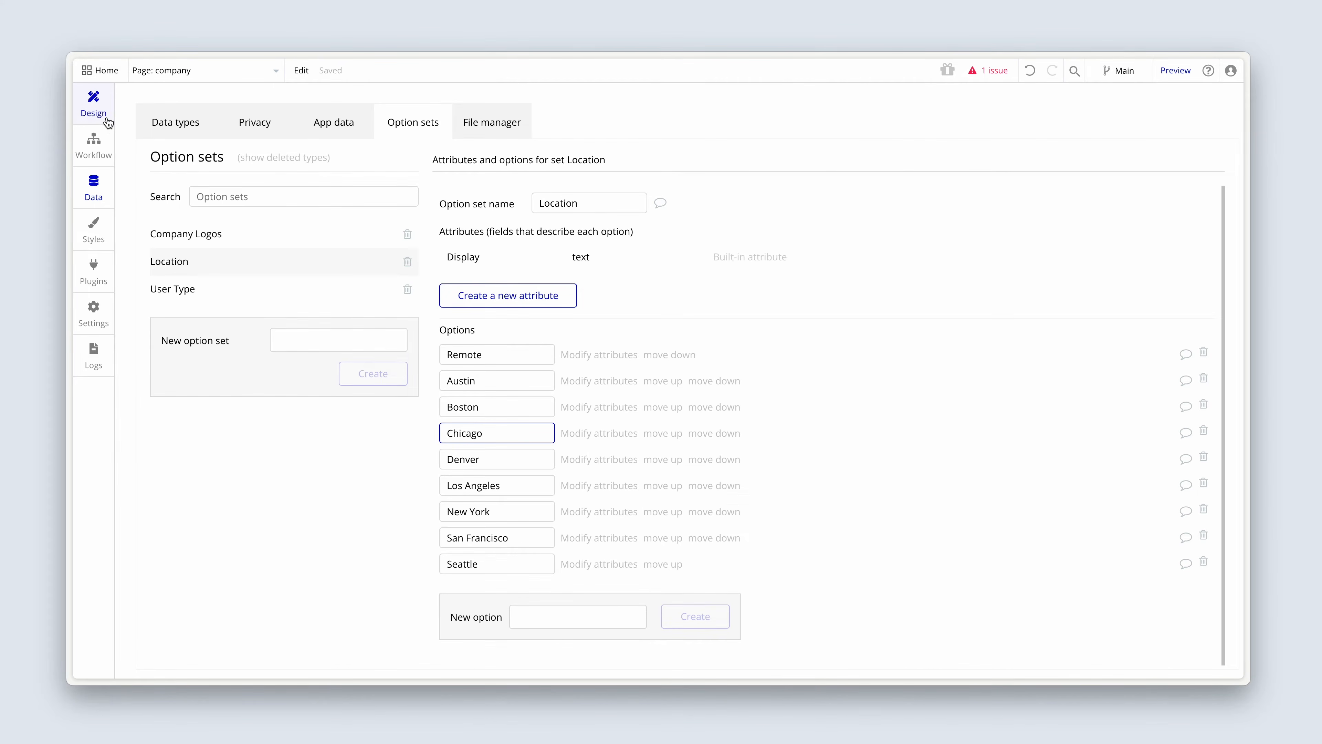
Return to the page design, switch the Location dropdown to Dynamic choices and clear its placeholder
left_click(96, 106)
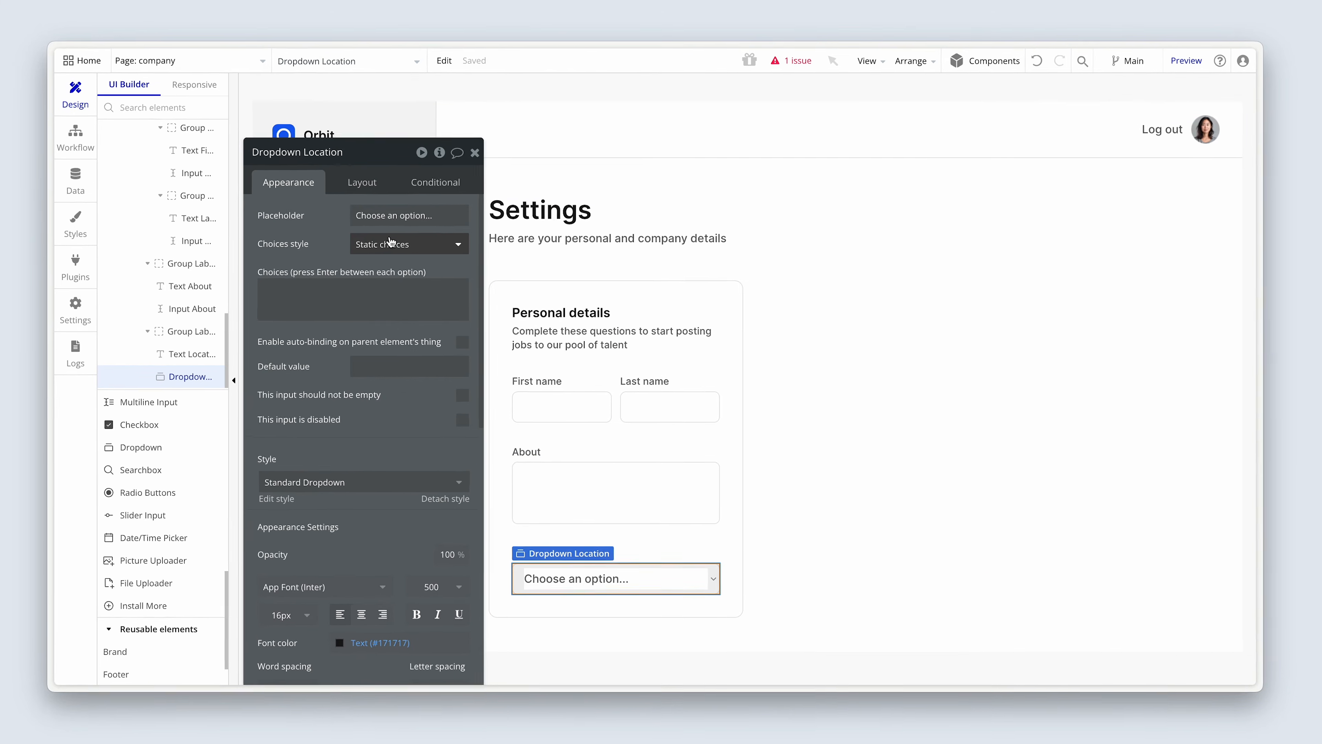
left_click(391, 241)
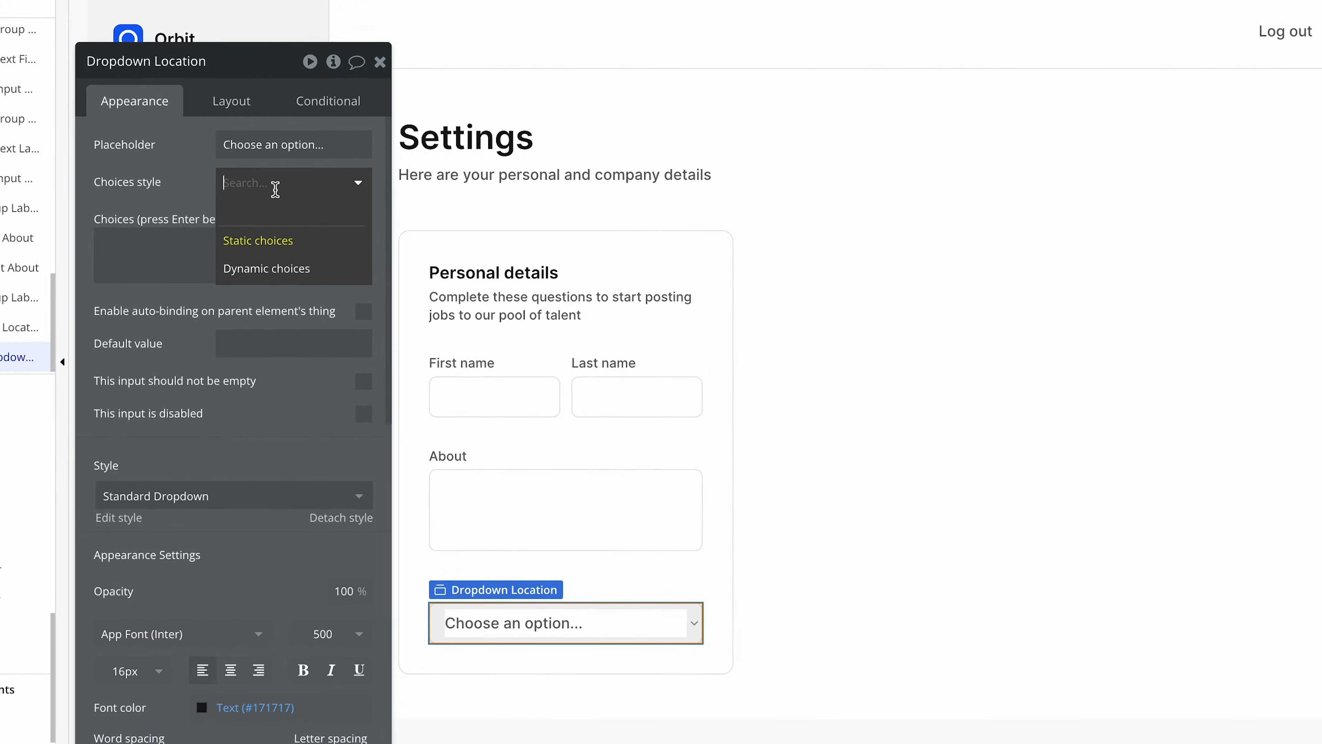
left_click(423, 310)
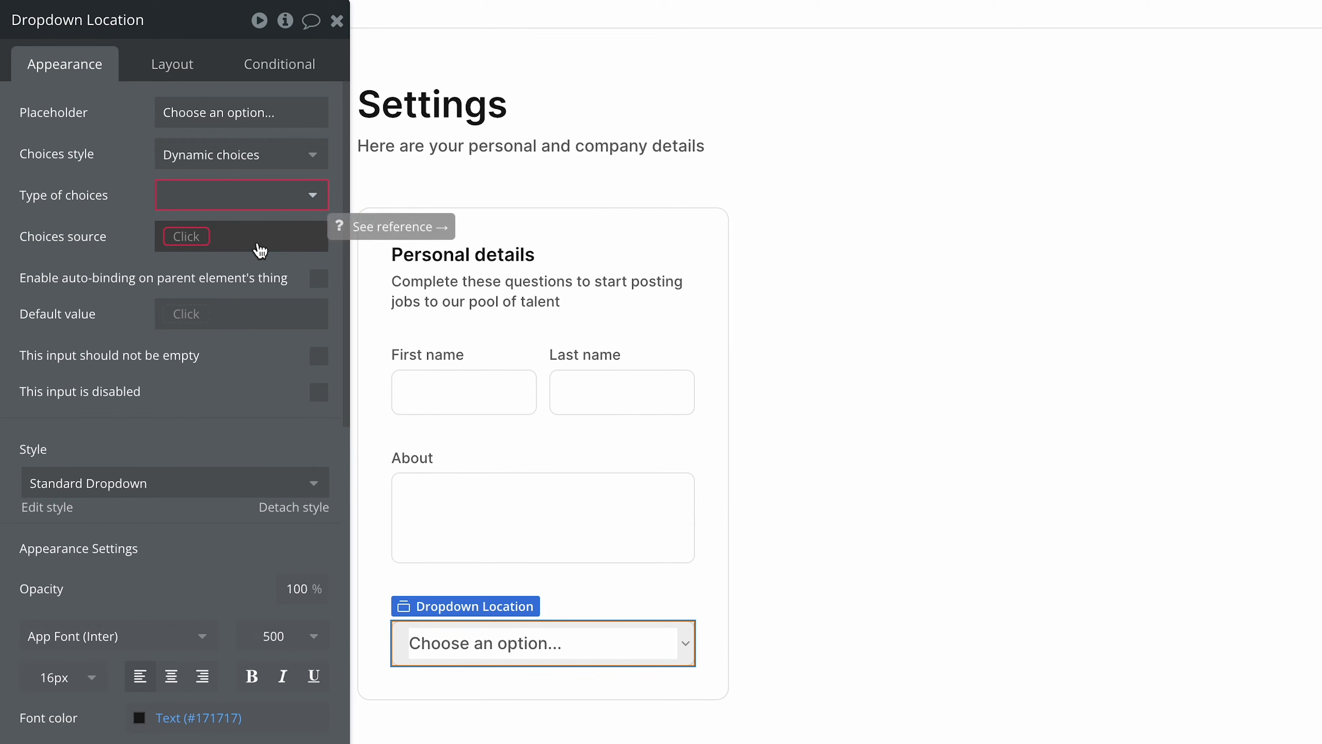
left_click(292, 113)
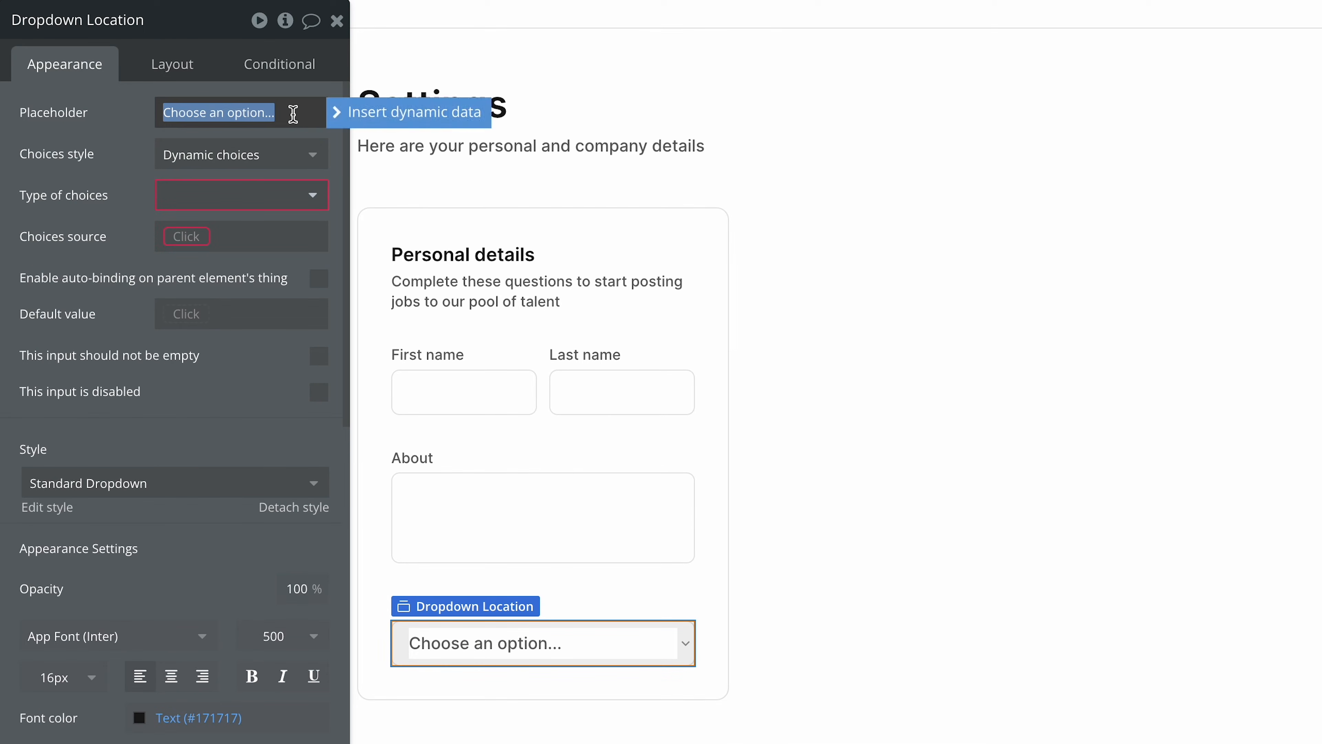
key("BackSpace")
left_click(111, 142)
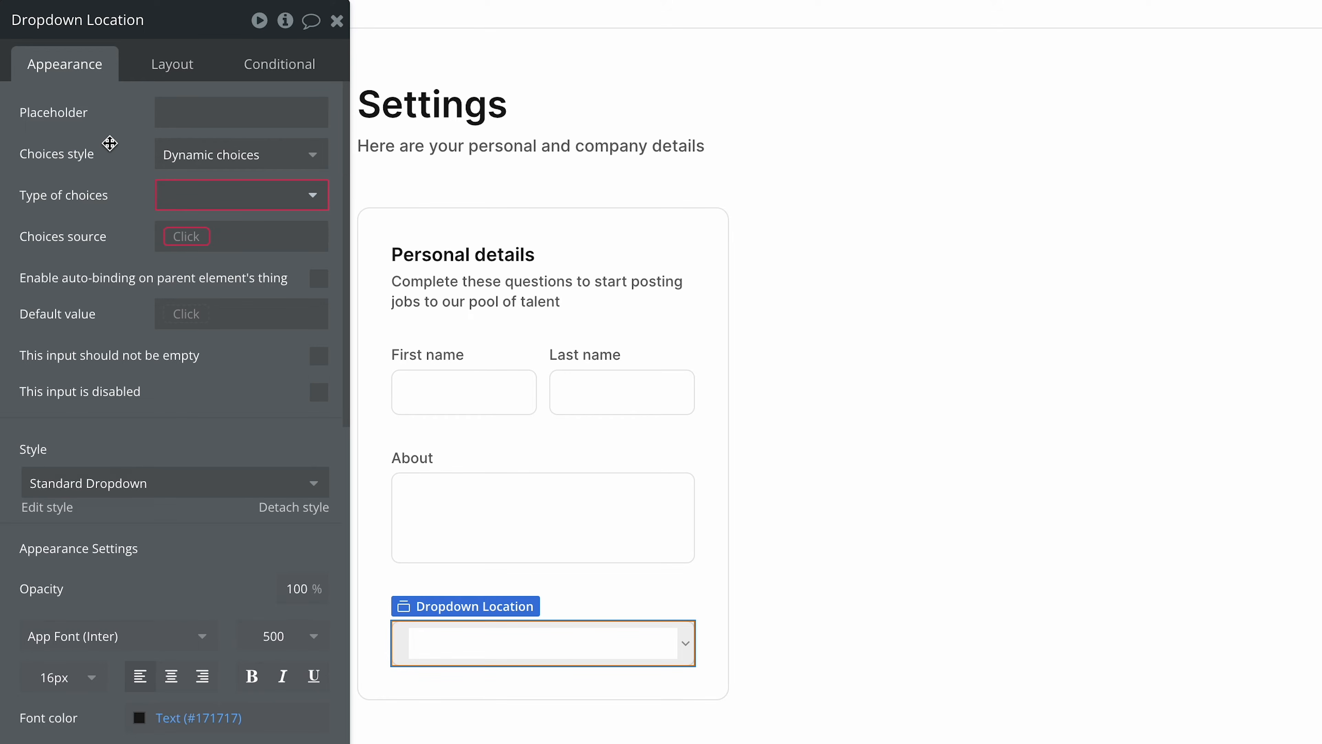
Set the Location dropdown's type of choices to Location and its choices source to All Location
left_click(243, 197)
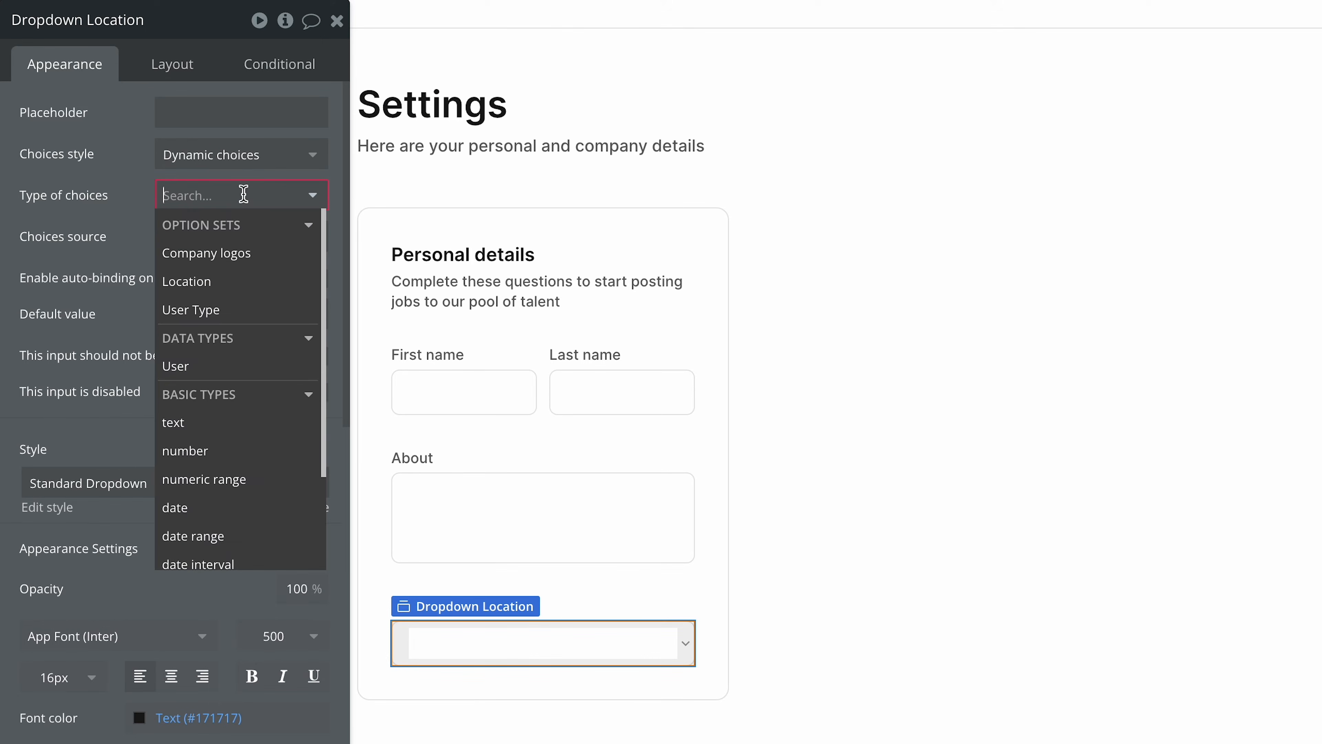
left_click(243, 283)
left_click(209, 237)
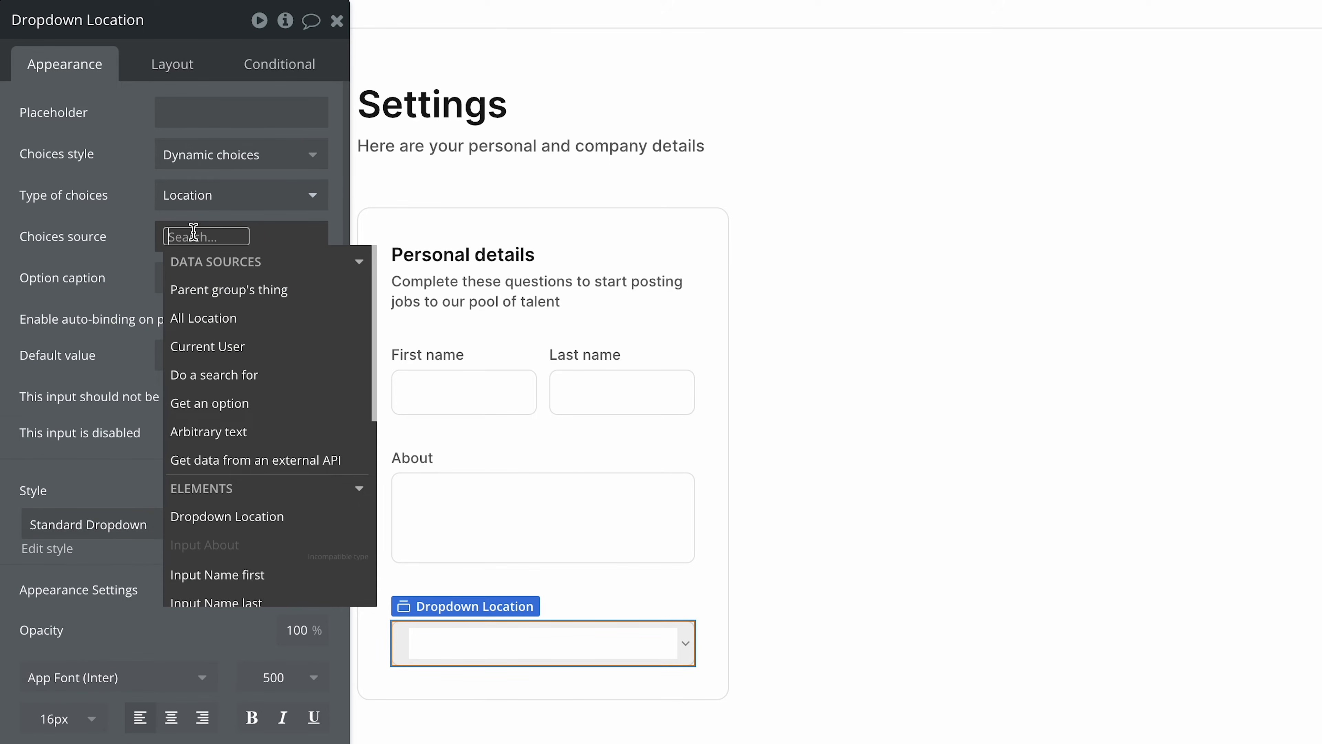
left_click(250, 319)
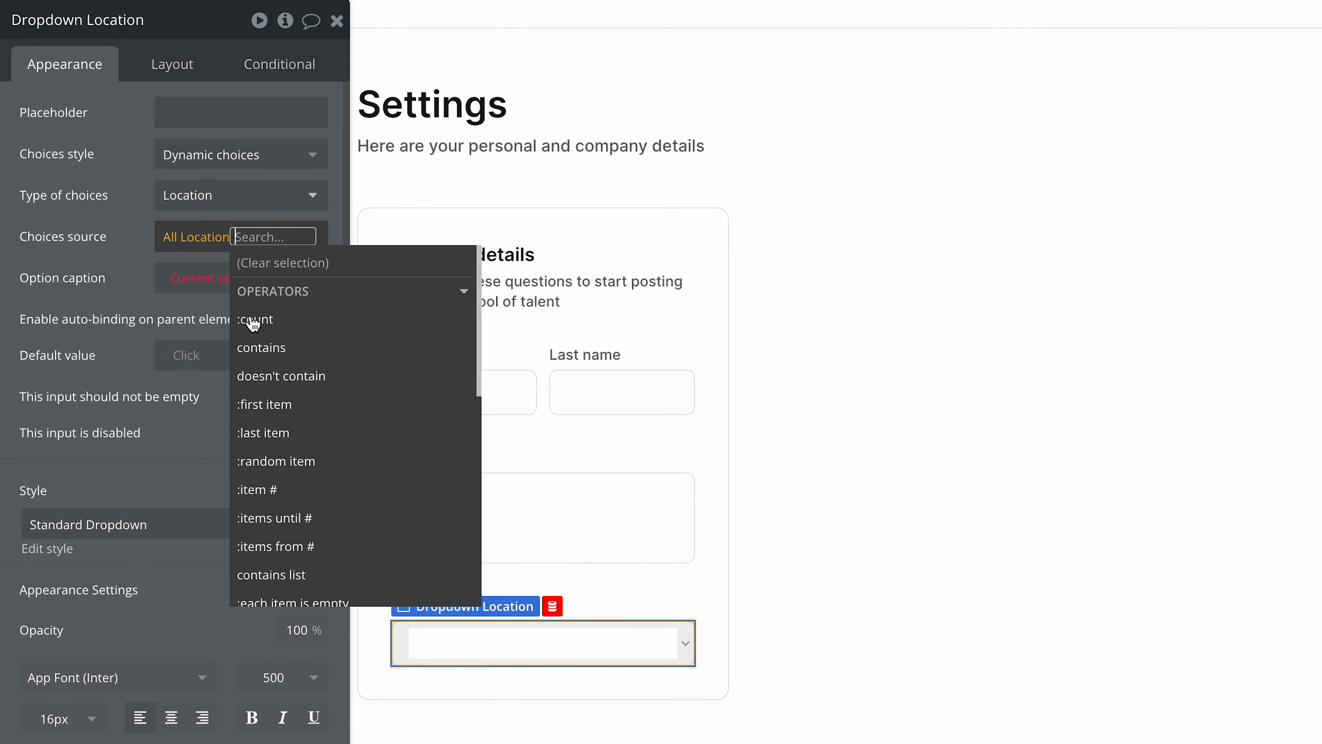
left_click(106, 263)
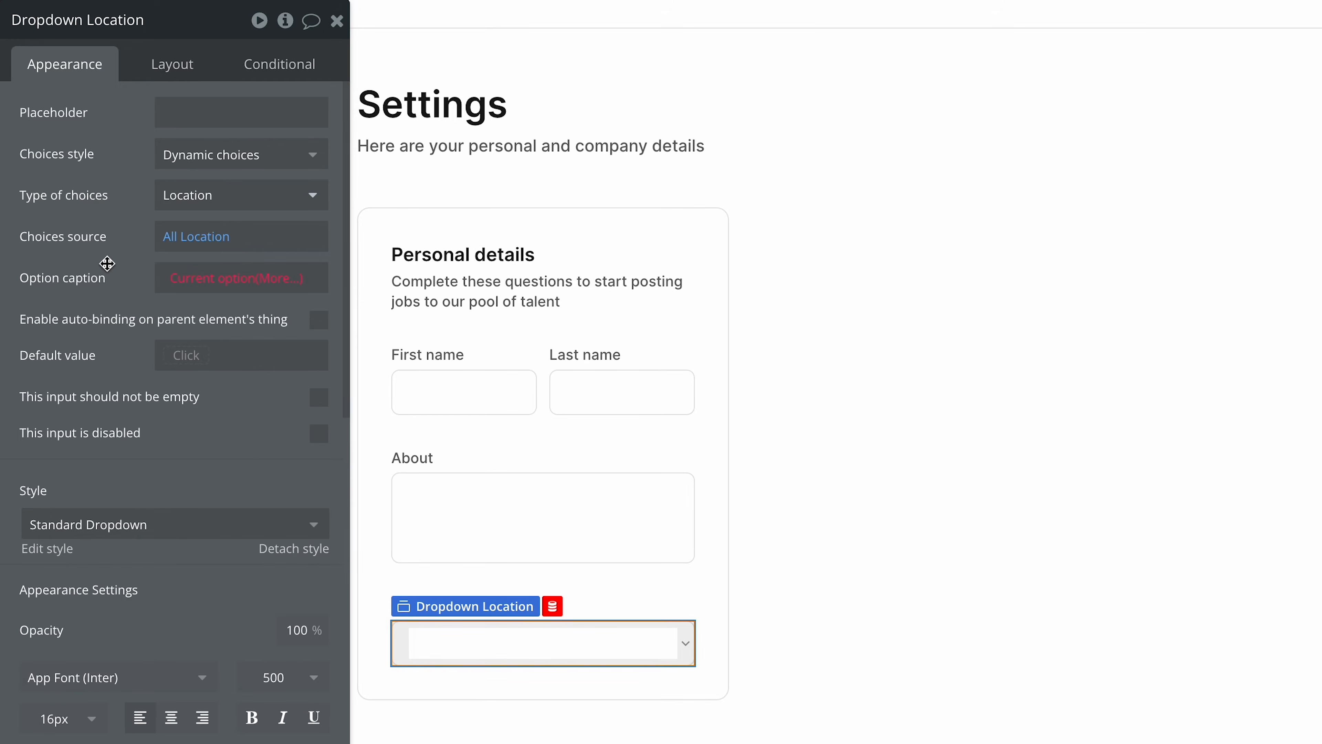
Set the Location dropdown's option caption to Current option's Display
left_click(283, 279)
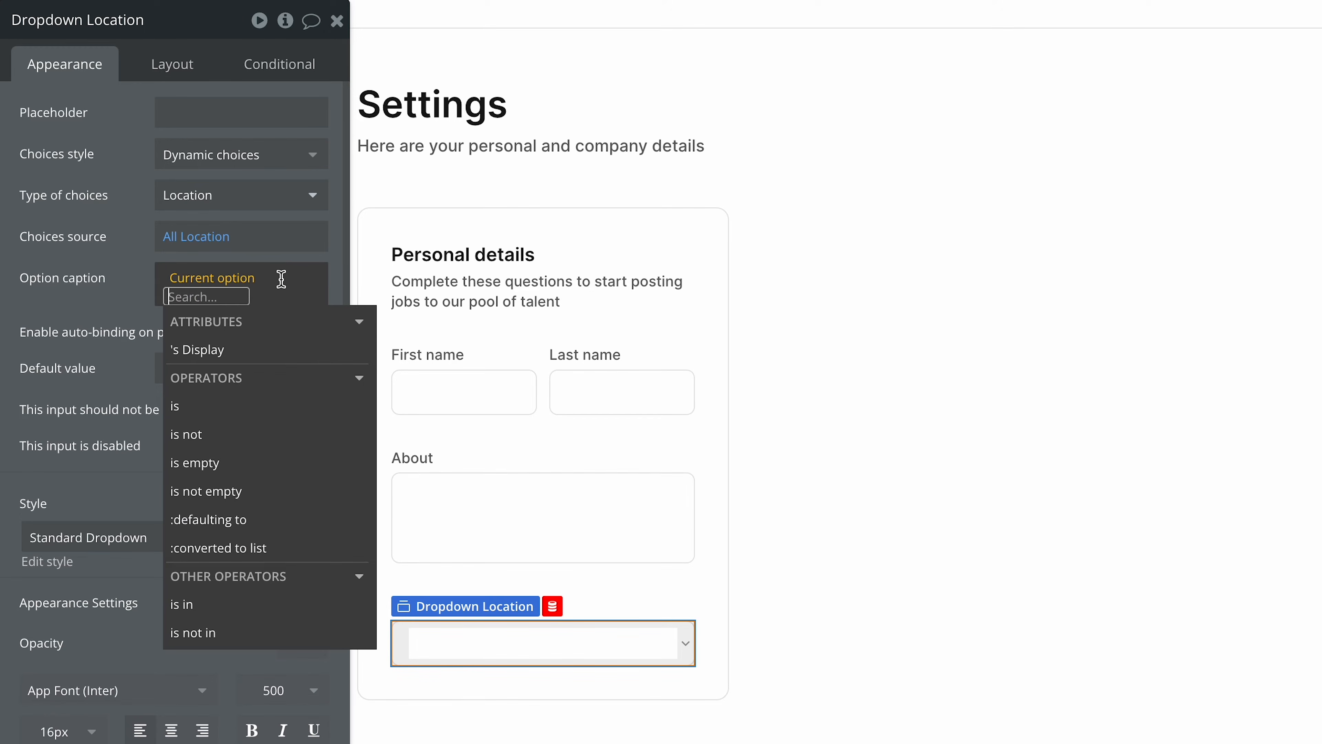
left_click(262, 350)
left_click(113, 313)
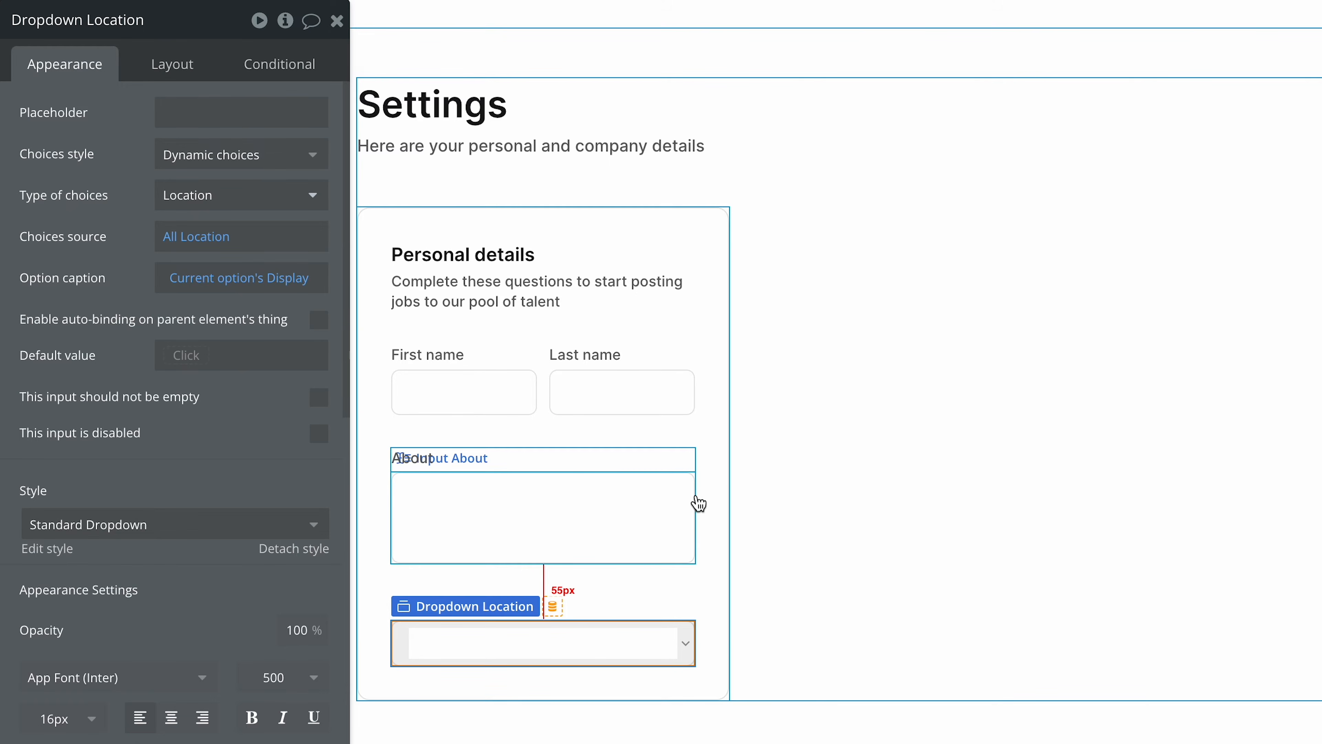
Add a button below the Location dropdown in the personal details card and label it "Save"
left_click(712, 497)
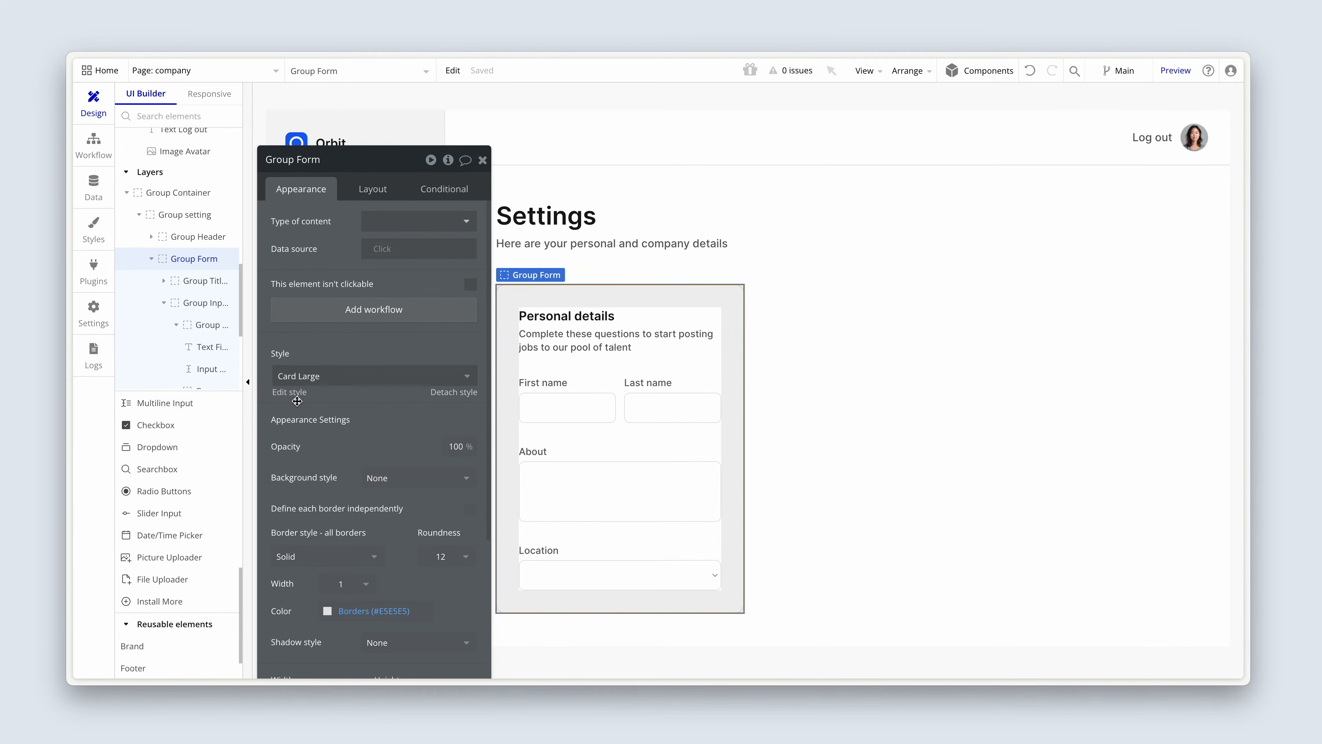
scroll(207, 440, "down", 2)
scroll(207, 440, "up", 6)
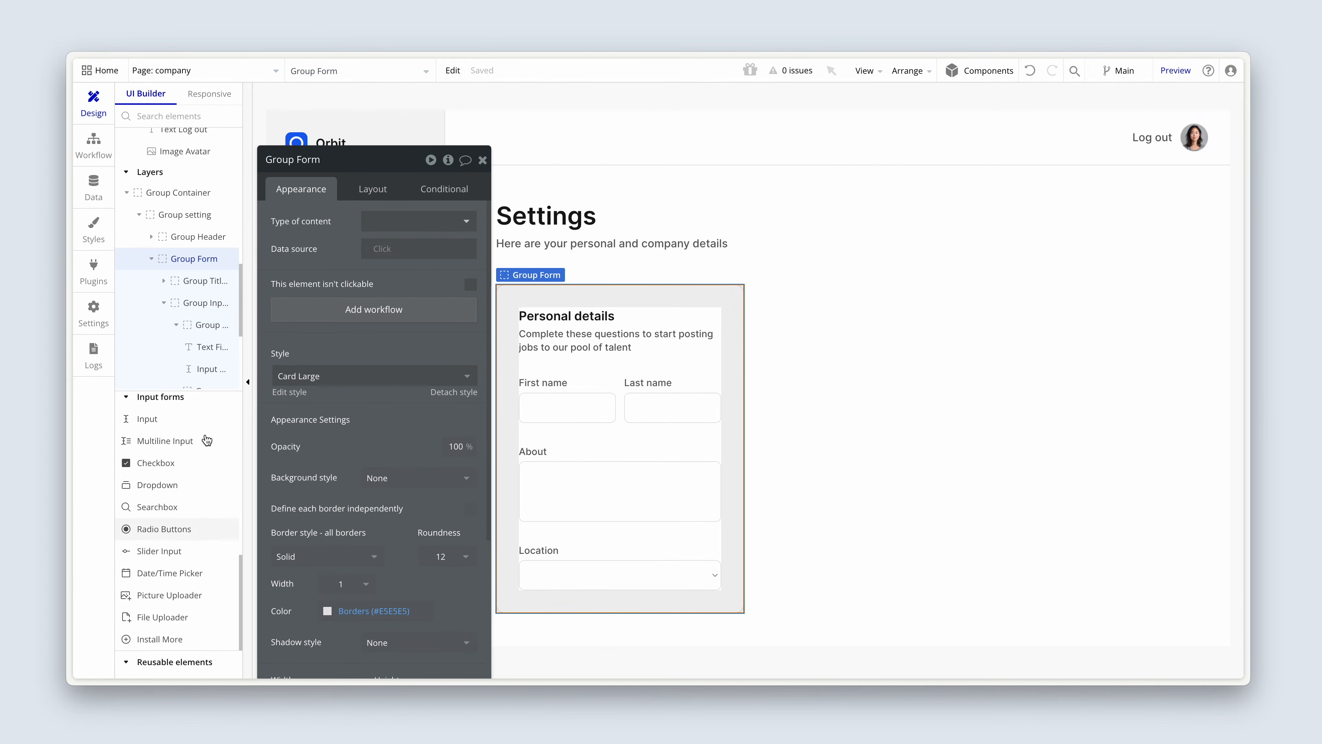
scroll(207, 441, "up", 4)
left_click(184, 448)
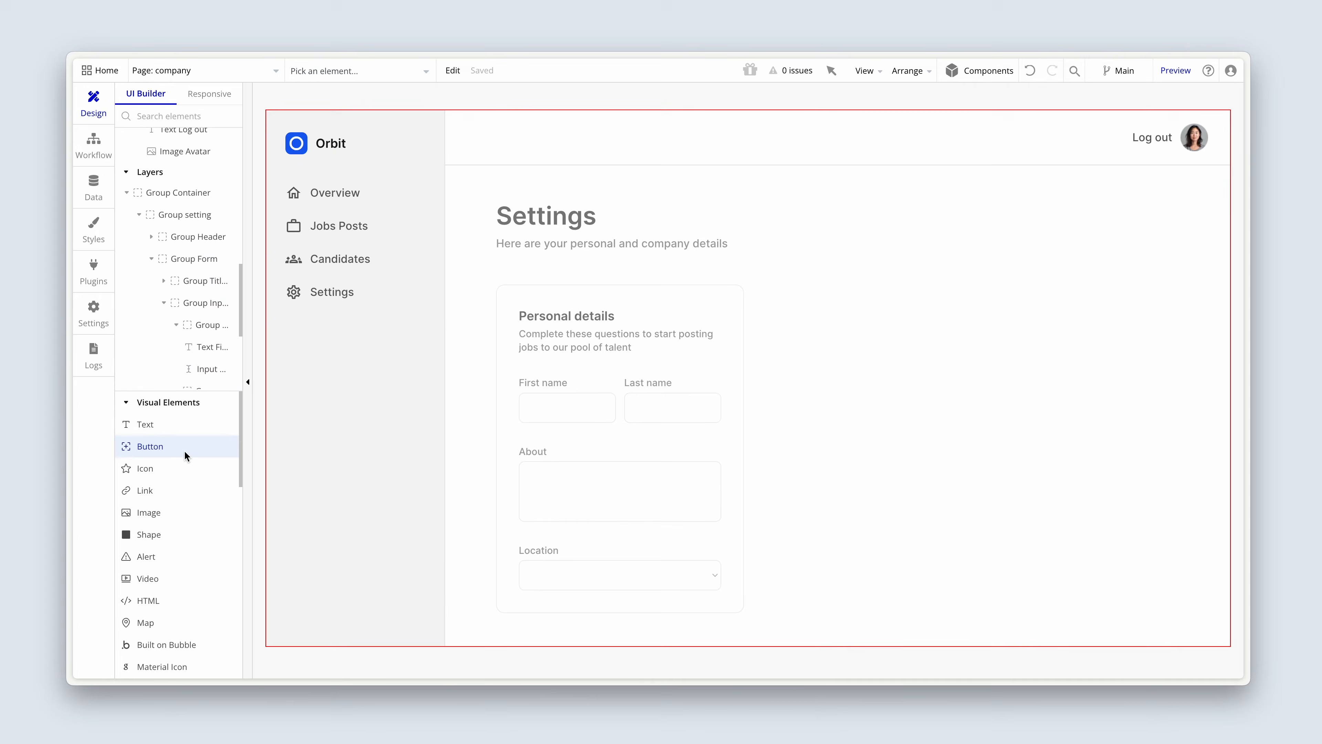
left_click(530, 597)
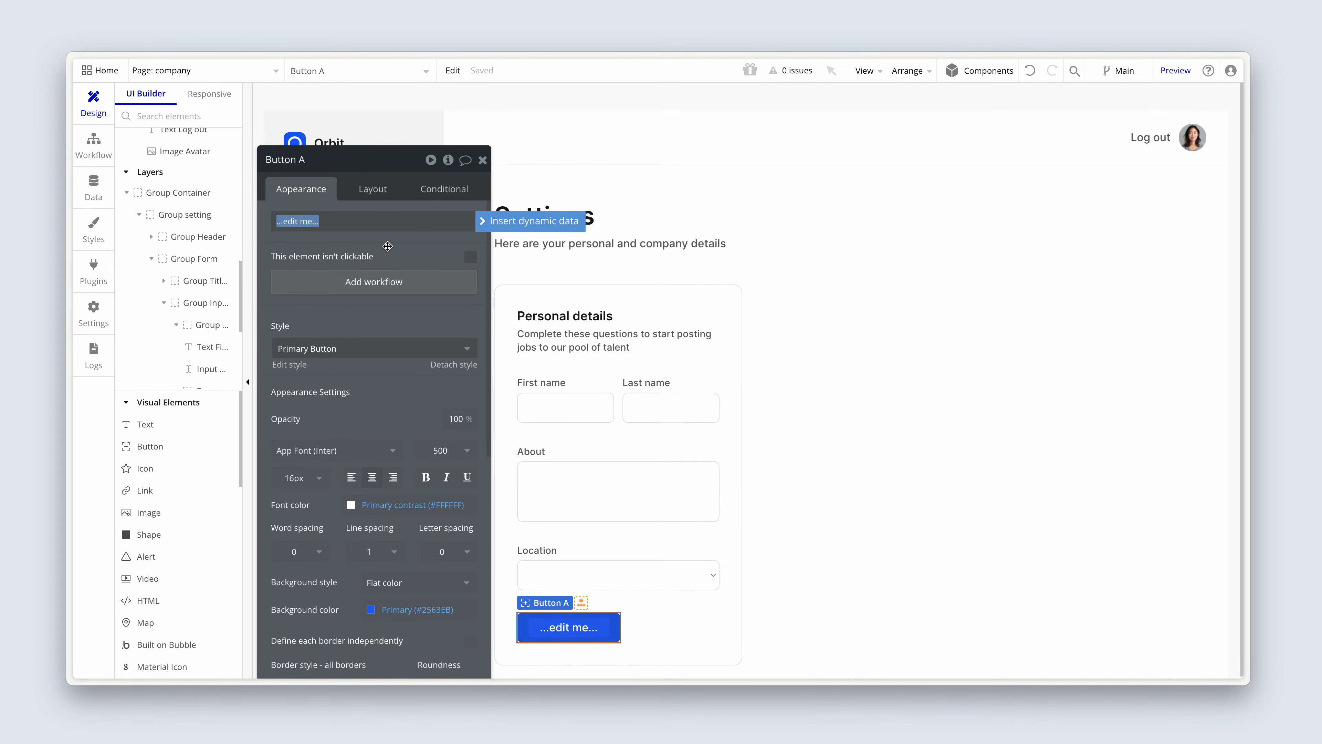
type("Save")
Make the Save button flexible in width with a minimum width of 0 and fix its height at 44 px
left_click(373, 189)
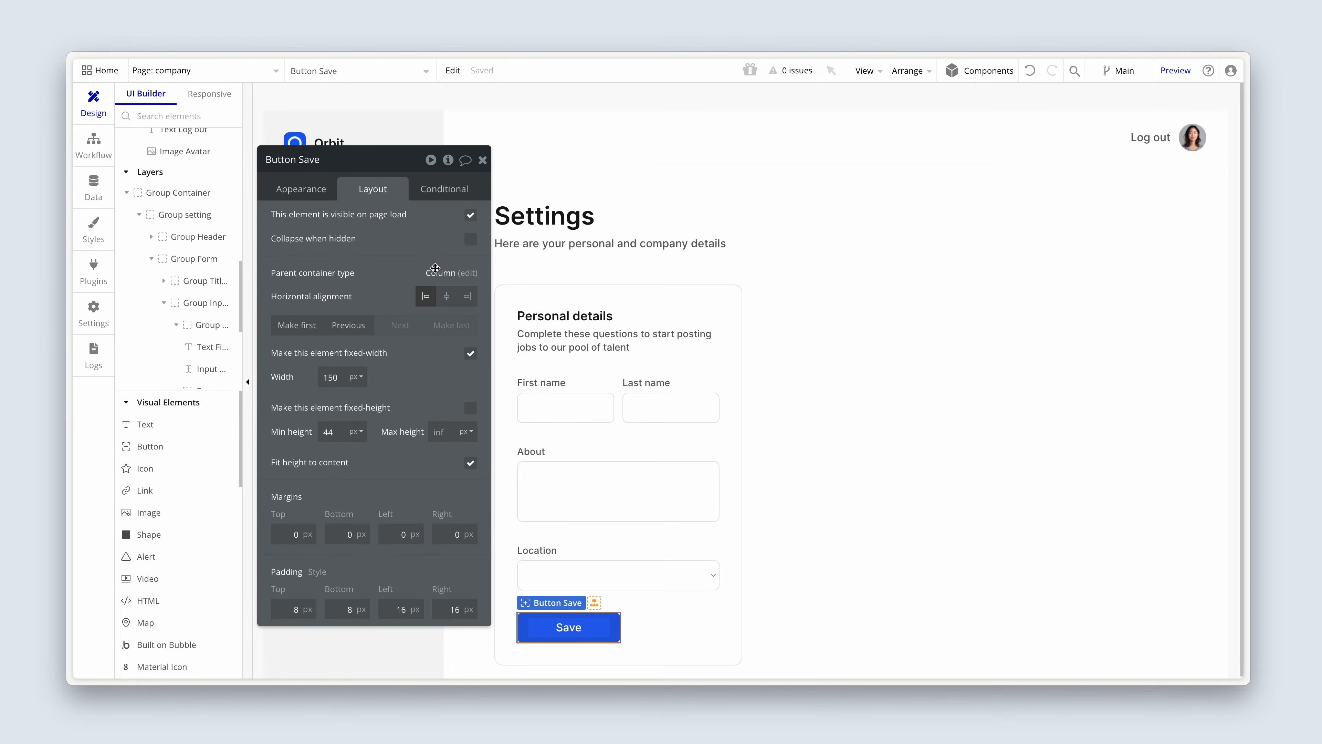
left_click(470, 354)
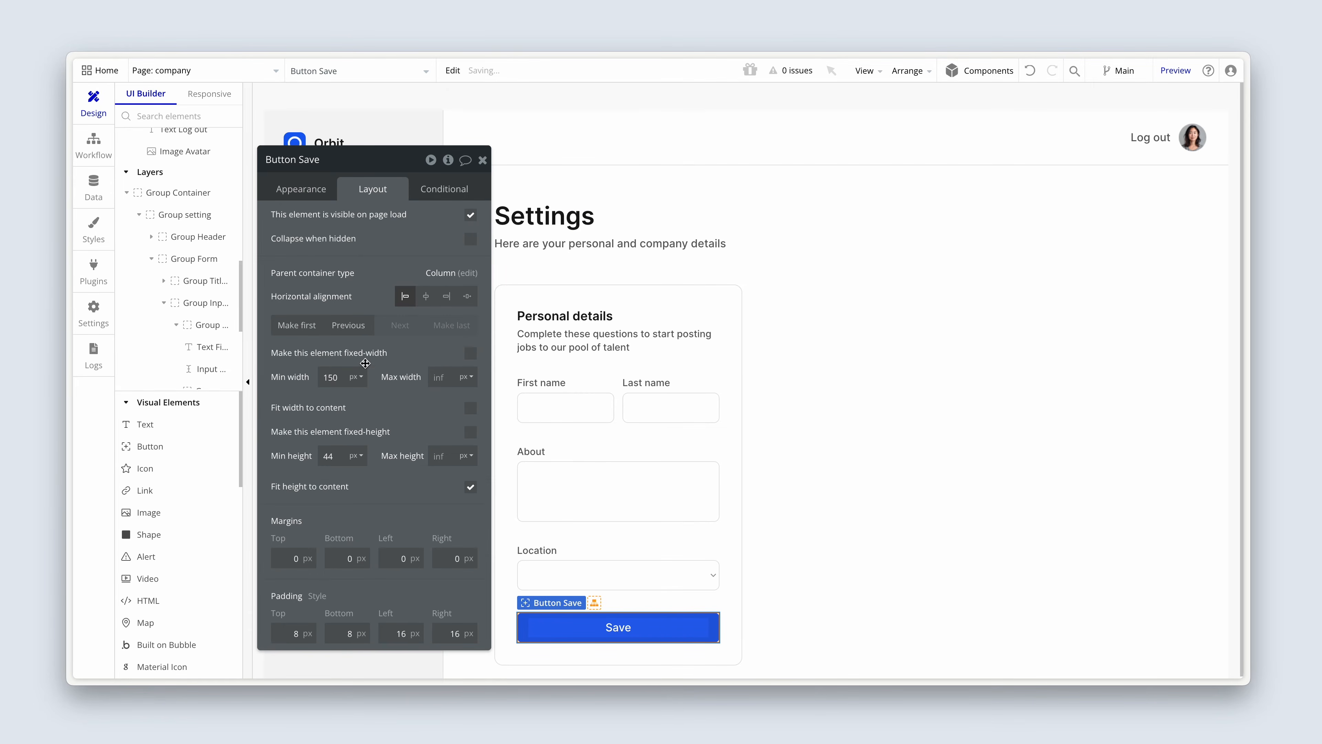
double_click(332, 376)
type("0")
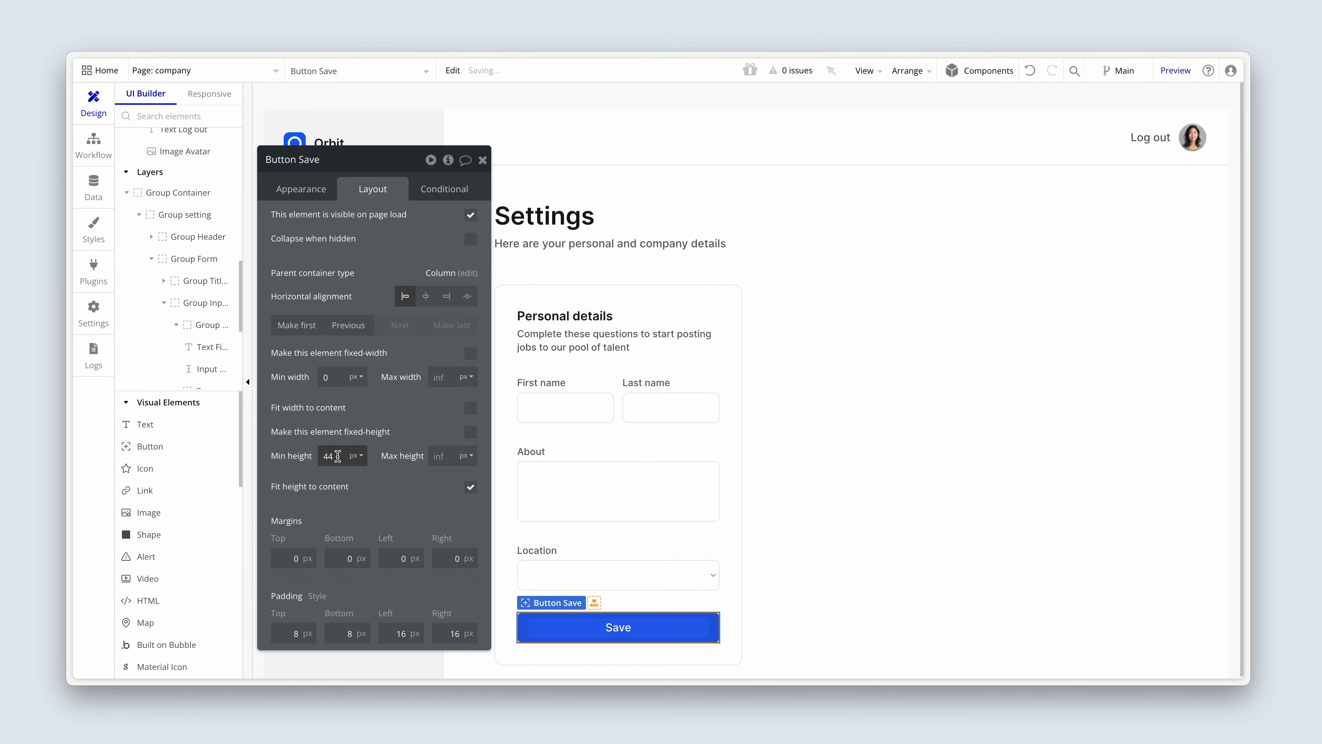
left_click(469, 433)
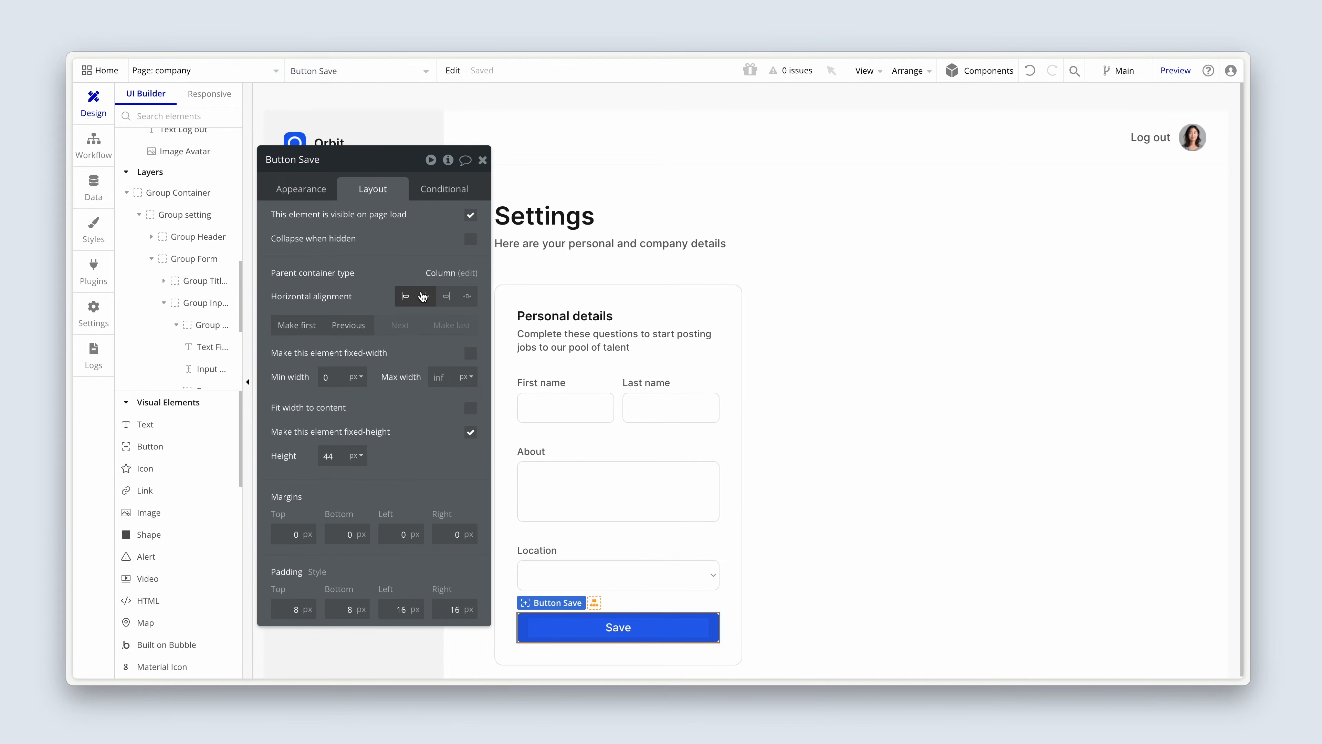
Show the Save button's appearance settings and move the property editor clear of the form card
left_click(318, 189)
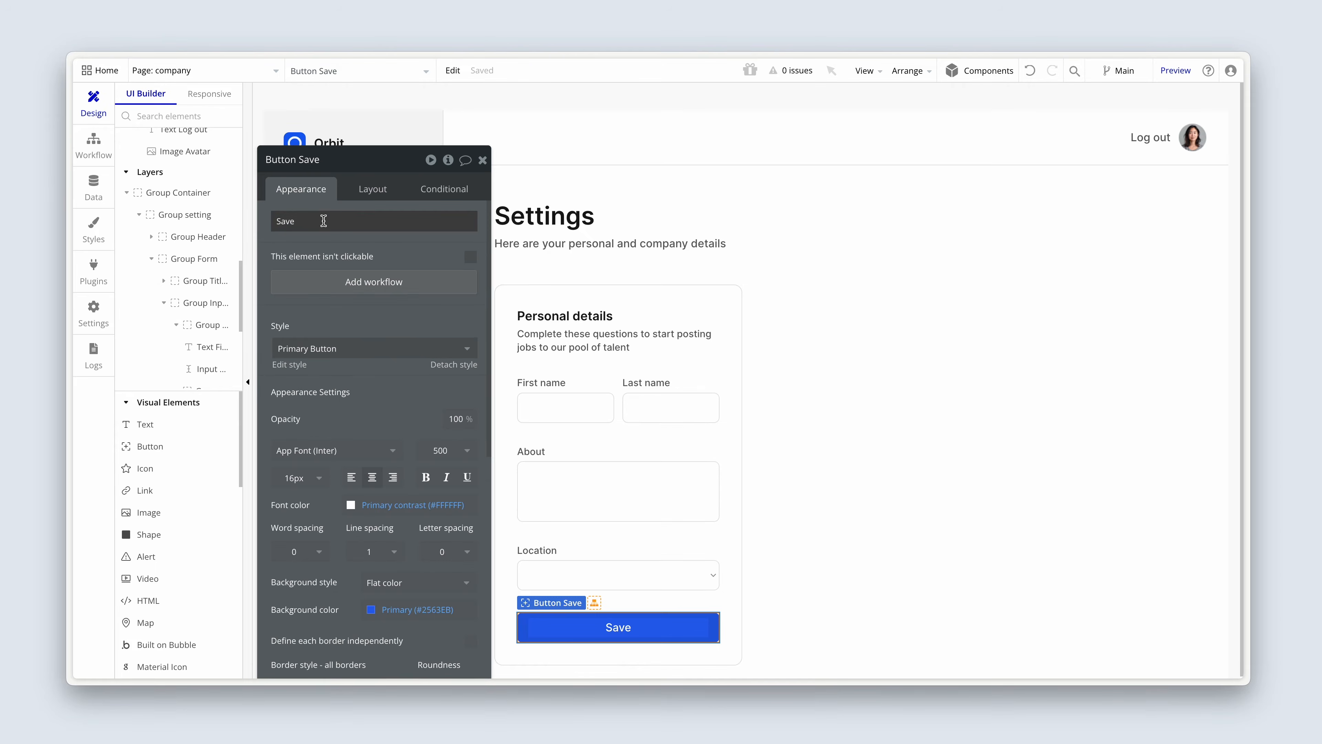
left_click_drag(337, 201, 836, 171)
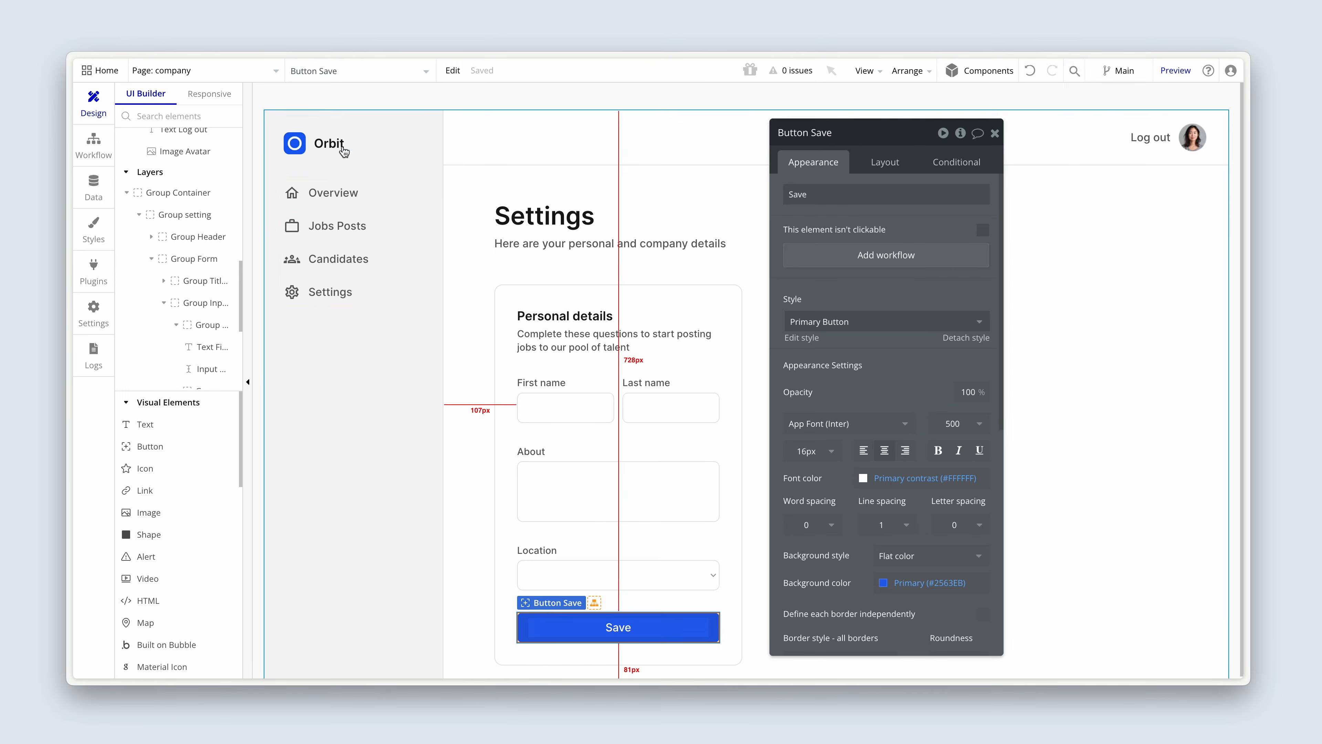
left_click(299, 148)
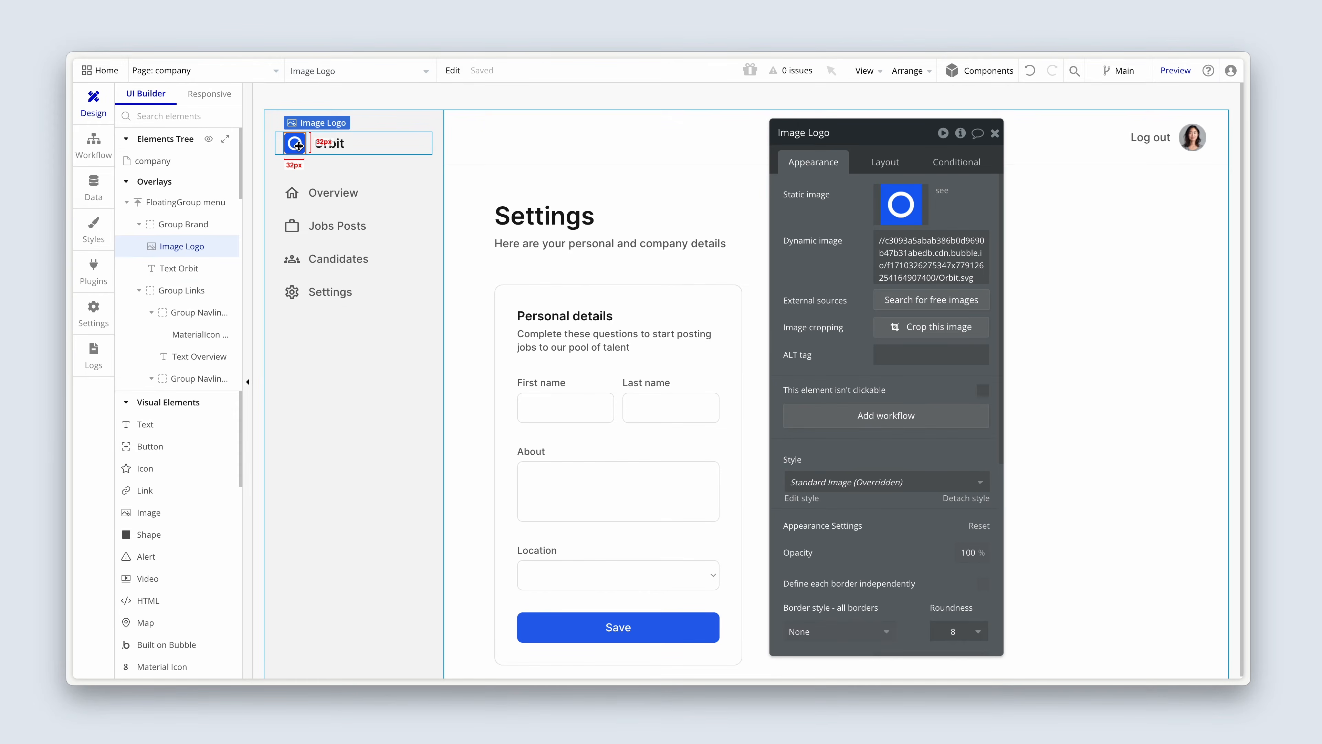
left_click(530, 627)
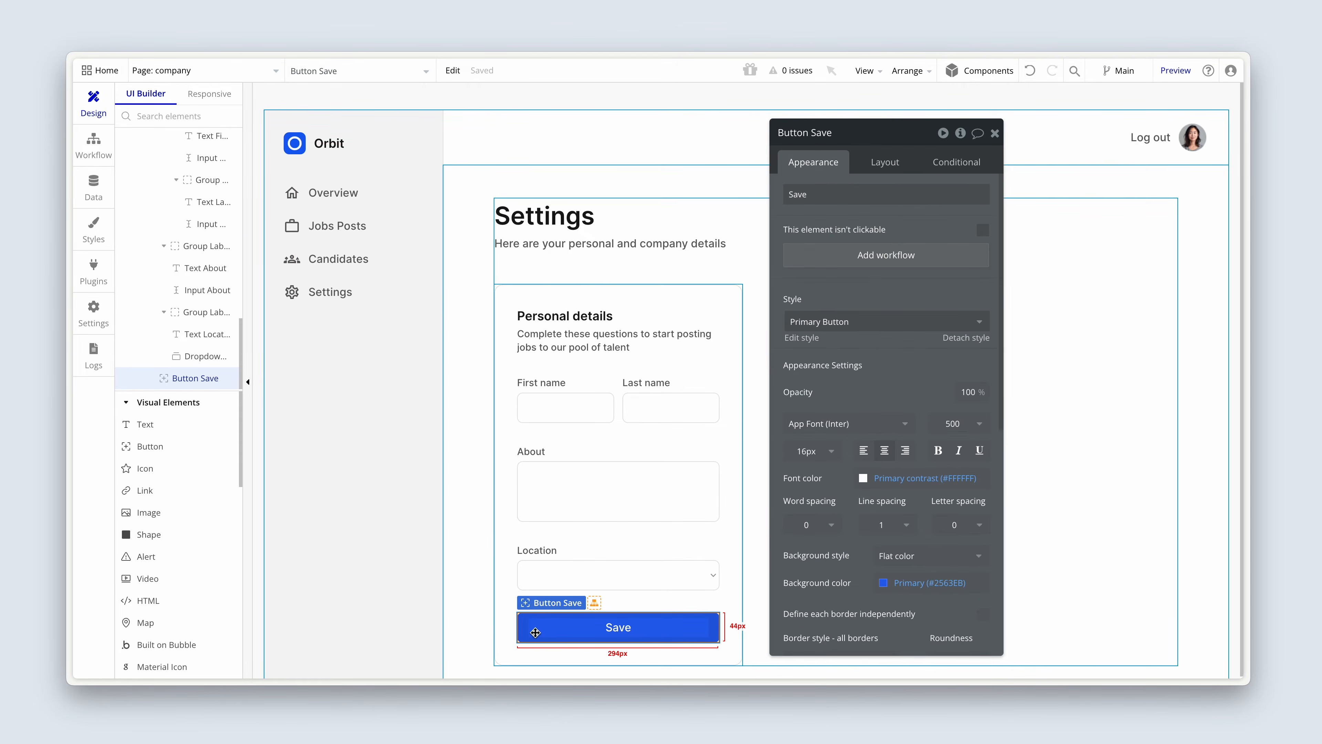
Detach the Primary Button style from the Save button and look over its appearance settings
left_click(966, 338)
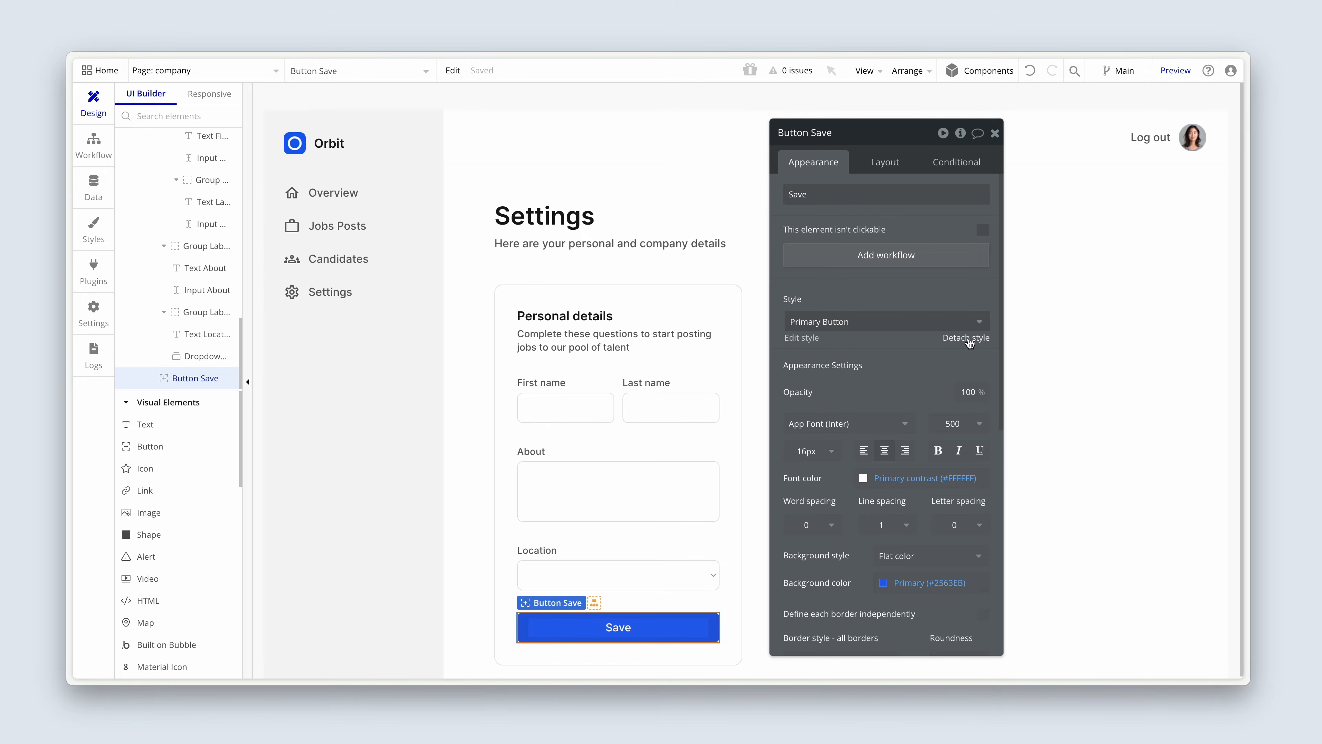
scroll(885, 355, "down", 3)
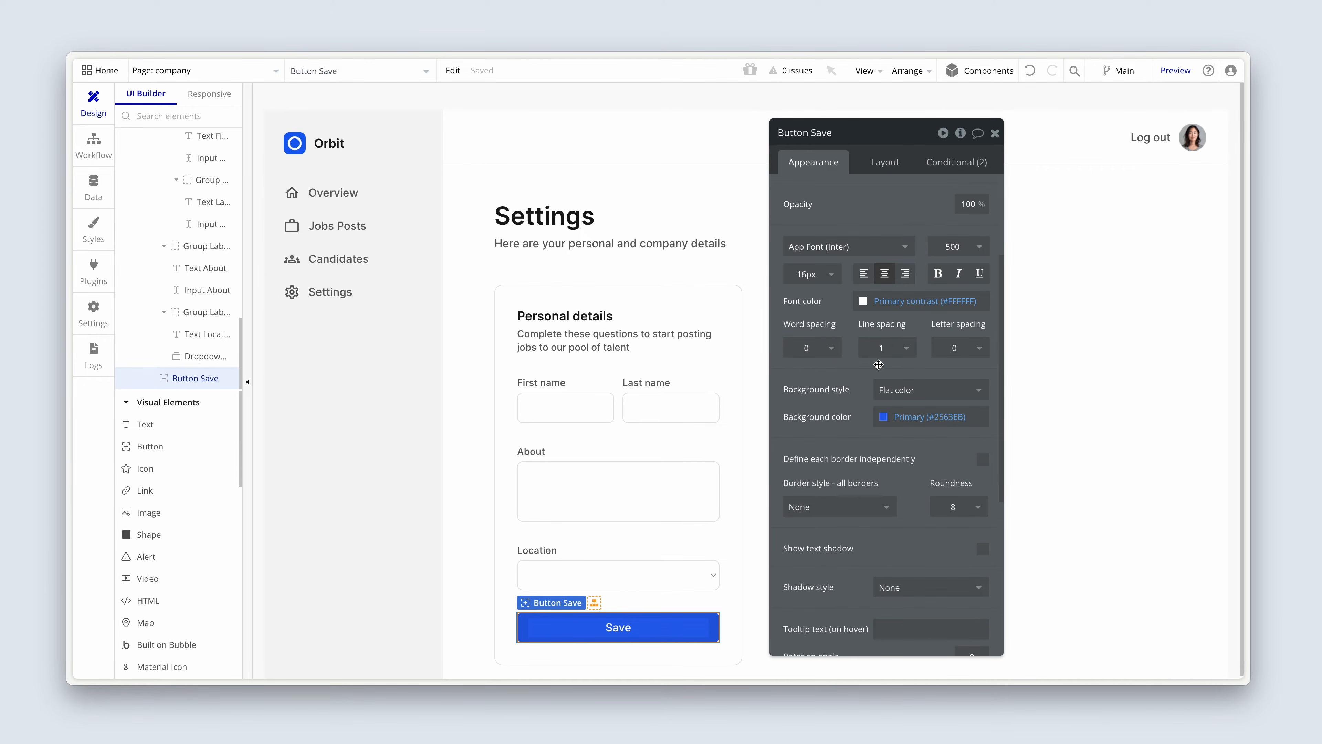
scroll(878, 365, "up", 3)
Try the Flat Button and Outline Button styles on the Save button, and reapply Primary Button
left_click(867, 282)
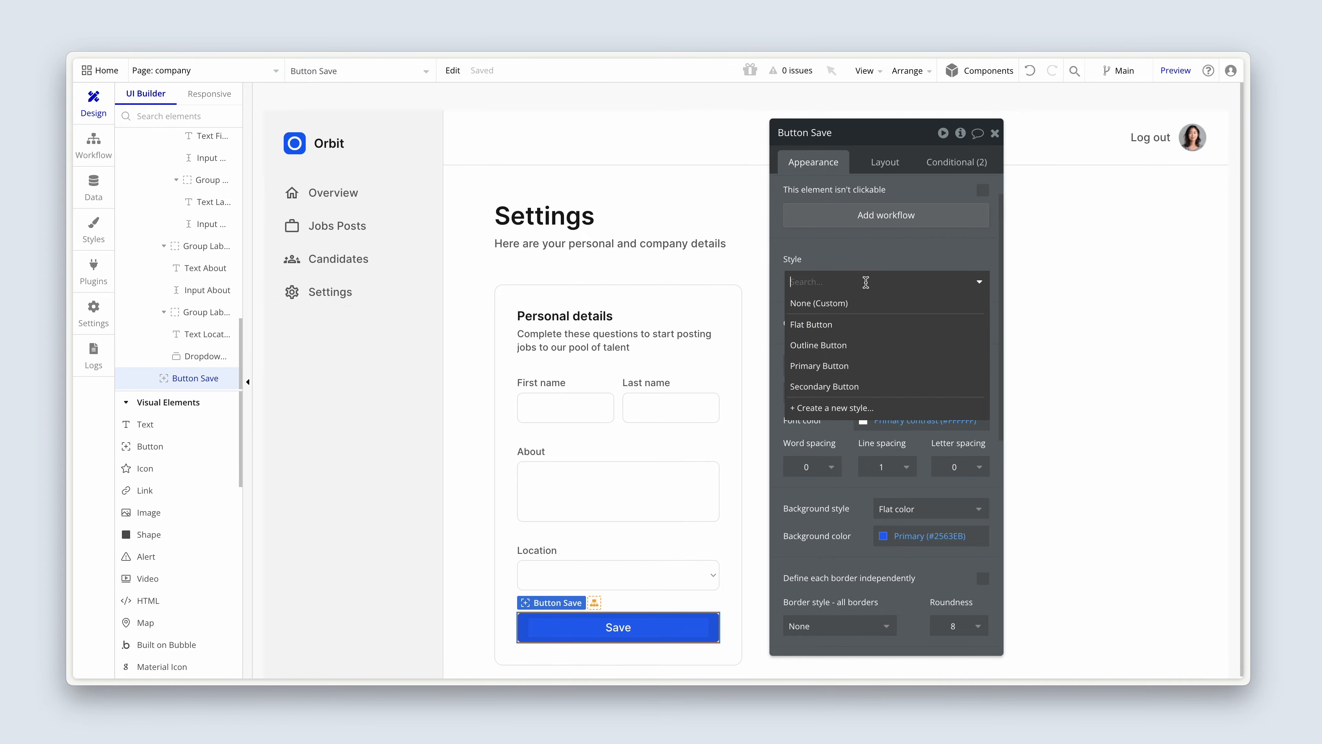
left_click(870, 326)
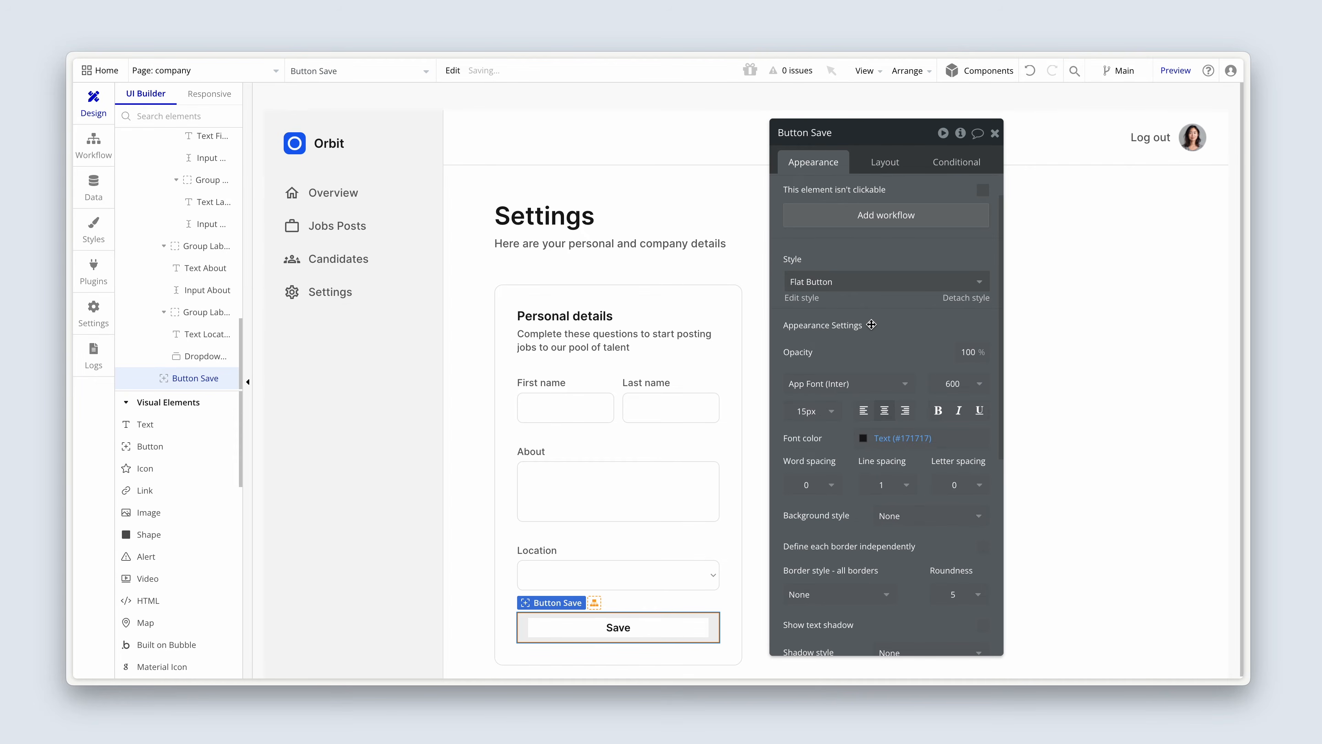
left_click(874, 281)
left_click(850, 344)
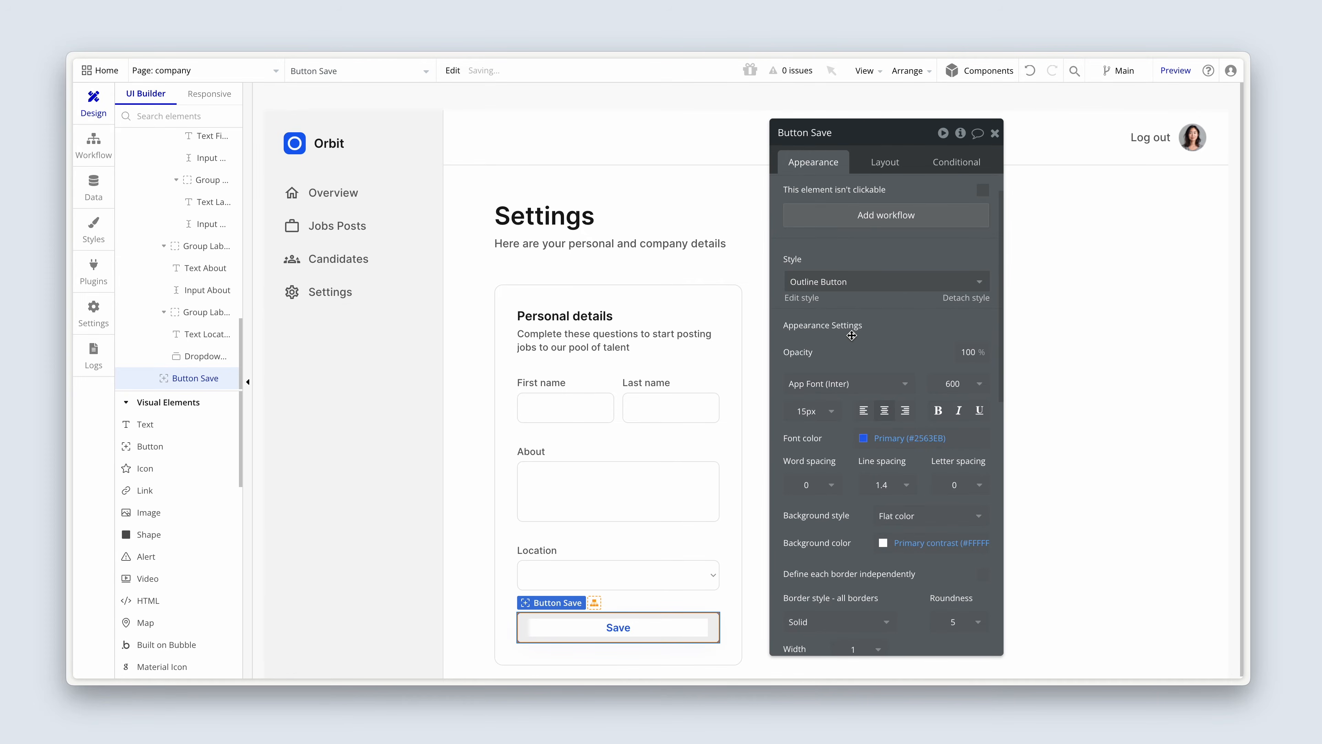
left_click(861, 282)
left_click(854, 367)
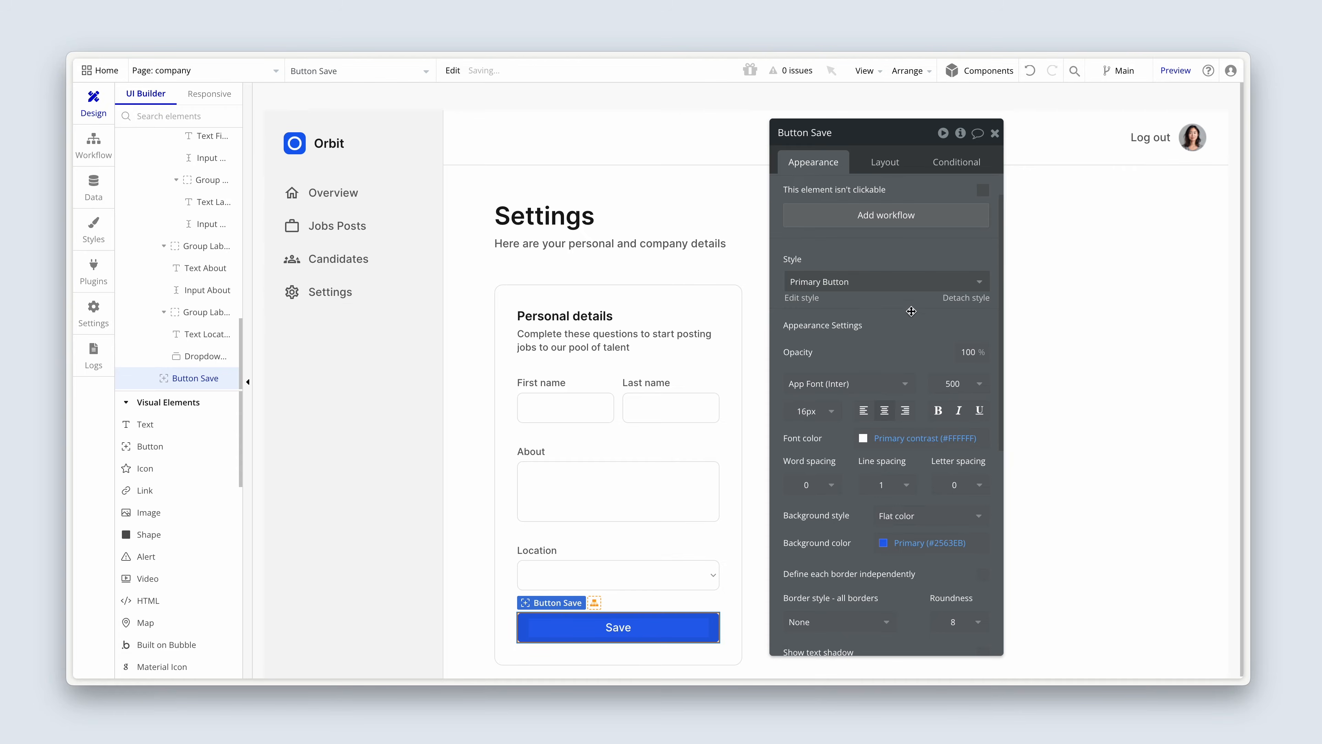
Detach the Save button from its Primary Button style so its appearance can be customised individually
left_click(966, 298)
scroll(915, 306, "down", 1)
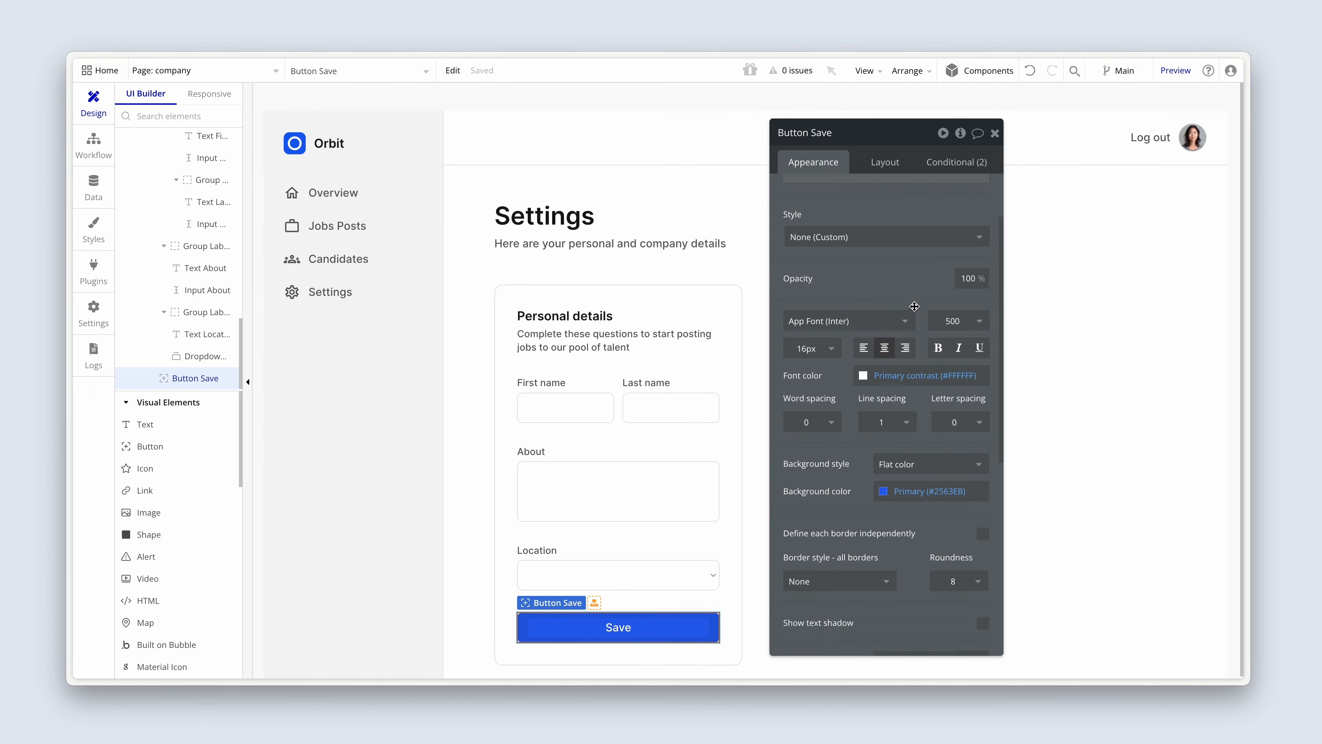
scroll(914, 306, "down", 1)
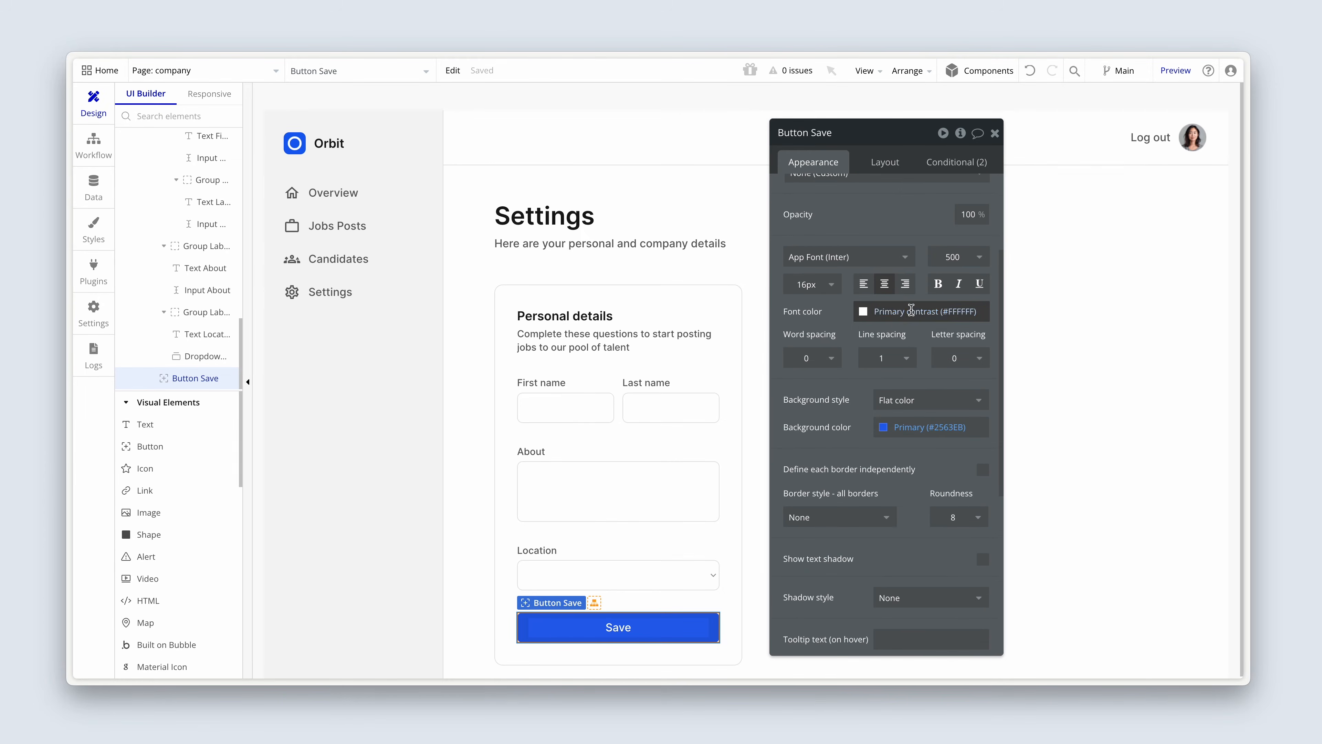
Set the Save button's background colour to the Text colour variable (#171717)
scroll(882, 333, "down", 2)
left_click(885, 328)
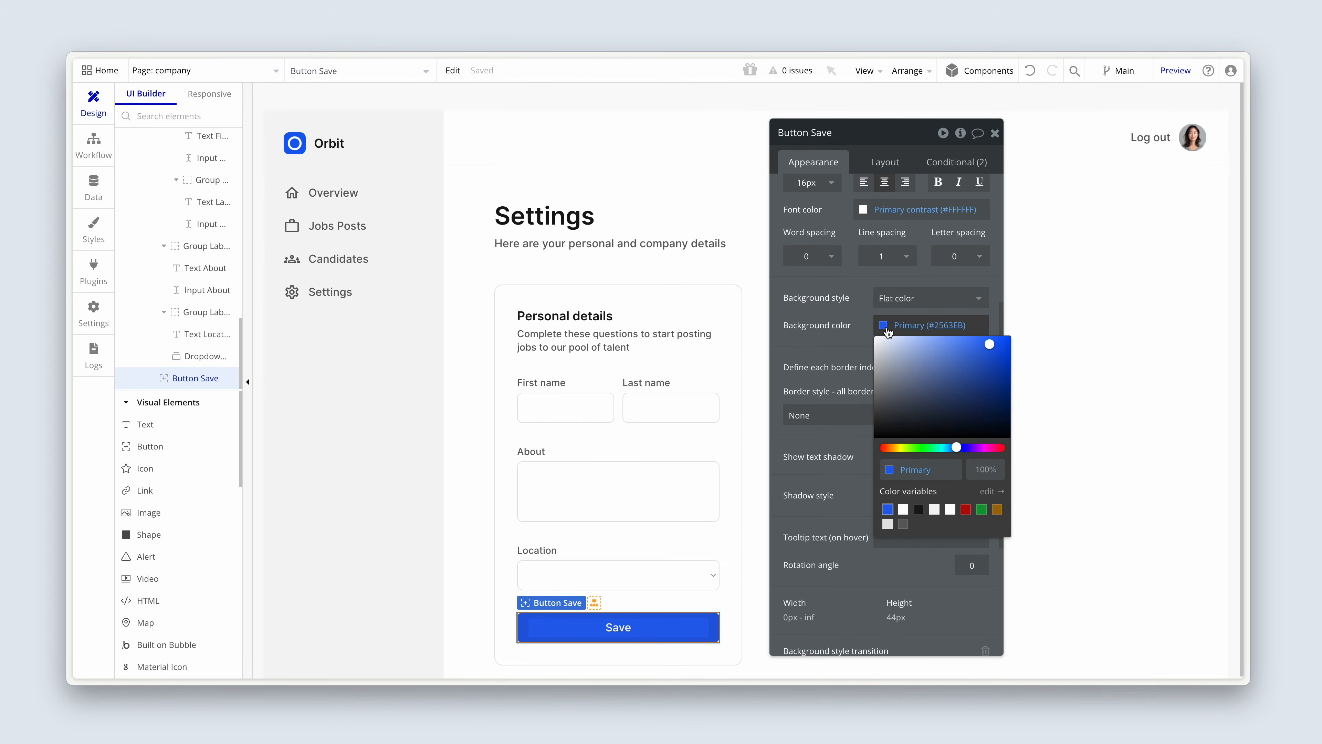
left_click(919, 509)
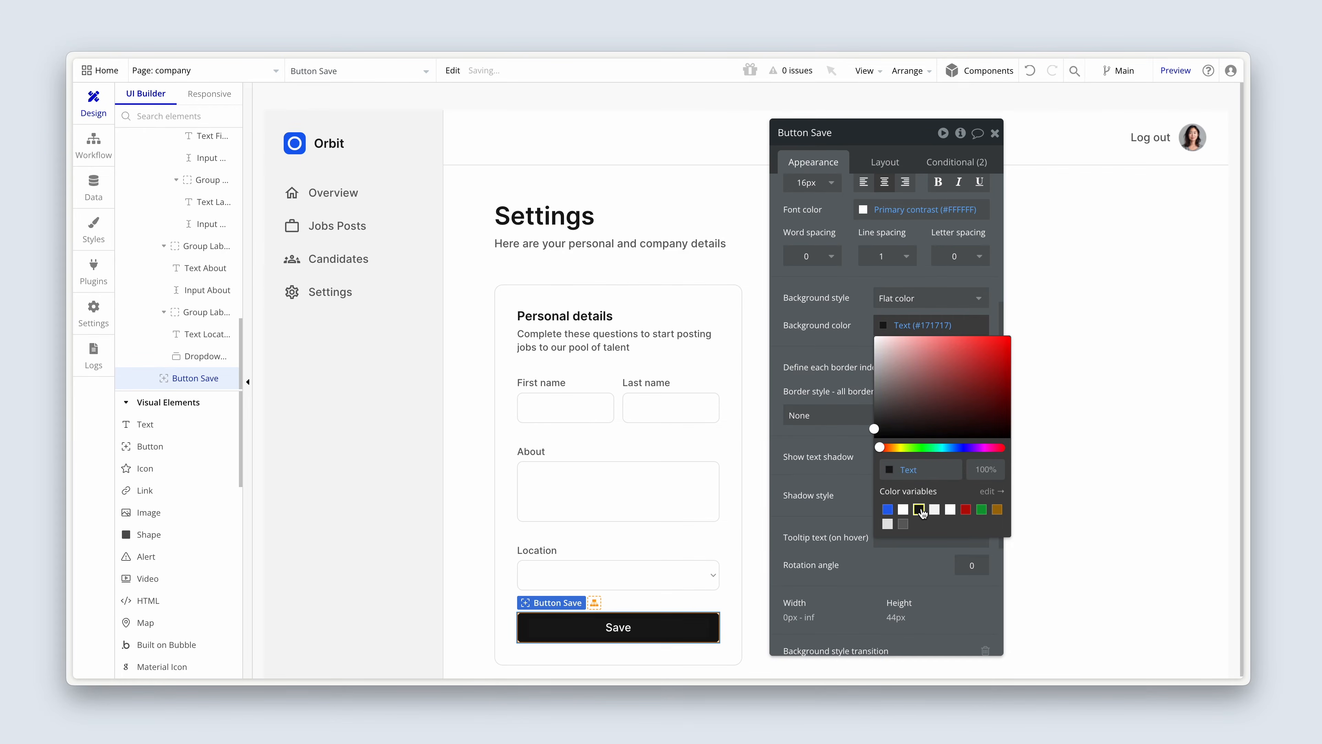
left_click(843, 348)
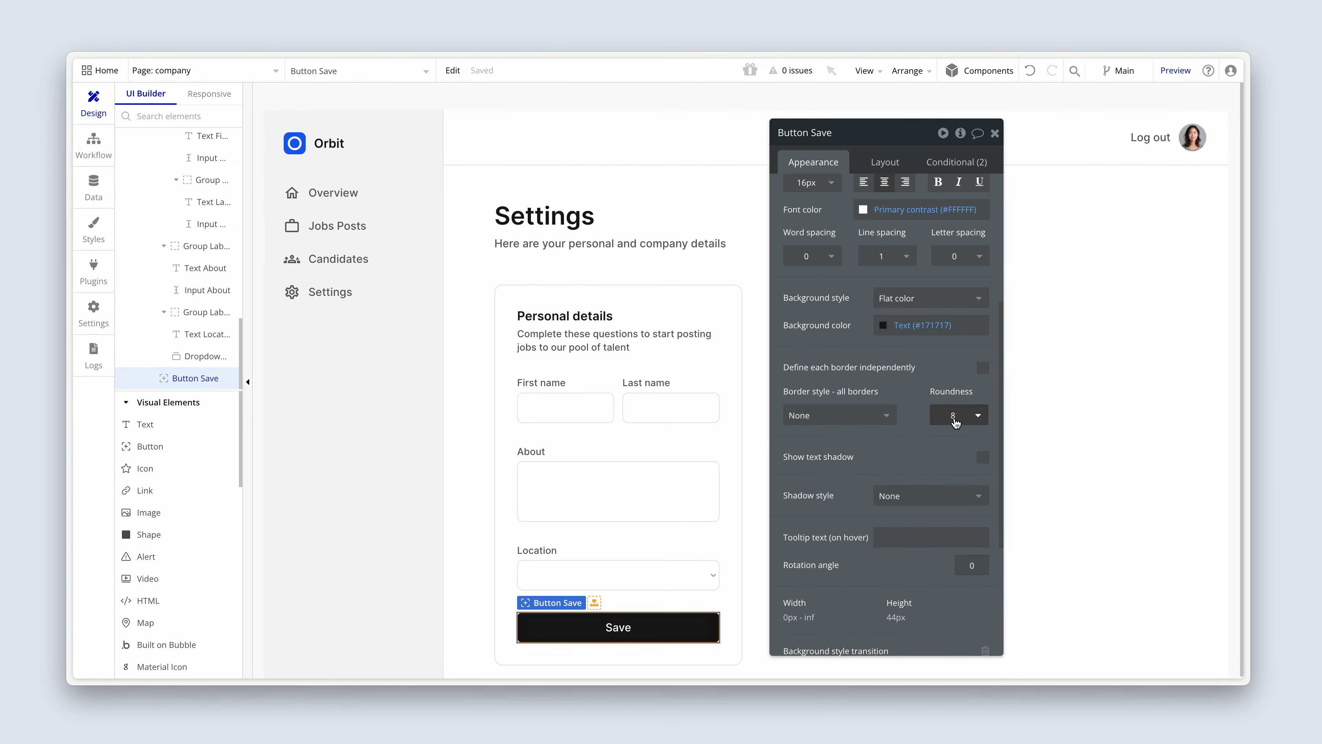
Change the background colour in the Save button's hover condition to pure black, #000000
scroll(856, 419, "up", 5)
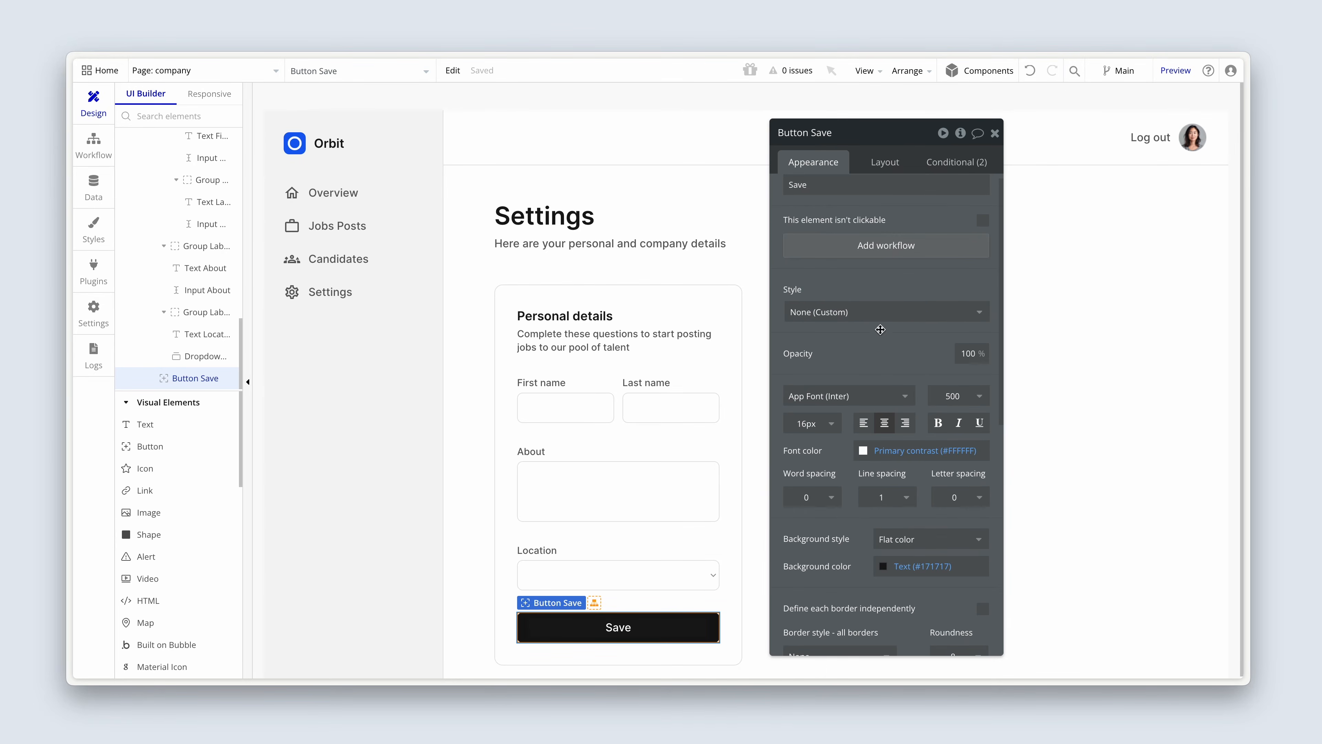
left_click(964, 165)
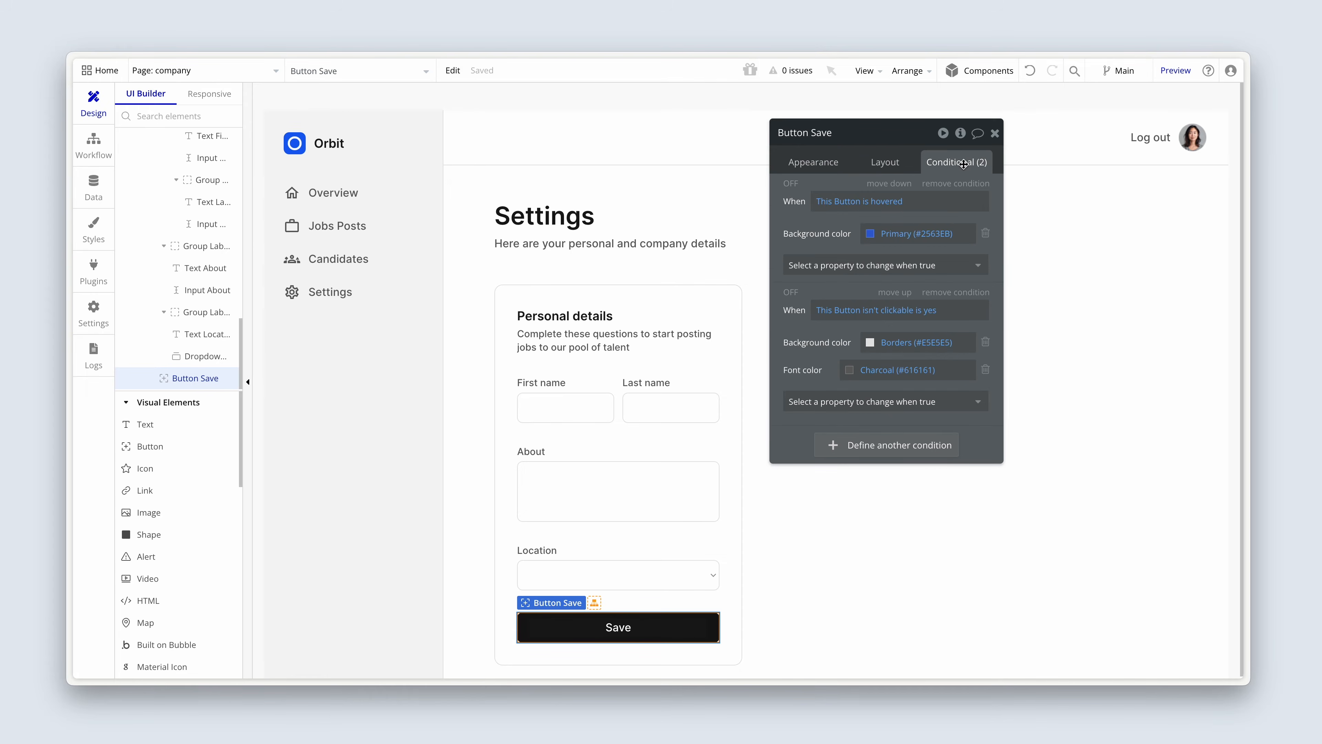
left_click(891, 234)
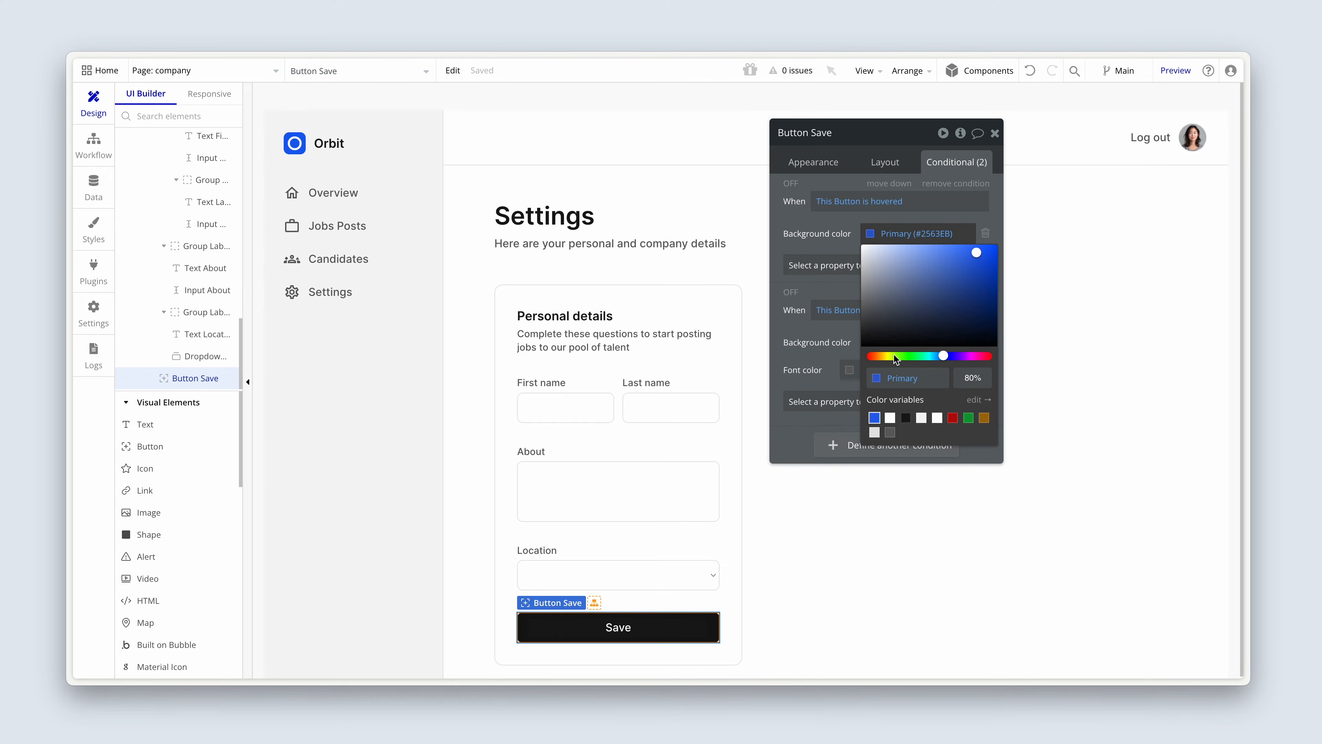
left_click(906, 417)
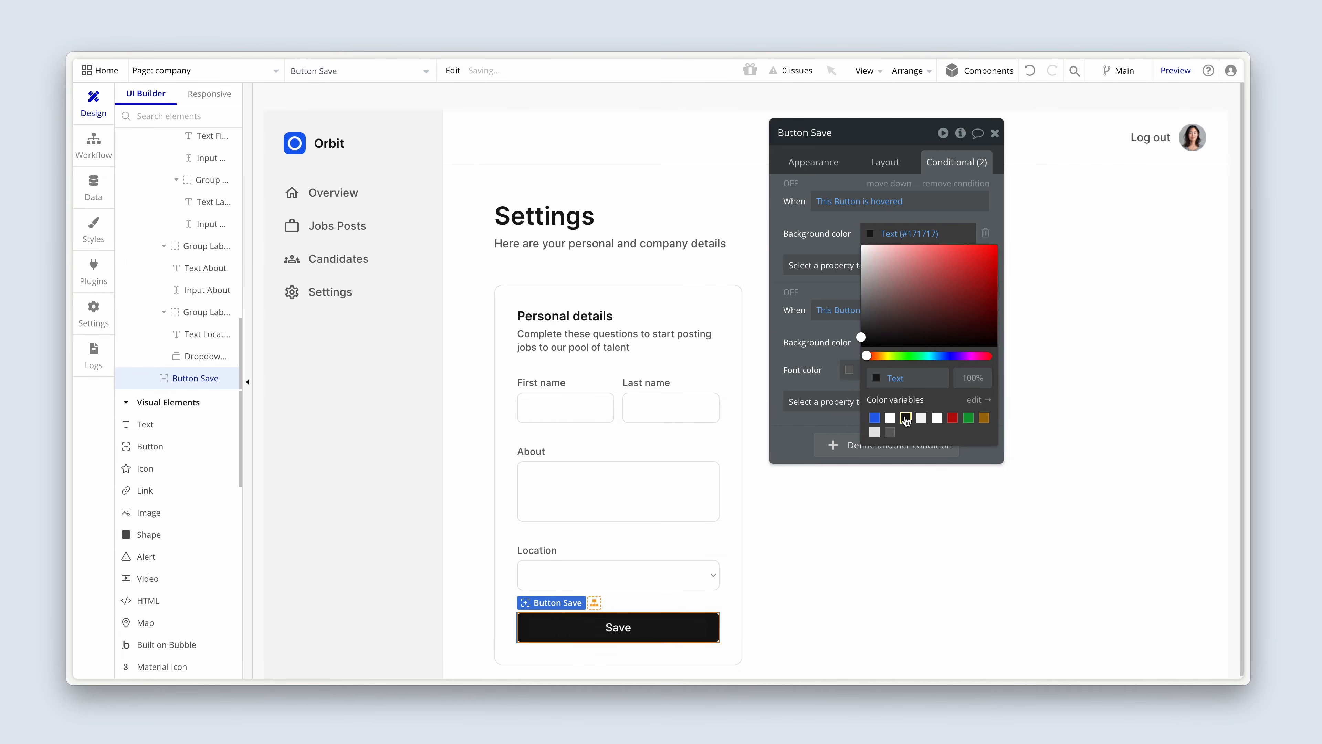
left_click(862, 344)
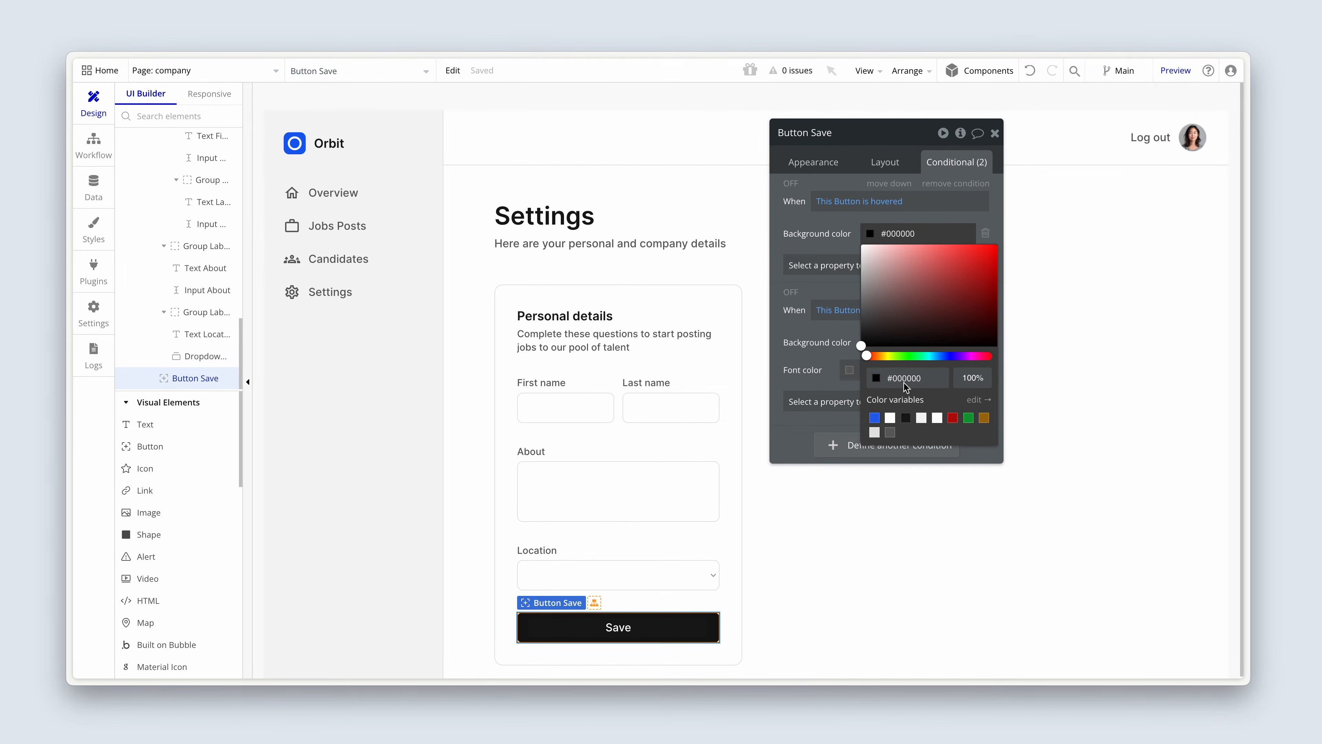
left_click(841, 337)
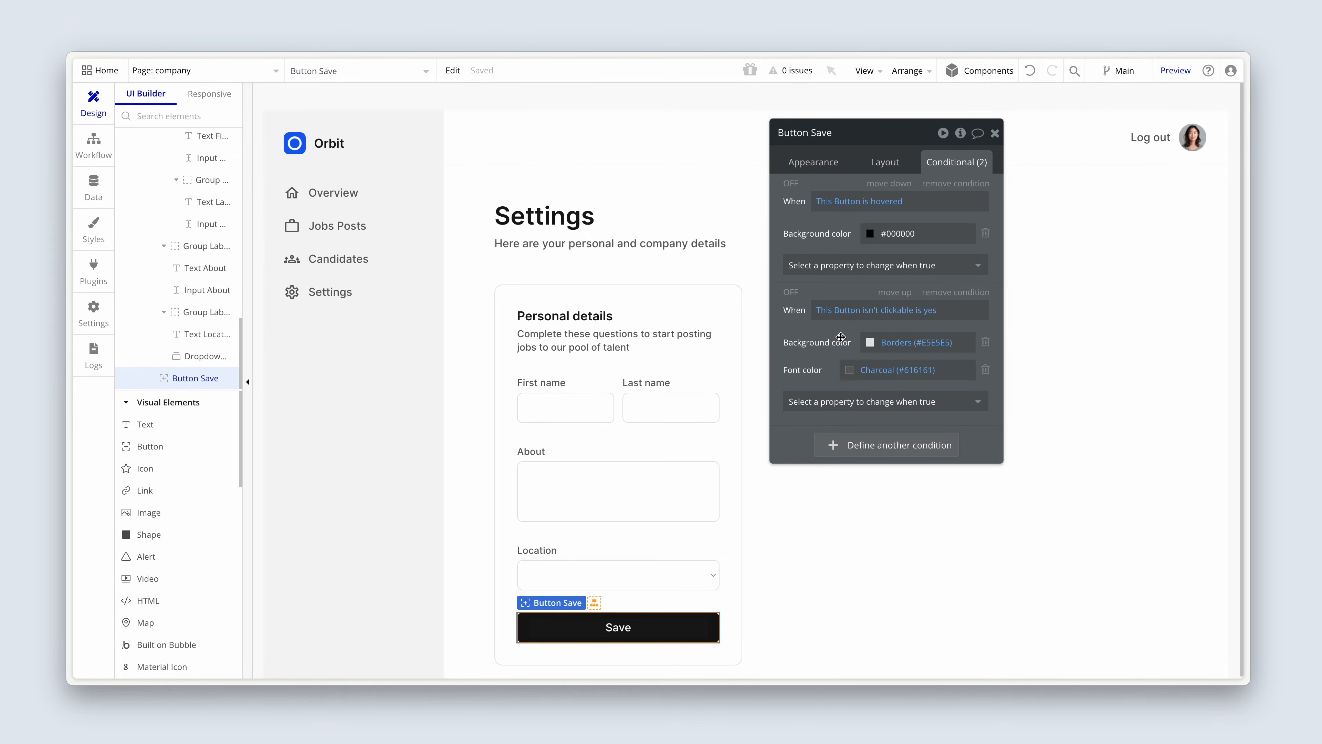
Set the background colour in the Save button's not-clickable condition to the Surface variable (#F5F5F5)
left_click(870, 344)
left_click(922, 527)
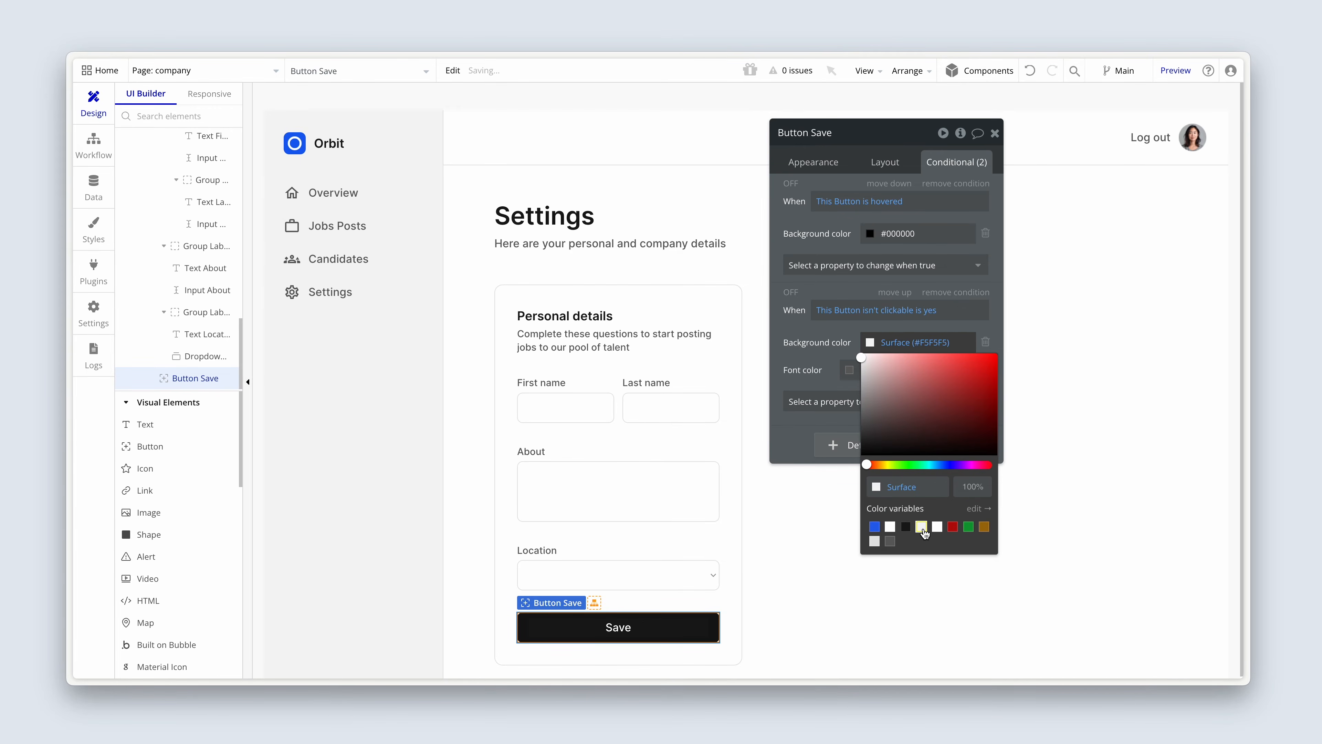
left_click(821, 380)
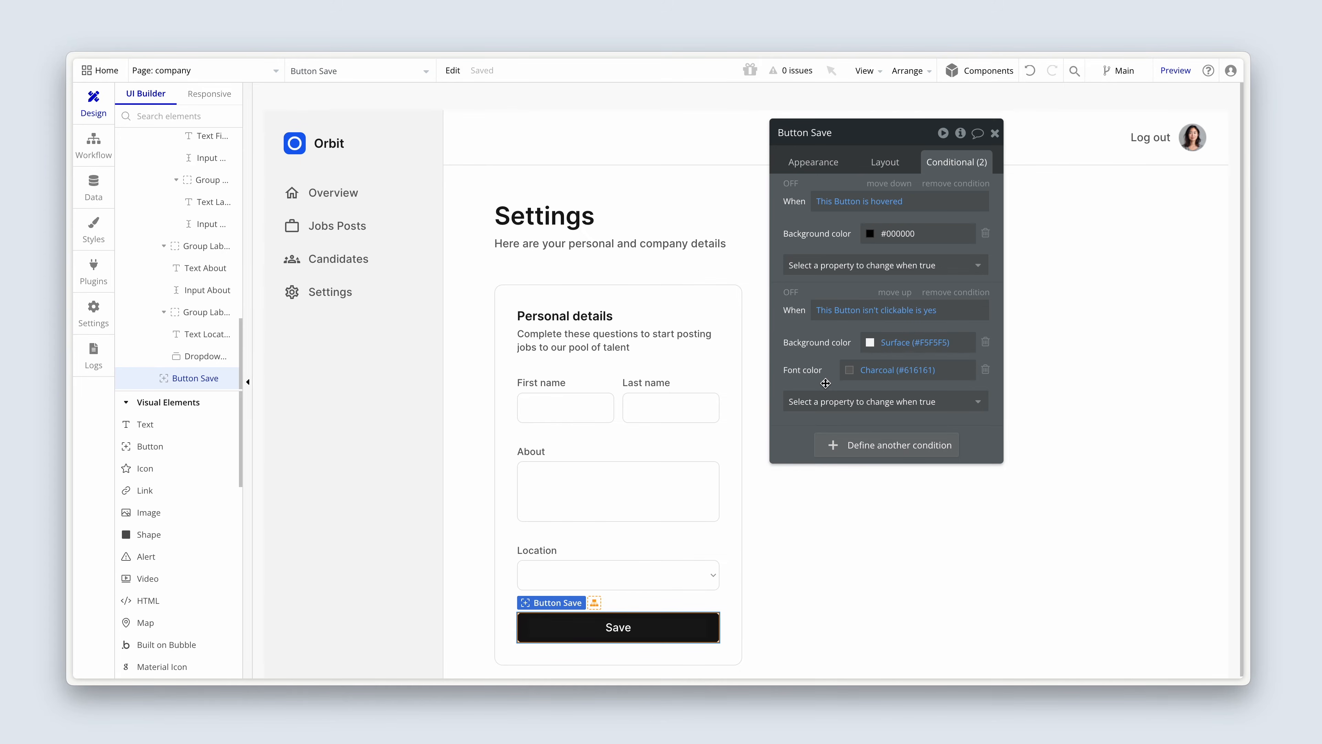
Create a new button style named Tertiary Button from the Save button's current custom styling
left_click(806, 168)
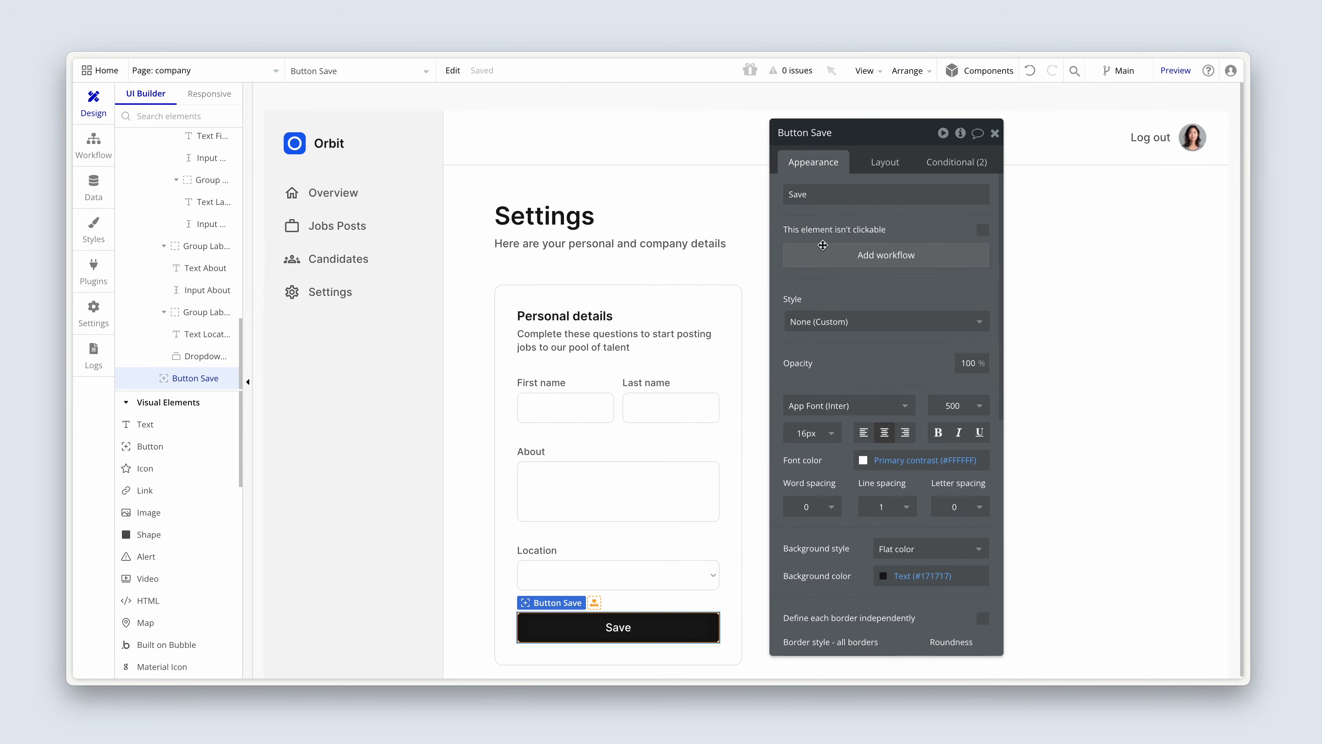
left_click(834, 319)
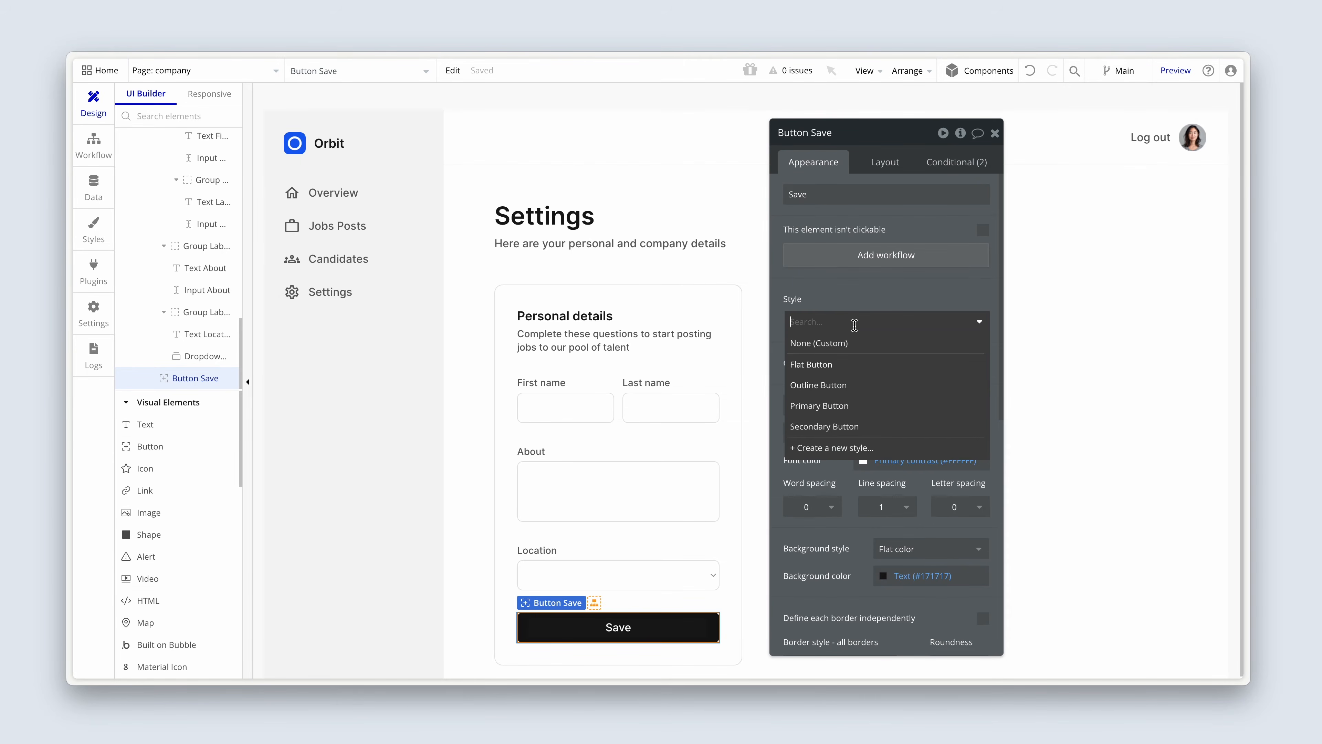
left_click(878, 451)
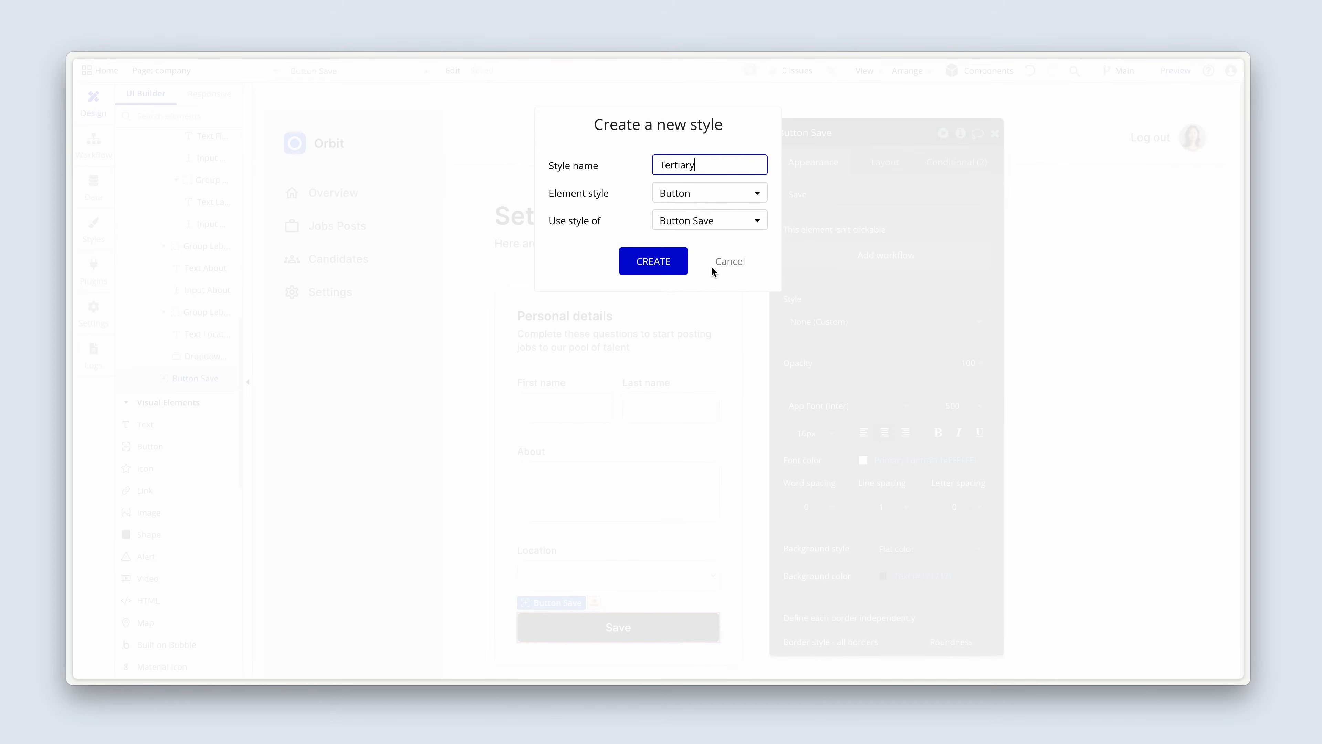
type("Tertiary button")
left_click(680, 270)
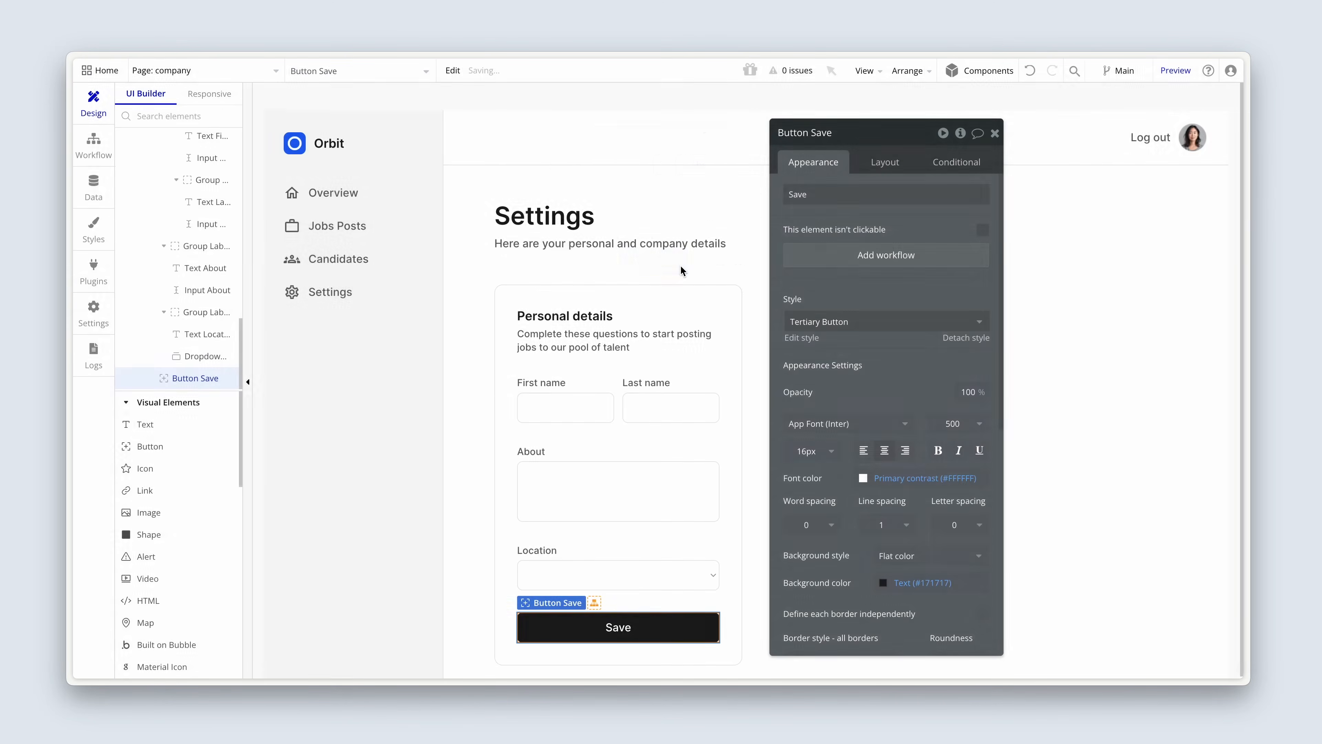
Look through the available button styles for the new Tertiary Button entry and close the Save button's property editor
left_click(878, 327)
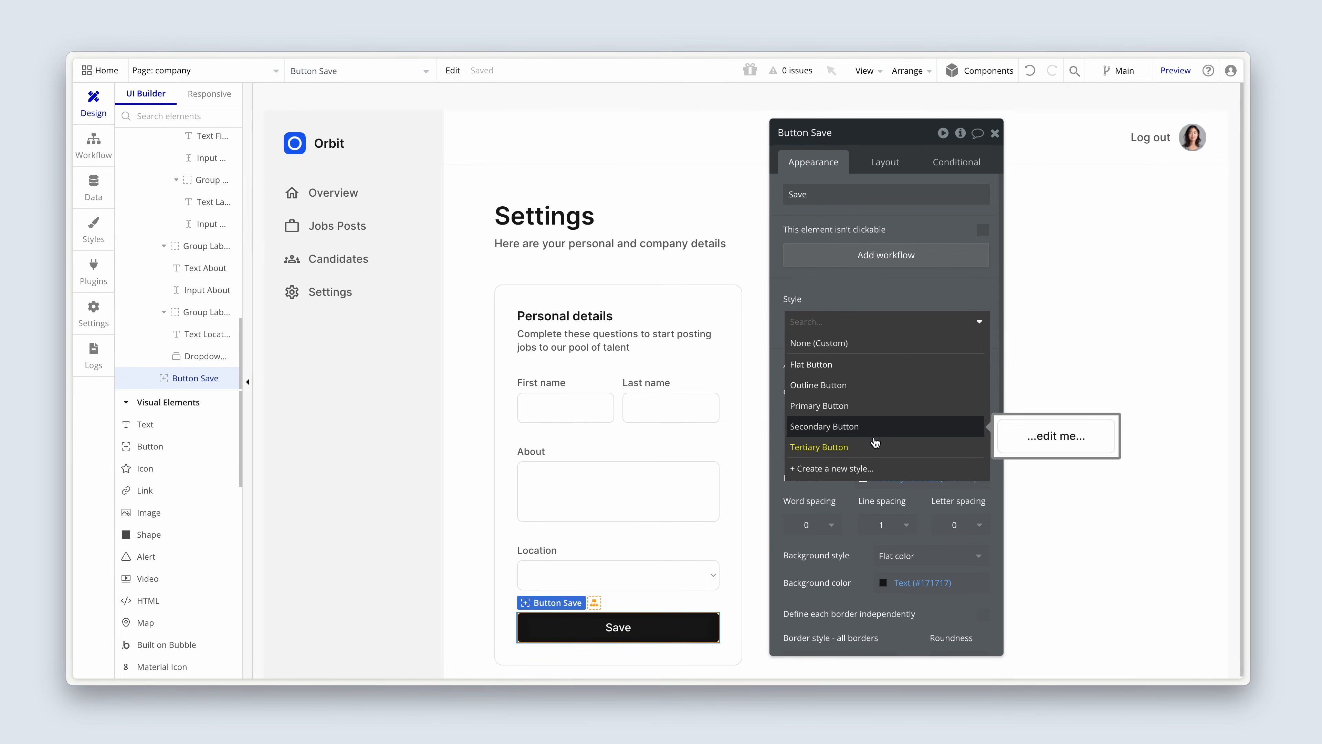
left_click(880, 284)
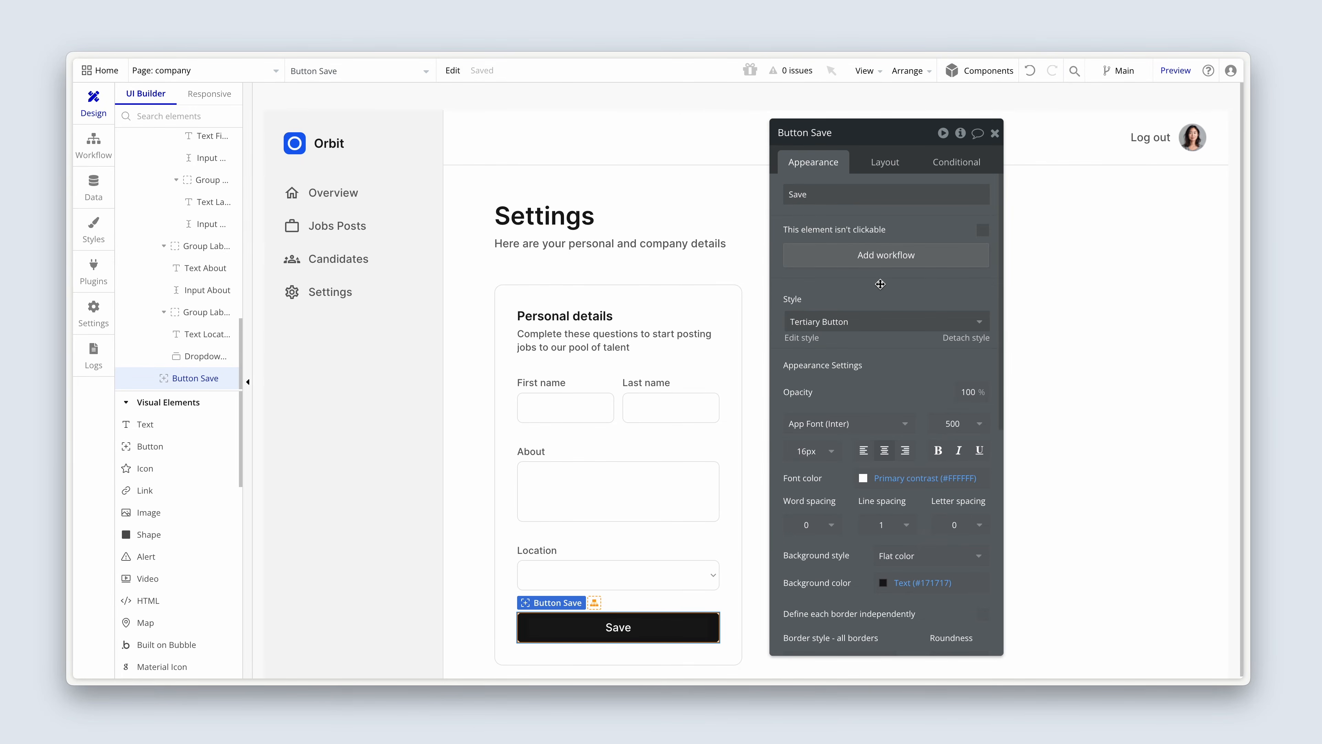
left_click(995, 133)
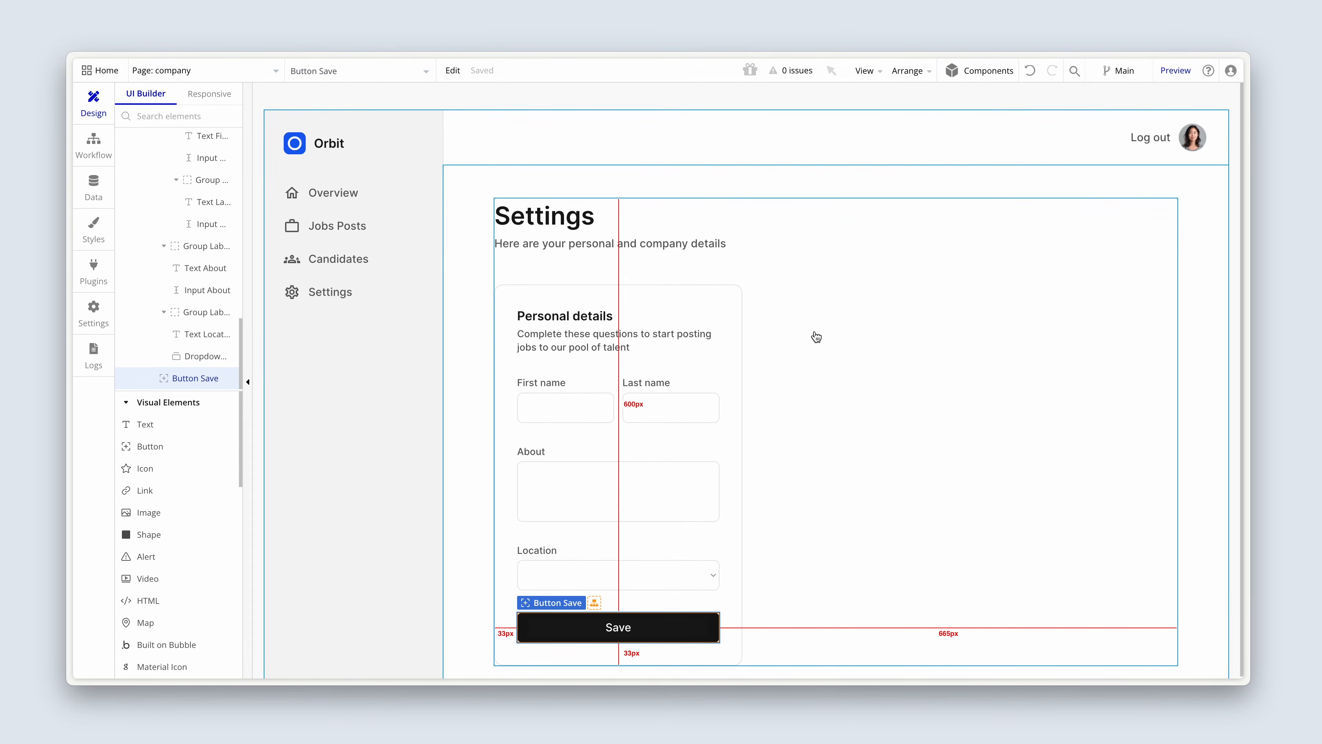
Rename the group holding the Location label and dropdown to Group Label & Dropdown
left_click(693, 551)
left_click(706, 536)
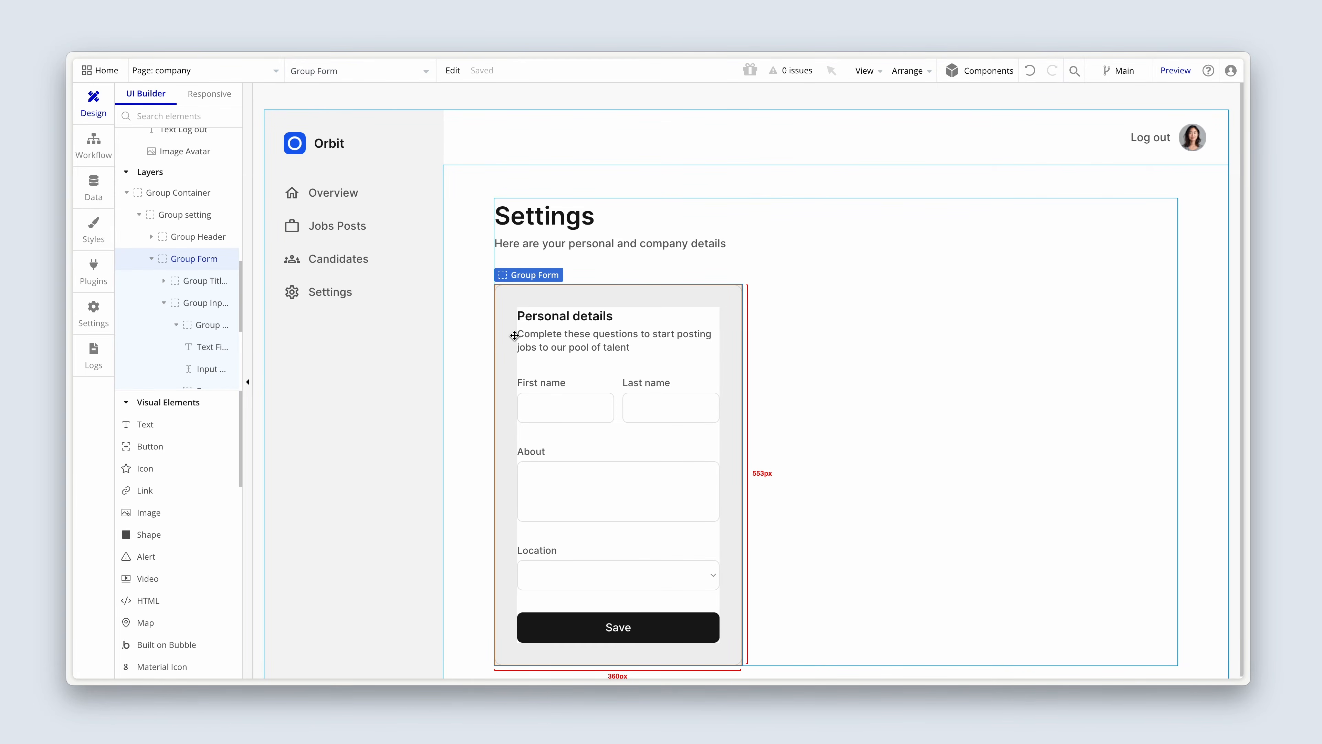
left_click_drag(632, 322, 639, 326)
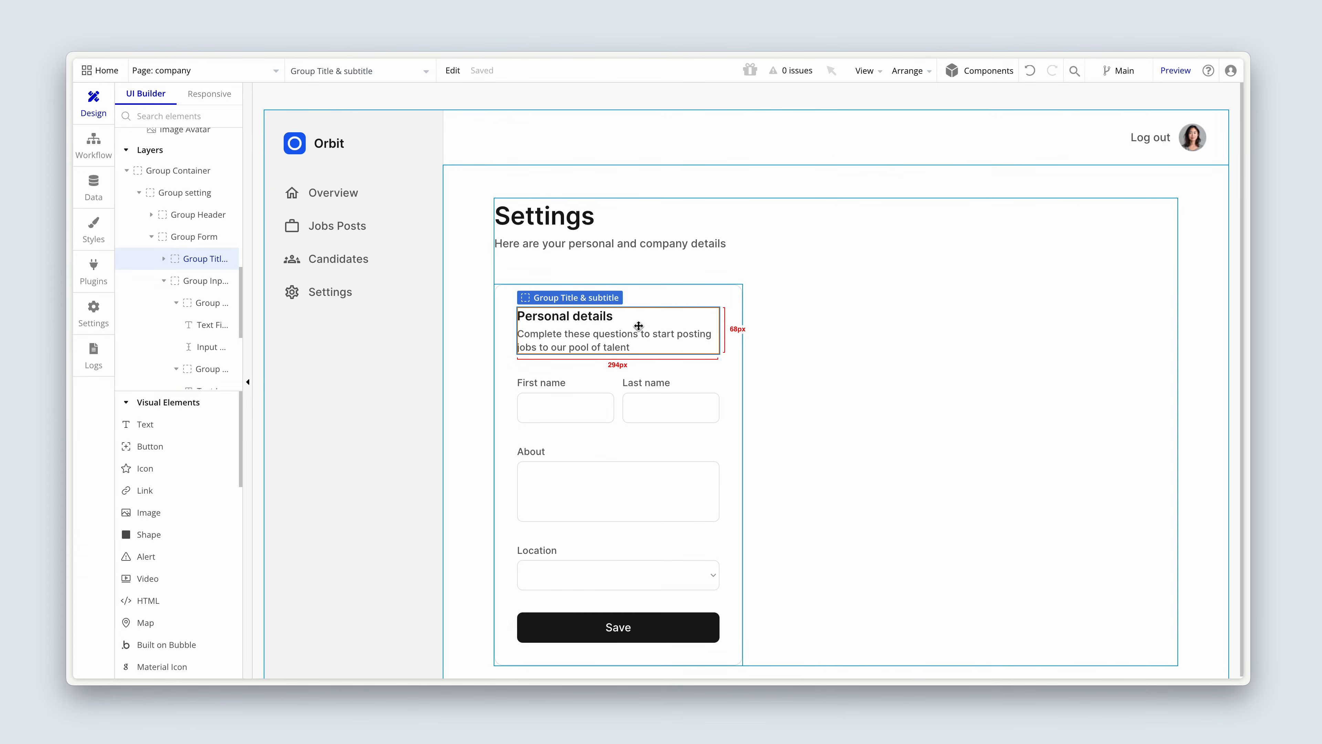
left_click_drag(639, 326, 588, 560)
double_click(589, 560)
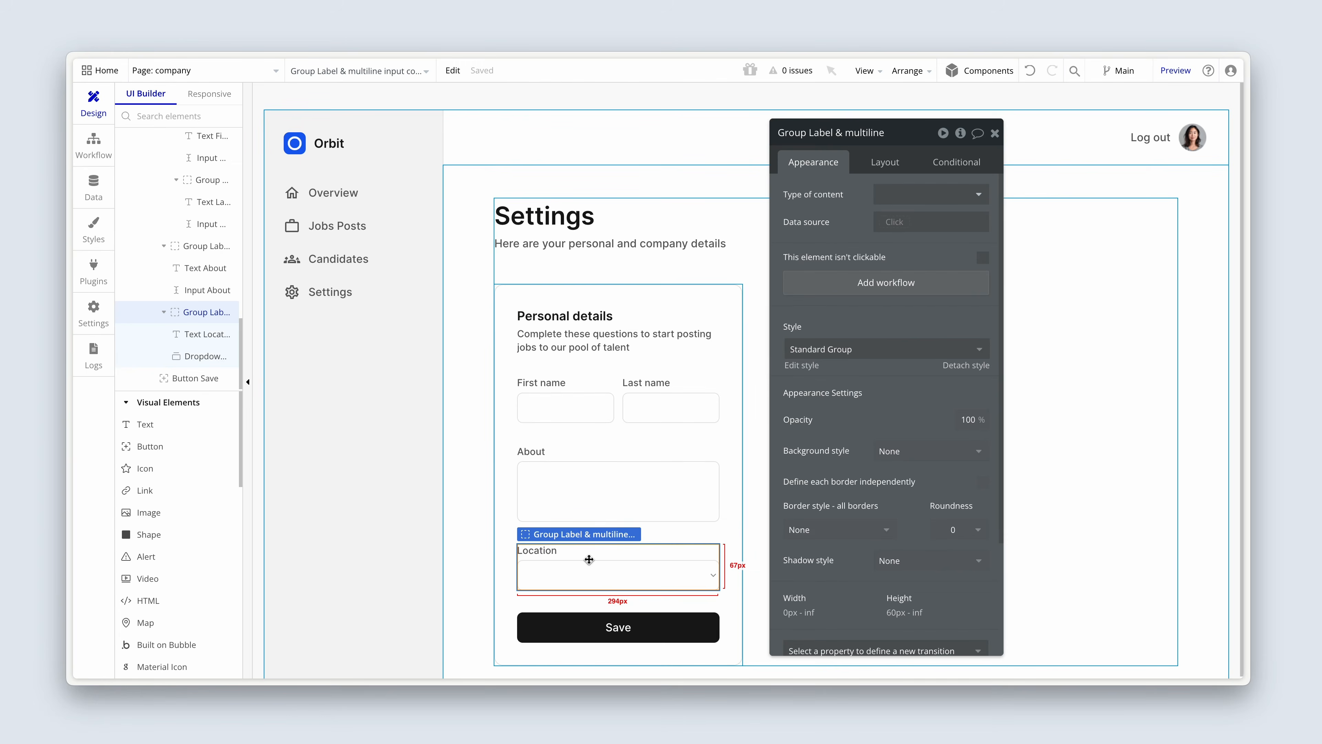
left_click(825, 136)
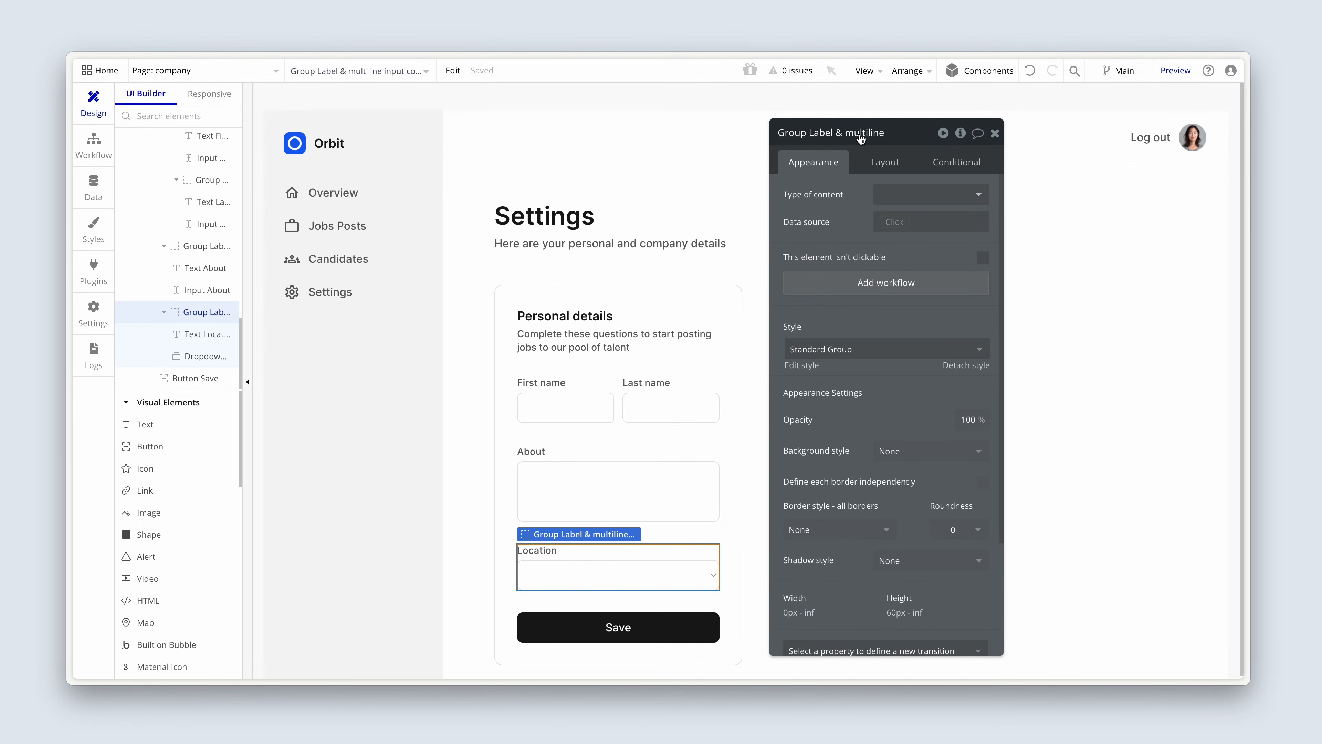
left_click_drag(803, 135, 902, 136)
type("Dropdown")
key("Return")
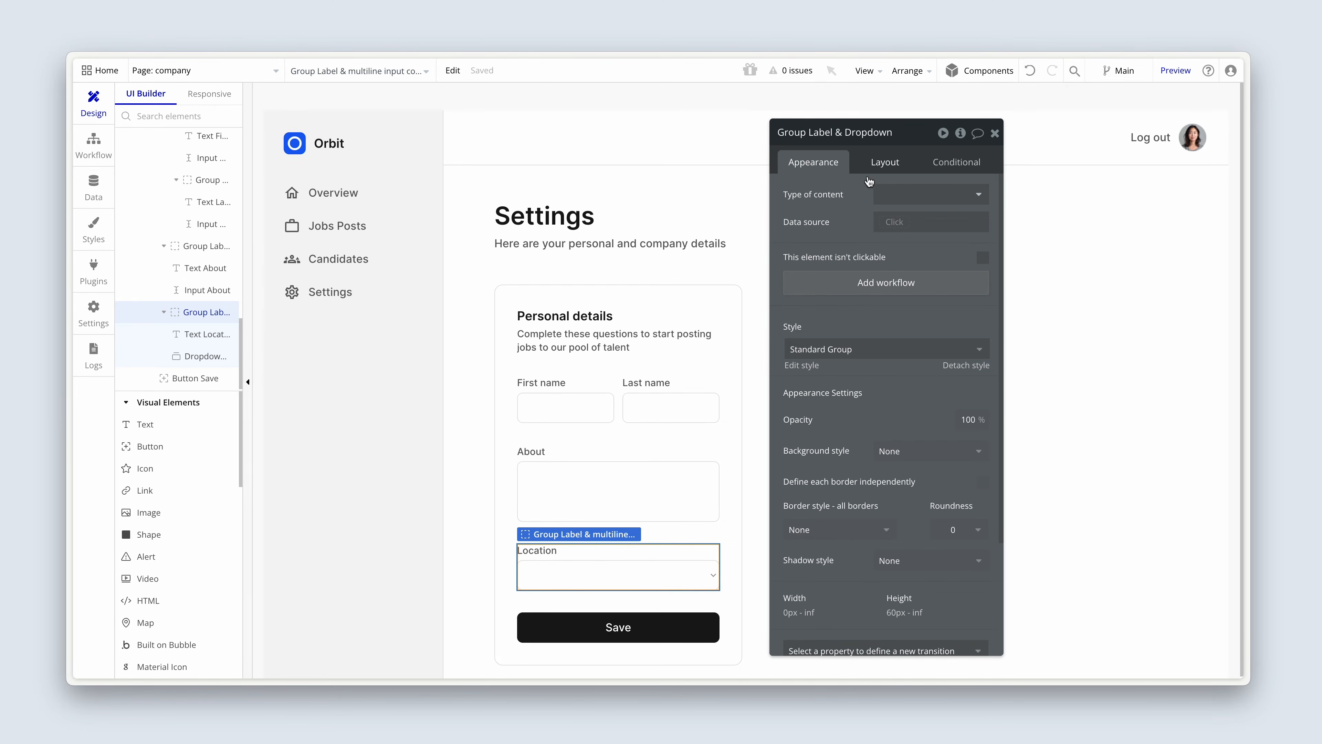
left_click_drag(853, 192, 842, 200)
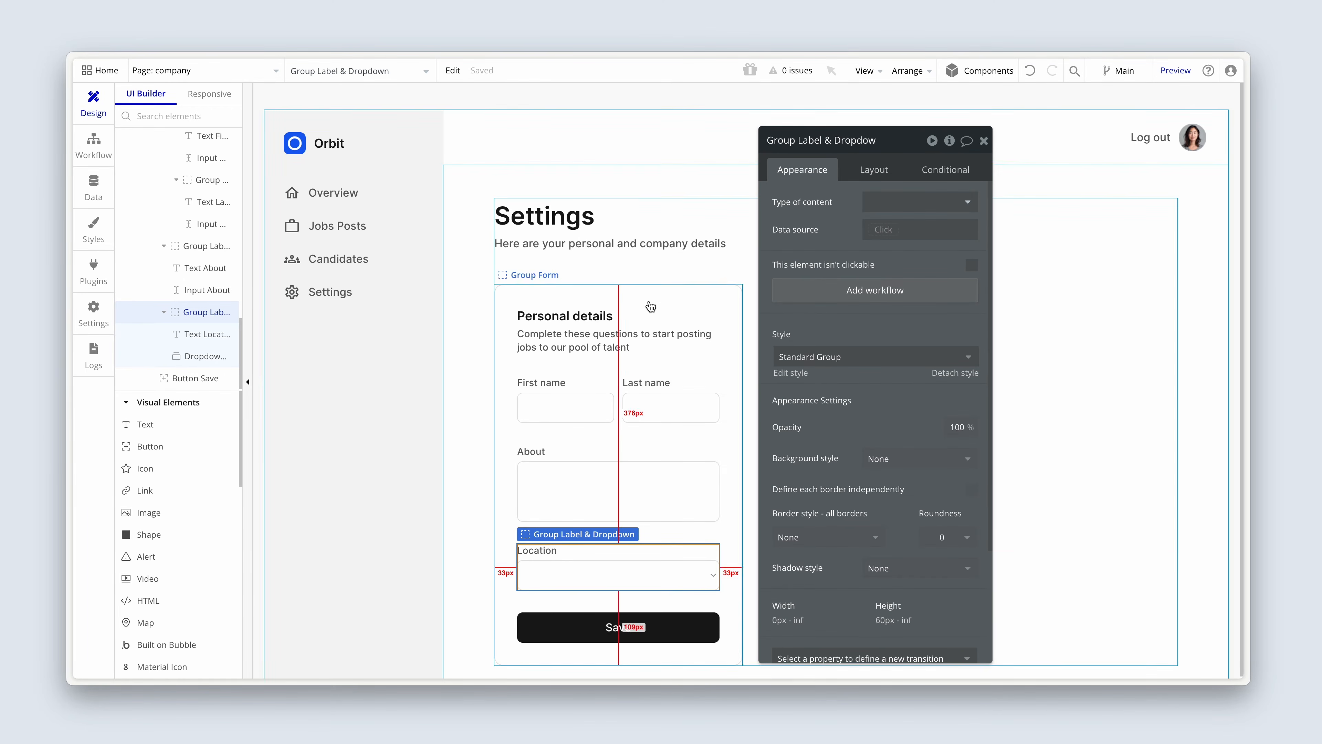
Group the title, name inputs, About, Location and Save button elements of the form together in a column container
left_click(649, 328)
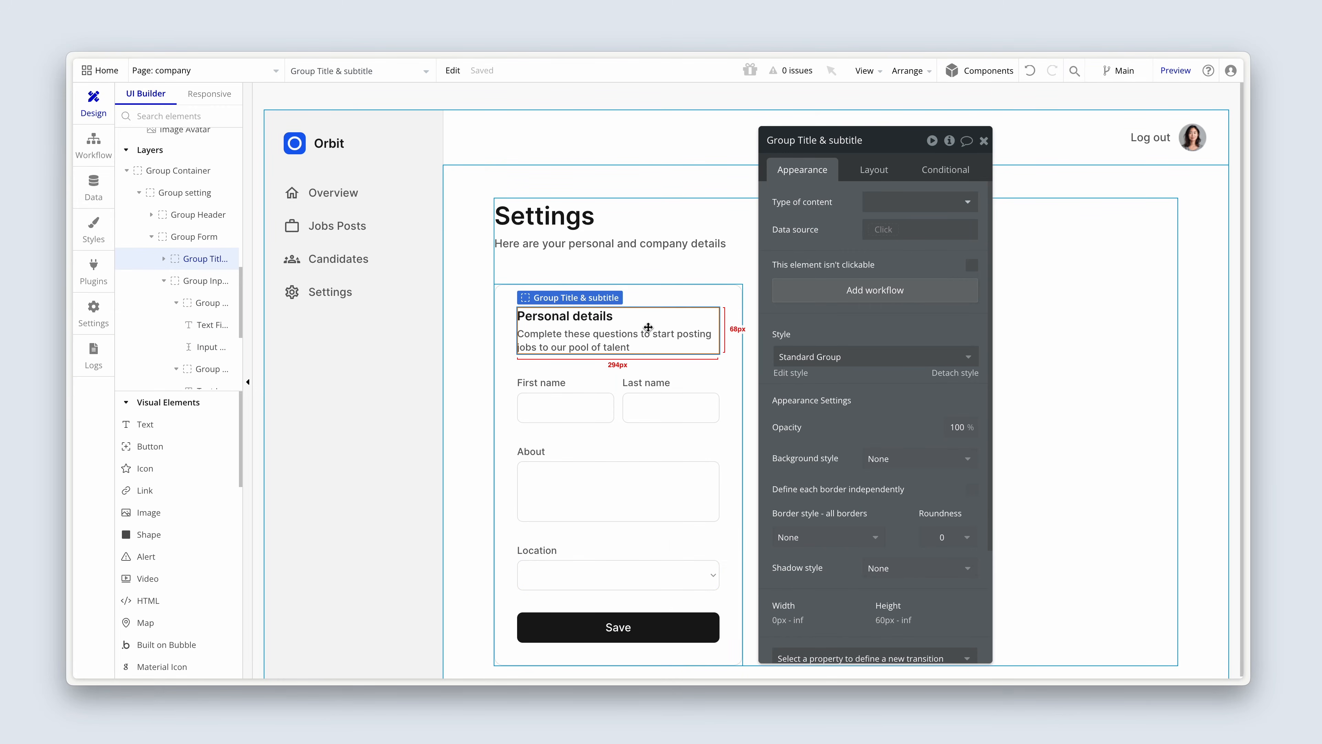
left_click(621, 394, "shift")
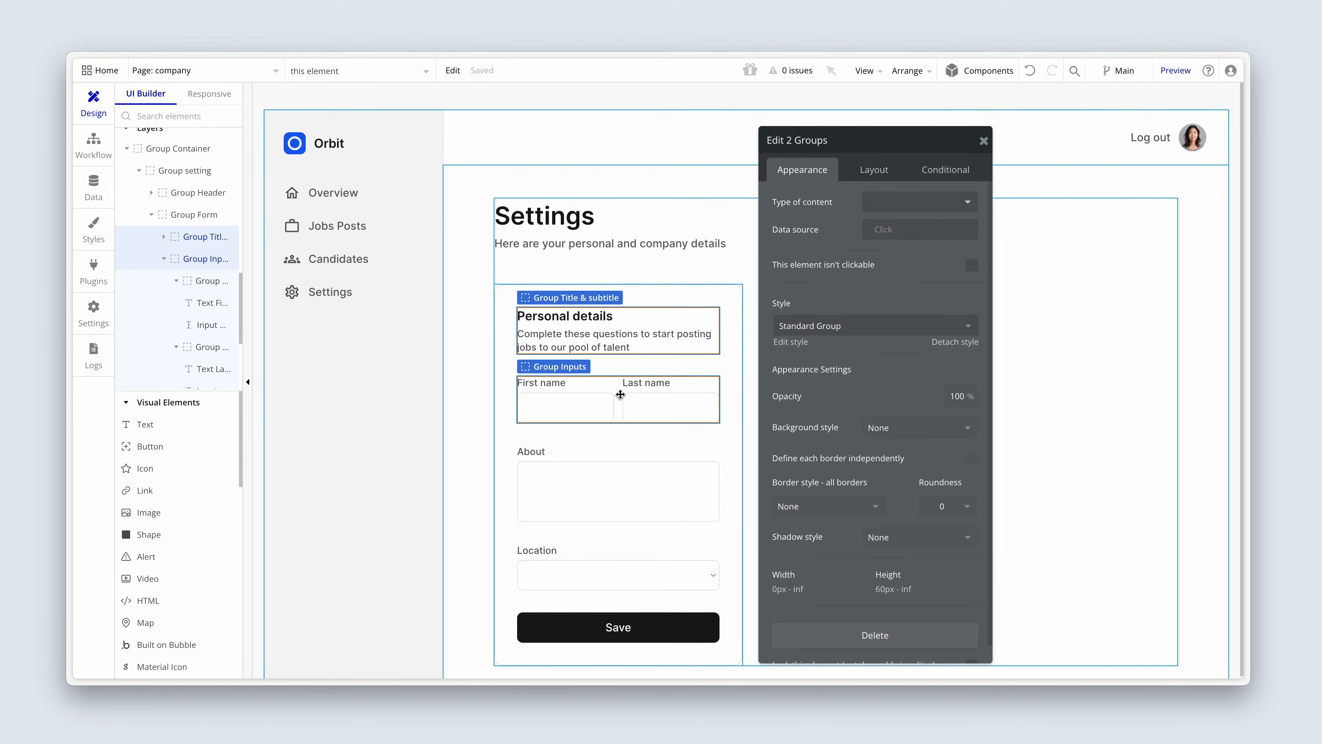
left_click(607, 459, "shift")
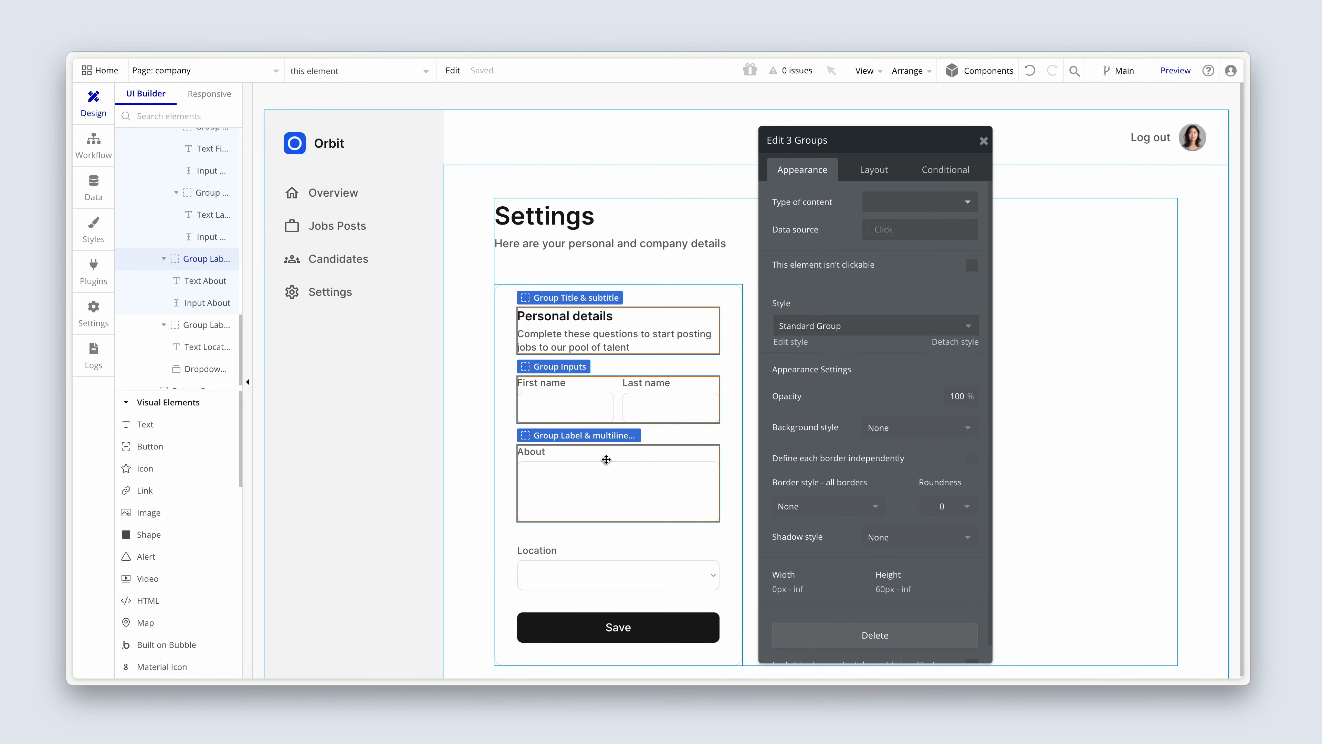
left_click(597, 561, "shift")
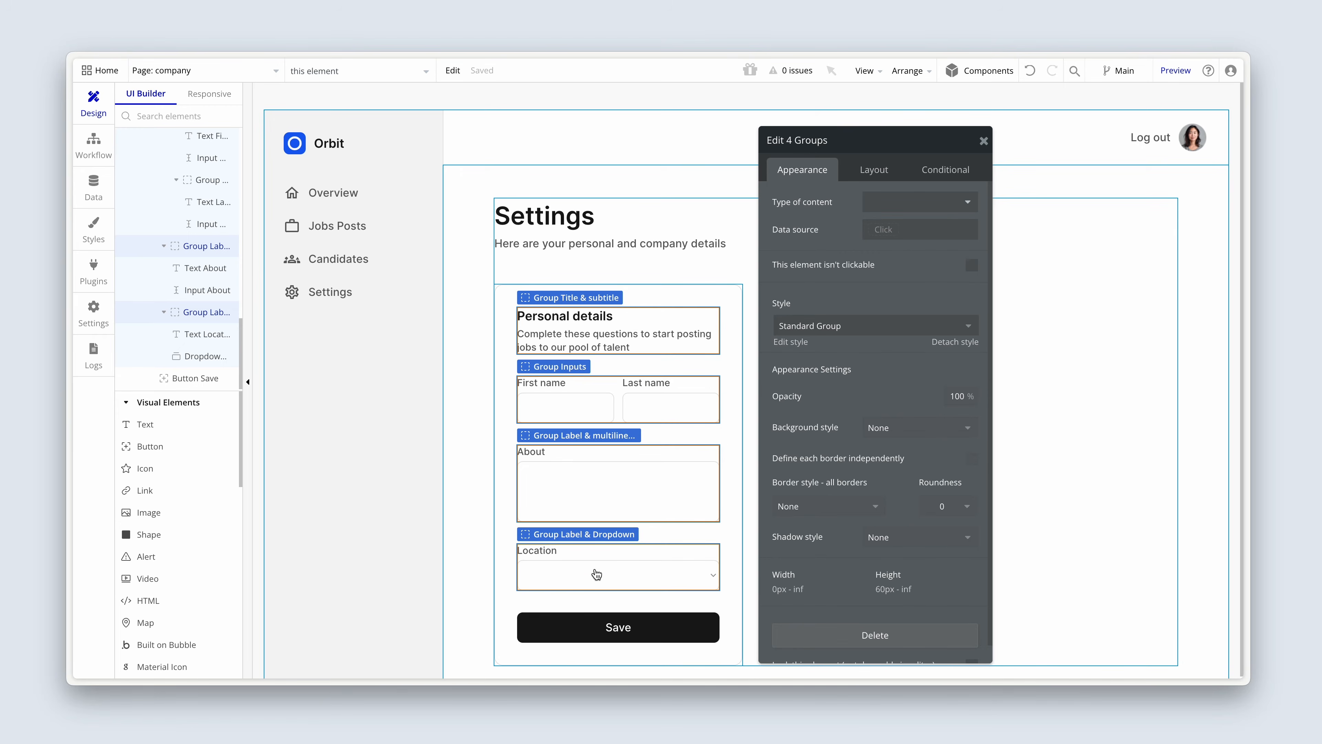
left_click(590, 630, "shift")
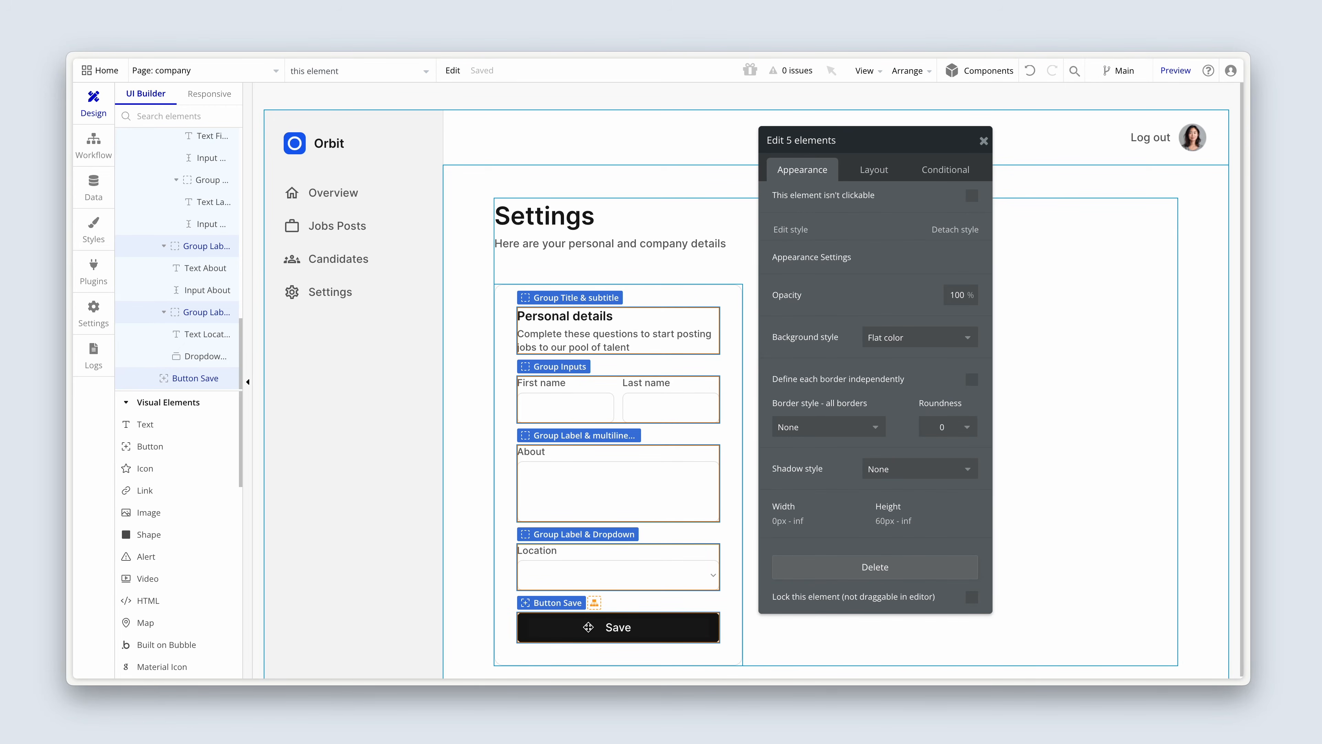
right_click(588, 627)
mouse_move(682, 423)
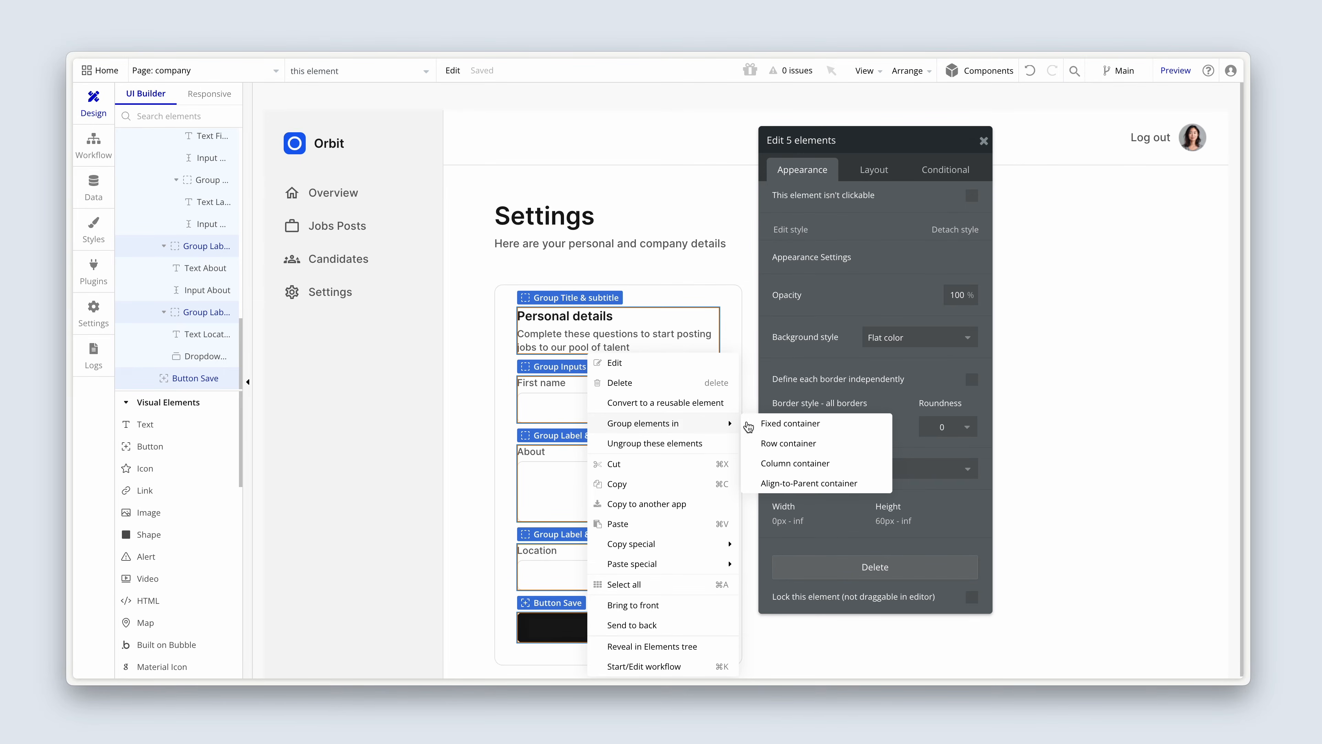
left_click(783, 463)
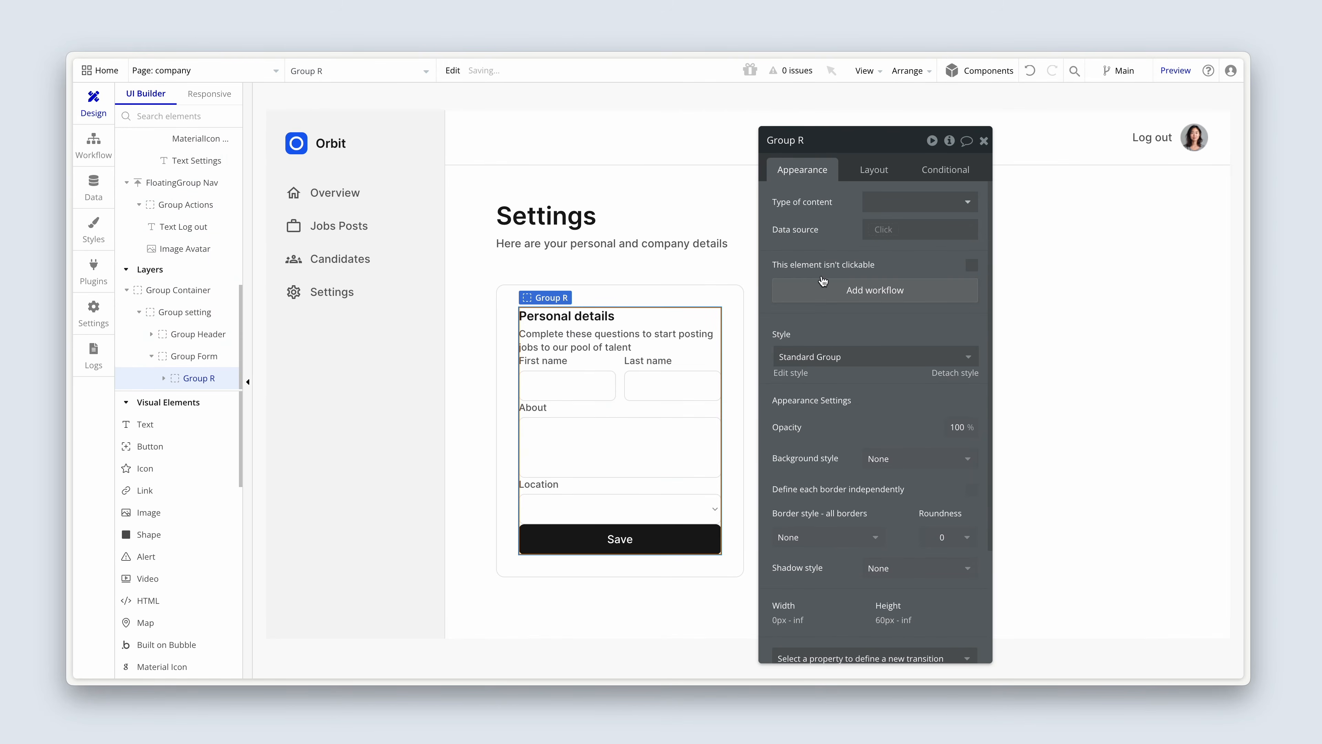
Rename the new container around the form contents to Group Column
left_click(826, 137)
type("Column")
key("Return")
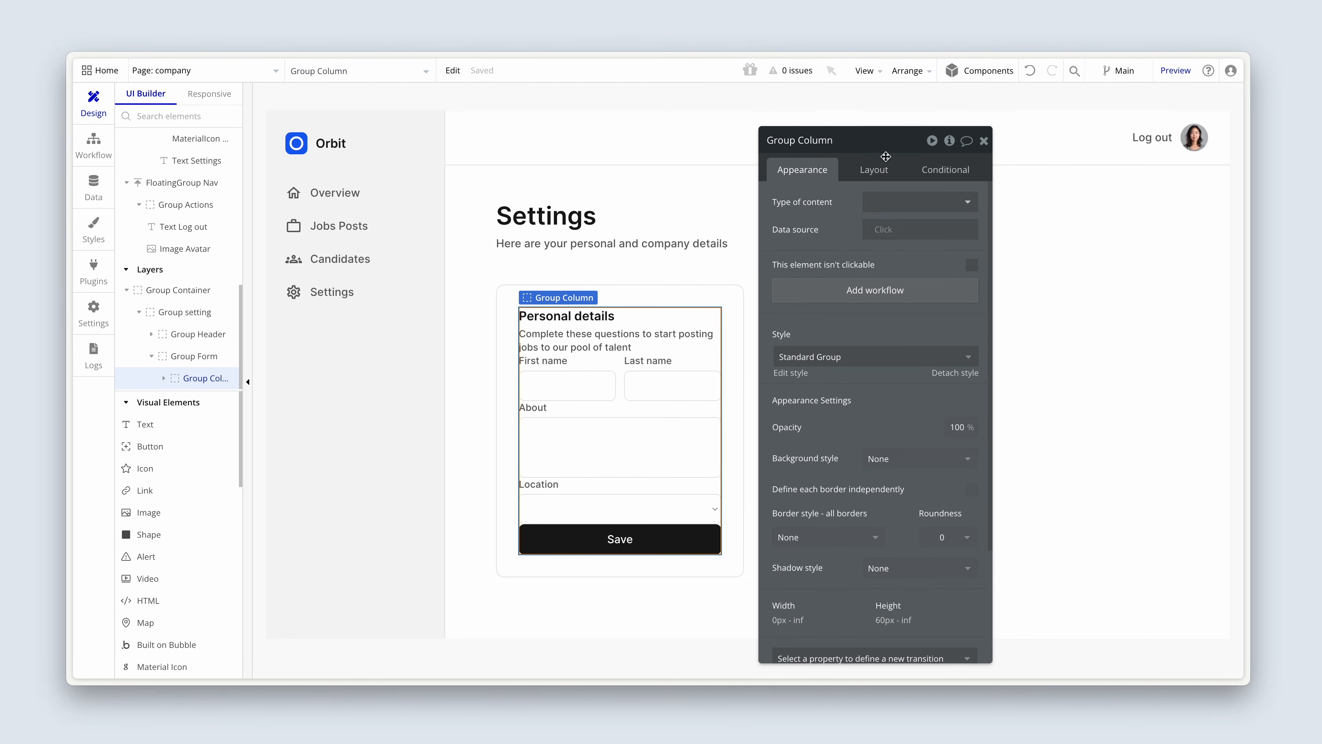
Apply gap spacing between the elements of Group Column with a row gap of 24 px
left_click(874, 170)
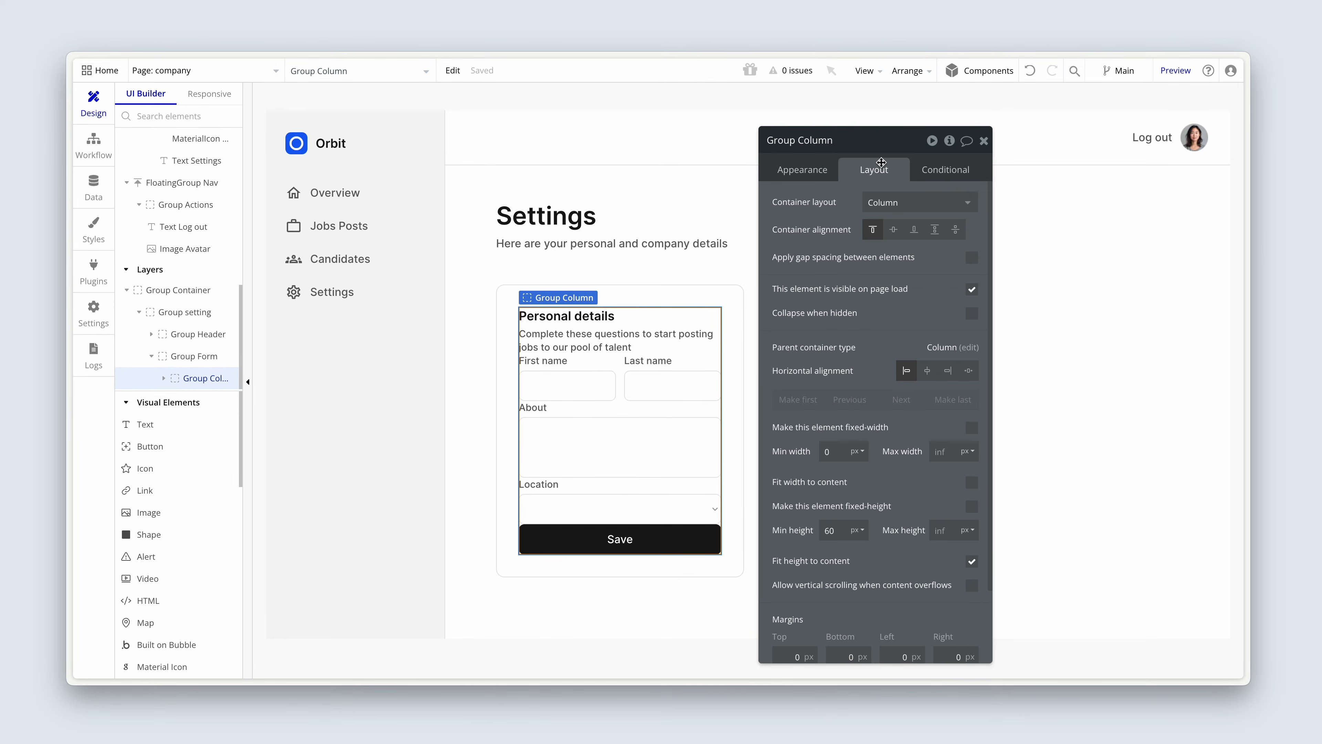
left_click(971, 258)
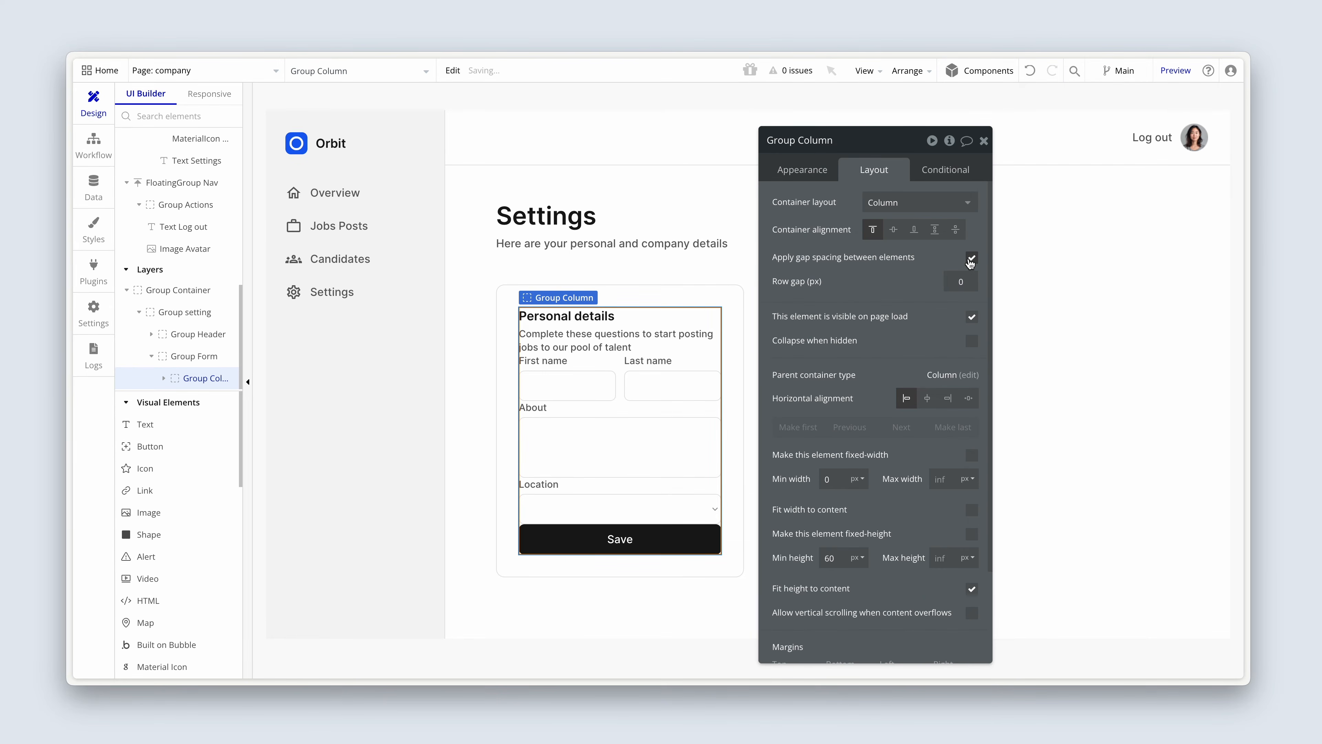
double_click(954, 281)
type("24")
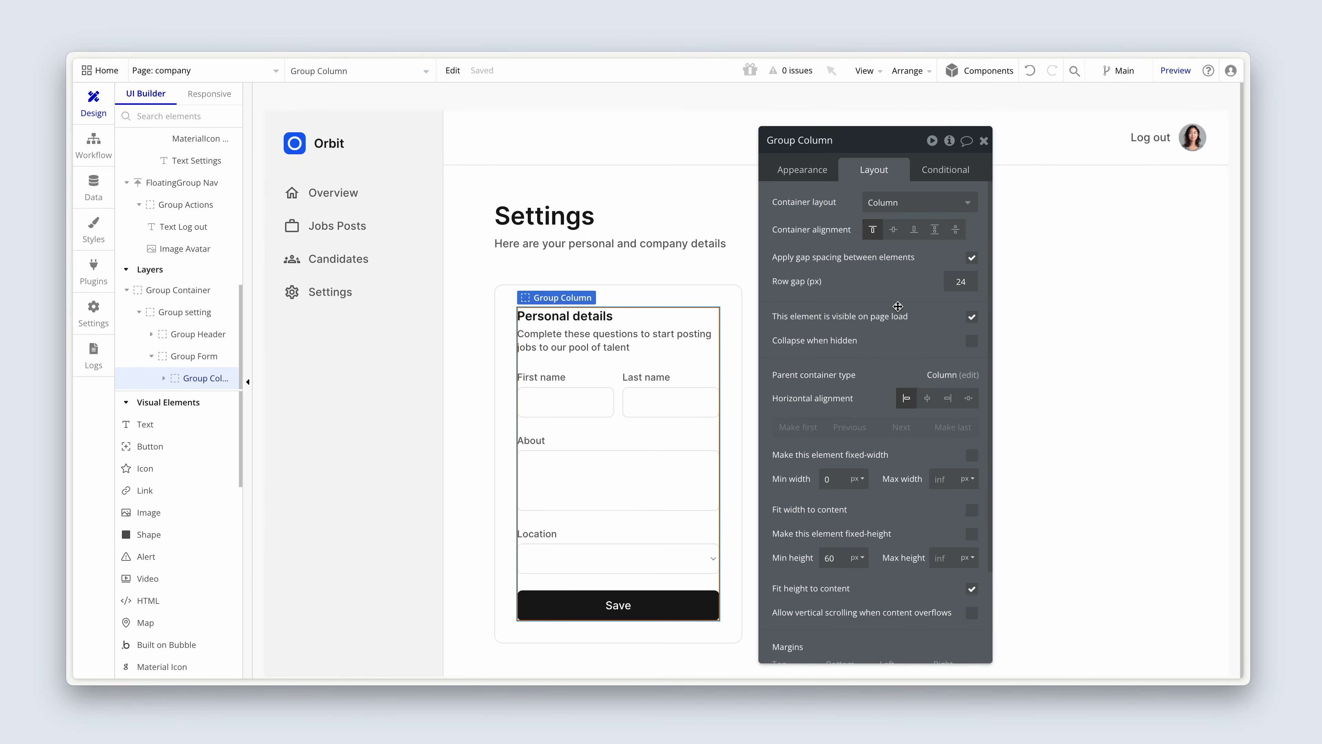
Change the container layout of Group Form from a column to Row
left_click(729, 292)
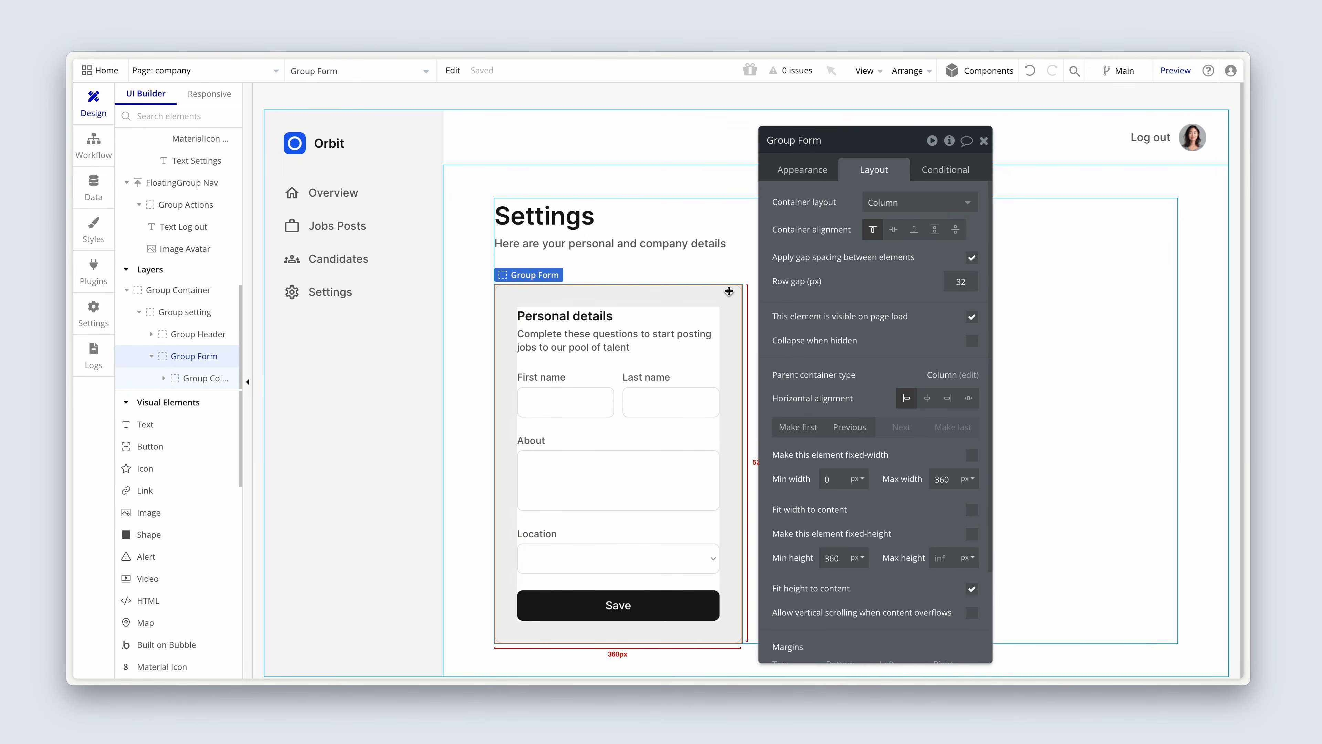
left_click(909, 203)
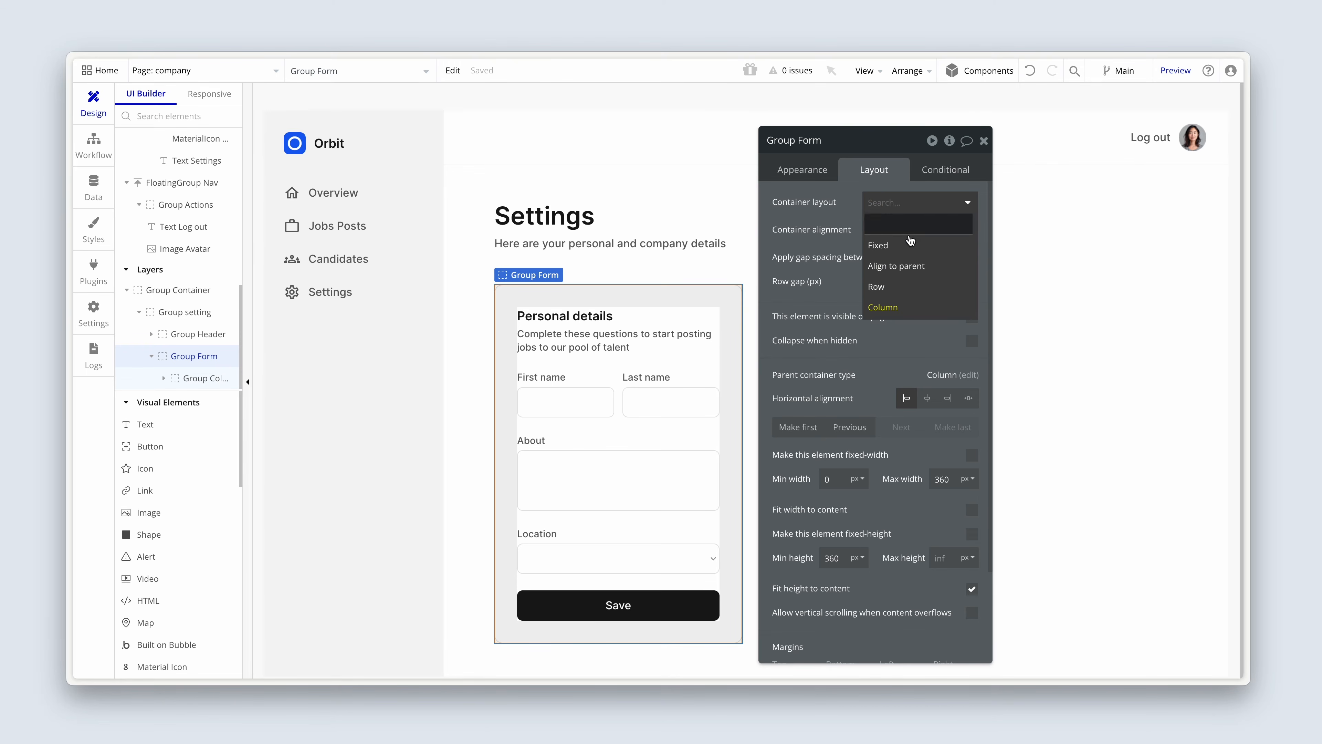
left_click(906, 292)
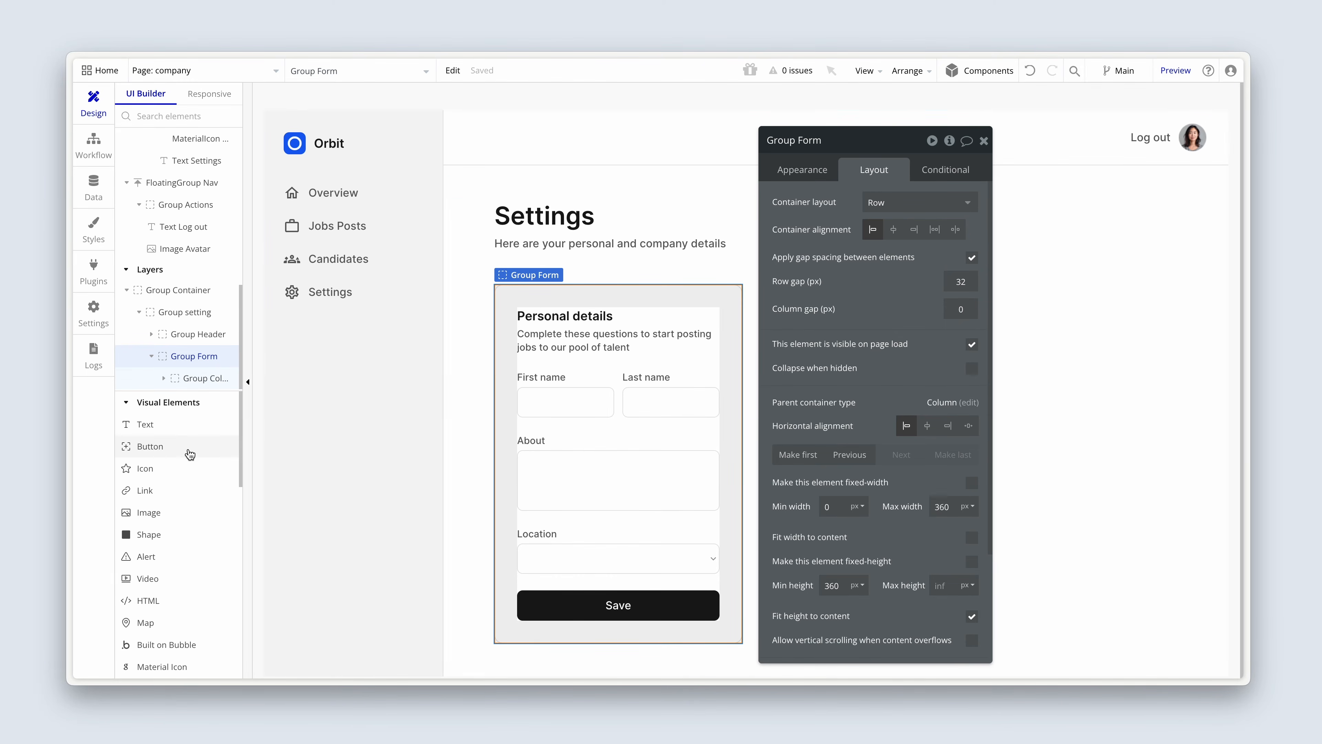
Add a Picture Uploader inside Group Form ahead of Group Column and rename it PictureUploader Avatar
scroll(182, 453, "down", 5)
scroll(181, 458, "down", 5)
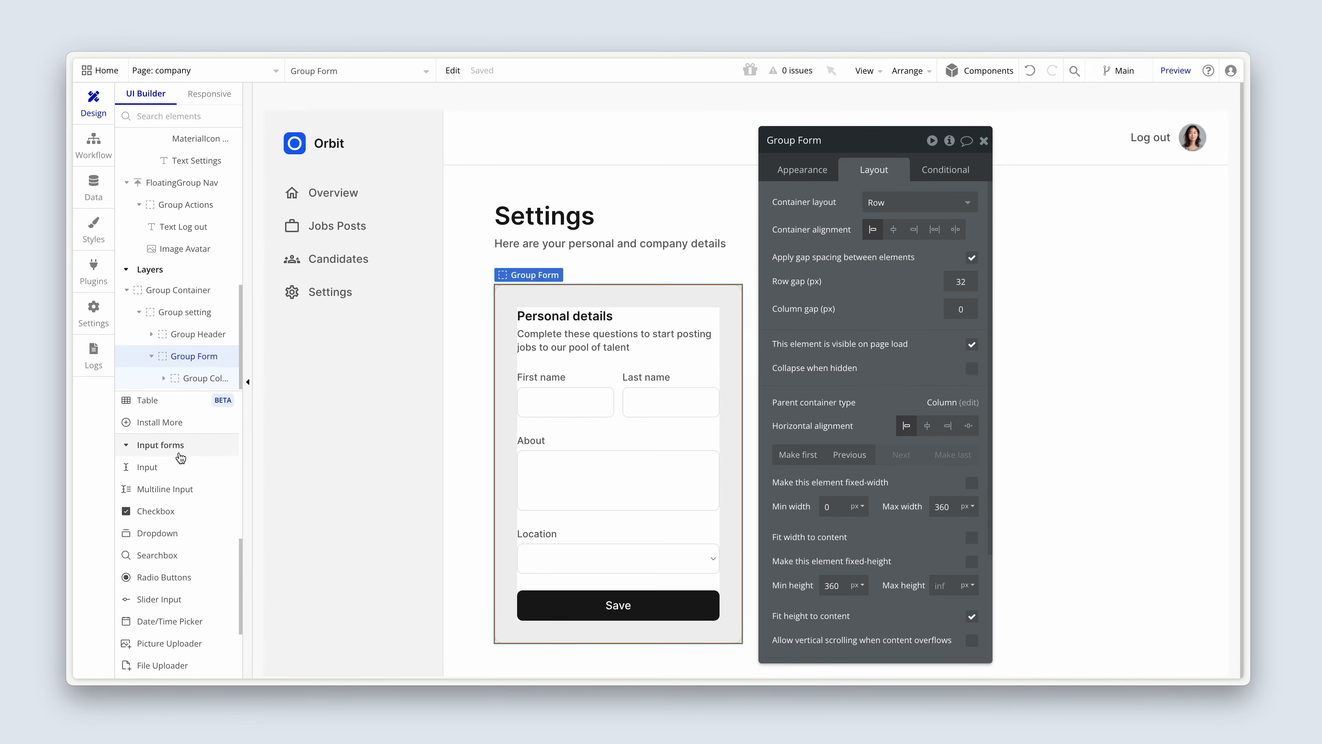
left_click(173, 513)
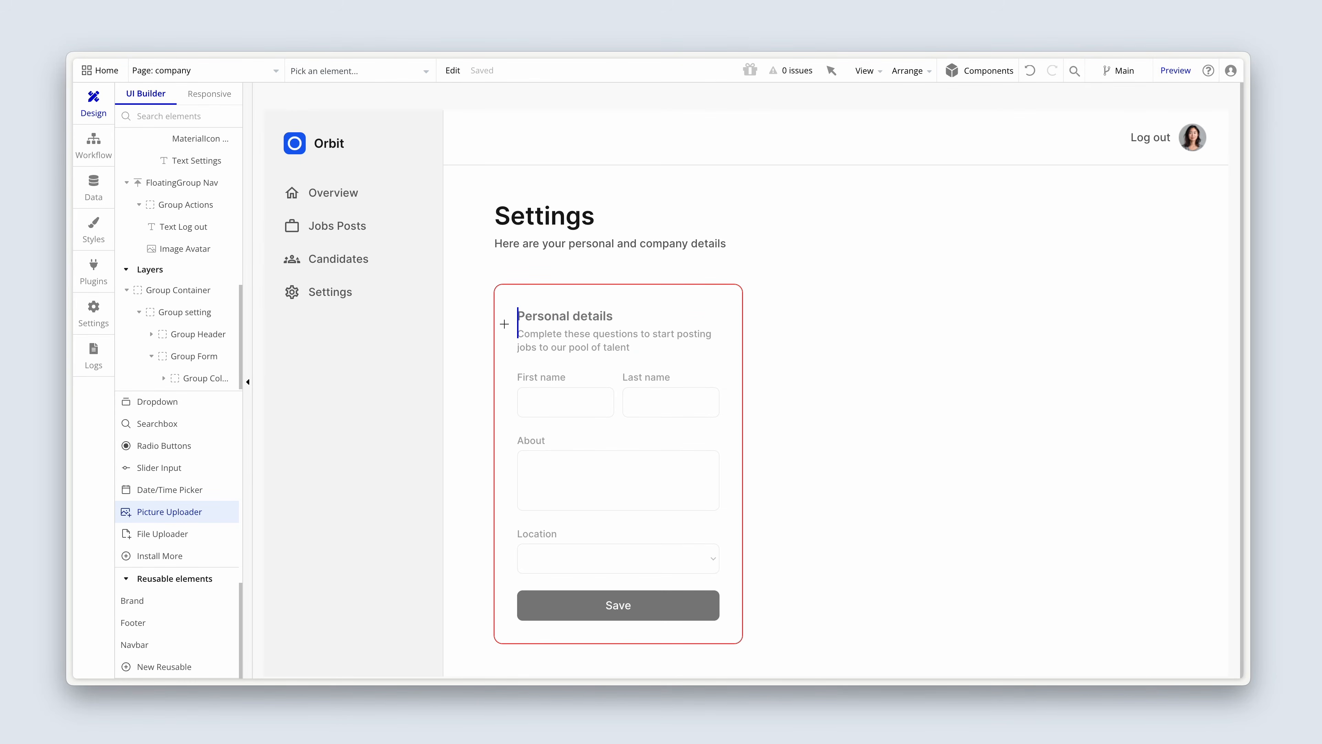
left_click(504, 324)
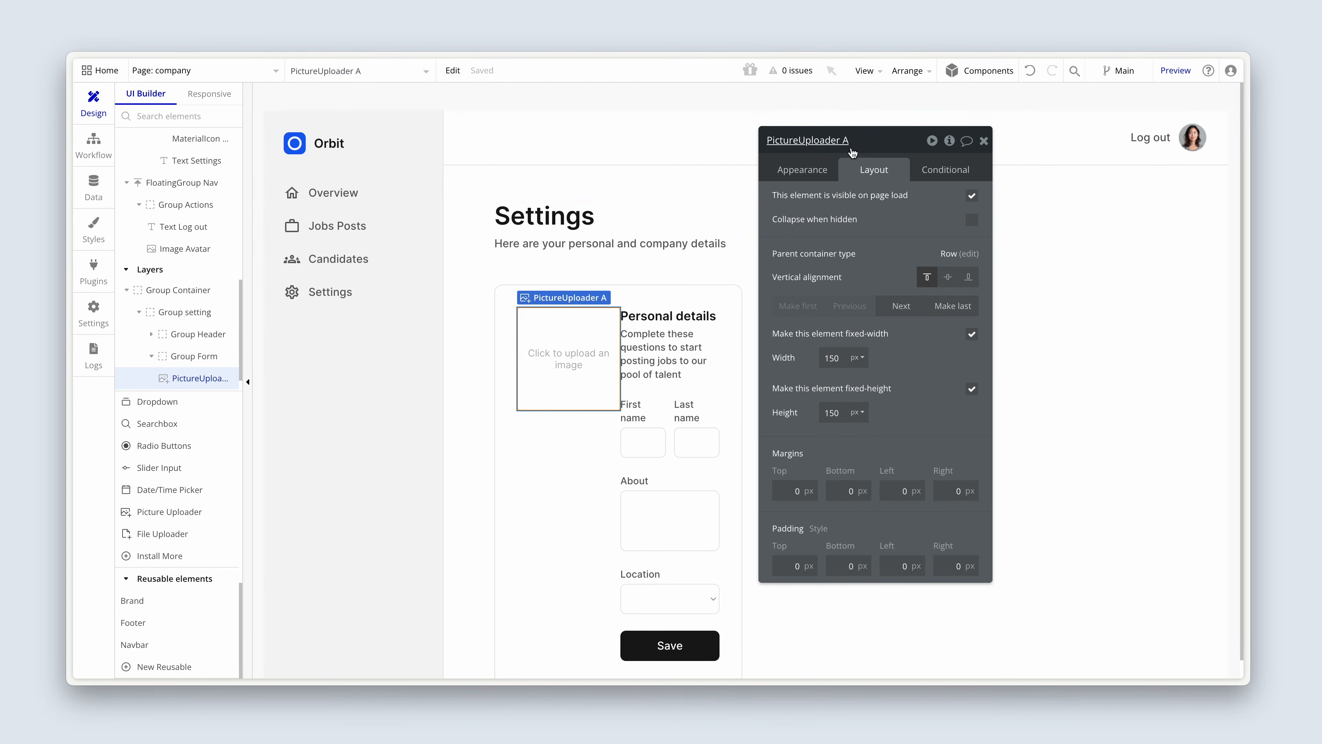
left_click(866, 140)
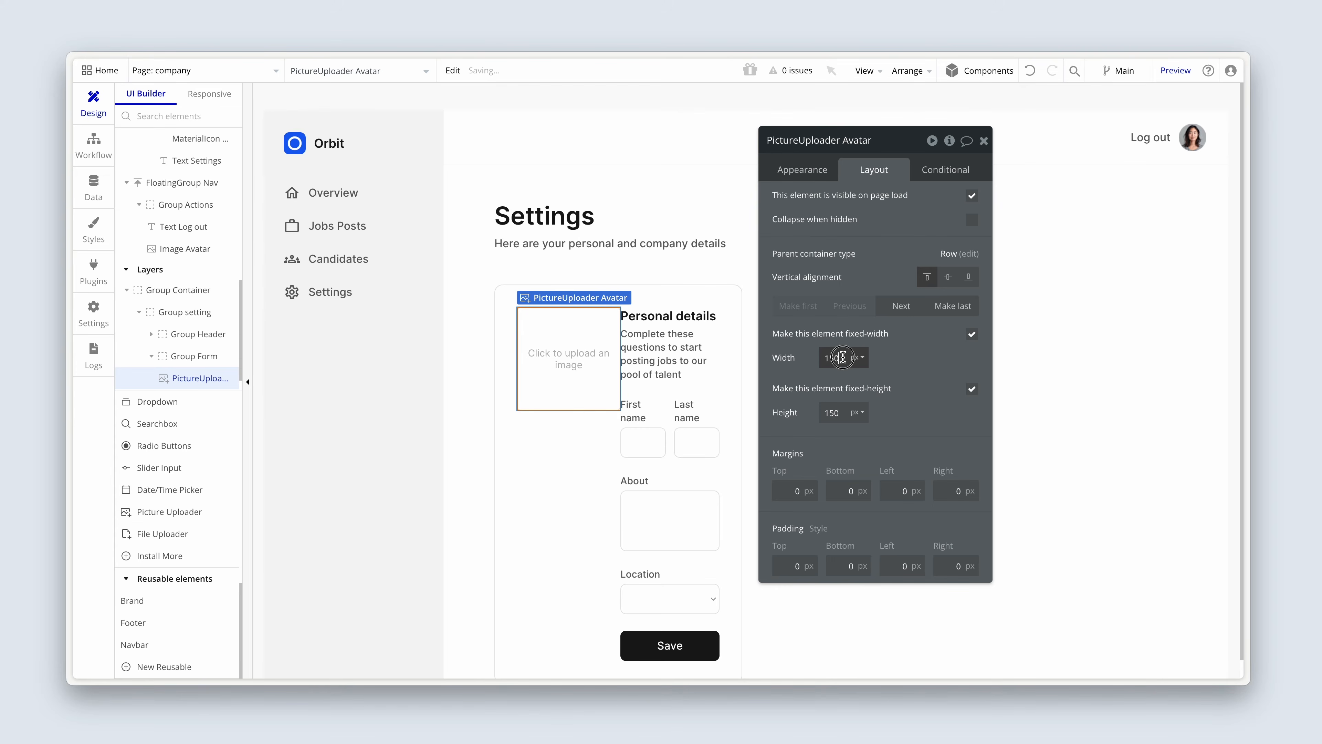
Set the fixed width and fixed height of PictureUploader Avatar to 64 px each
left_click_drag(840, 357, 820, 358)
type("64")
left_click_drag(854, 413, 824, 413)
type("64")
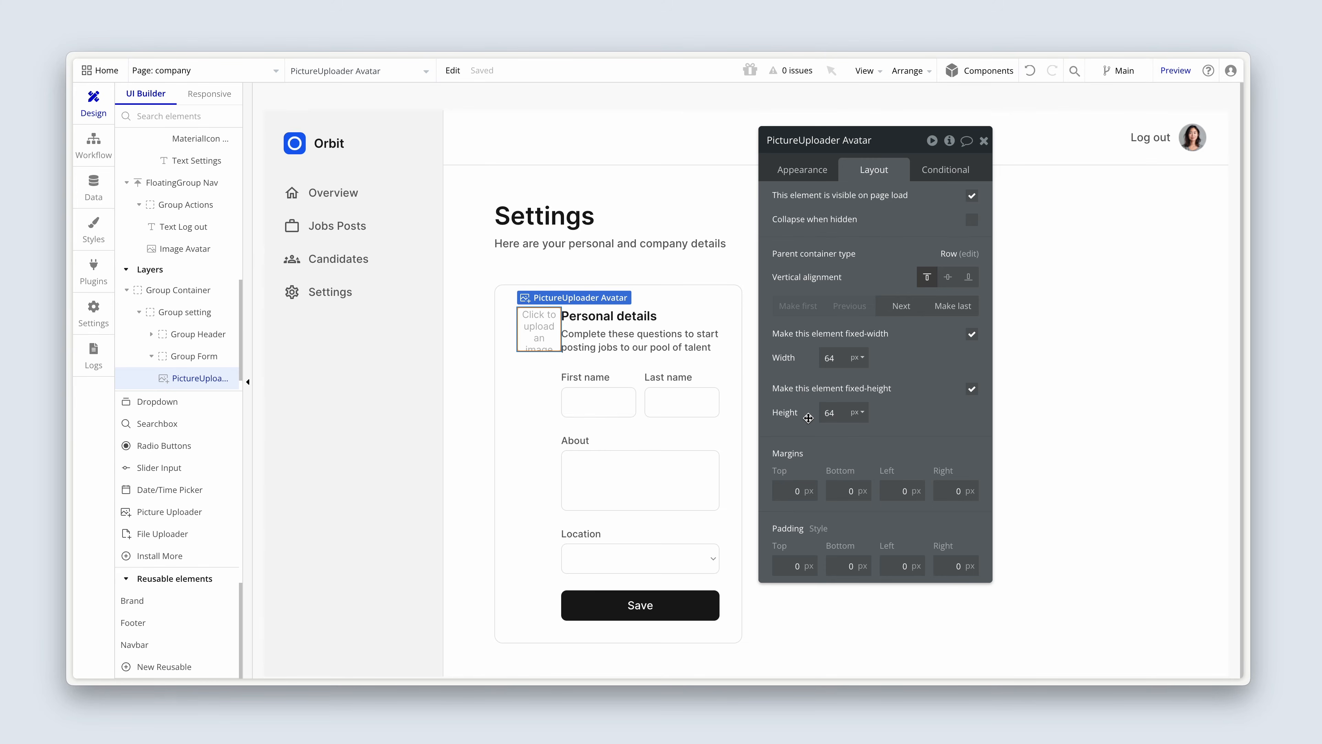
Change the placeholder text of PictureUploader Avatar to "Upload image"
left_click(802, 169)
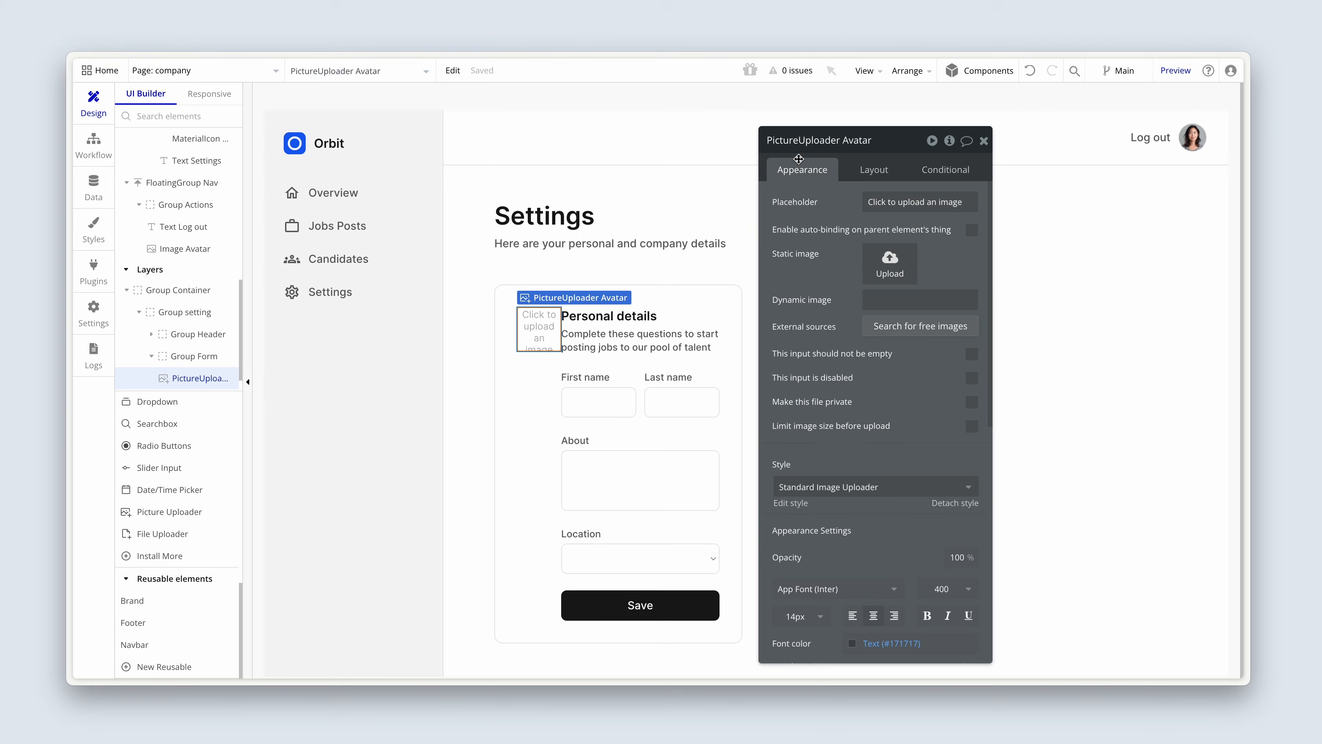
left_click(911, 202)
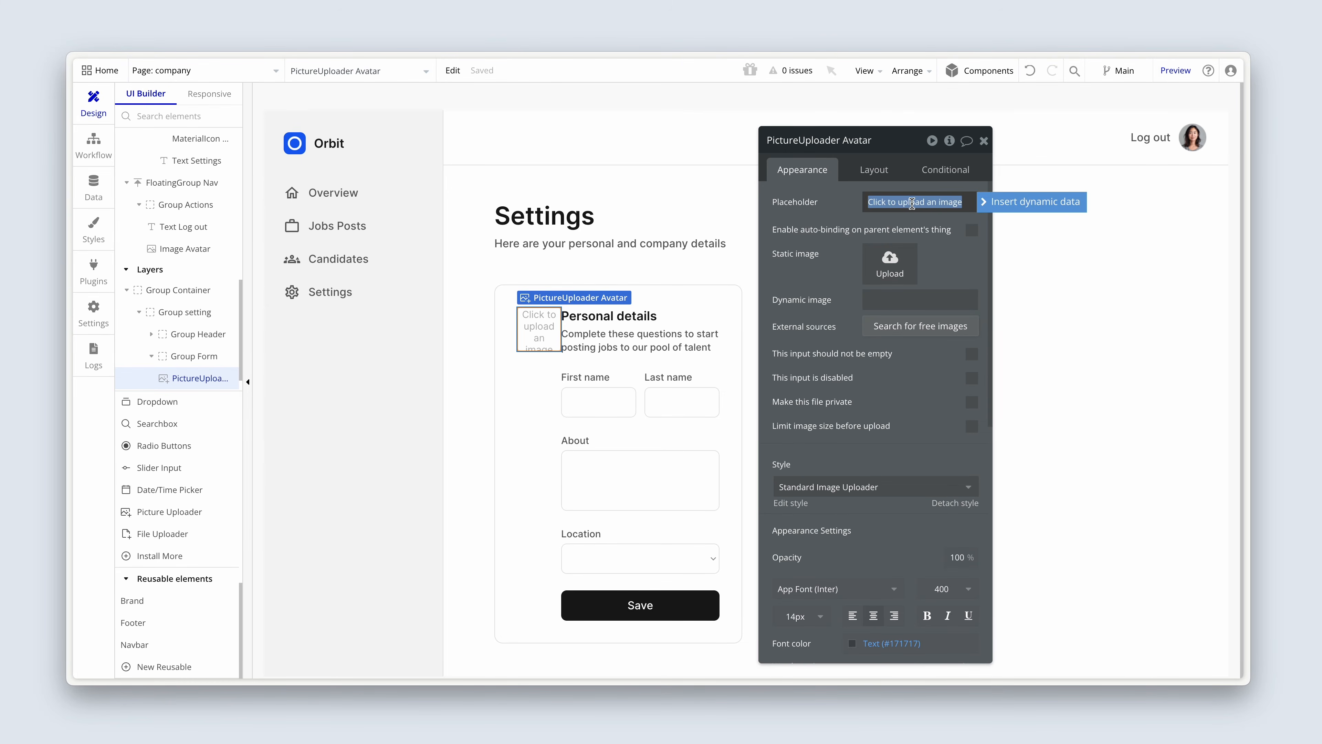
type("Upload")
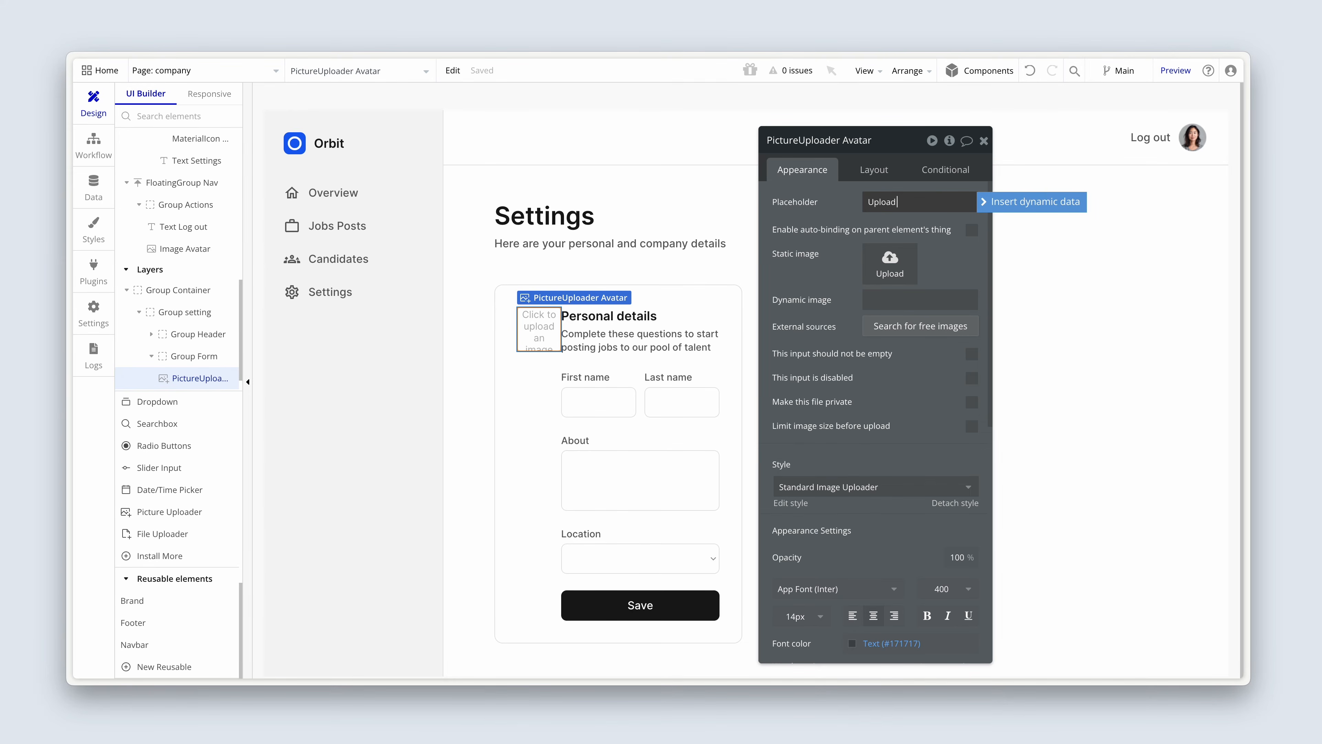
left_click(844, 329)
Edit the Standard Image Uploader style with font weight 500 (Medium) and the full-strength Text (#171717) font color
scroll(844, 329, "down", 5)
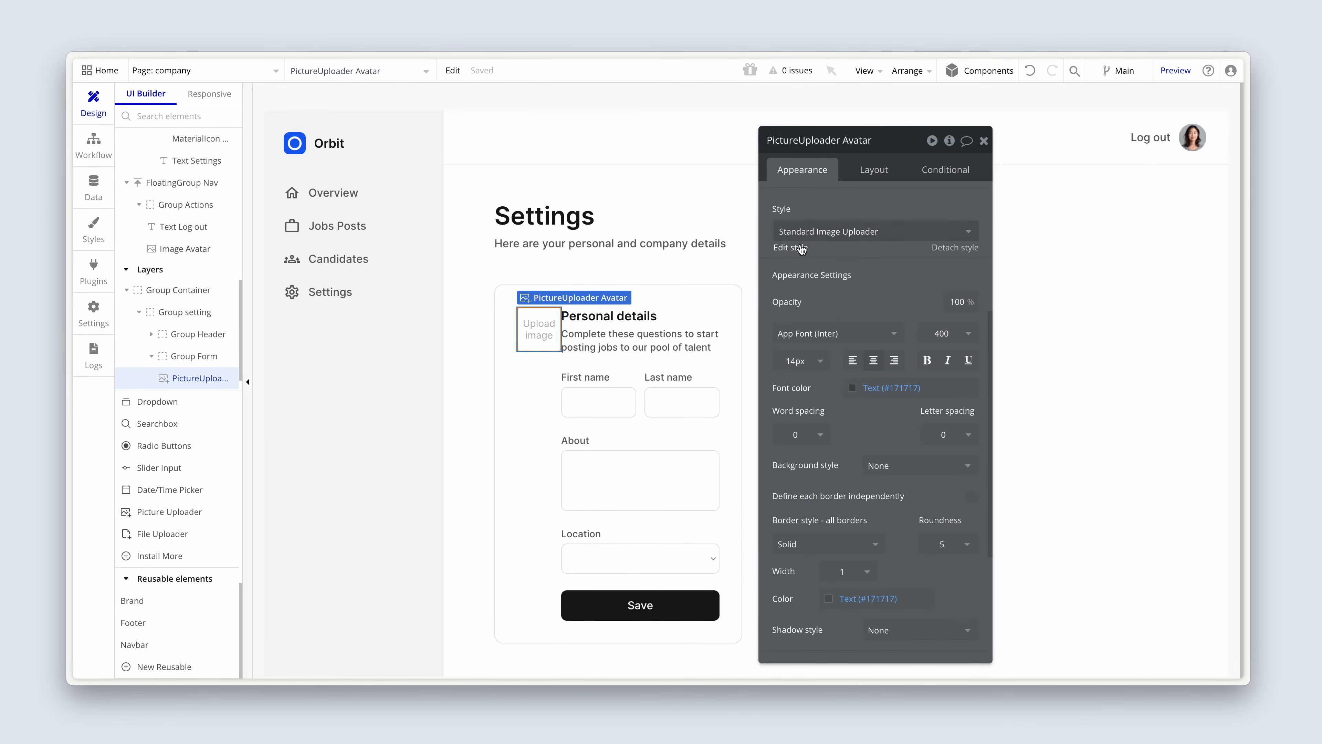
left_click(800, 248)
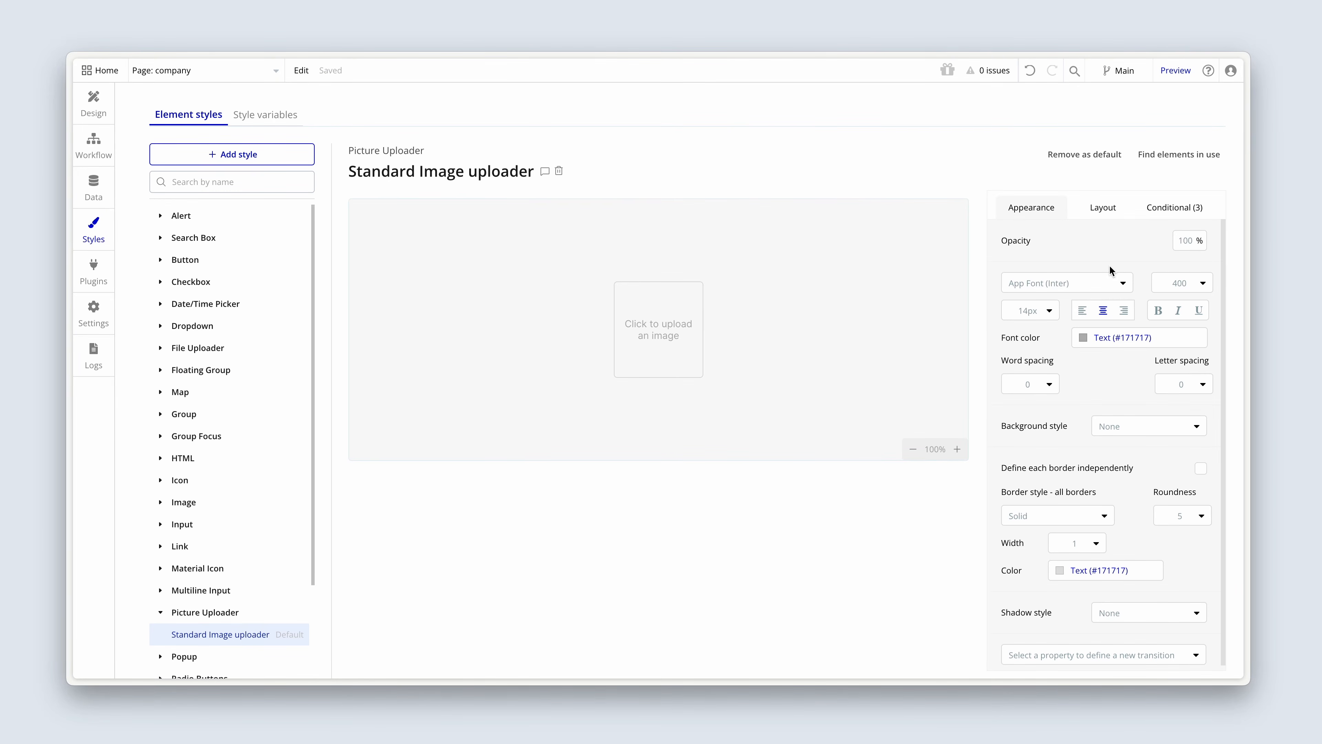
left_click(1181, 283)
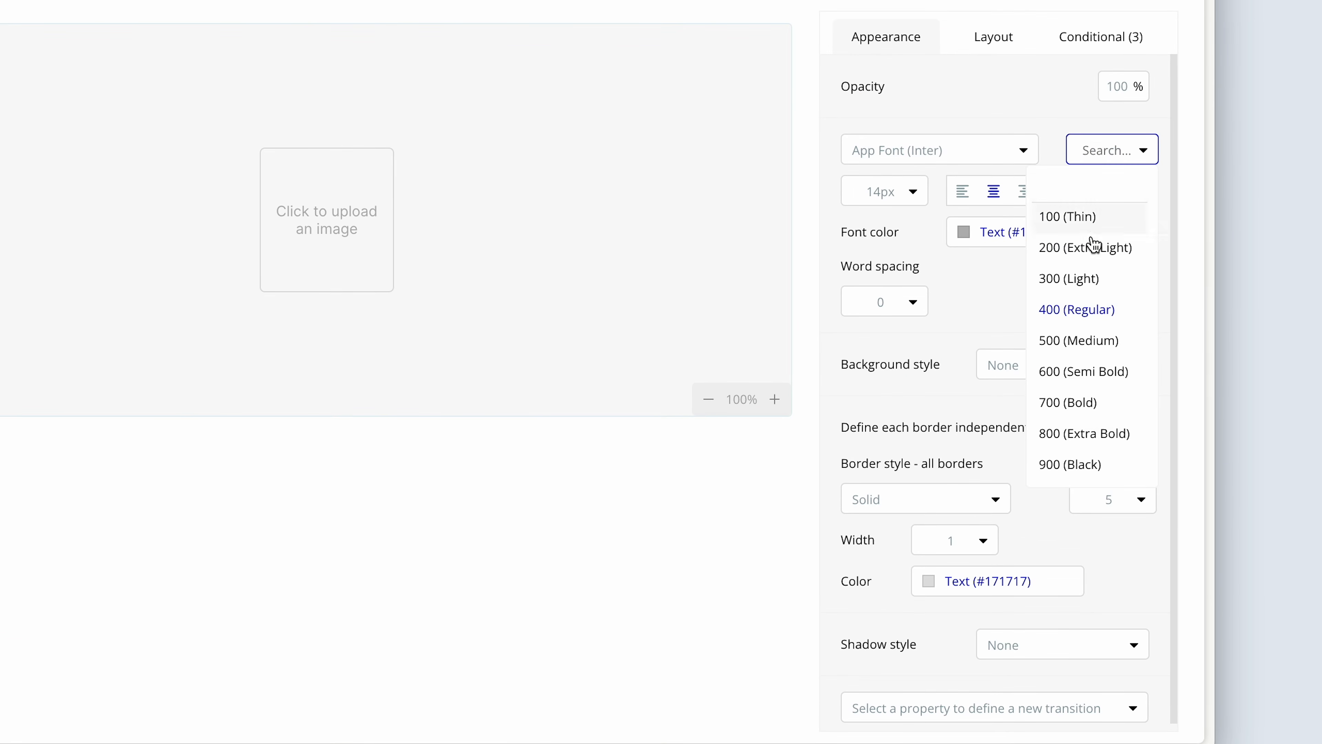
left_click(1102, 340)
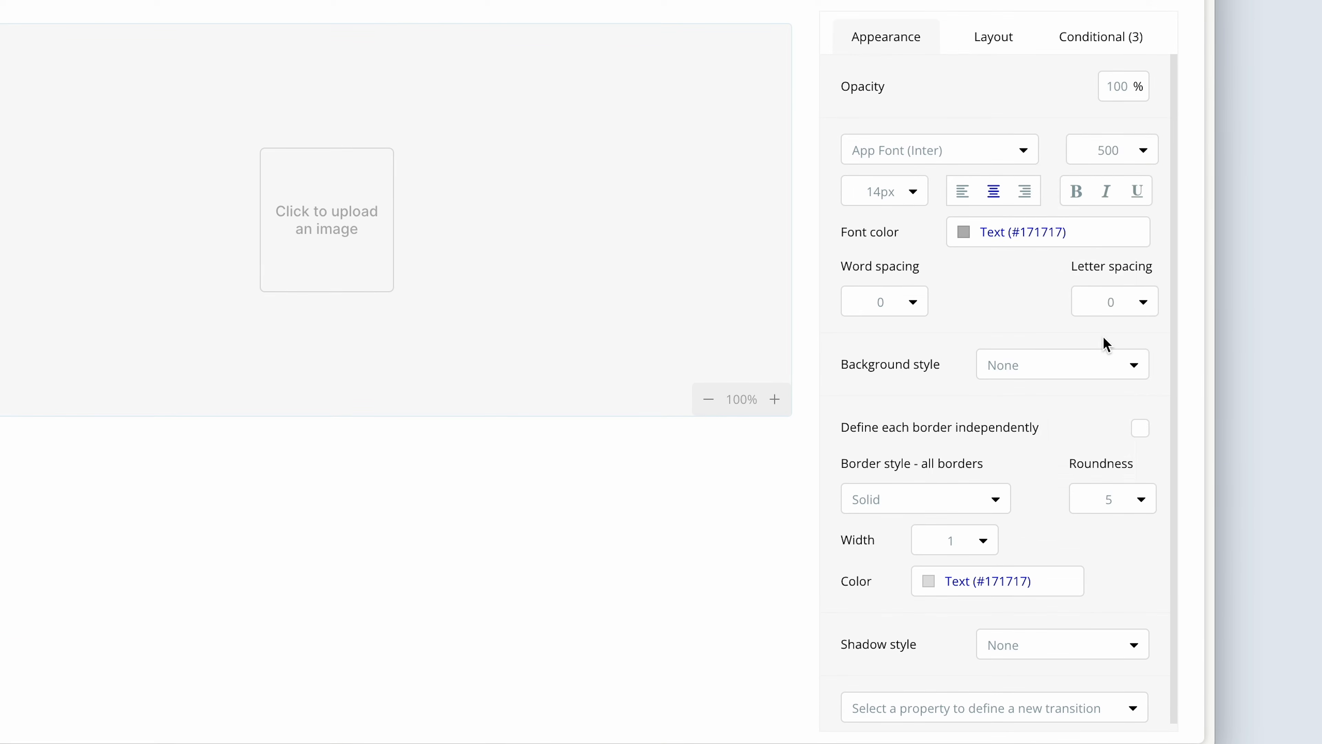
left_click(963, 239)
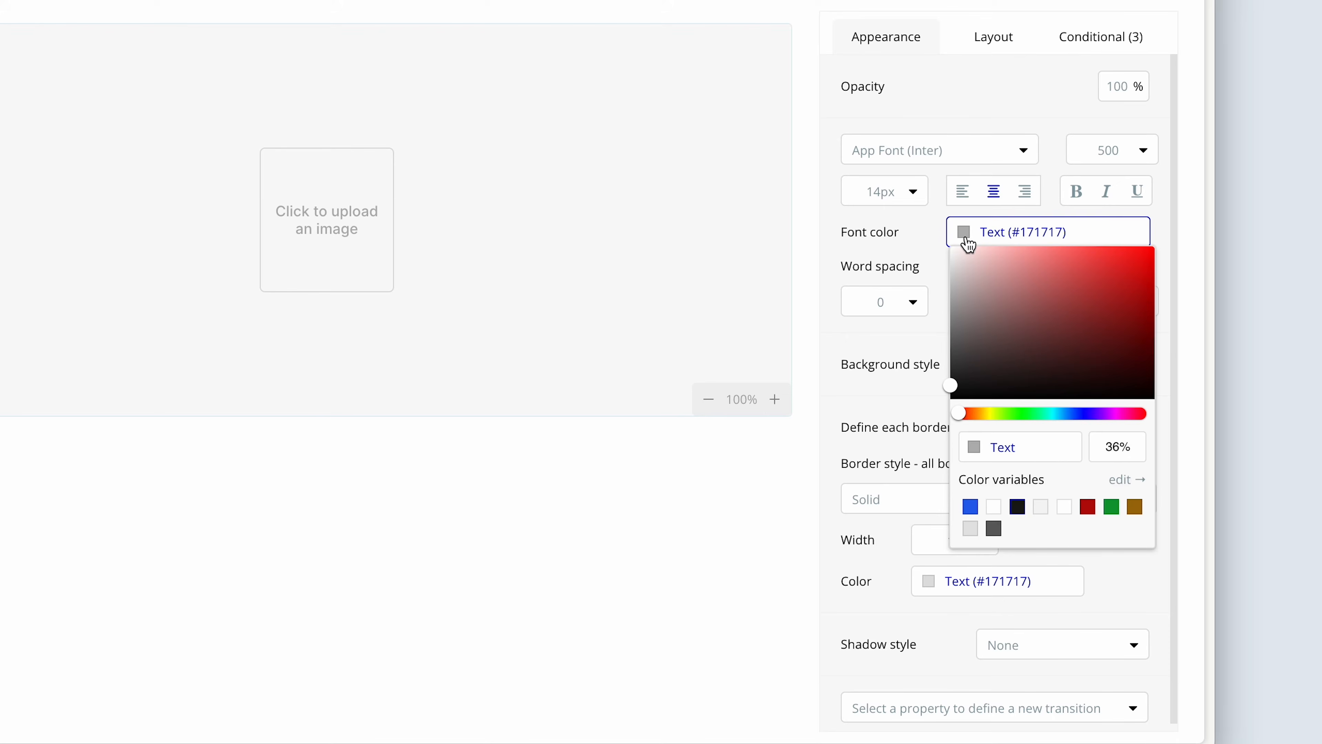
left_click(1018, 506)
left_click(895, 231)
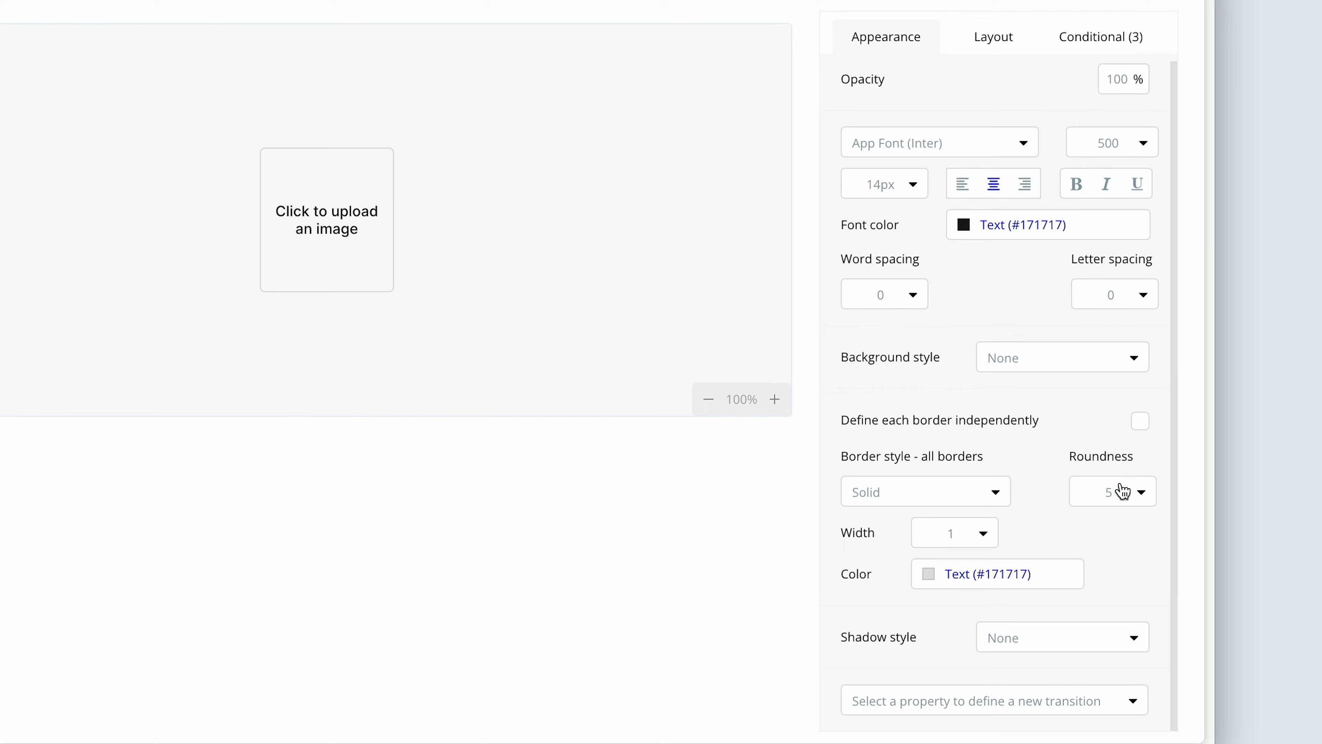
Give the Standard Image Uploader style a border roundness of 32 and a Dashed border on all sides
left_click(1124, 493)
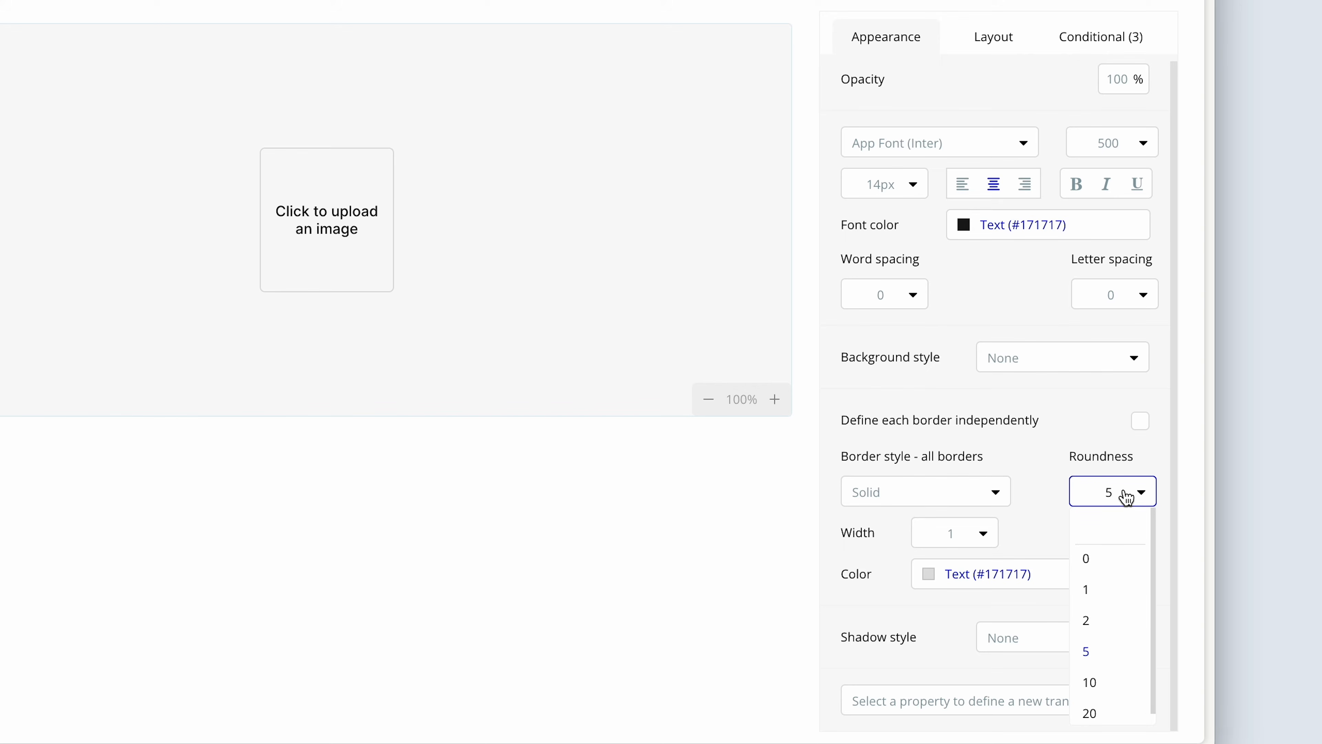
key("BackSpace")
type("32")
left_click(1043, 424)
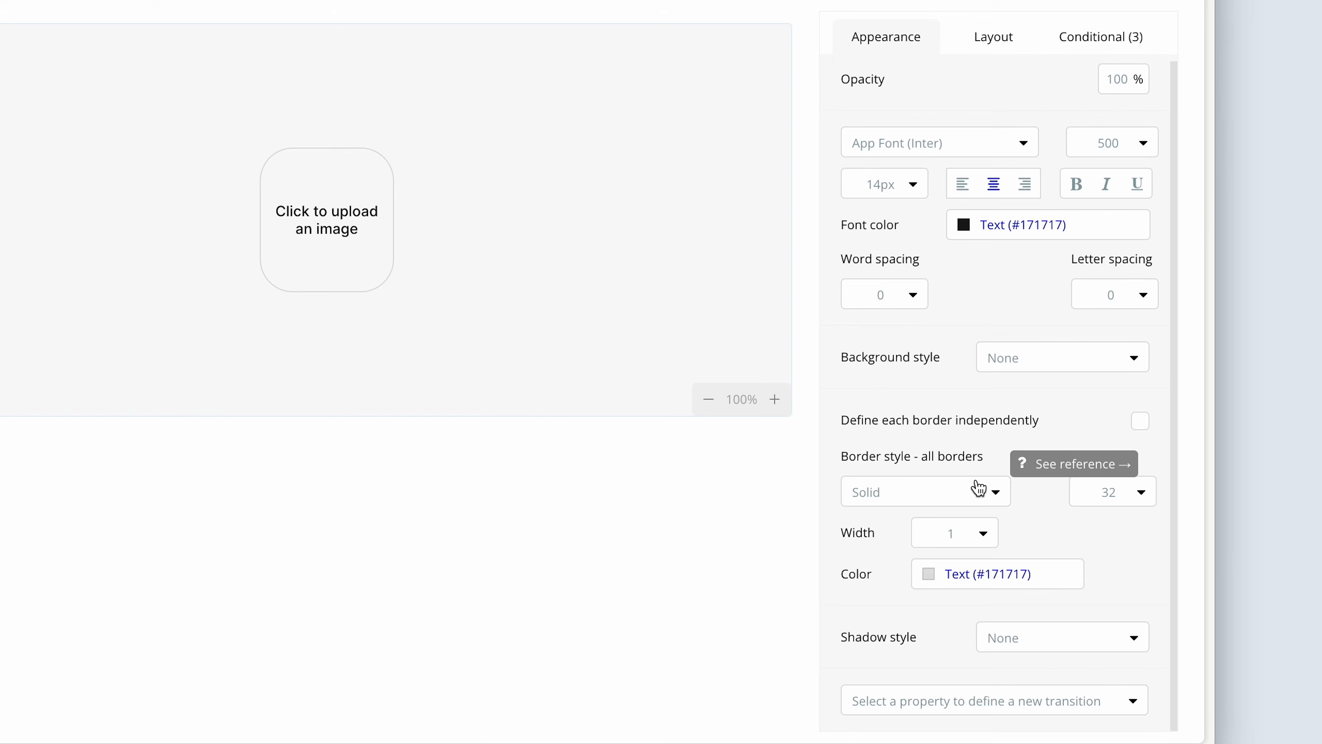
left_click(979, 489)
left_click(933, 651)
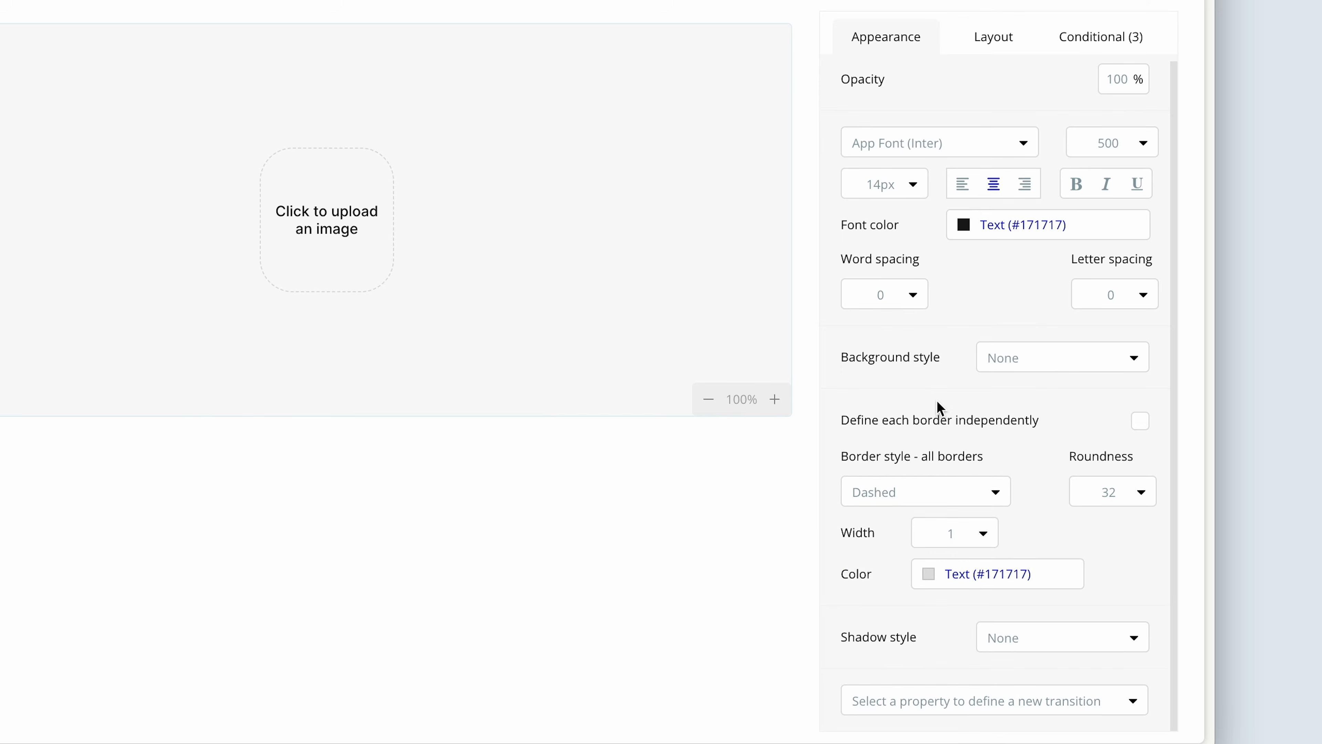
Set the uploader style's border width to 2 and its border color to the Borders (#E5E5E5) variable
left_click(958, 547)
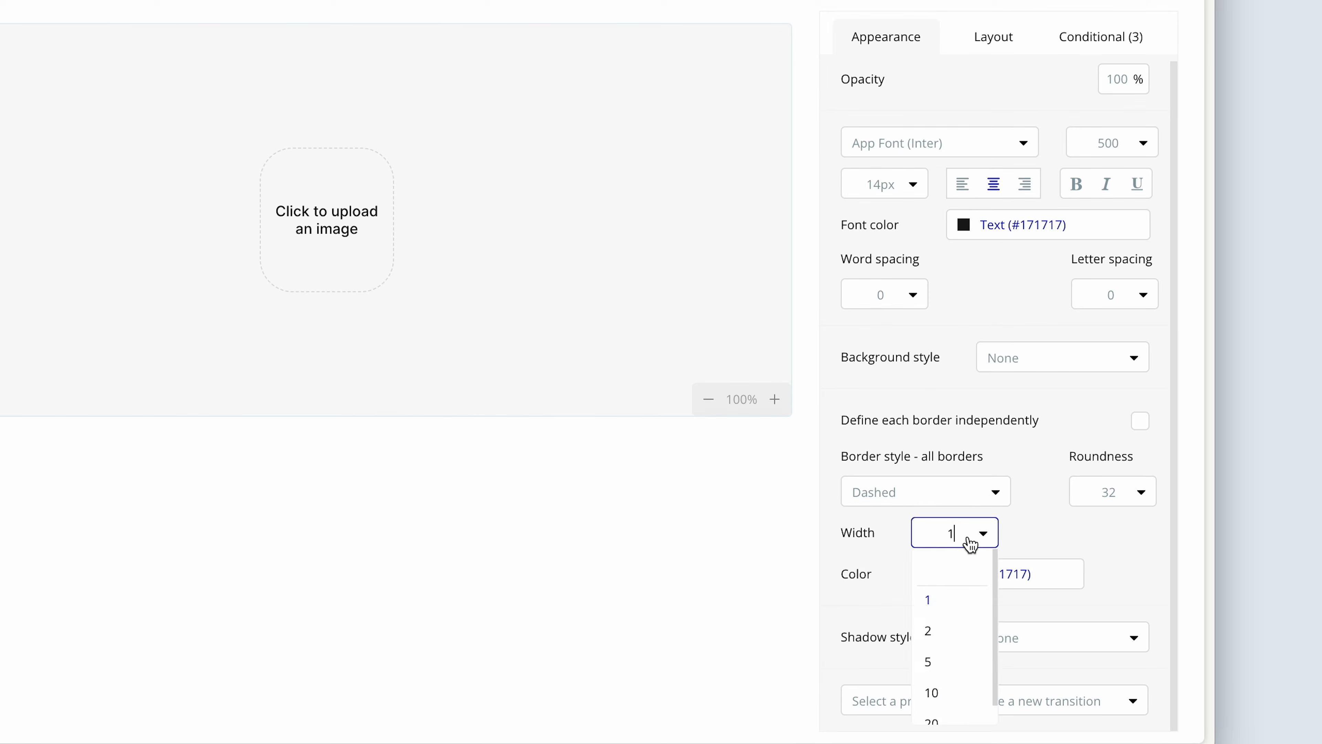
left_click(953, 631)
left_click(918, 582)
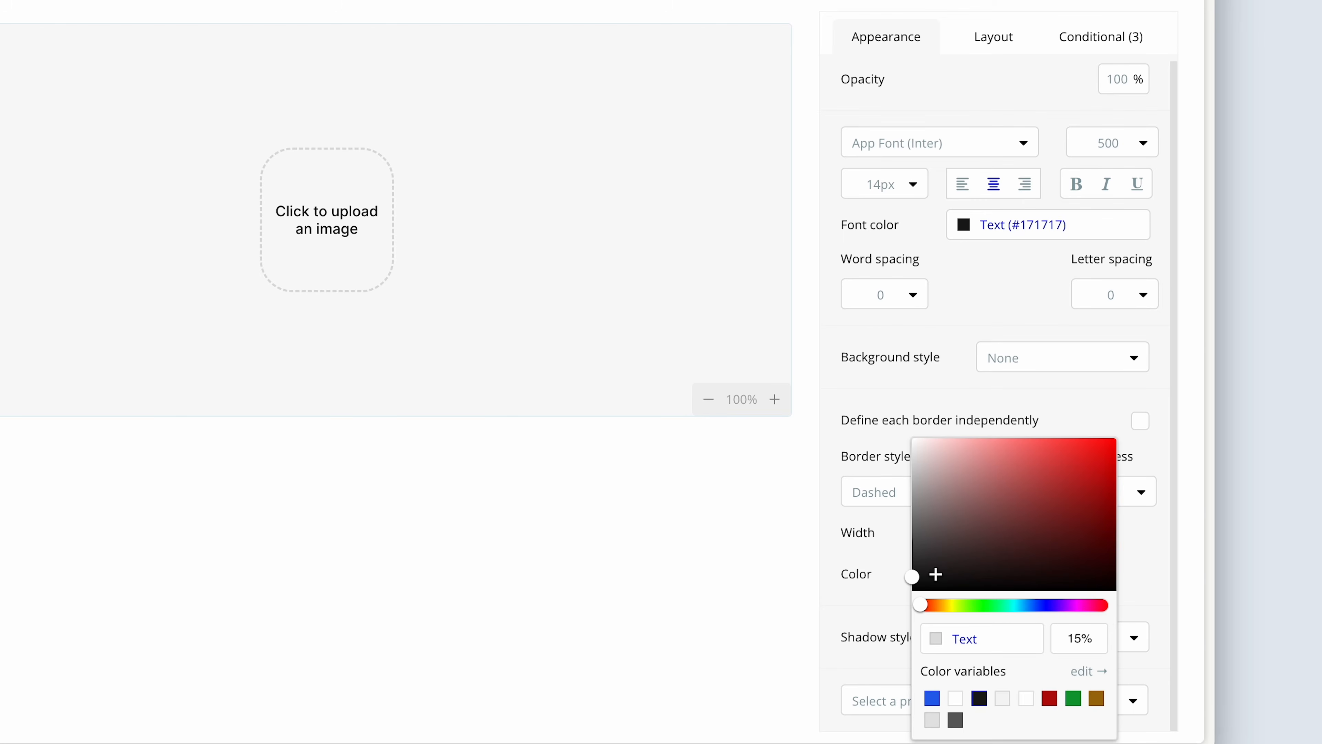
left_click(933, 719)
left_click(879, 605)
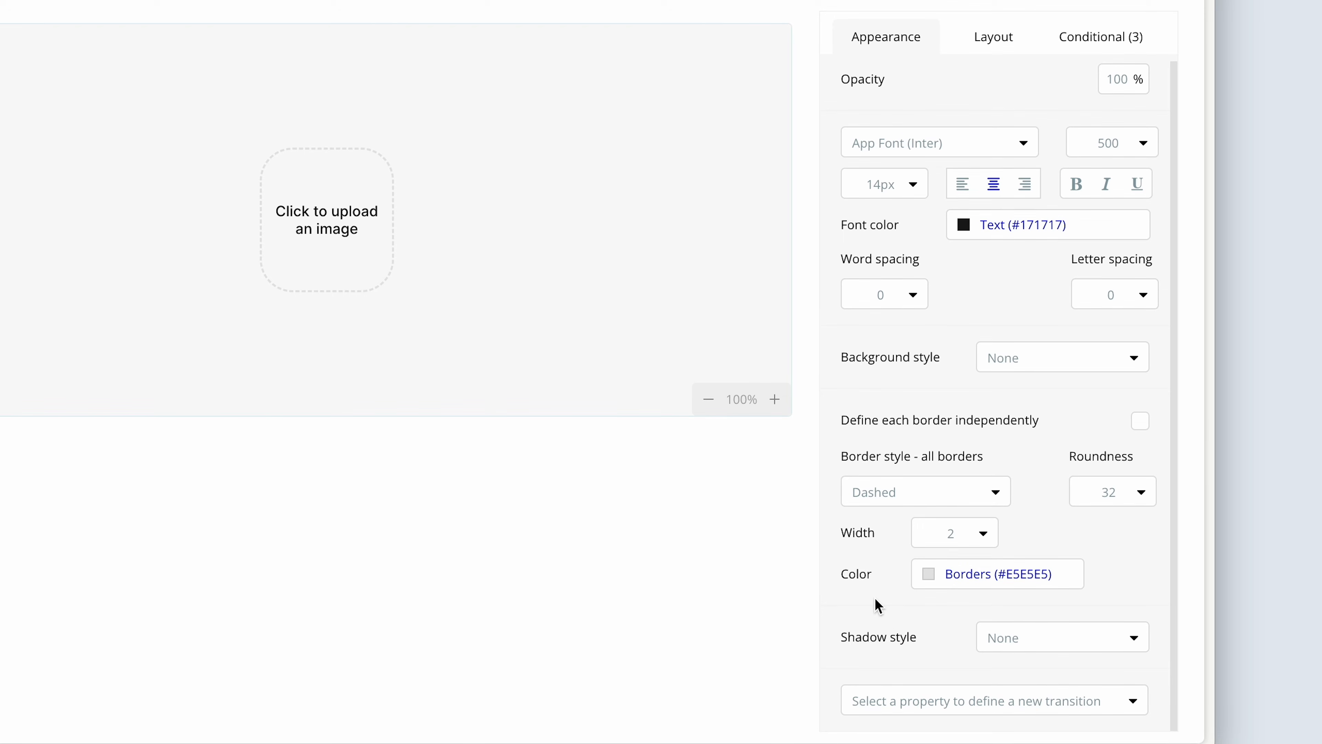
Remove the "This PictureUploader is hovered" condition from the uploader style and return to the company page design
left_click(1082, 48)
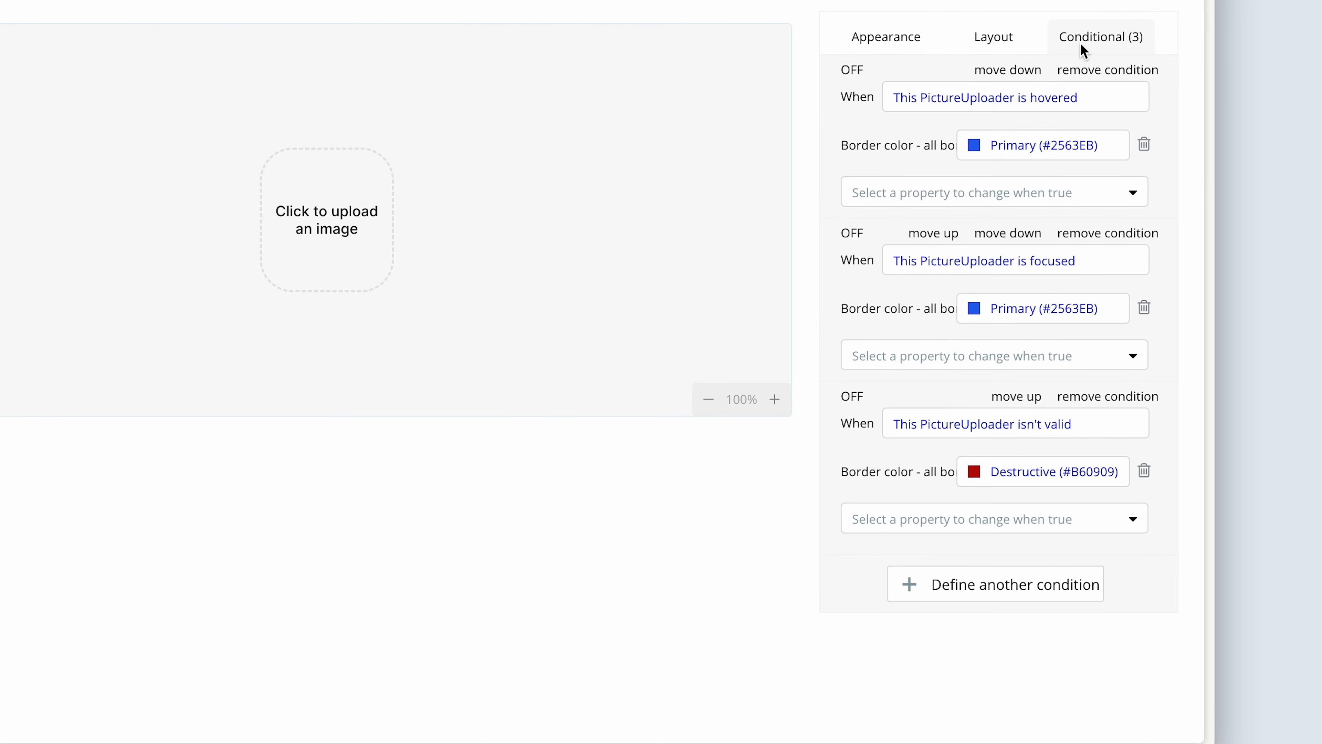
left_click(1087, 73)
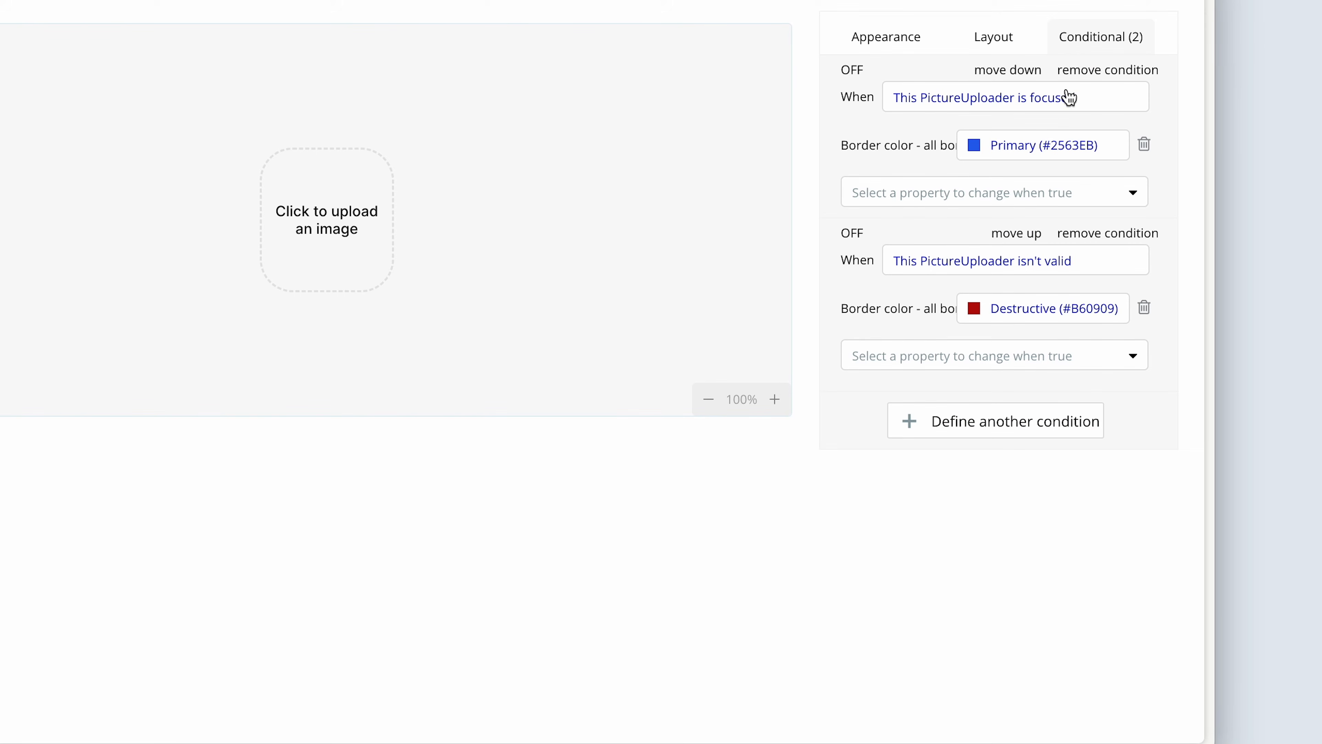
left_click(901, 37)
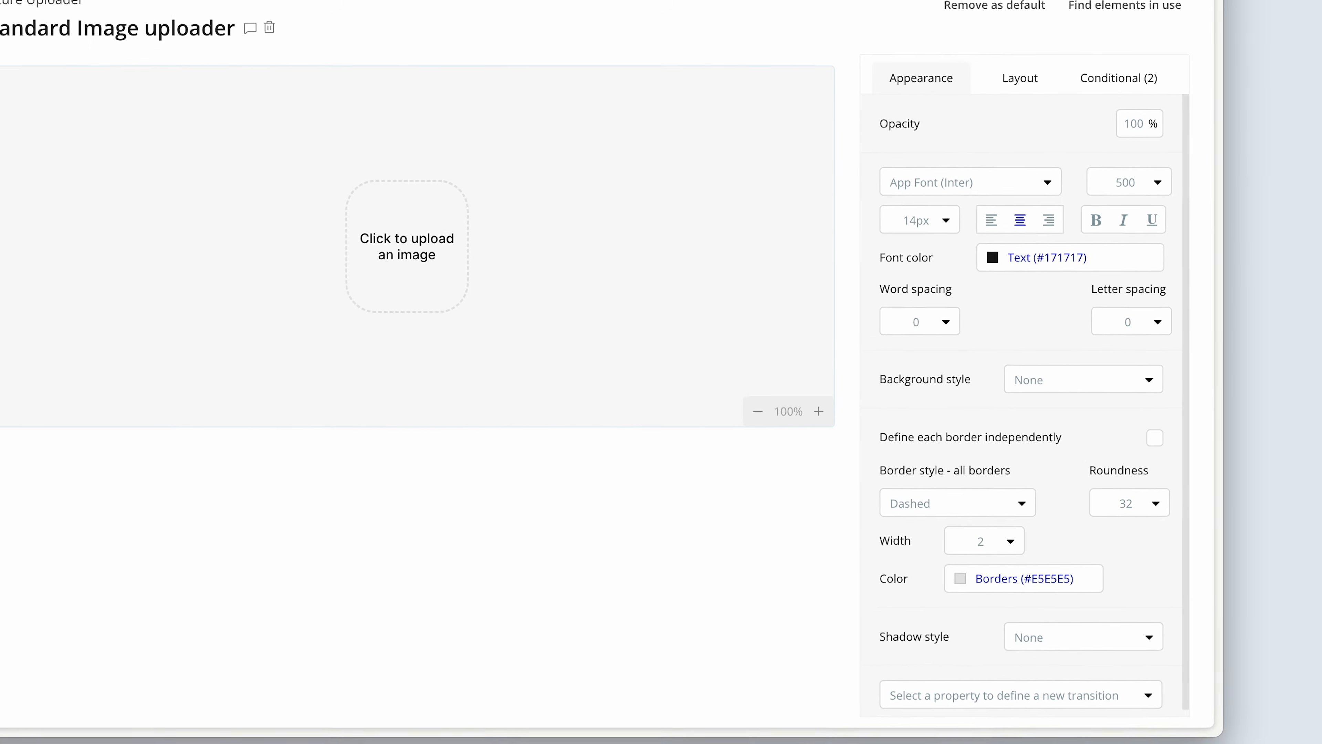
left_click(44, 89)
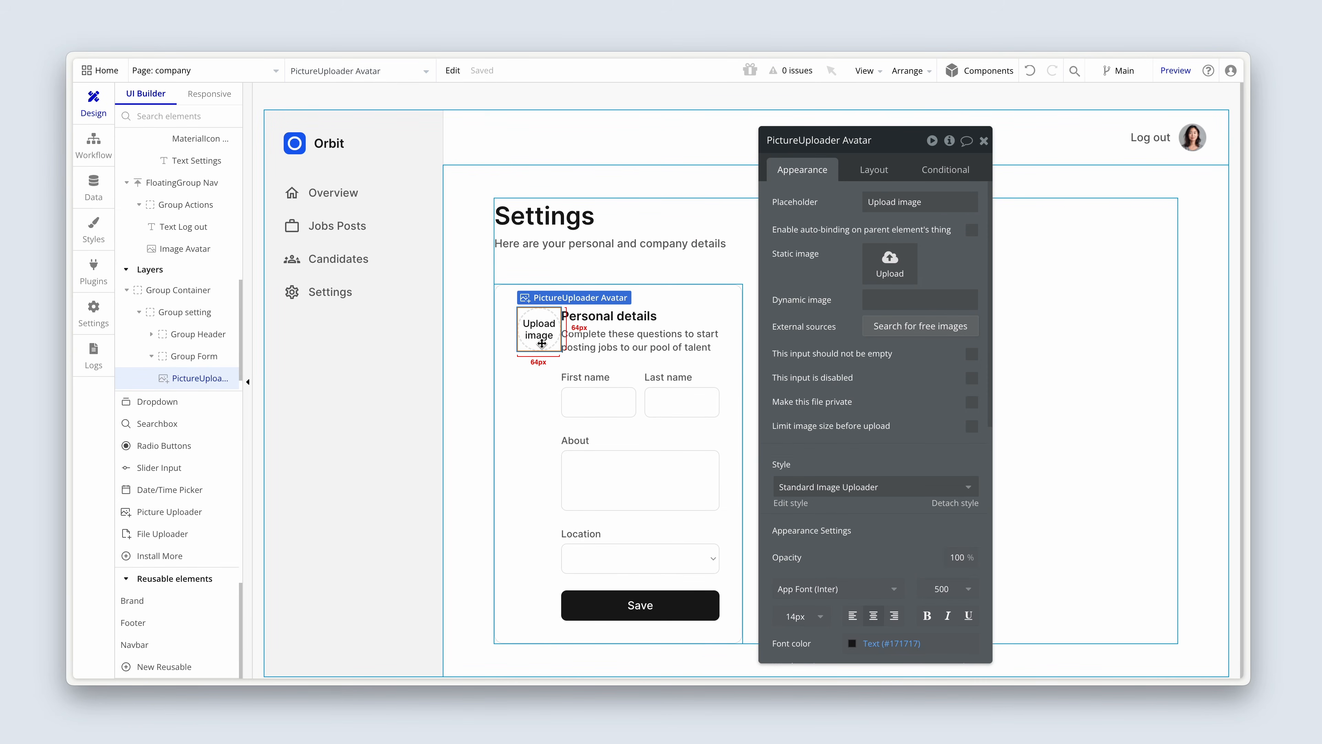
Set the column gap of Group Form to 32 px to separate the avatar uploader from the form fields
left_click(537, 370)
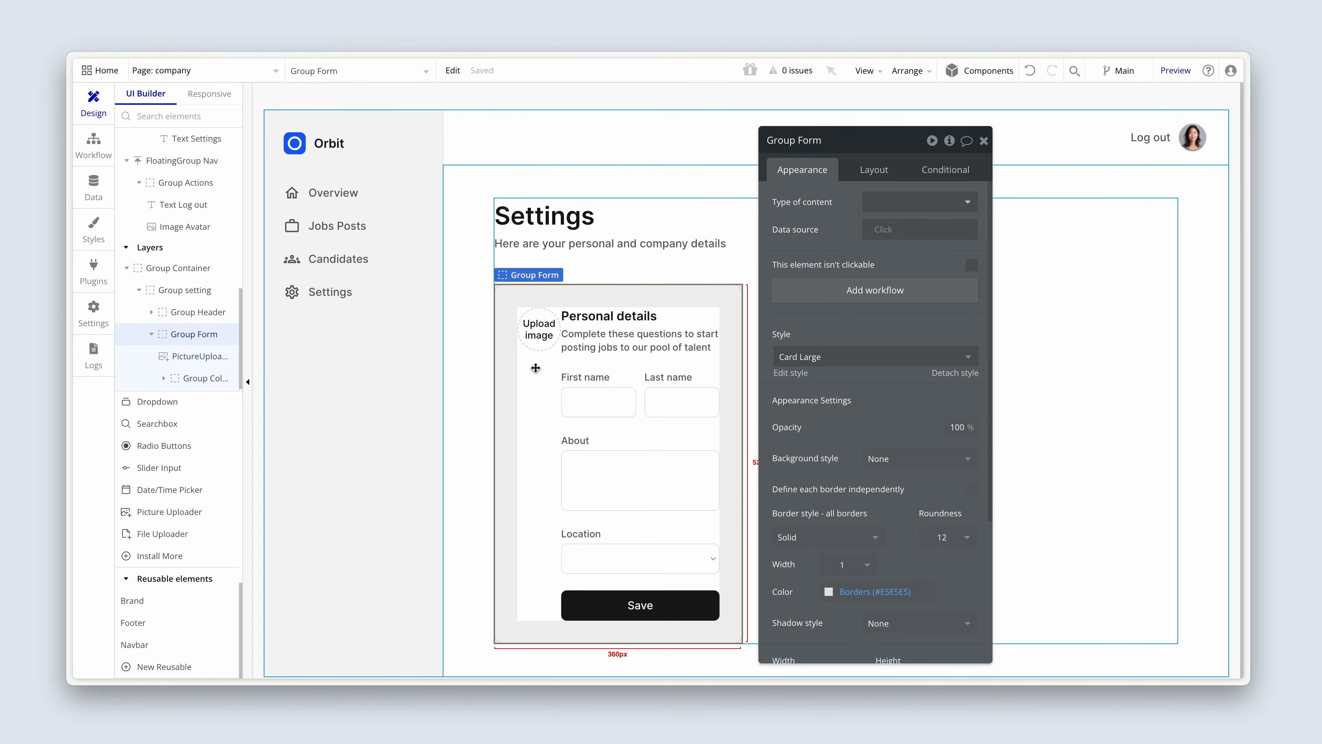
left_click(875, 163)
left_click(954, 308)
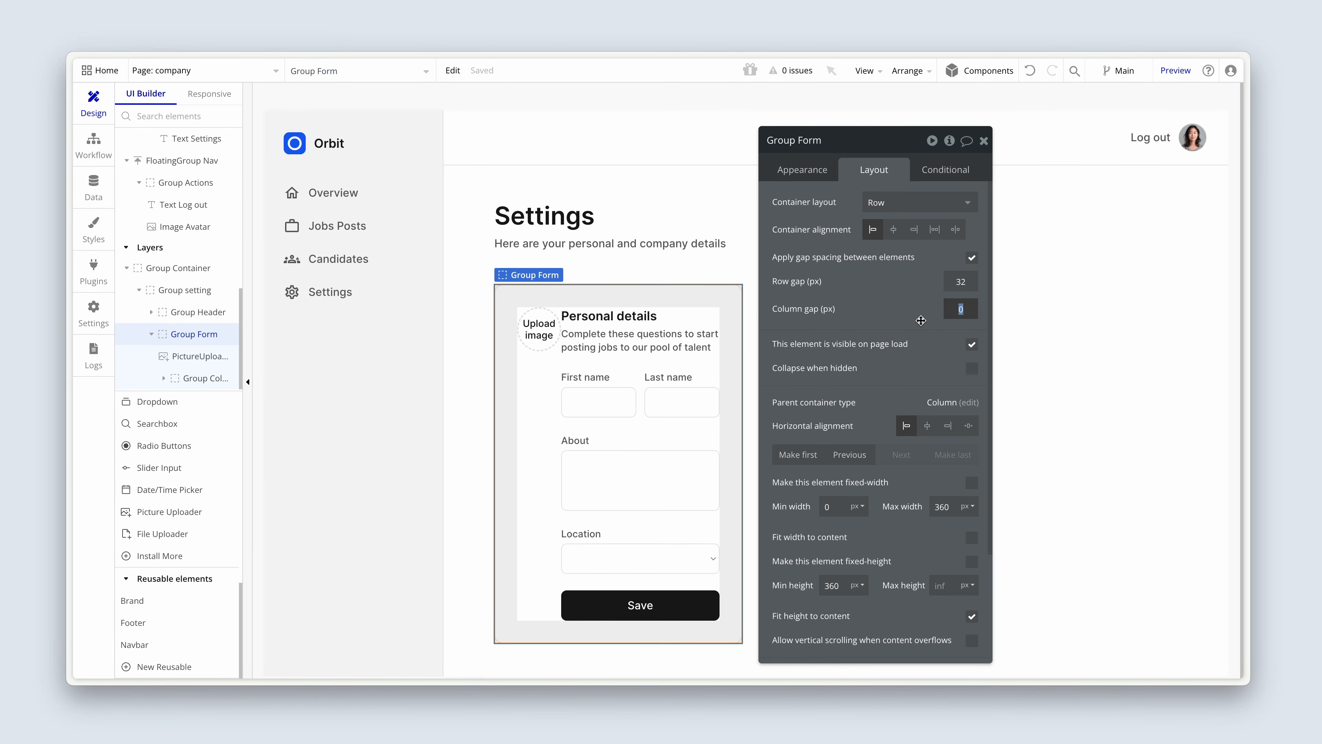
type("32")
left_click_drag(905, 328, 960, 322)
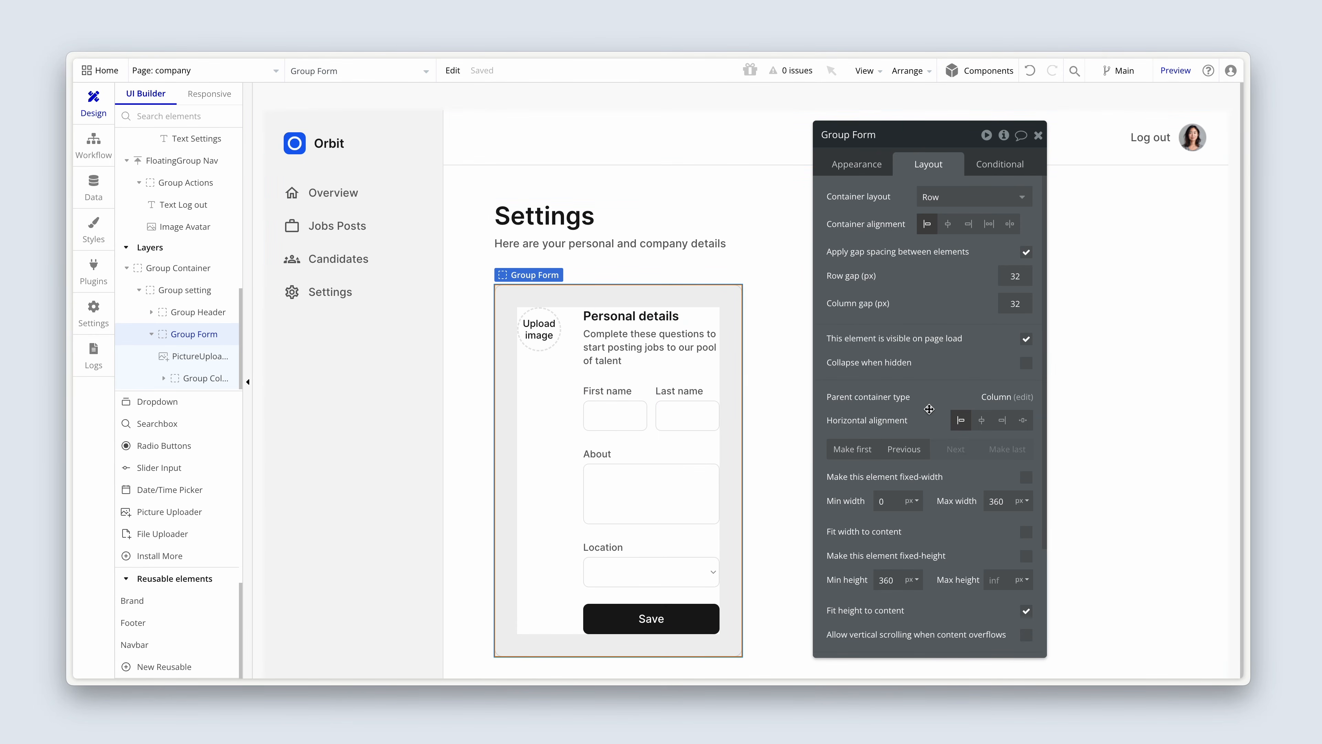
Try 400 px as the maximum width of Group Form and settle on 420 px
left_click_drag(961, 475, 927, 400)
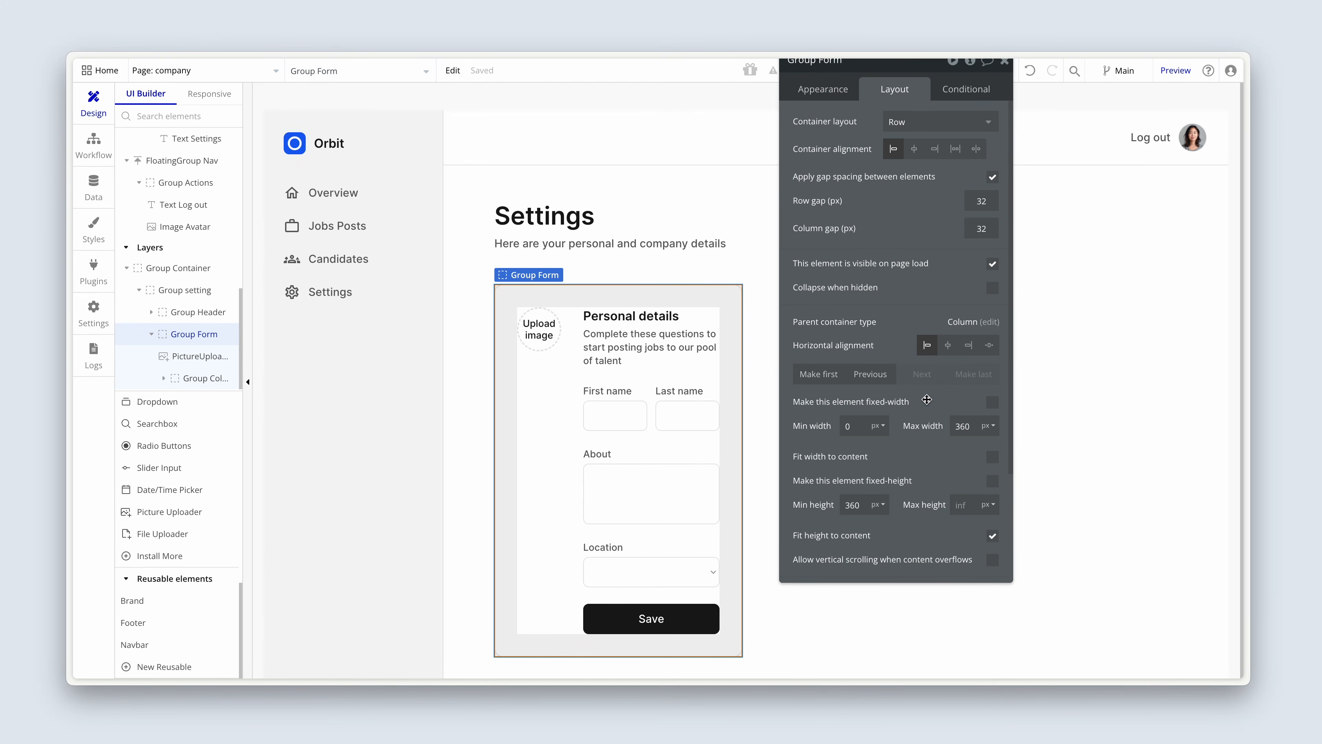
double_click(967, 426)
type("400")
key("Return")
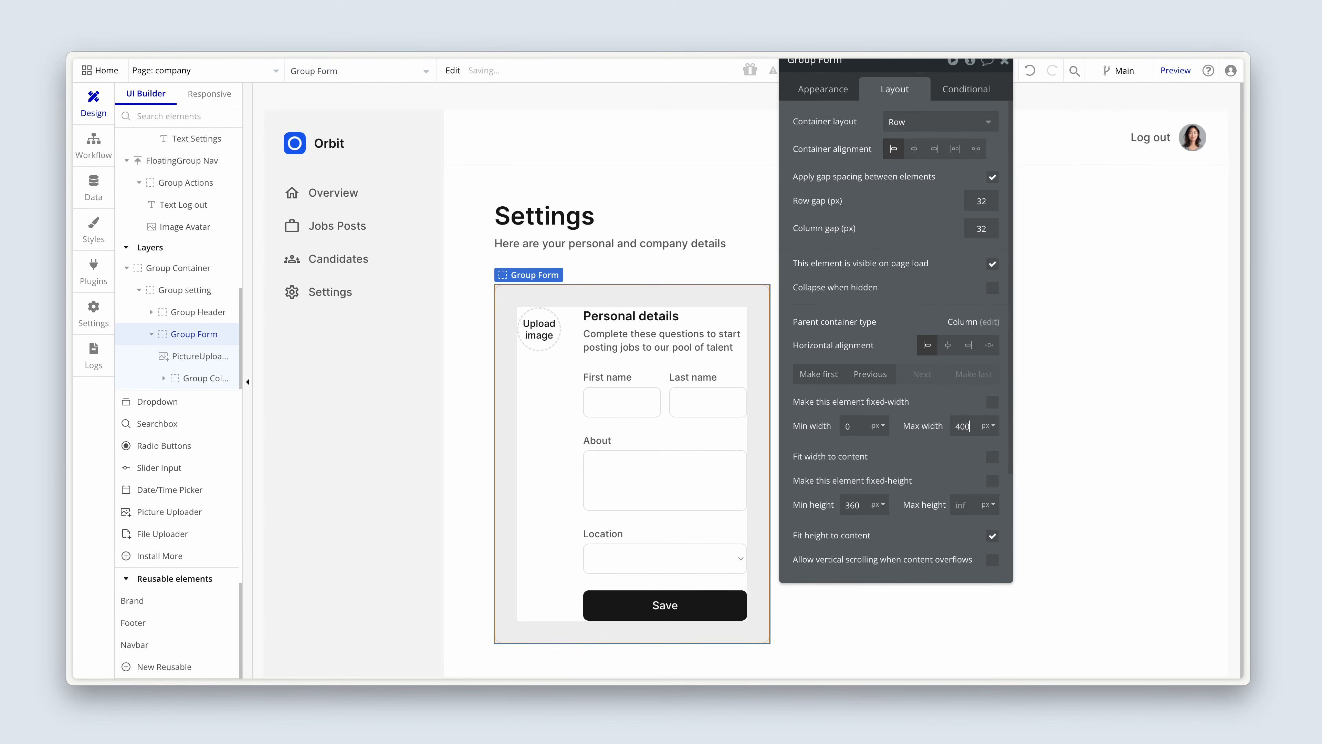
left_click_drag(951, 427, 973, 426)
type("420")
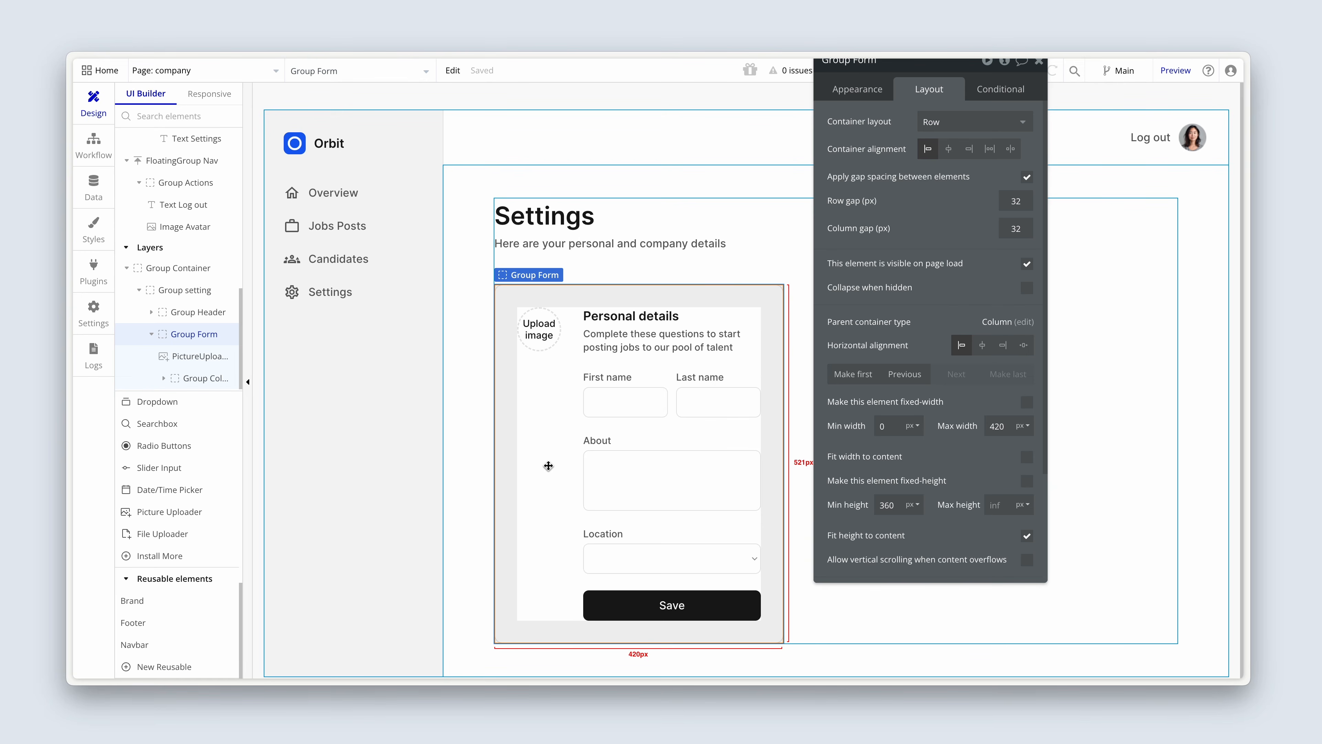
Add a button labelled "Delete" to Group Form beside the avatar uploader
left_click(541, 350)
left_click(540, 369)
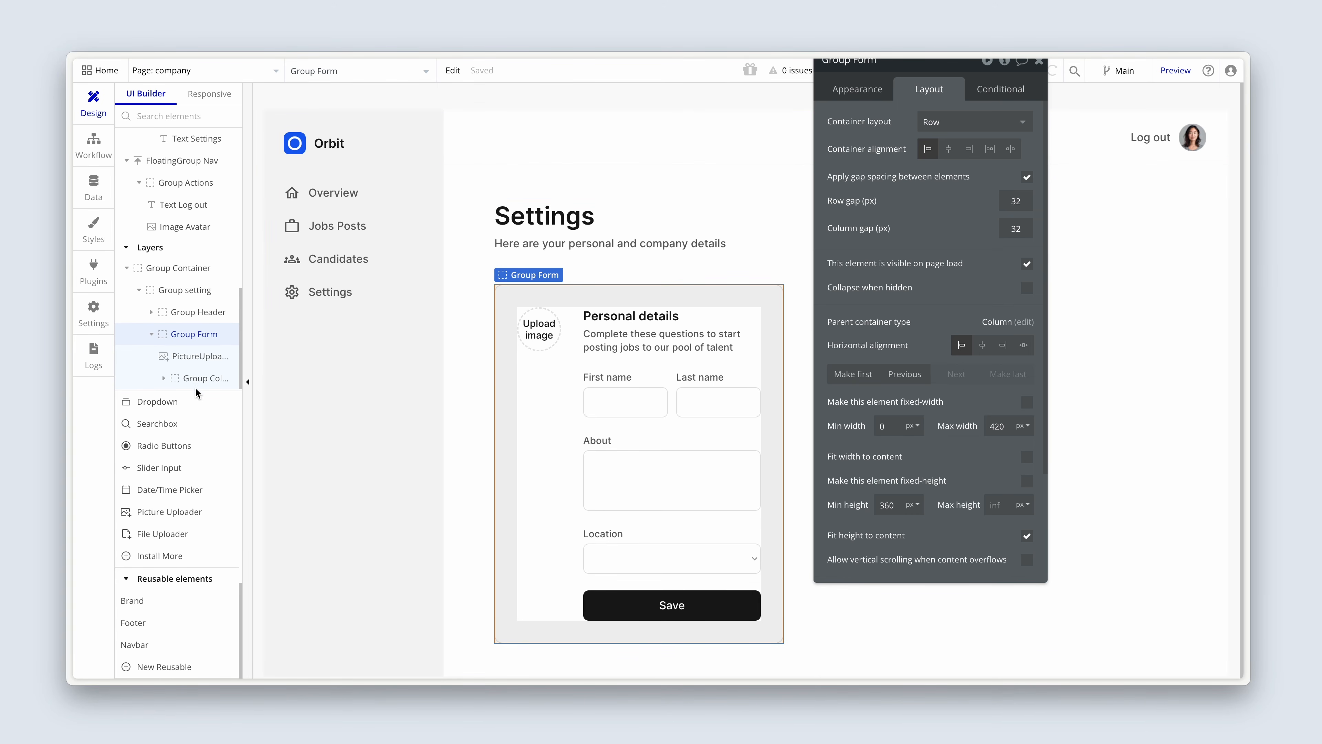
left_click_drag(195, 388, 187, 229)
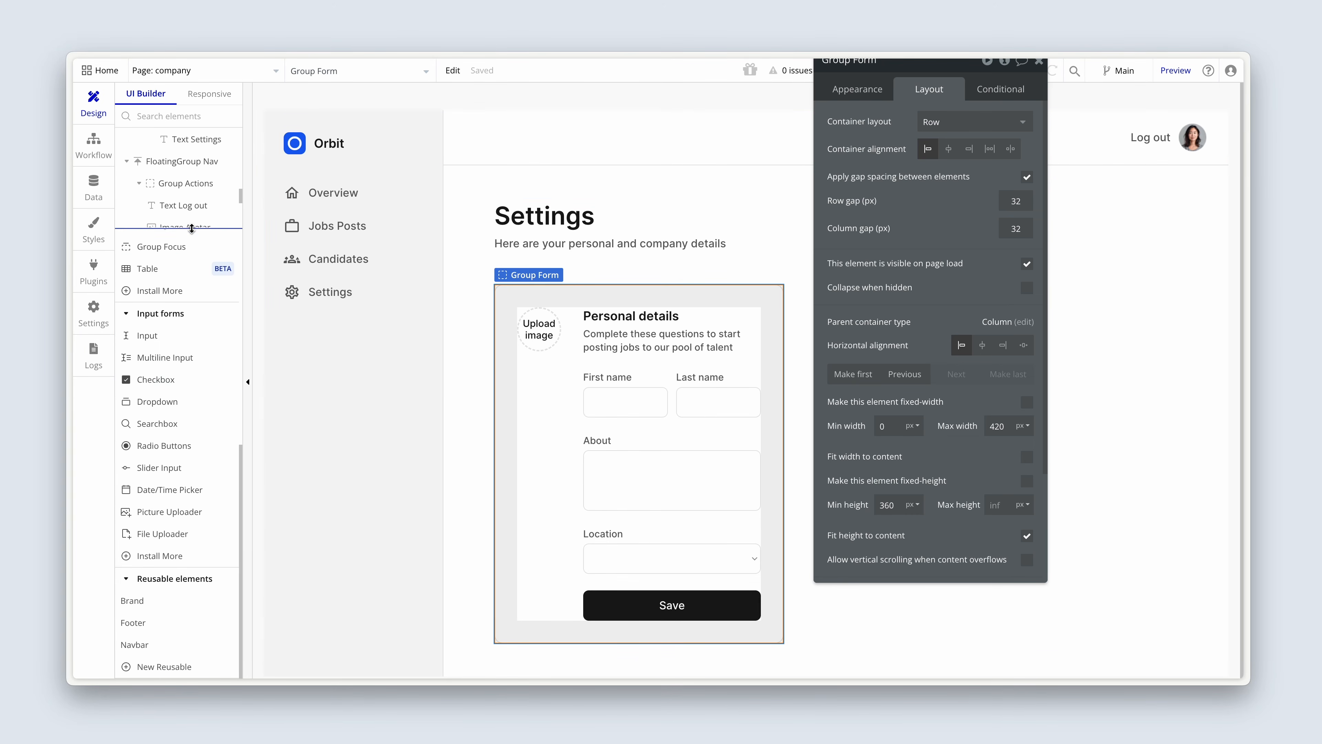
scroll(181, 310, "up", 5)
left_click(155, 285)
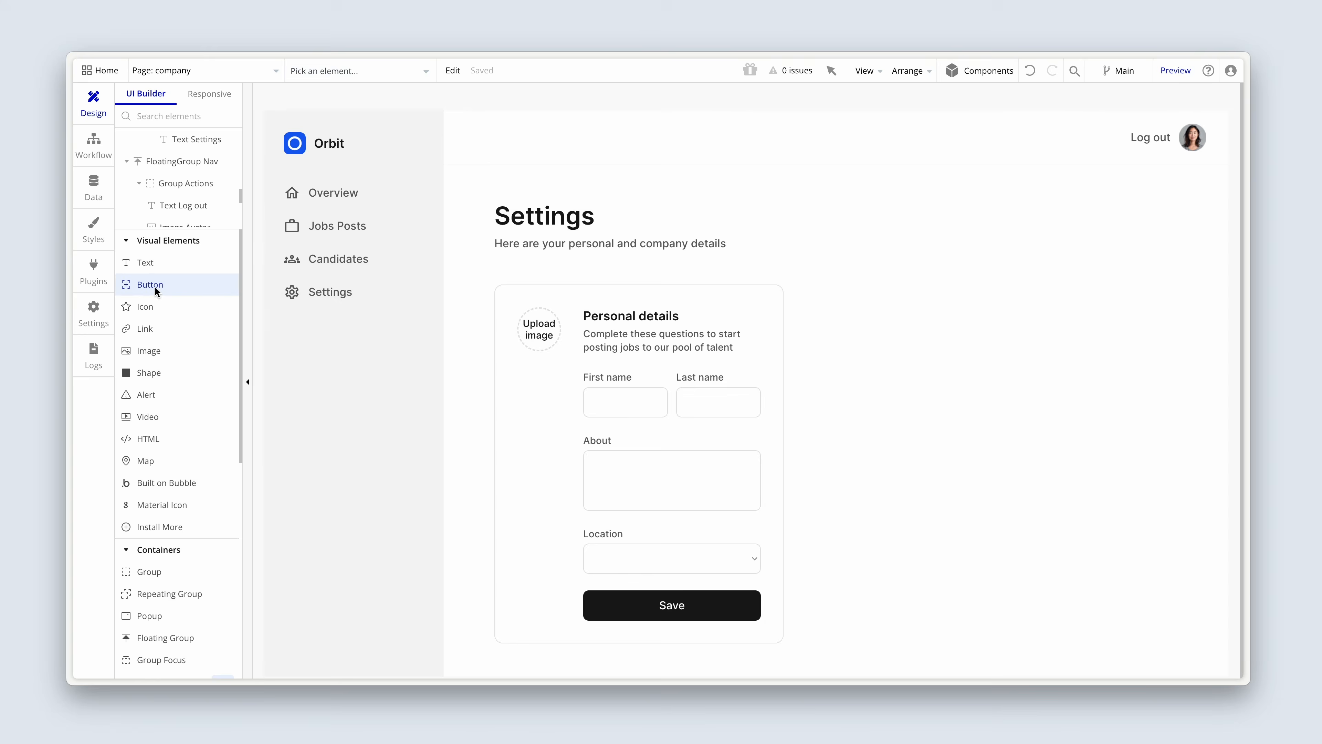
left_click(521, 361)
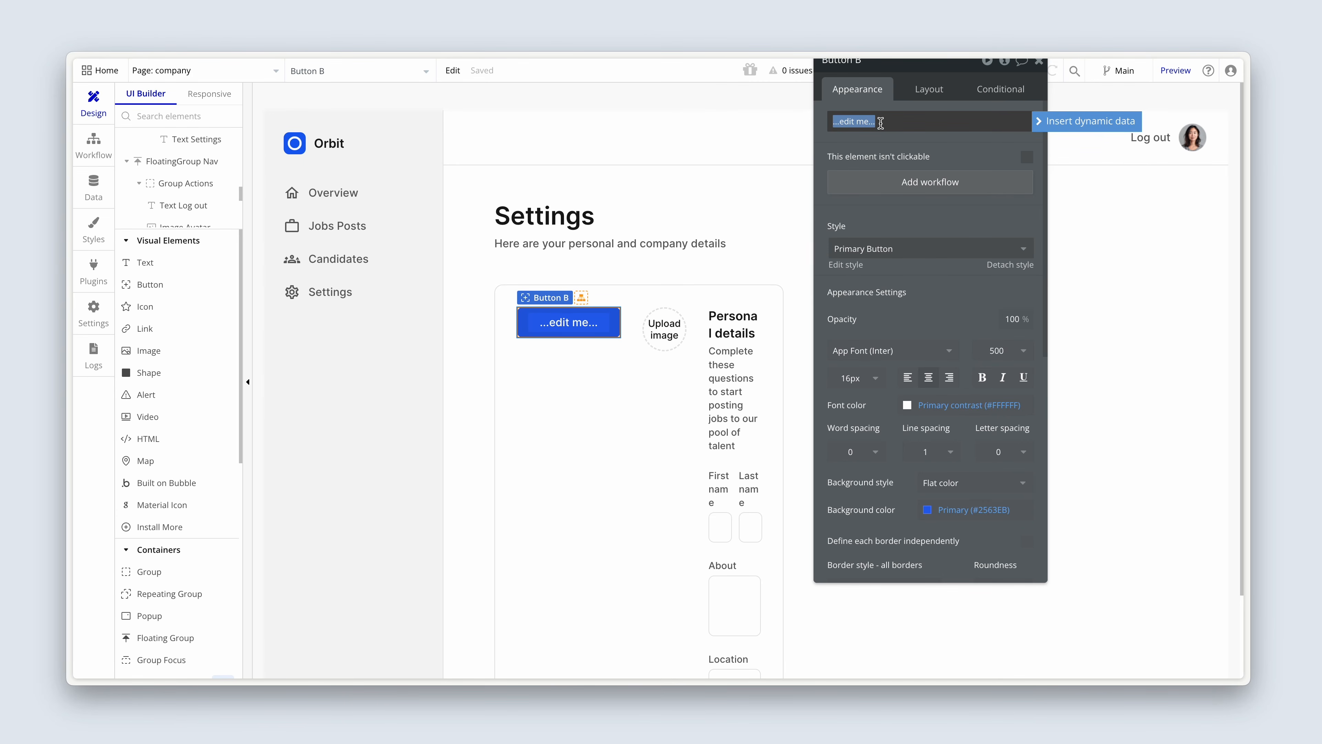
type("Delete")
Apply the Secondary Button style to the Delete button and set its font size to 12 px
left_click(913, 247)
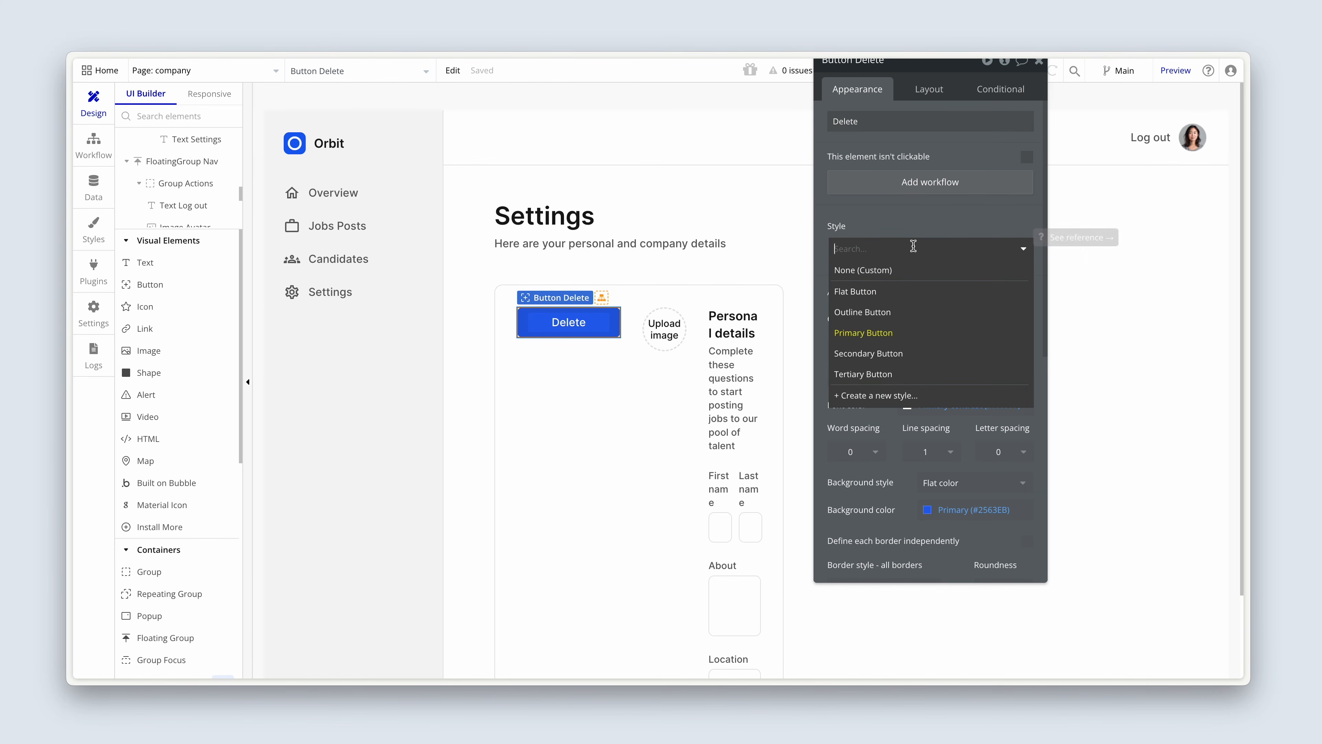
left_click(915, 354)
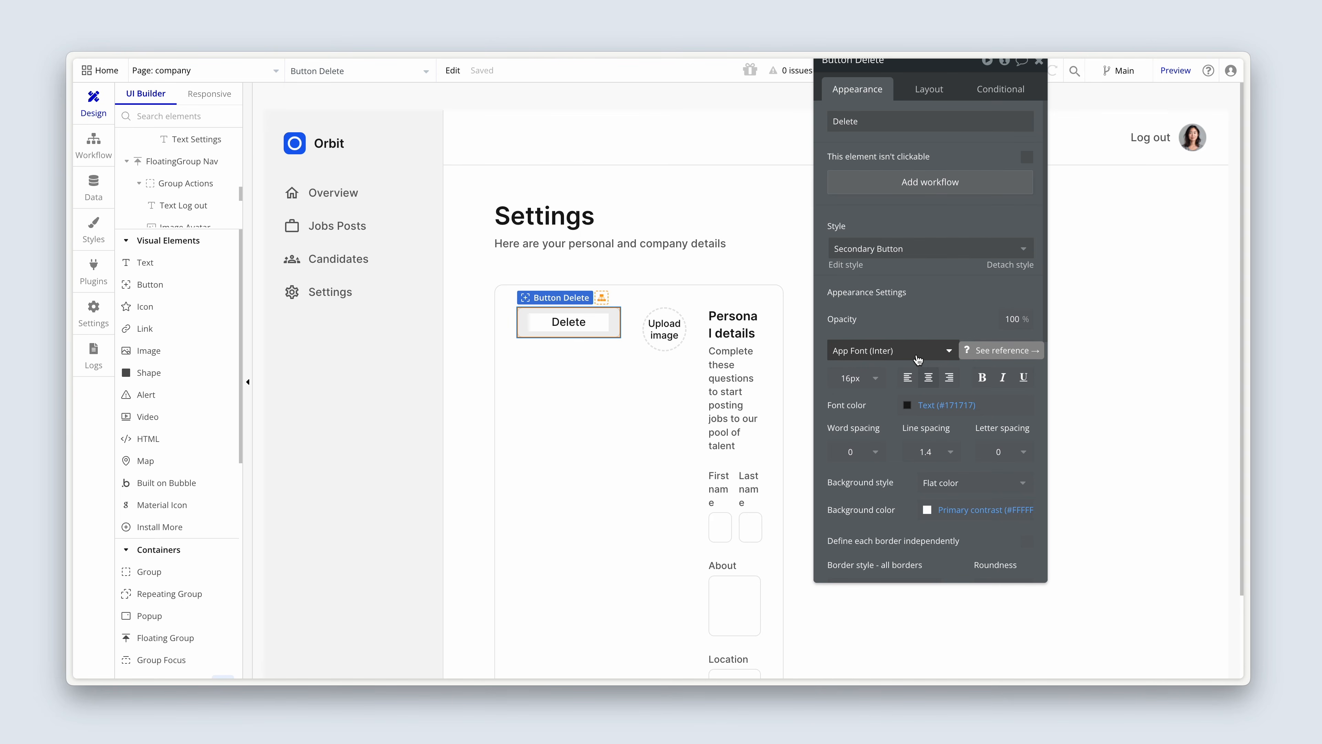
left_click(856, 378)
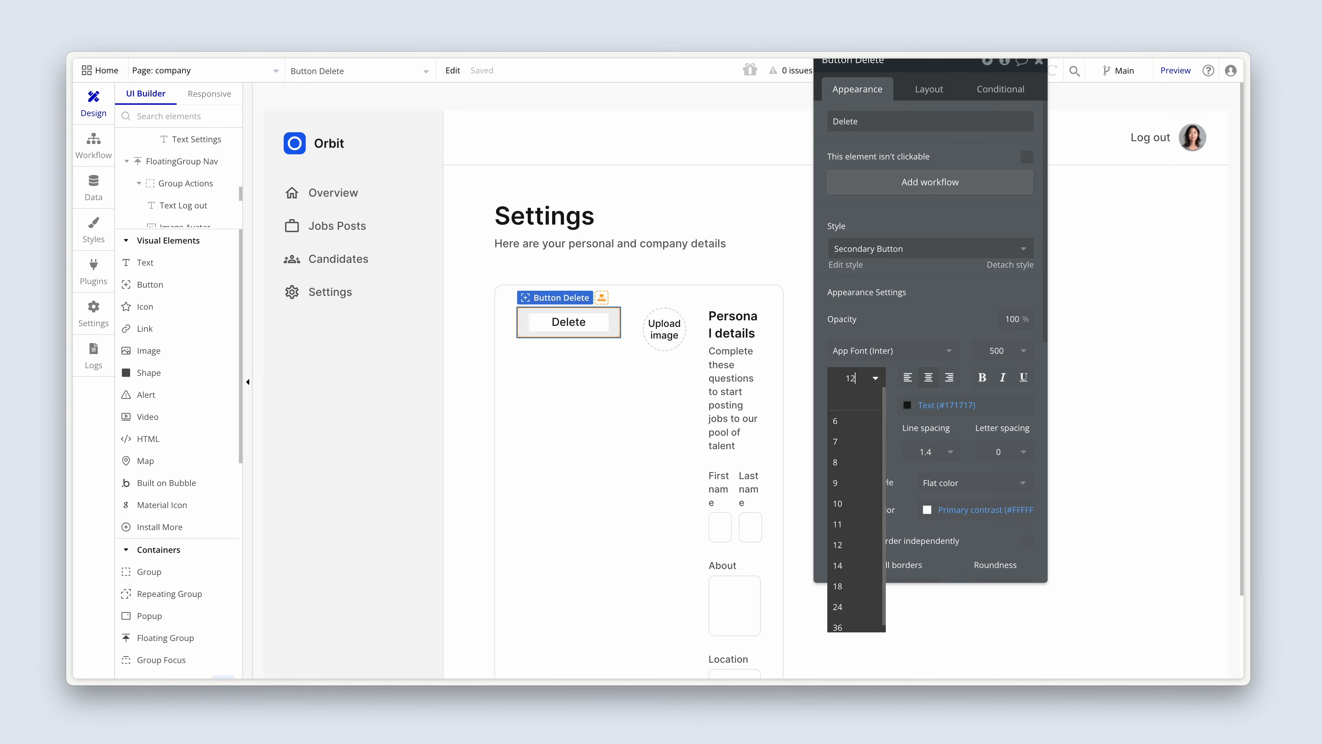
key("Return")
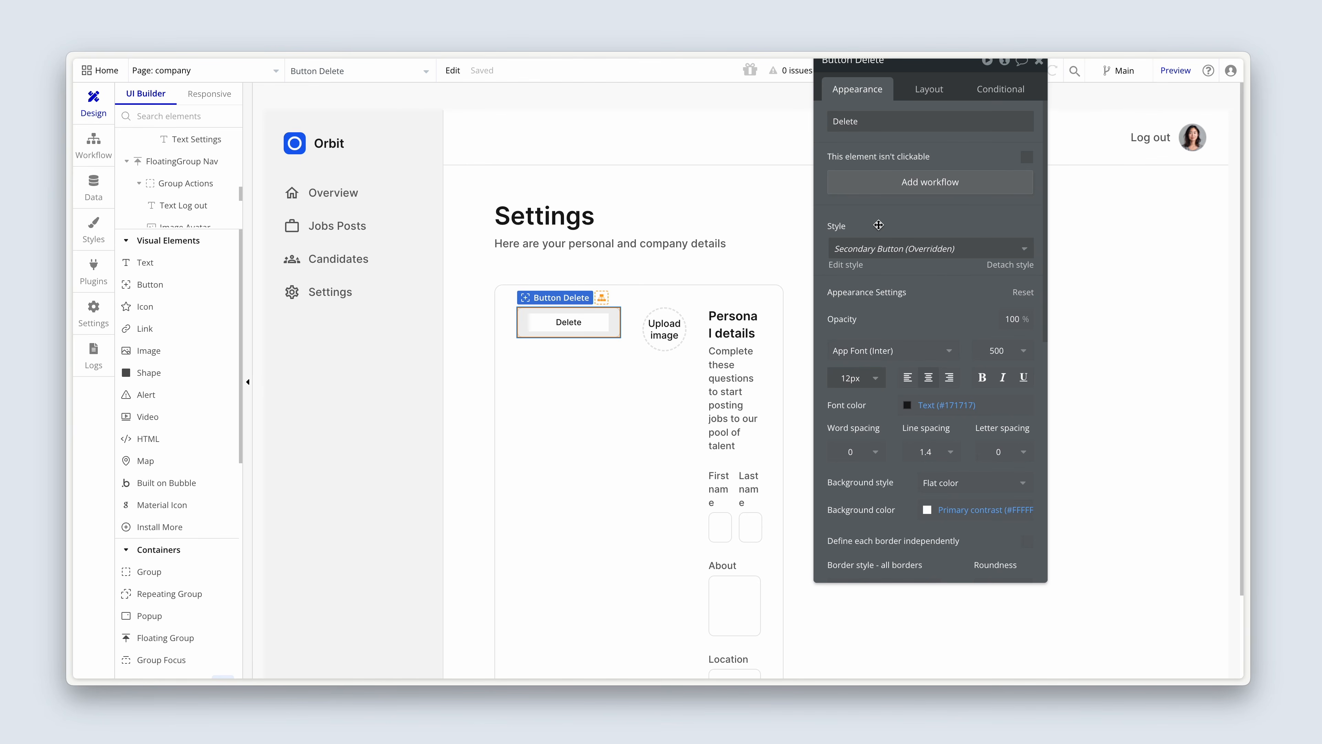
Give the Delete button a fixed width of 64 px and a fixed height of 32 px
left_click(918, 95)
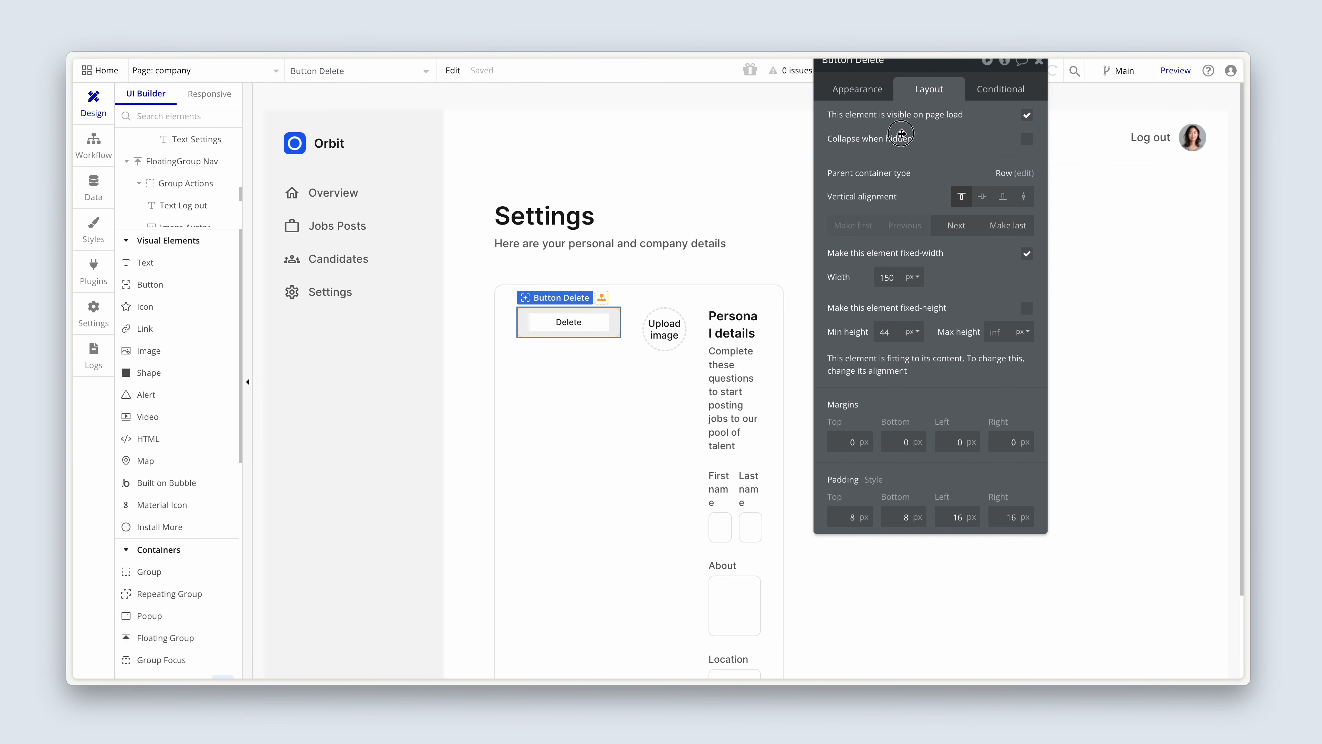
left_click_drag(902, 134, 872, 224)
left_click_drag(864, 372, 835, 368)
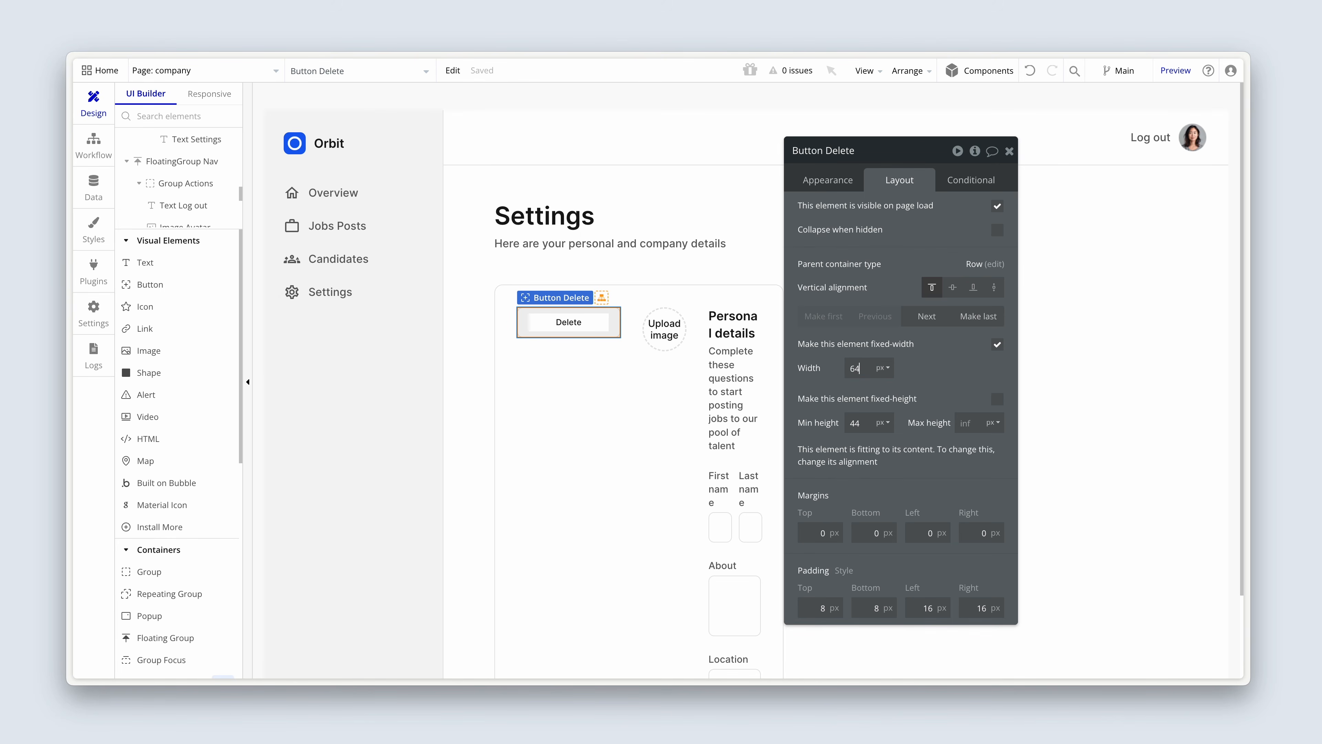
type("64")
key("Return")
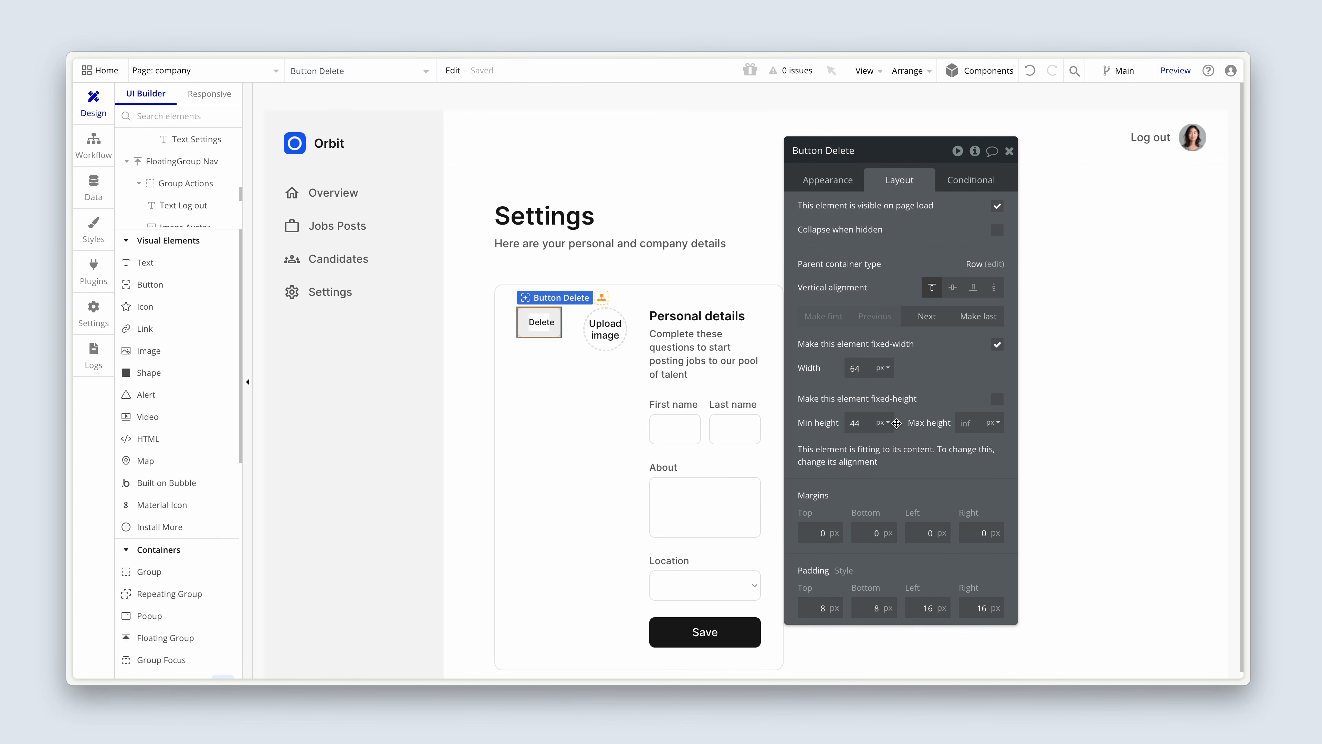
left_click_drag(896, 423, 850, 423)
key("BackSpace")
left_click(996, 401)
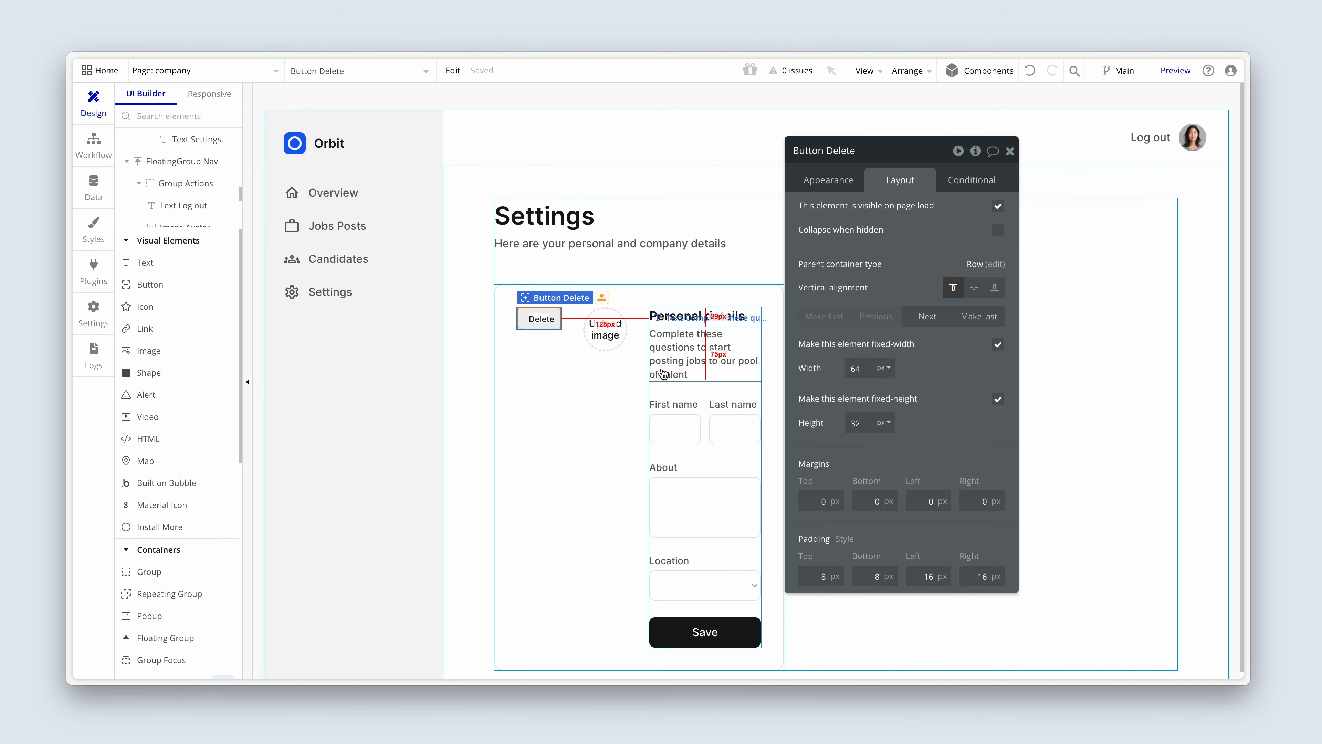
Set the Delete button's left and right padding to 8 px
left_click(944, 575)
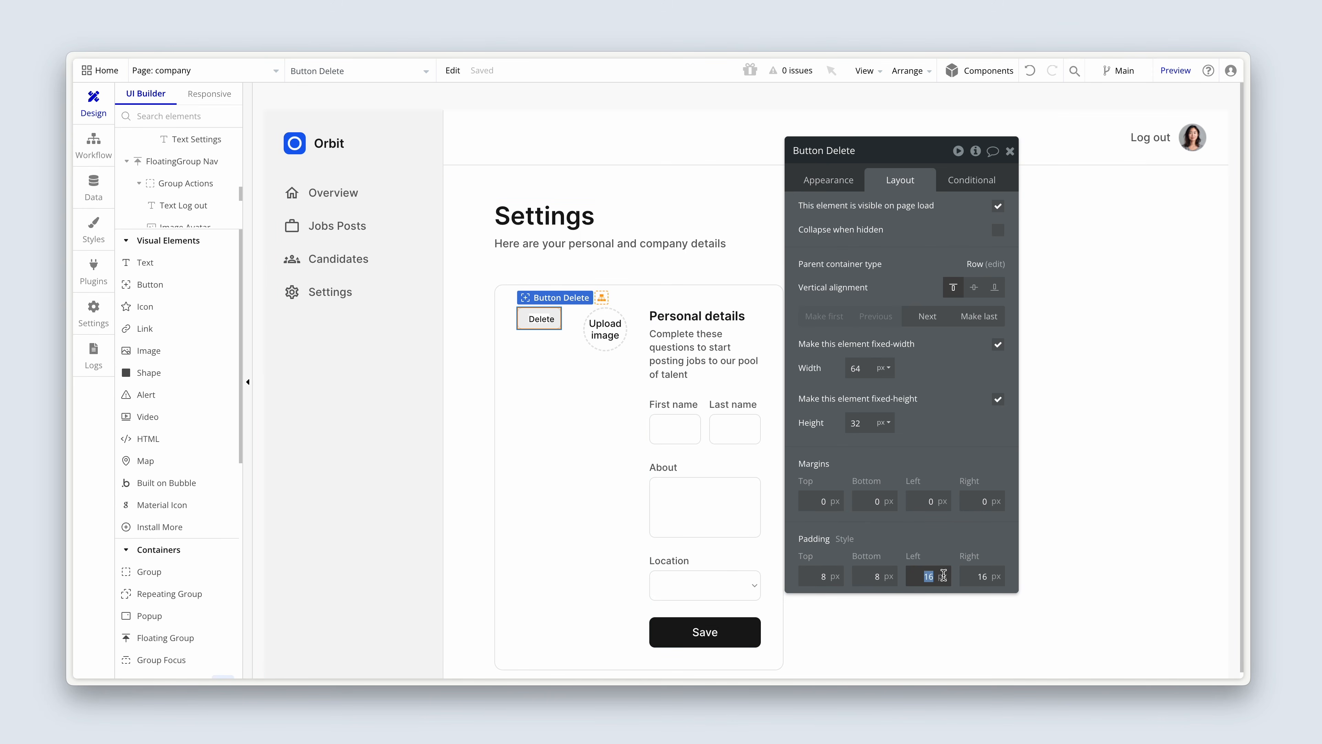
type("8")
key("Tab")
type("8")
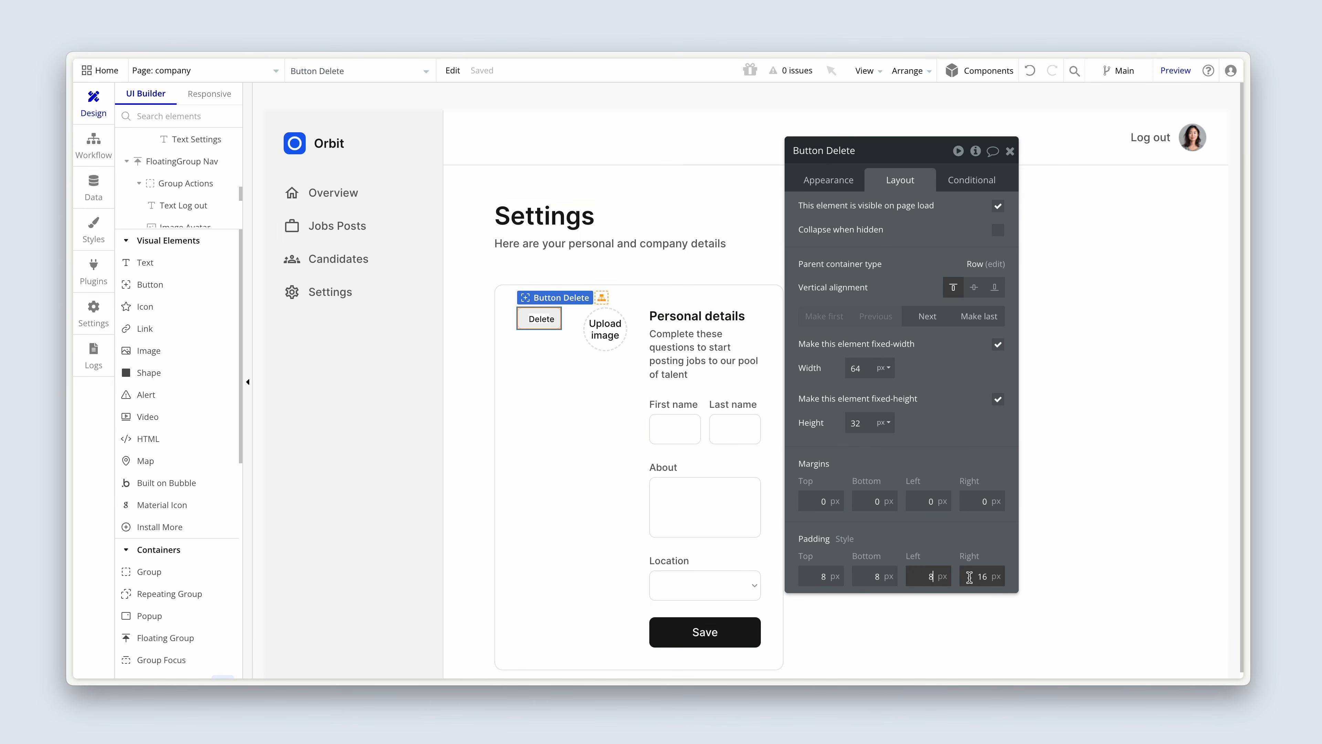
key("Return")
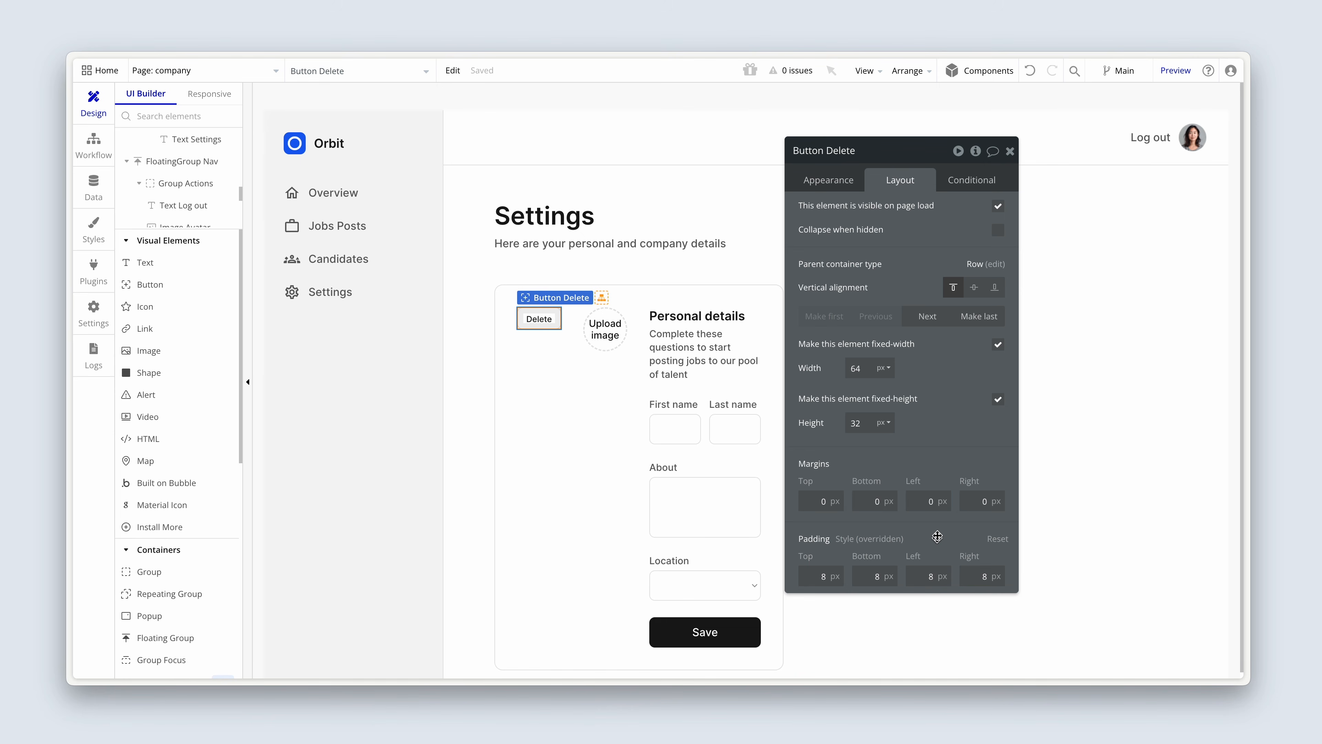
Group the avatar uploader and Delete button in a column container and rename it Group Column
left_click(605, 328)
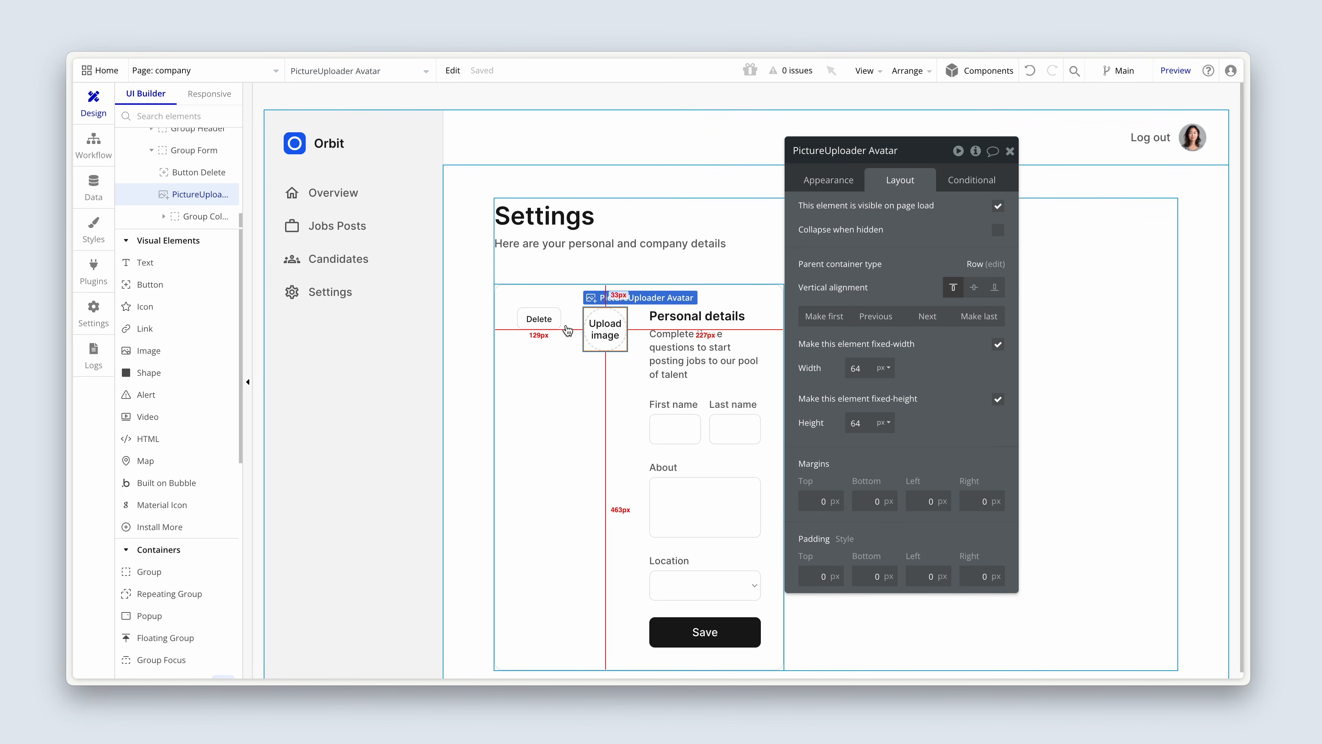
left_click(547, 320, "shift")
right_click(553, 324)
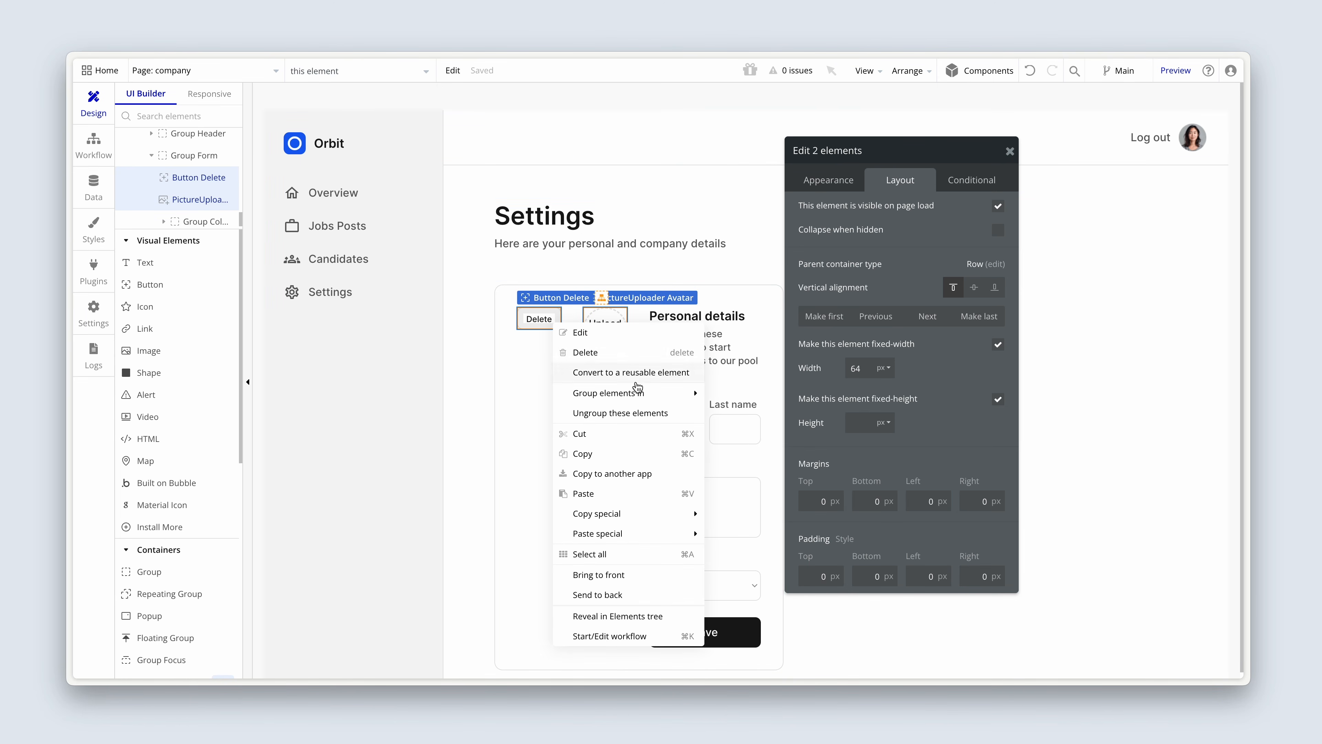
mouse_move(650, 397)
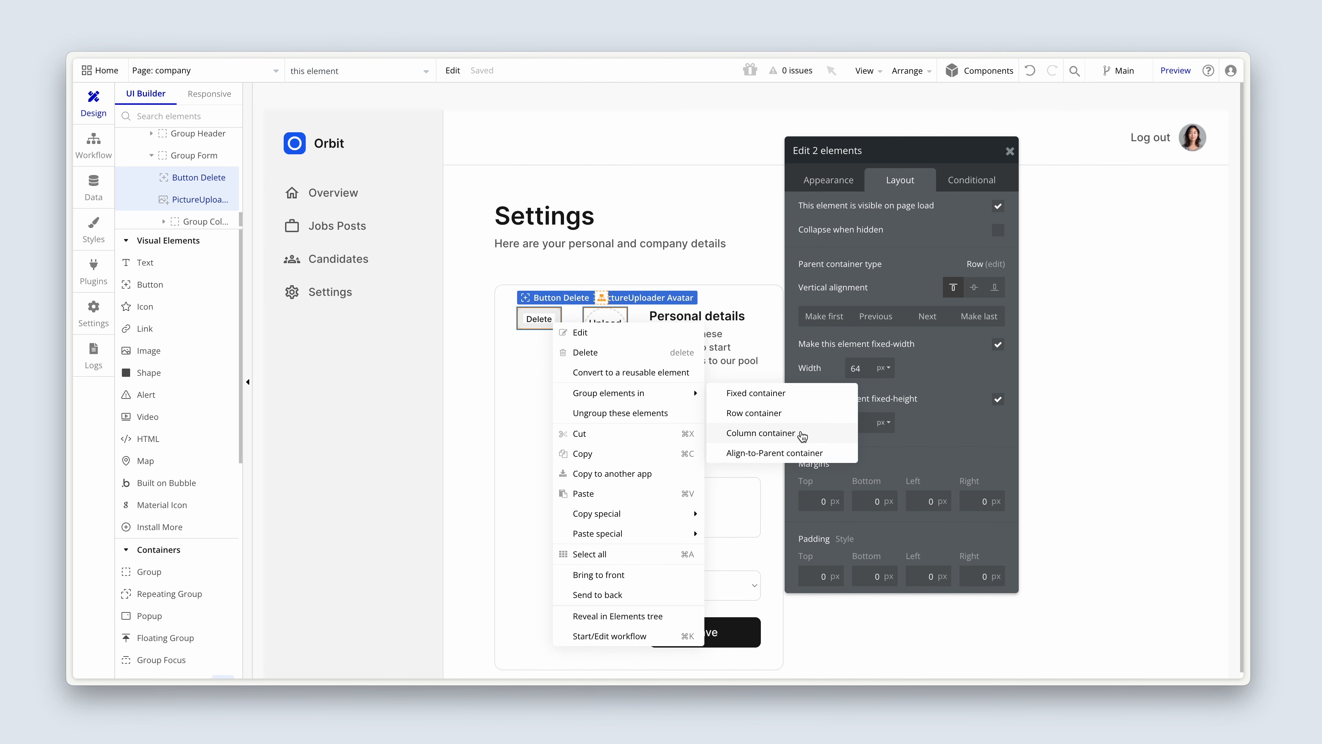
left_click(760, 433)
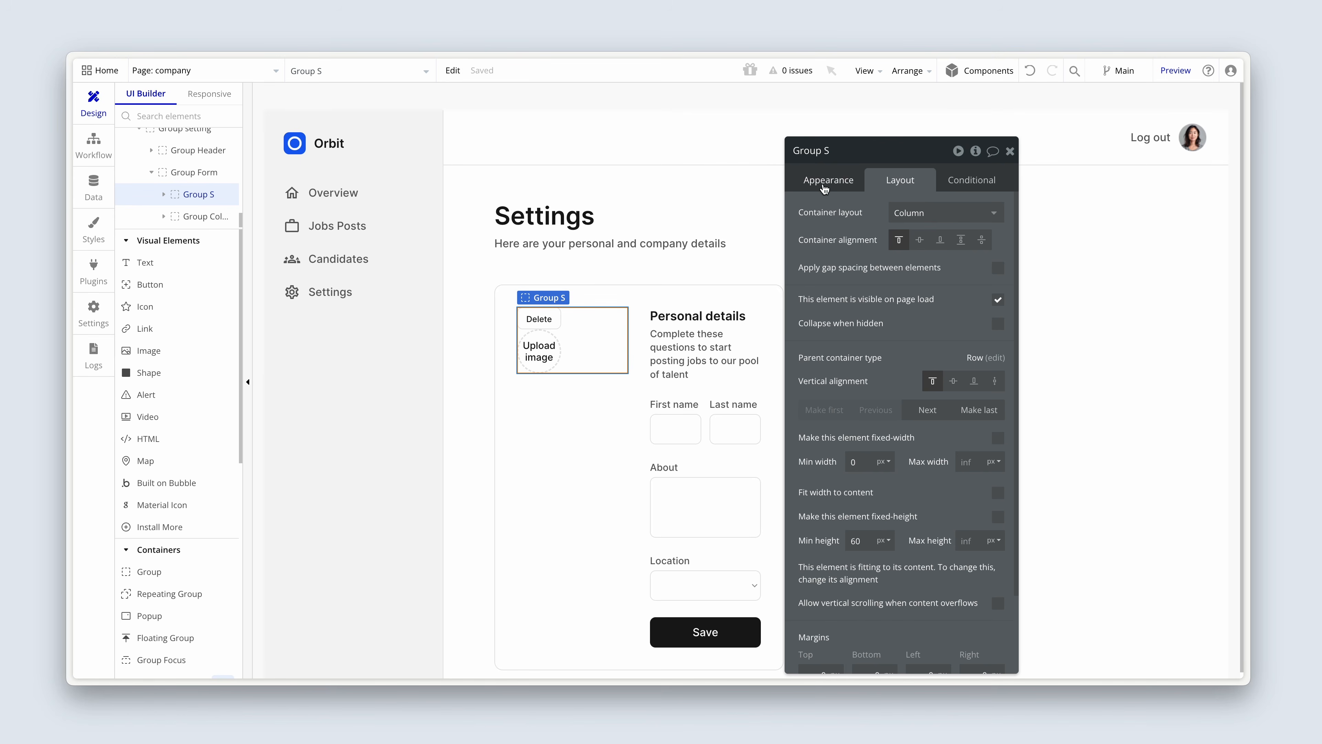
left_click(864, 151)
key("BackSpace")
key("Return")
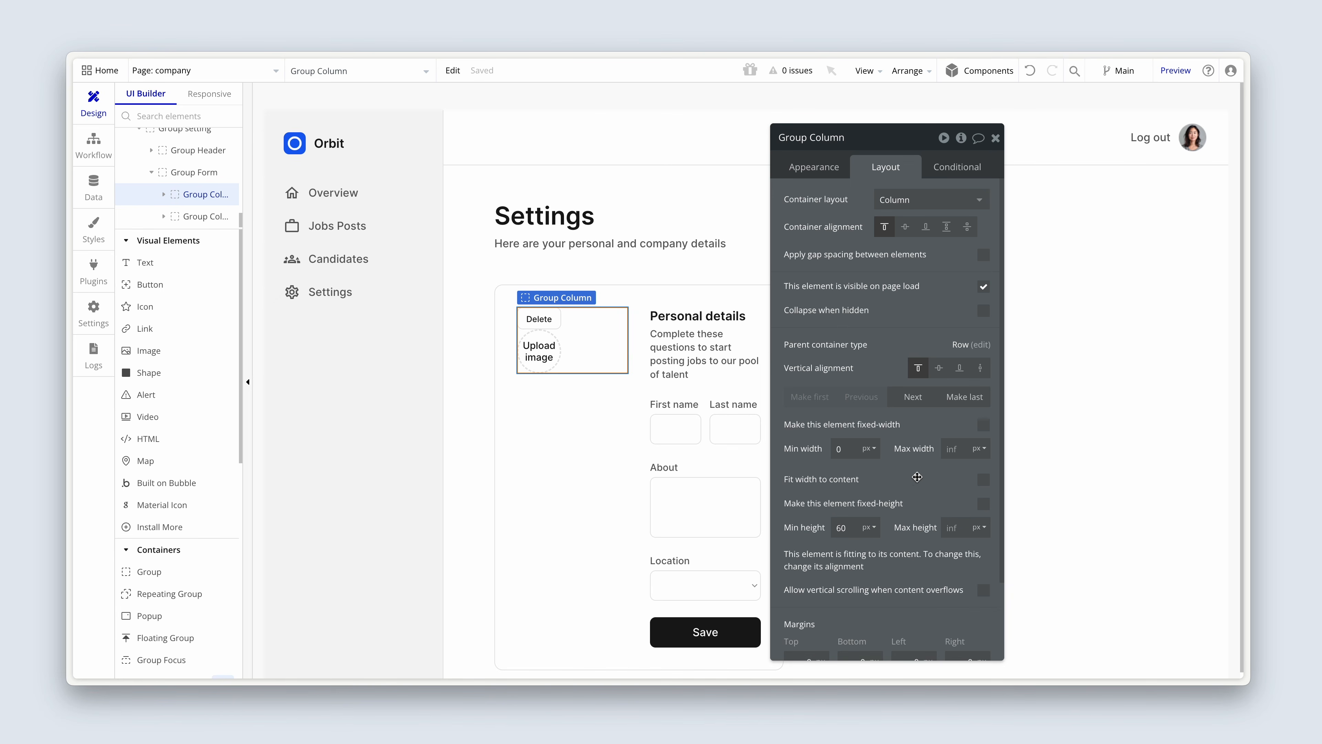
Fit the new Group Column's width to its content and make the avatar uploader its first element, above Delete
left_click(984, 480)
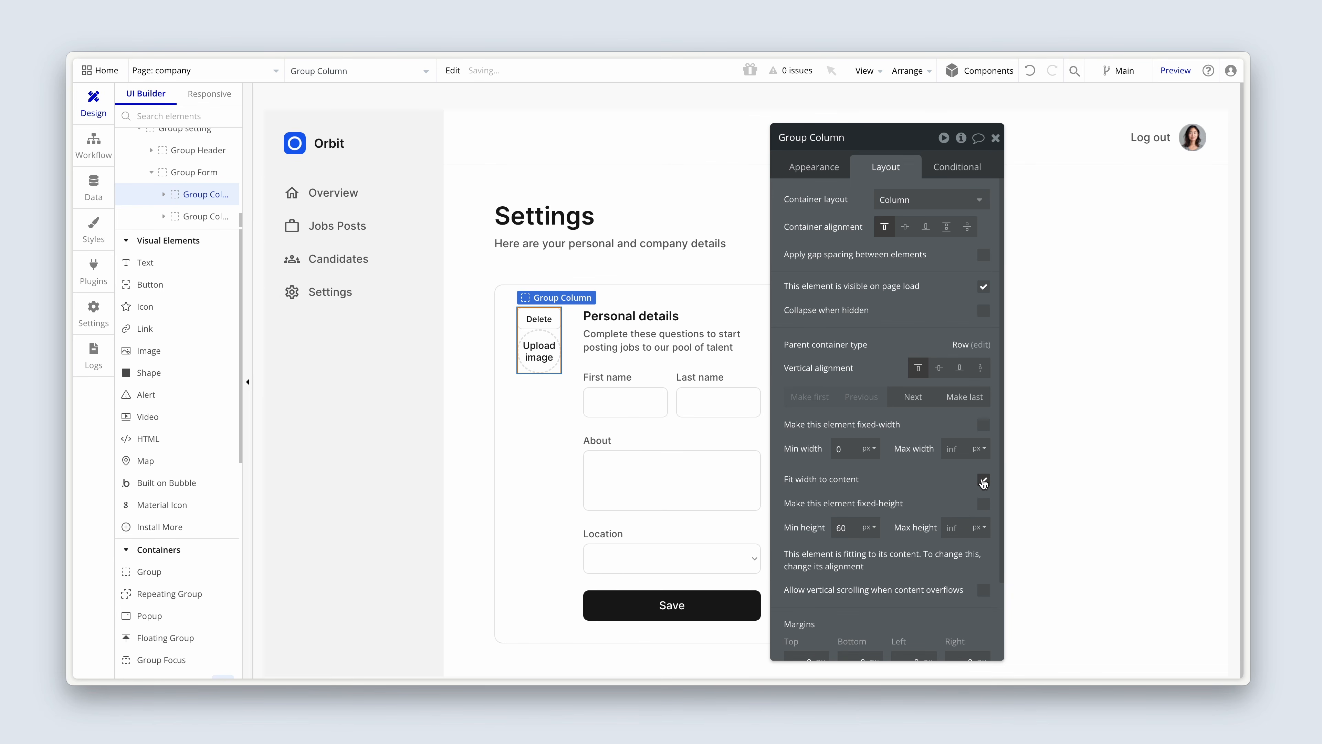
left_click(542, 347)
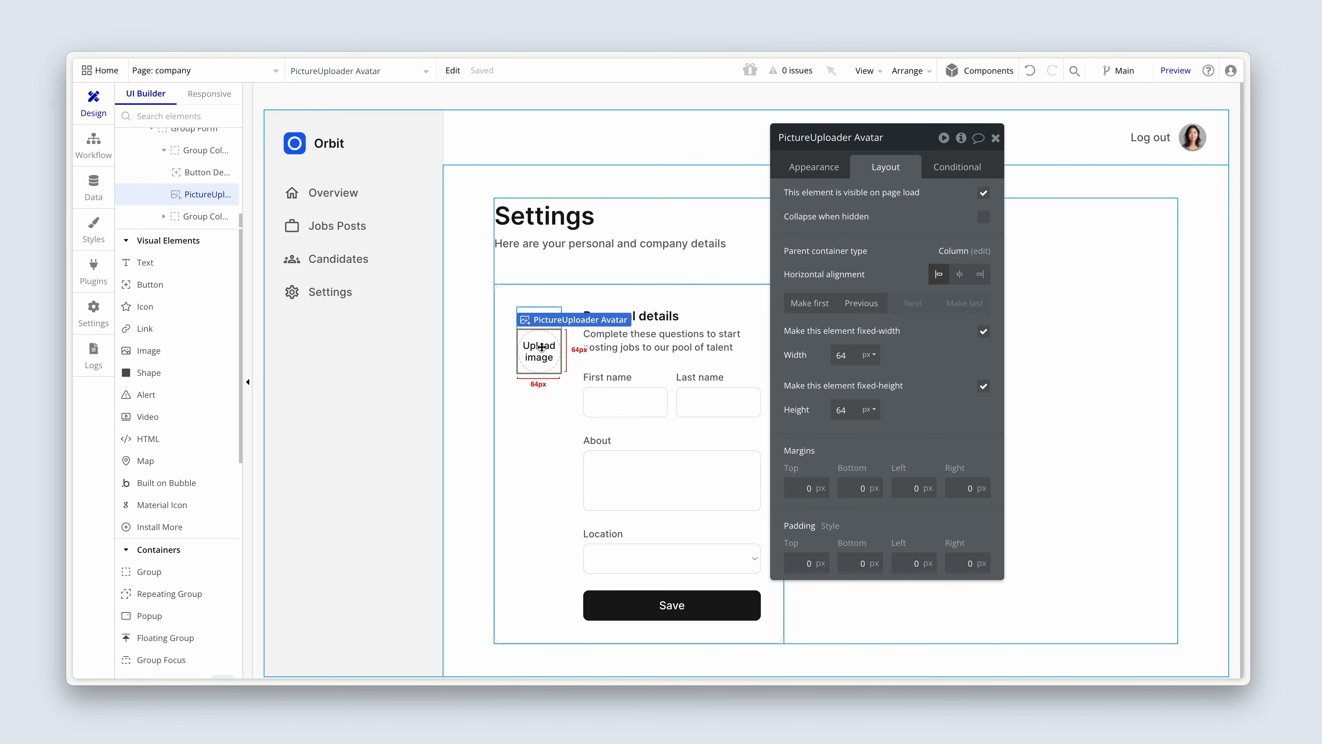
left_click(805, 308)
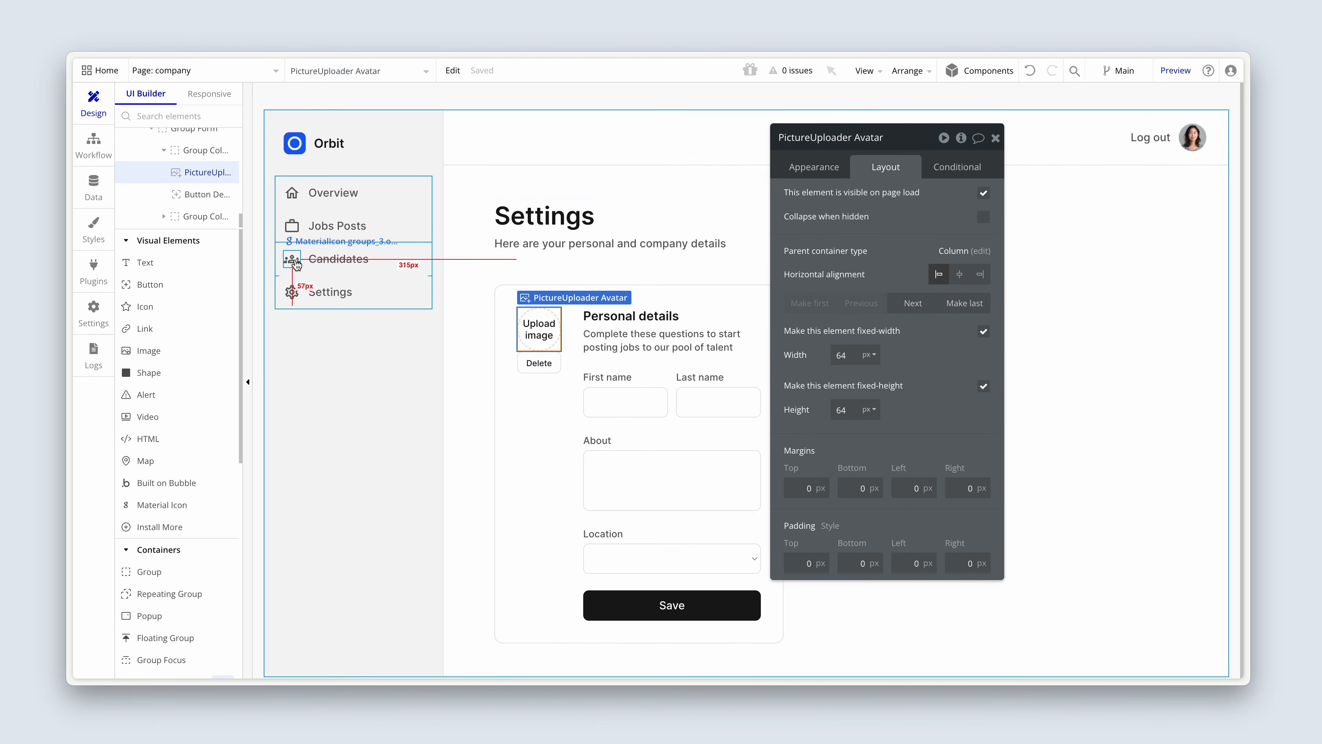
Enable gap spacing on the uploader's Group Column, try a 4 px row gap, and increase it slightly
scroll(214, 206, "up", 2)
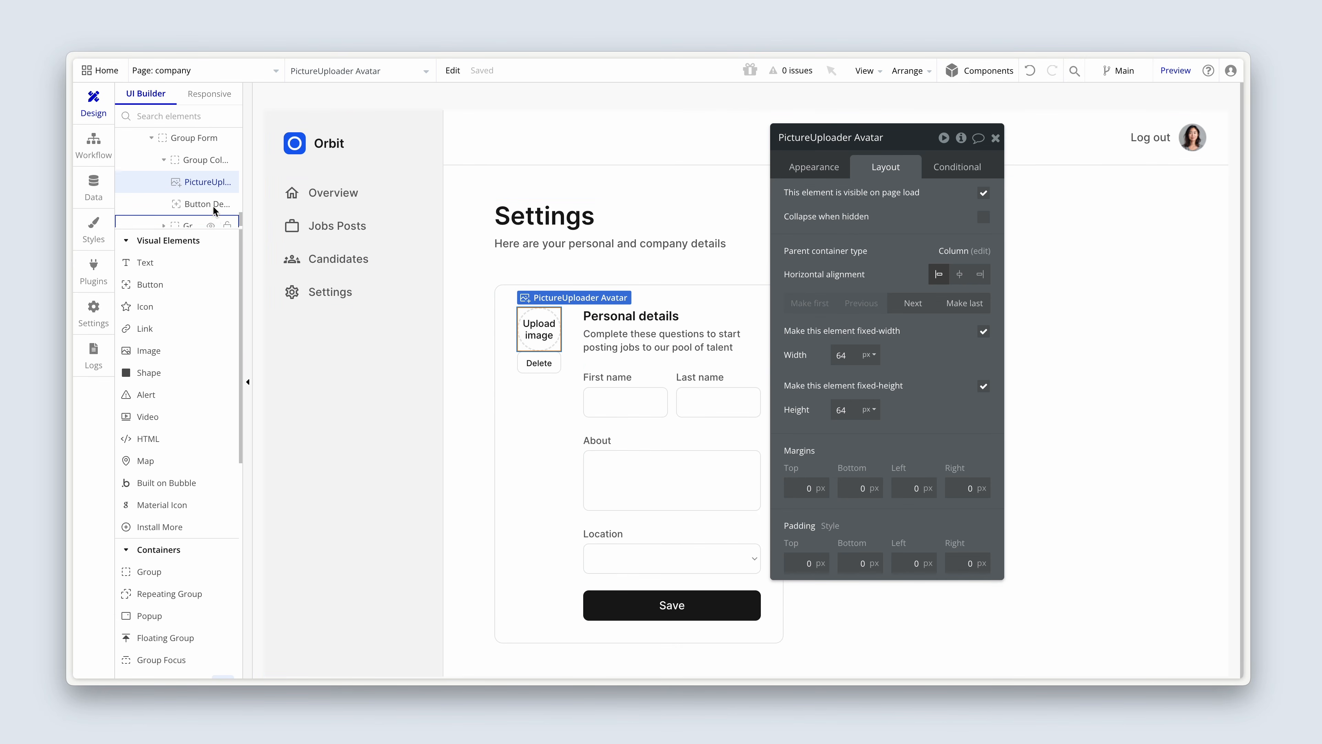
left_click(199, 181)
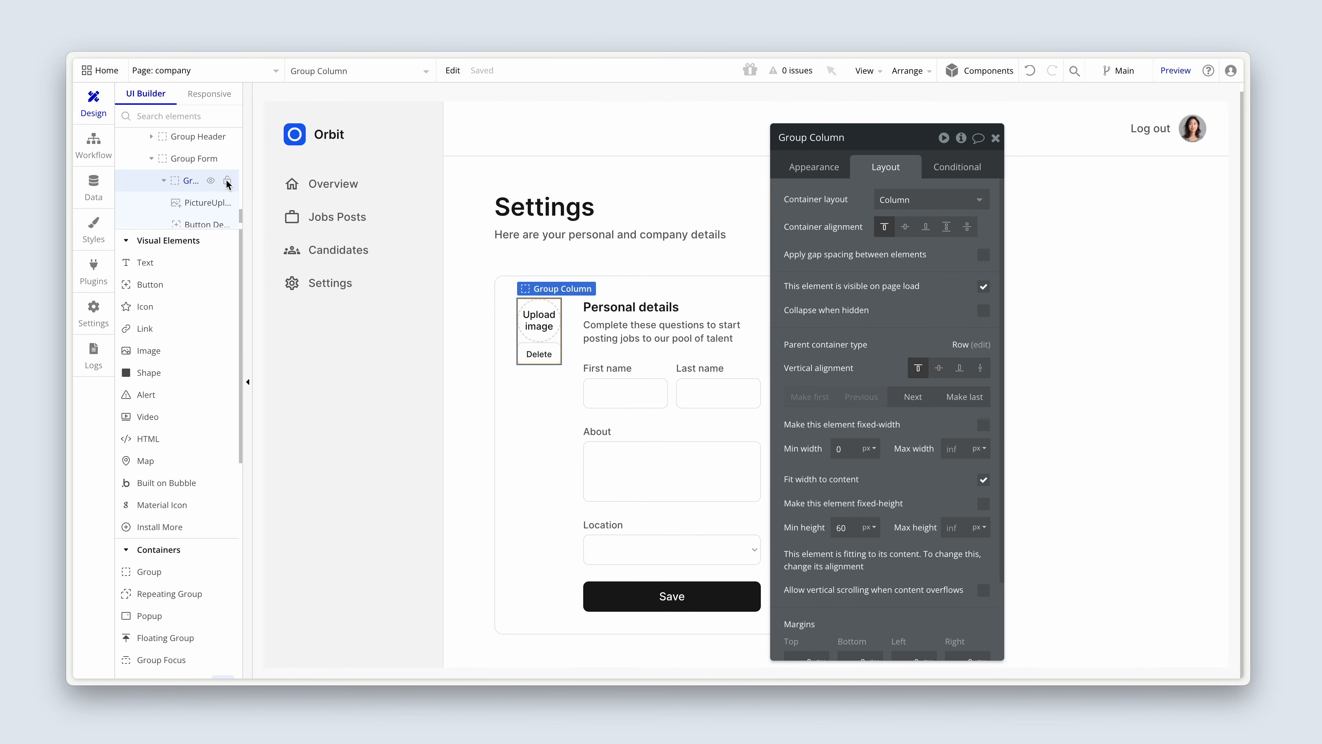
left_click(983, 255)
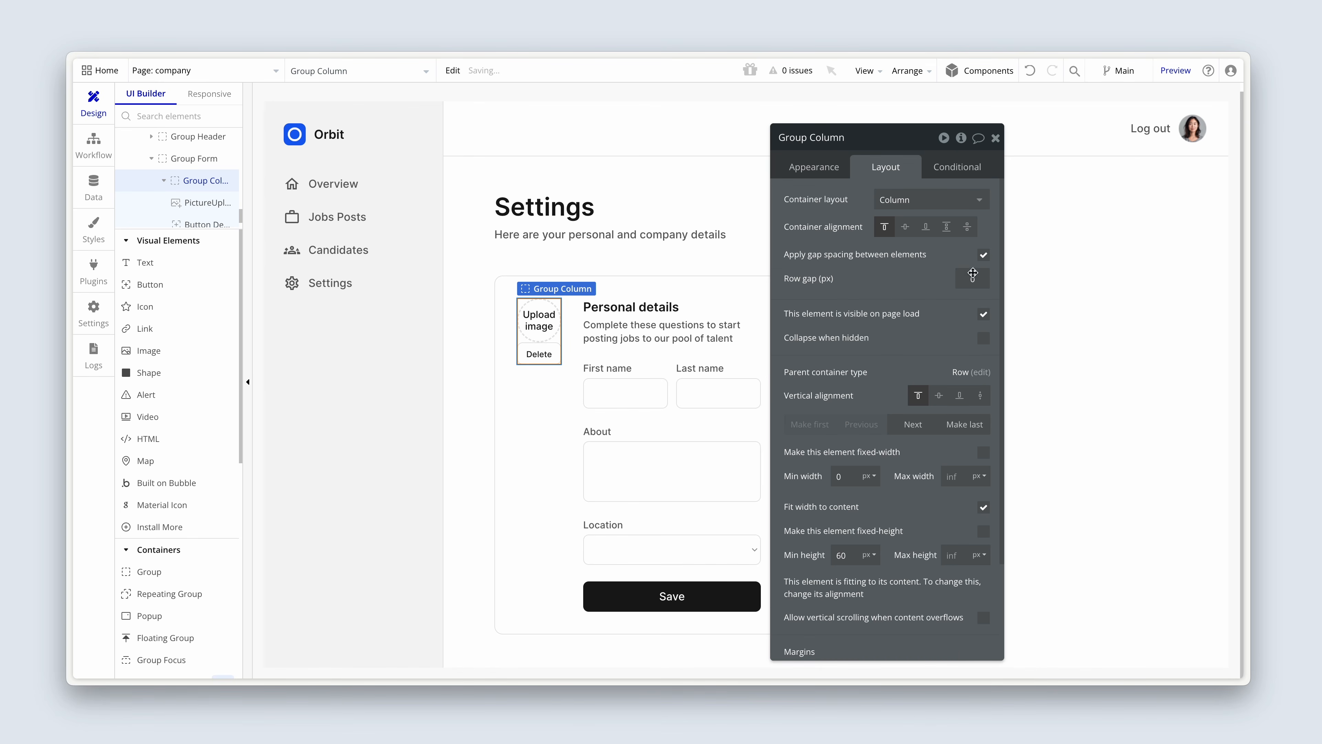
double_click(987, 279)
left_click(912, 311)
double_click(991, 280)
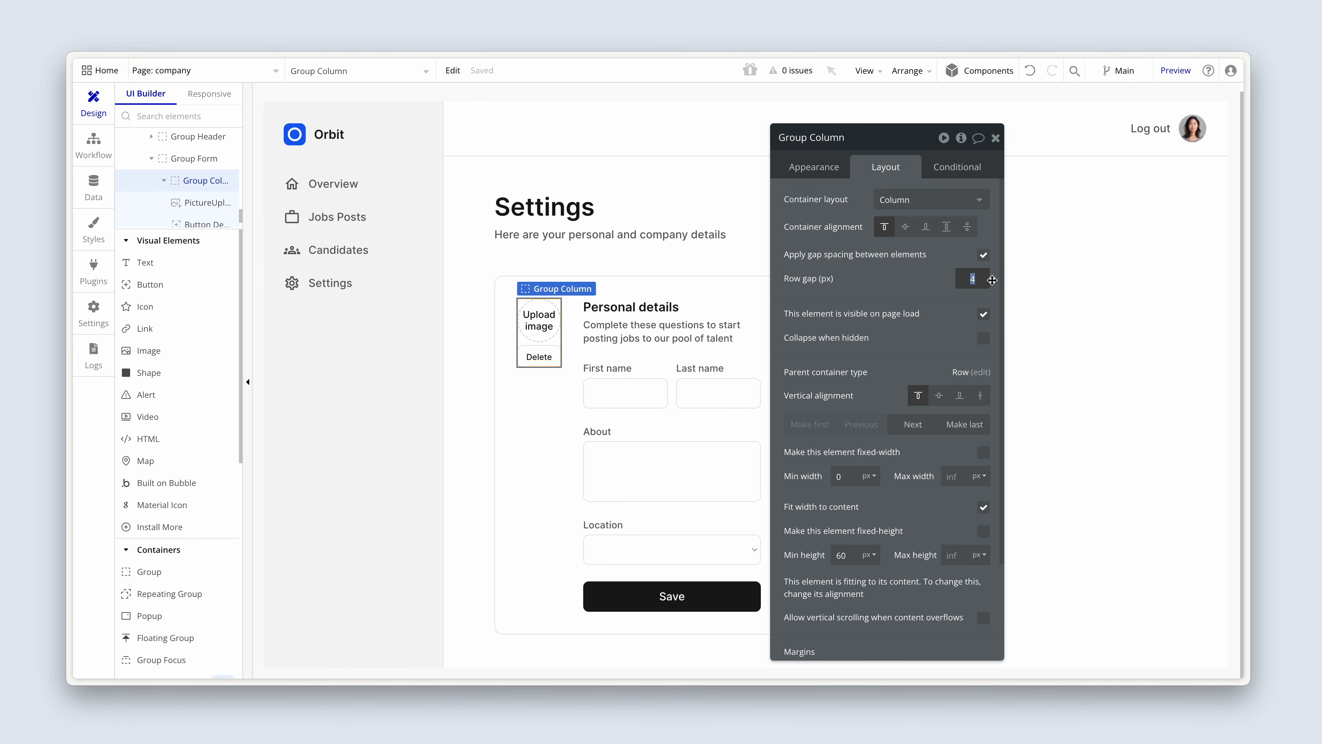
left_click(521, 422)
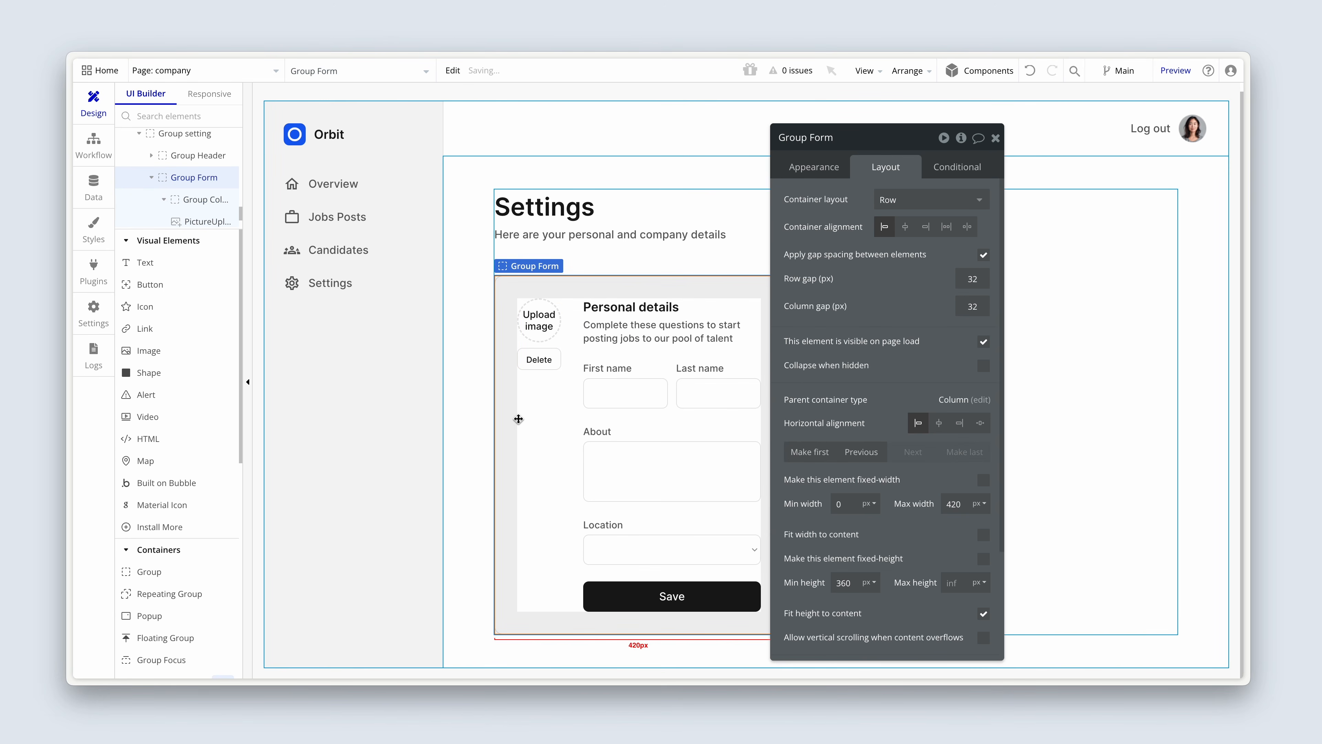
Set the avatar uploader's placeholder font size to 12 px
left_click_drag(806, 336, 879, 329)
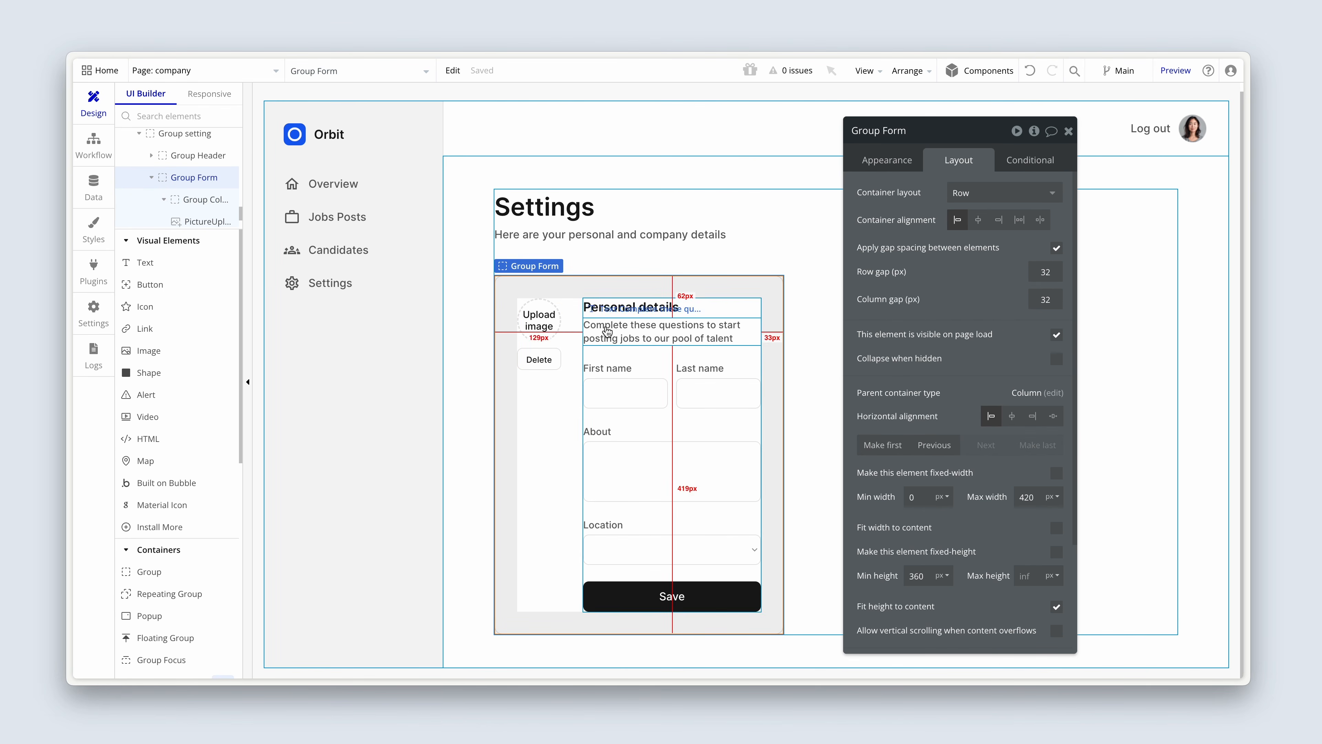
left_click(554, 330)
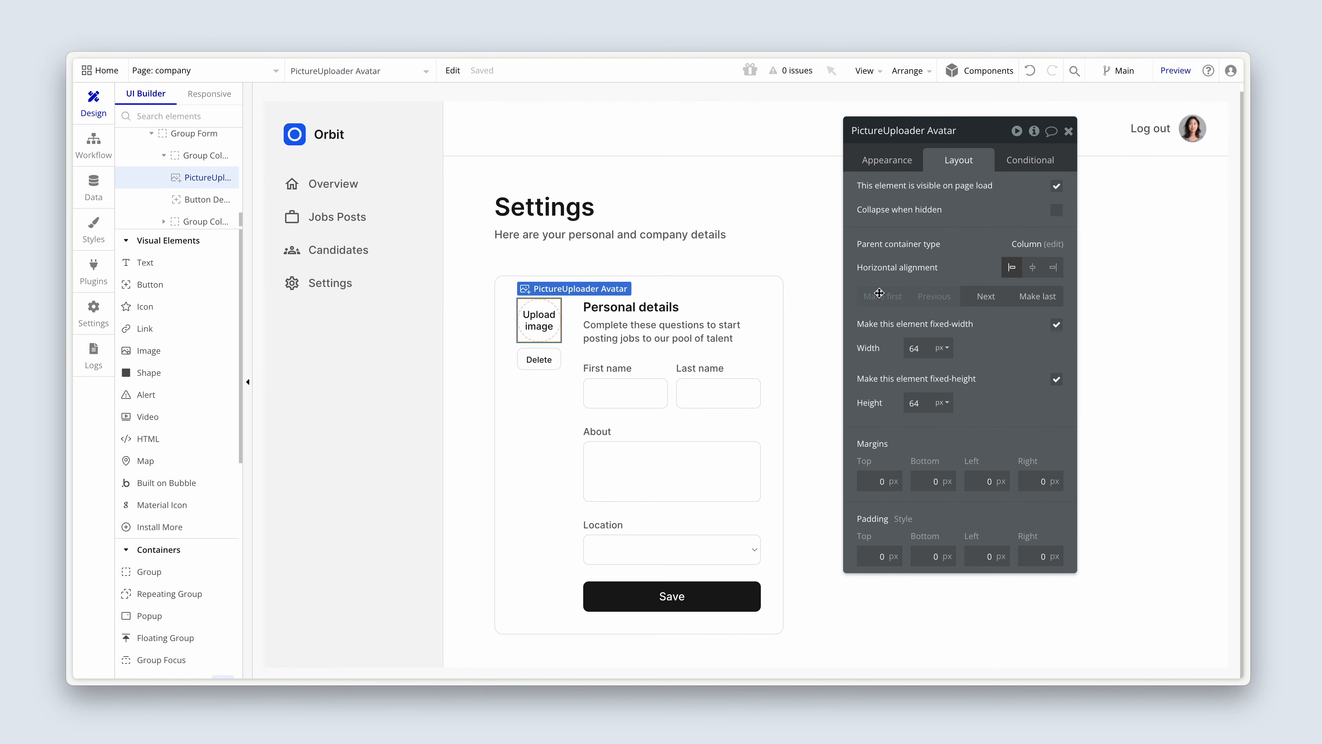
left_click(884, 159)
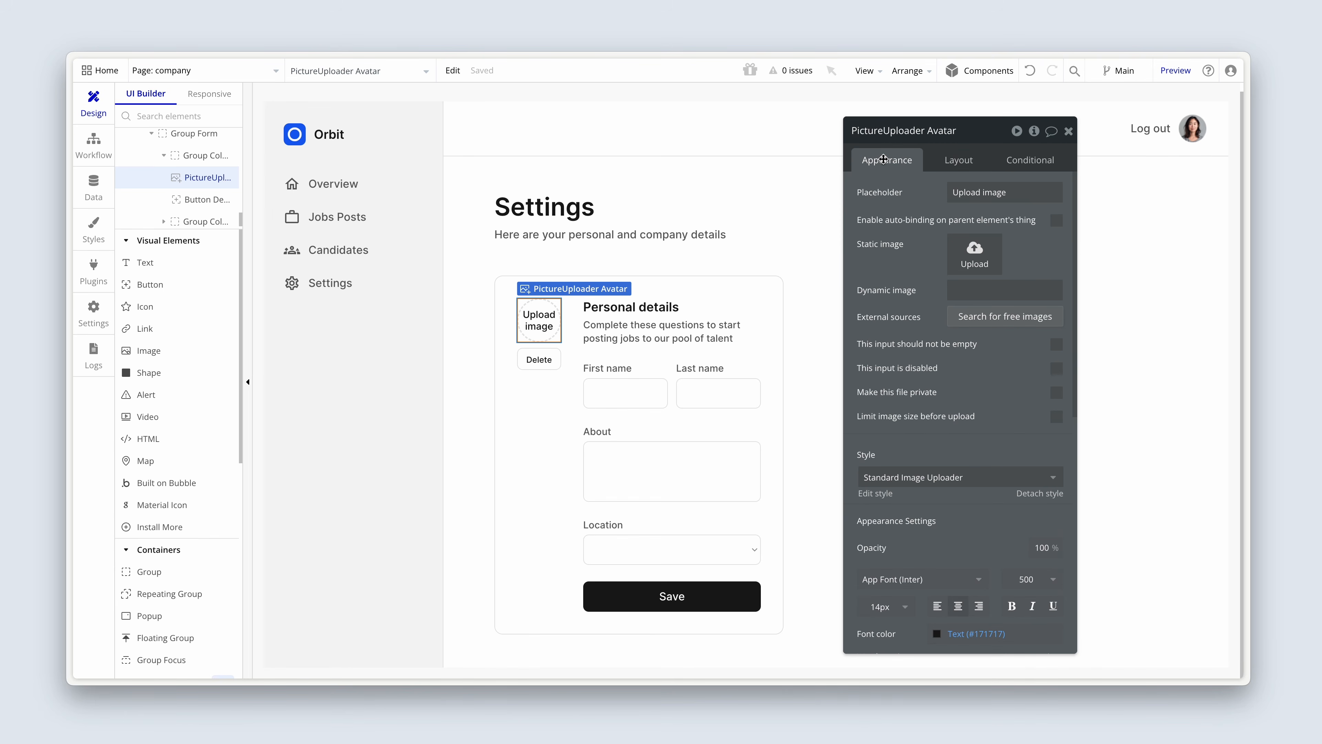
scroll(904, 299, "down", 5)
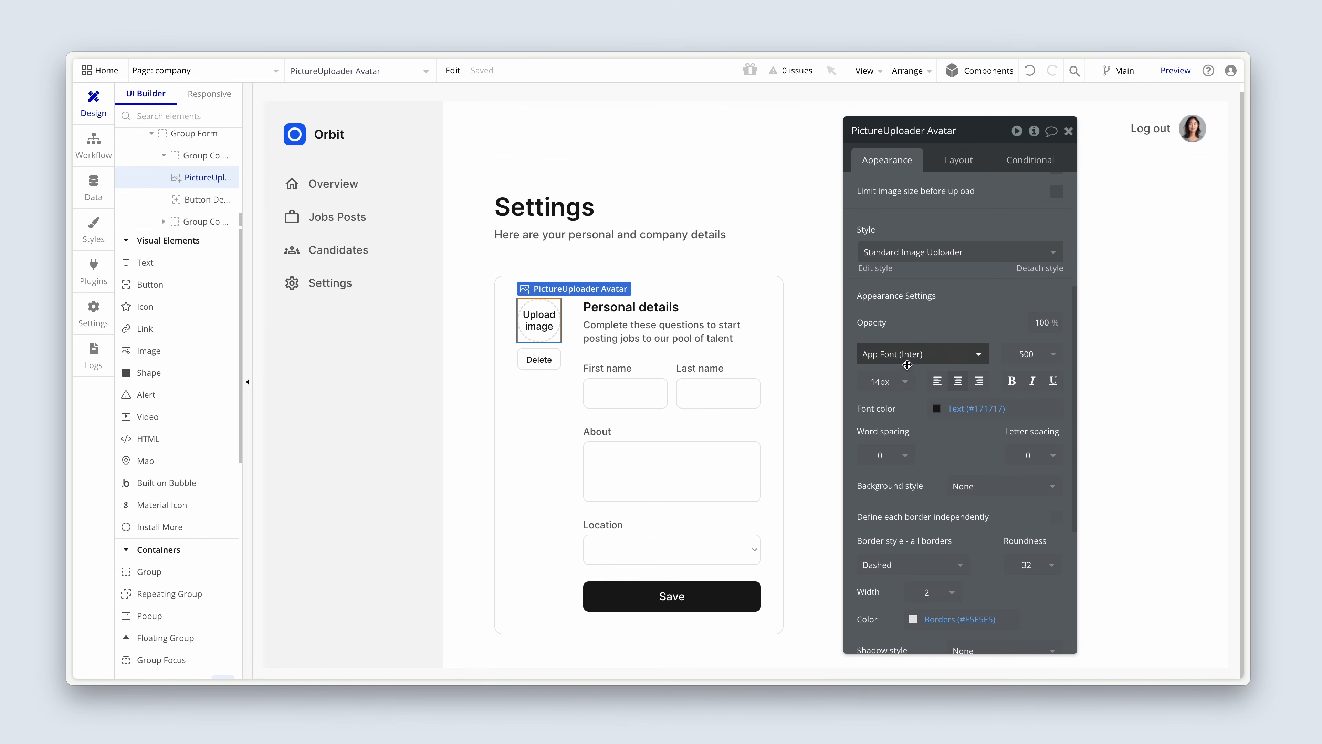
left_click(896, 387)
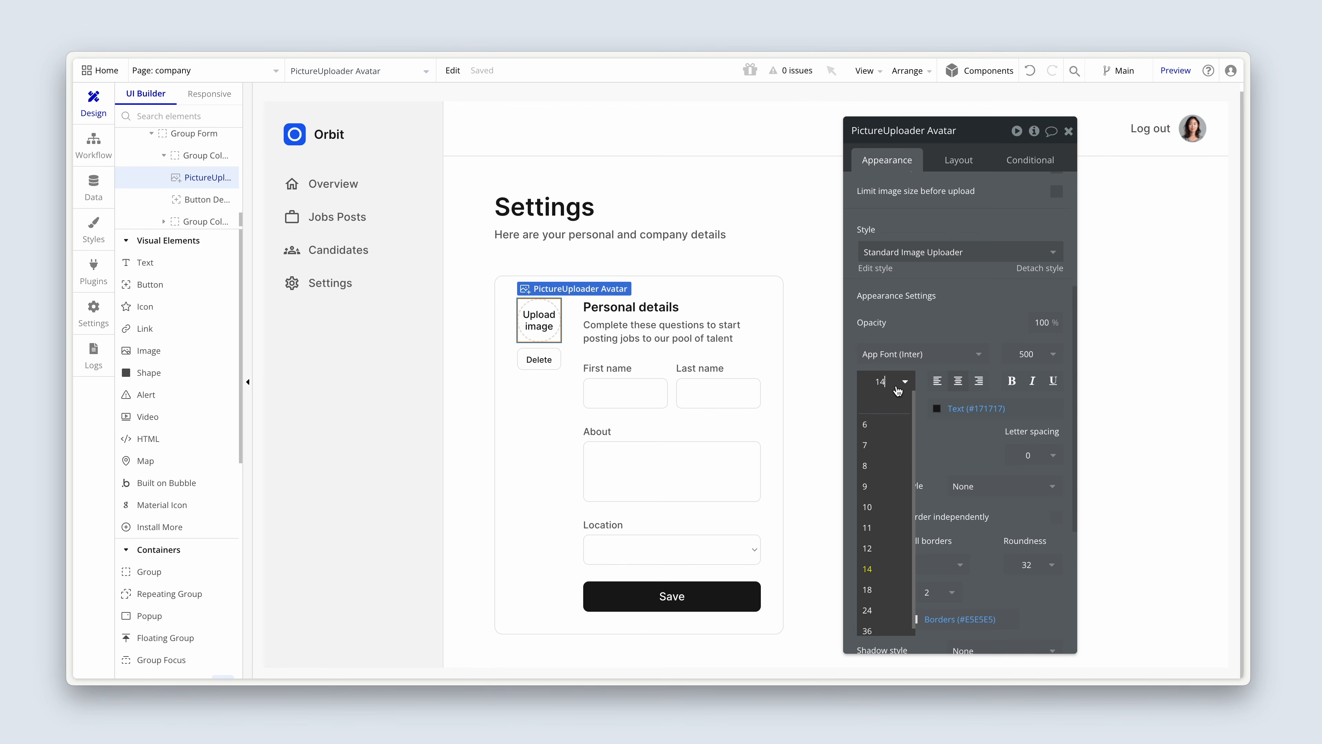
type("12")
key("Return")
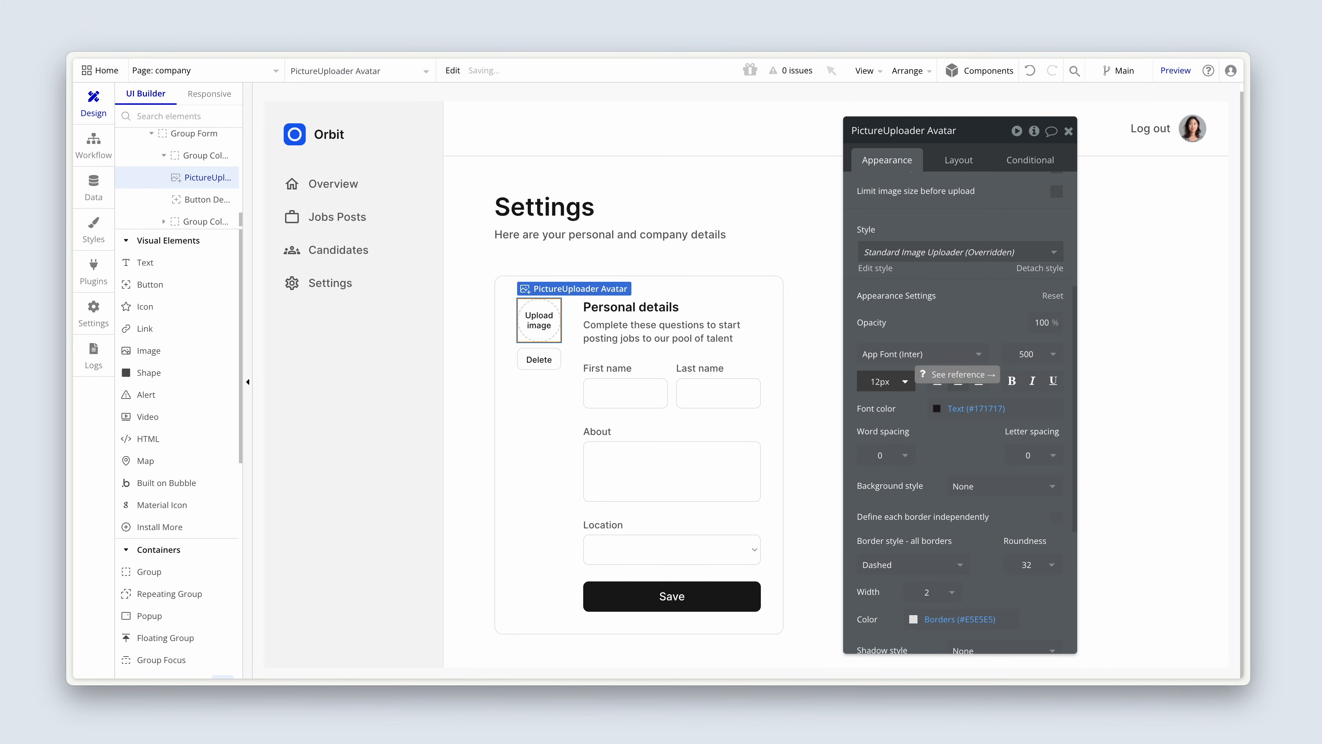
left_click(478, 447)
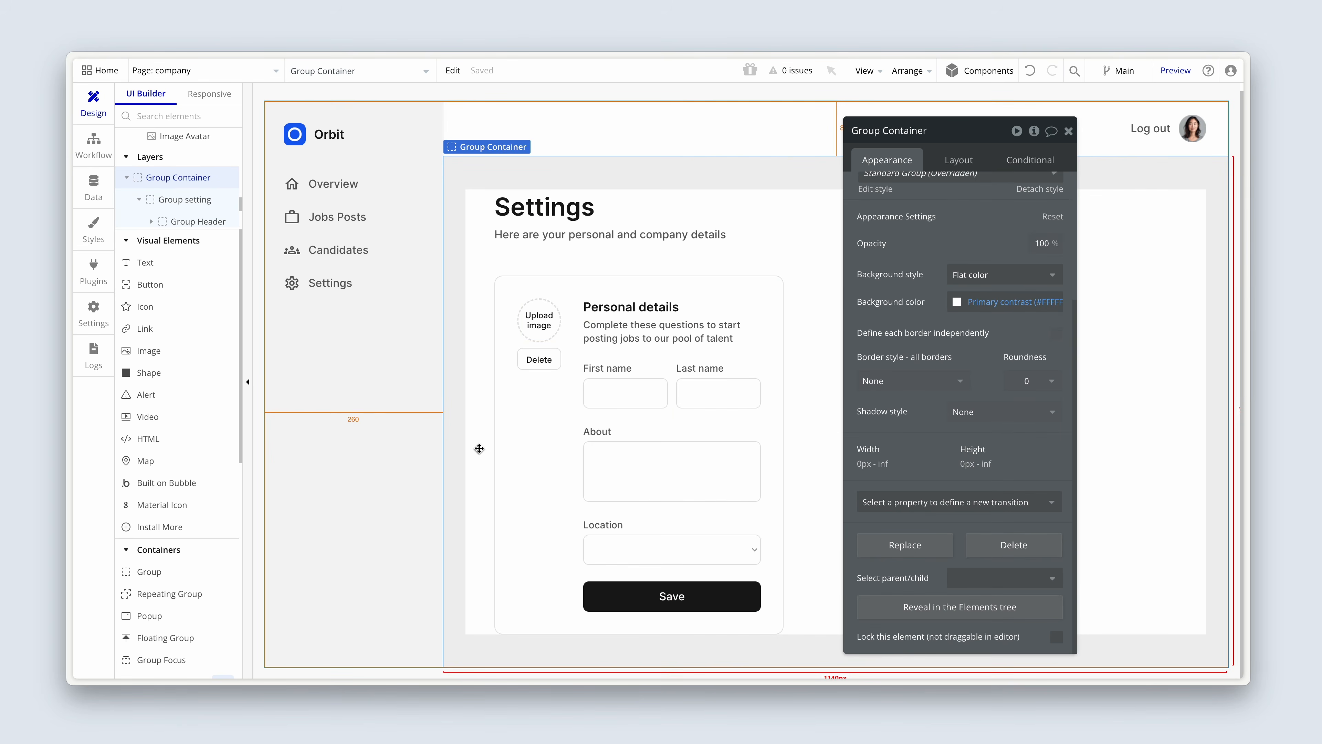